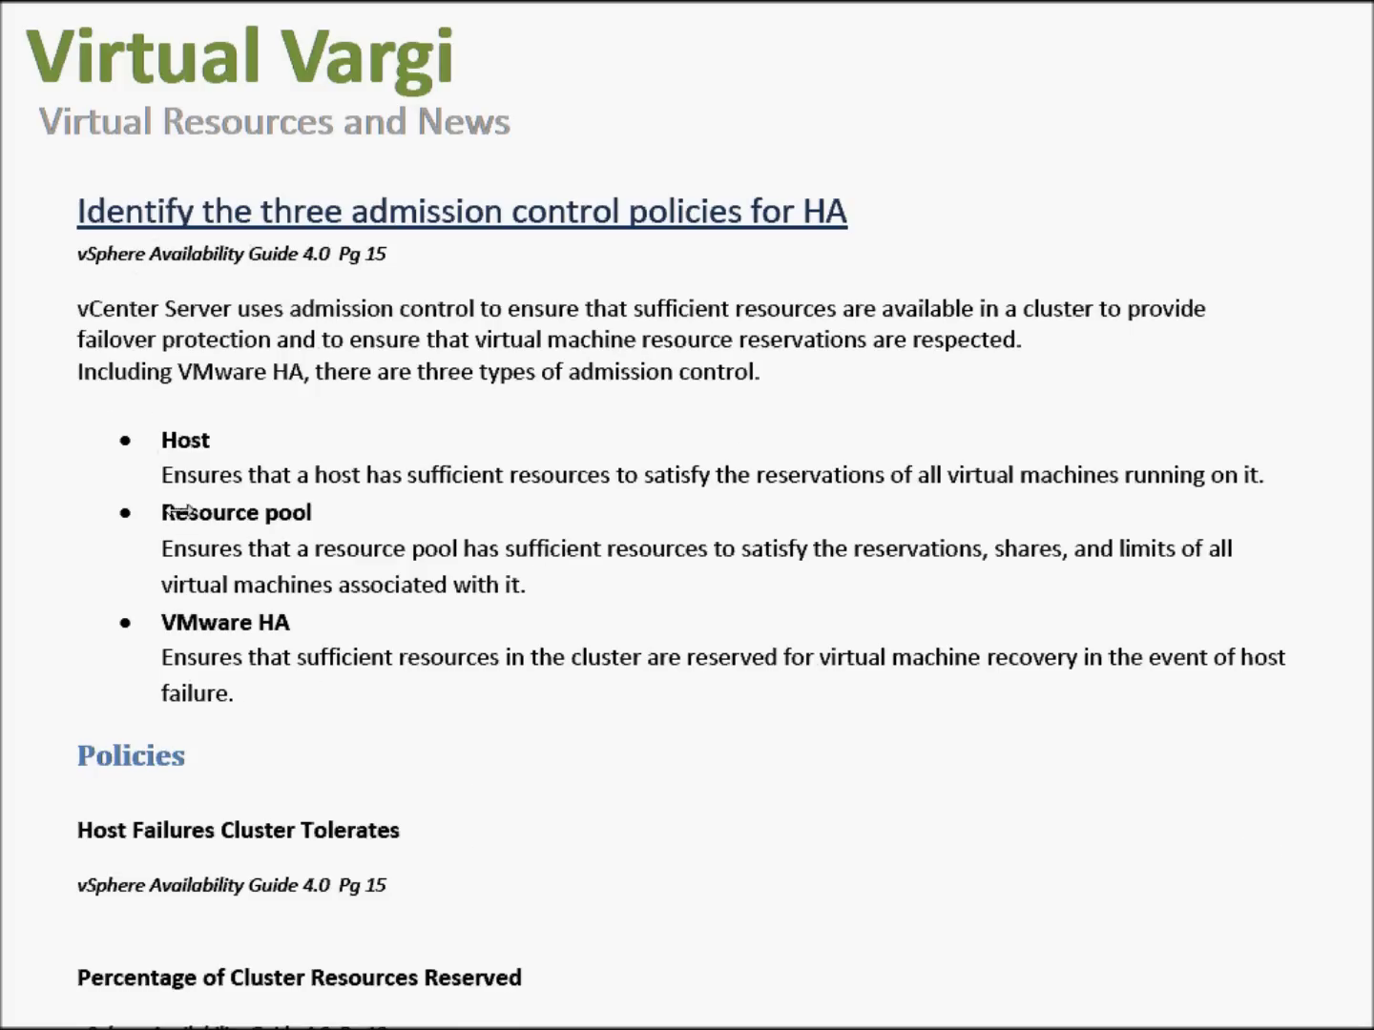
# - Highlight the admission control policies heading and the vSphere Availability Guide 4.0 reference in the notes
pyautogui.moveTo(67, 209); pyautogui.dragTo(886, 224)
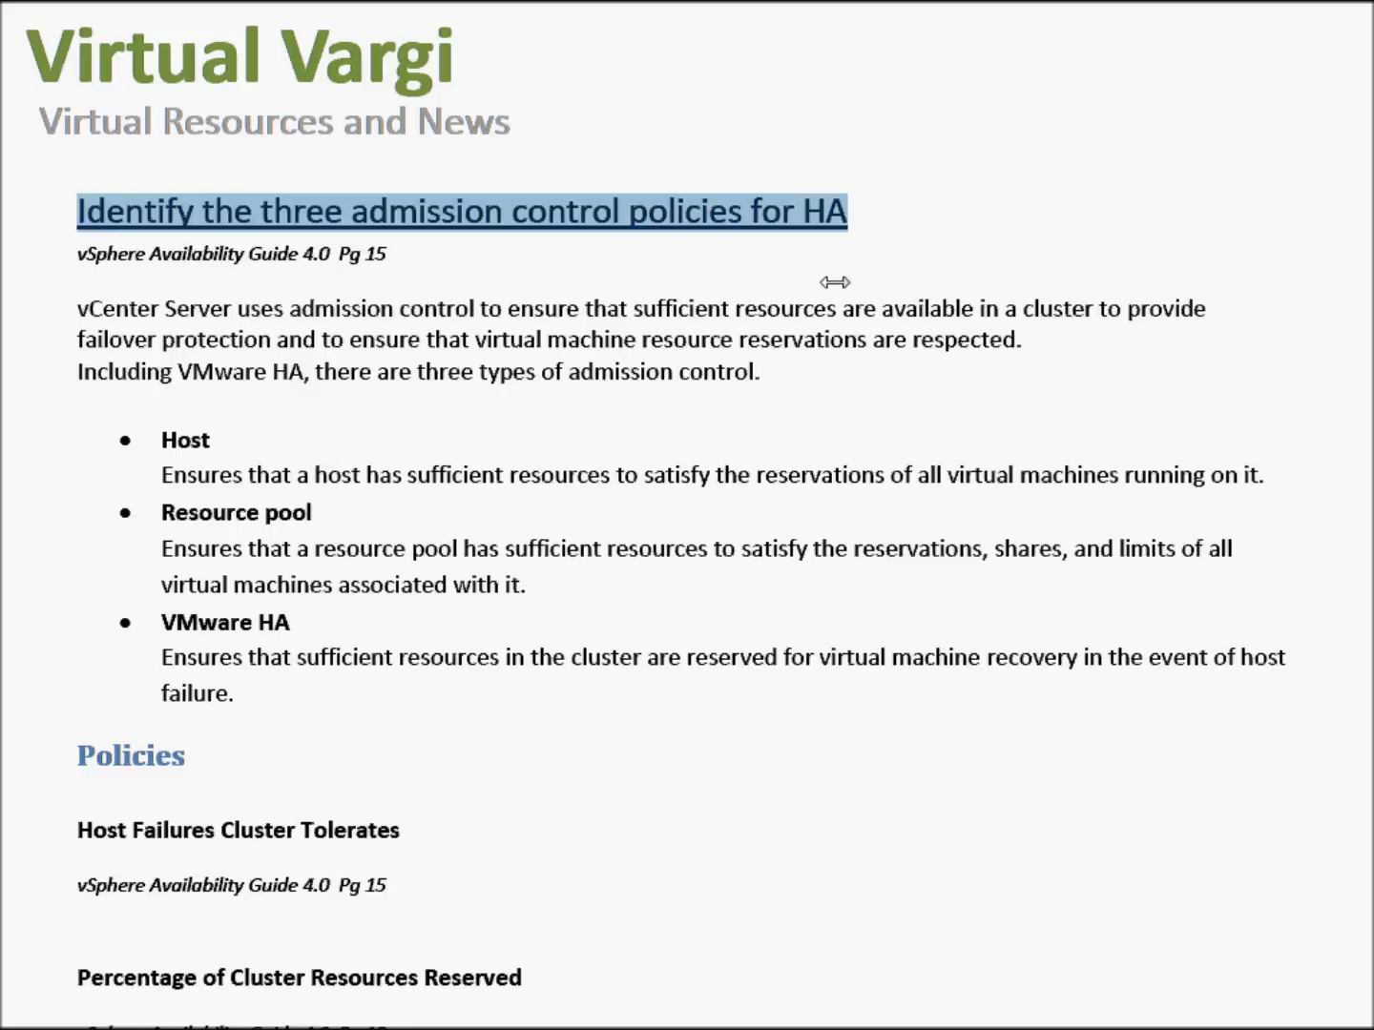
pyautogui.moveTo(78, 253); pyautogui.dragTo(366, 258)
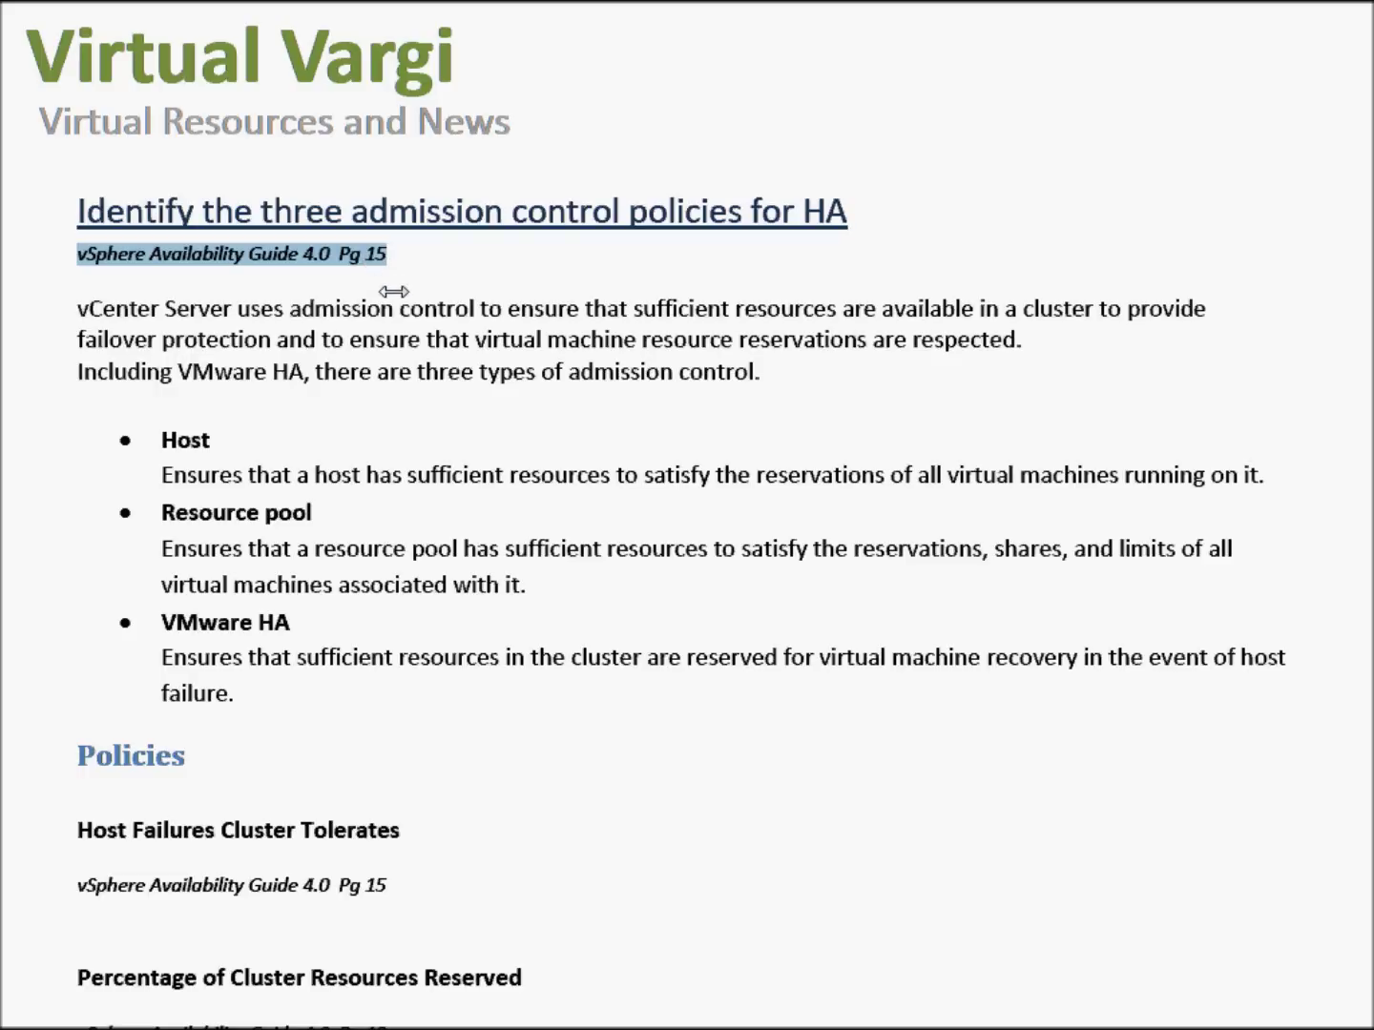
pyautogui.click(393, 292)
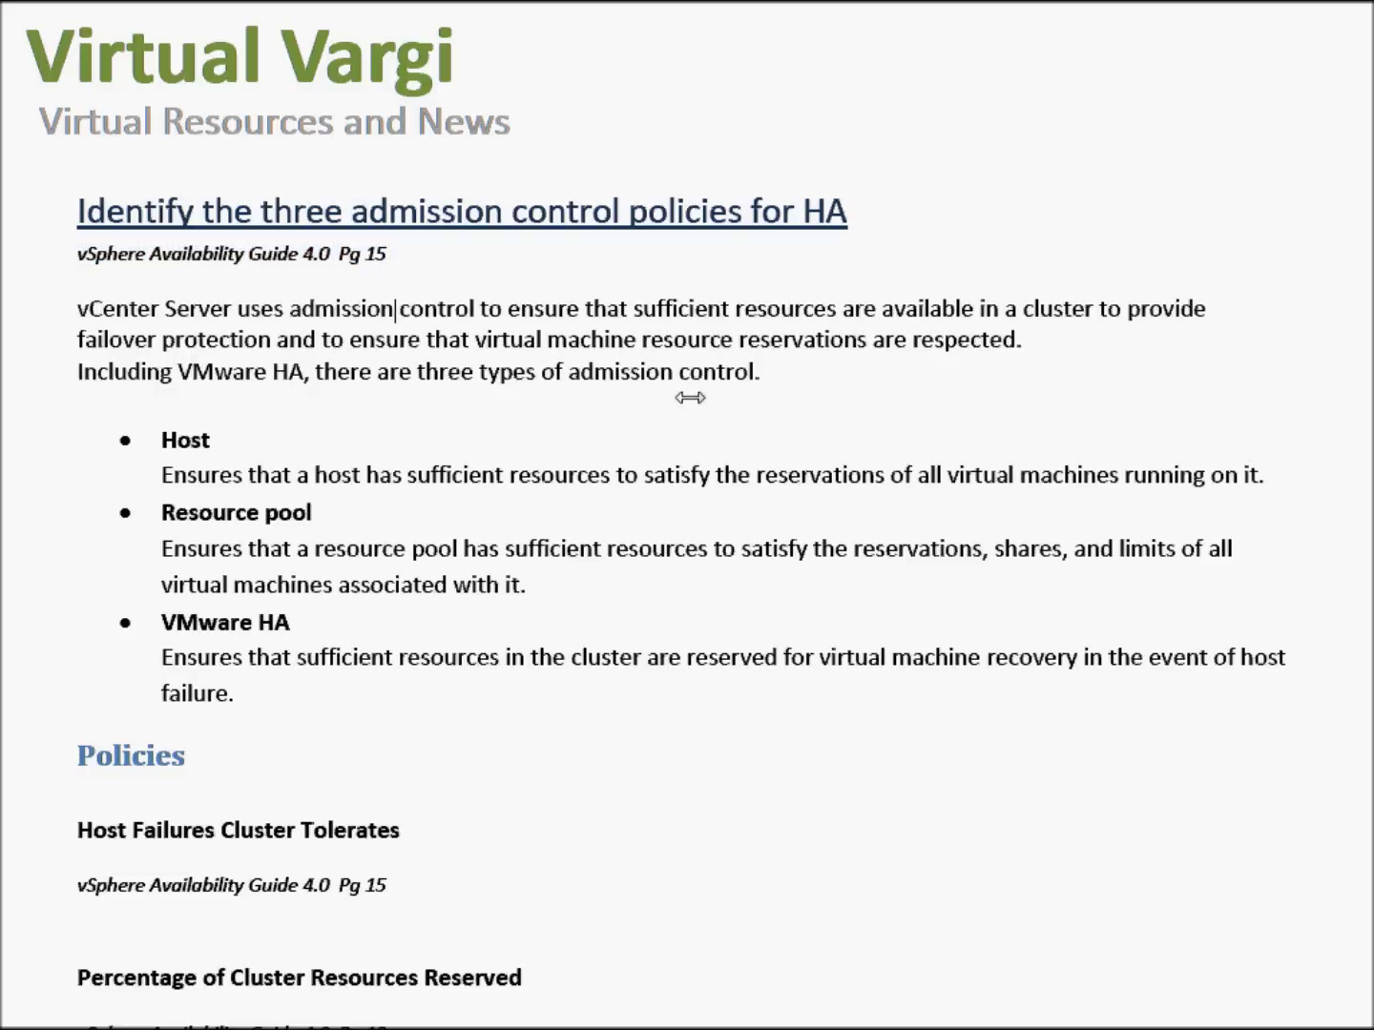
# - Mark the three types of admission control and the Host Failures Cluster Tolerates heading, then switch to the guide PDF
pyautogui.moveTo(418, 372); pyautogui.dragTo(743, 376)
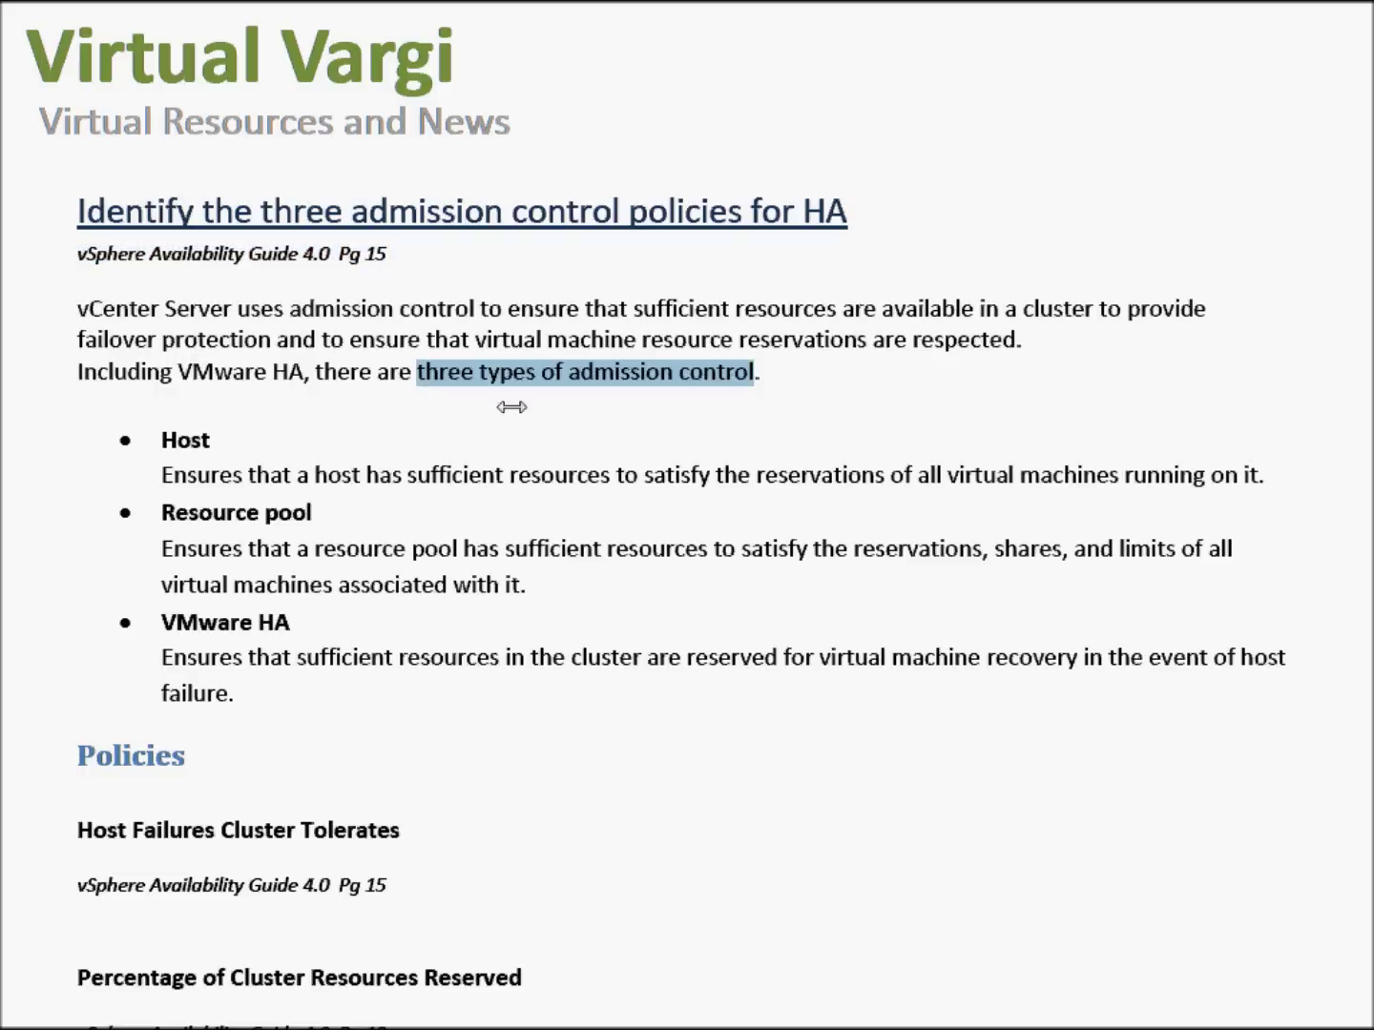
pyautogui.scroll(-5, 474, 523)
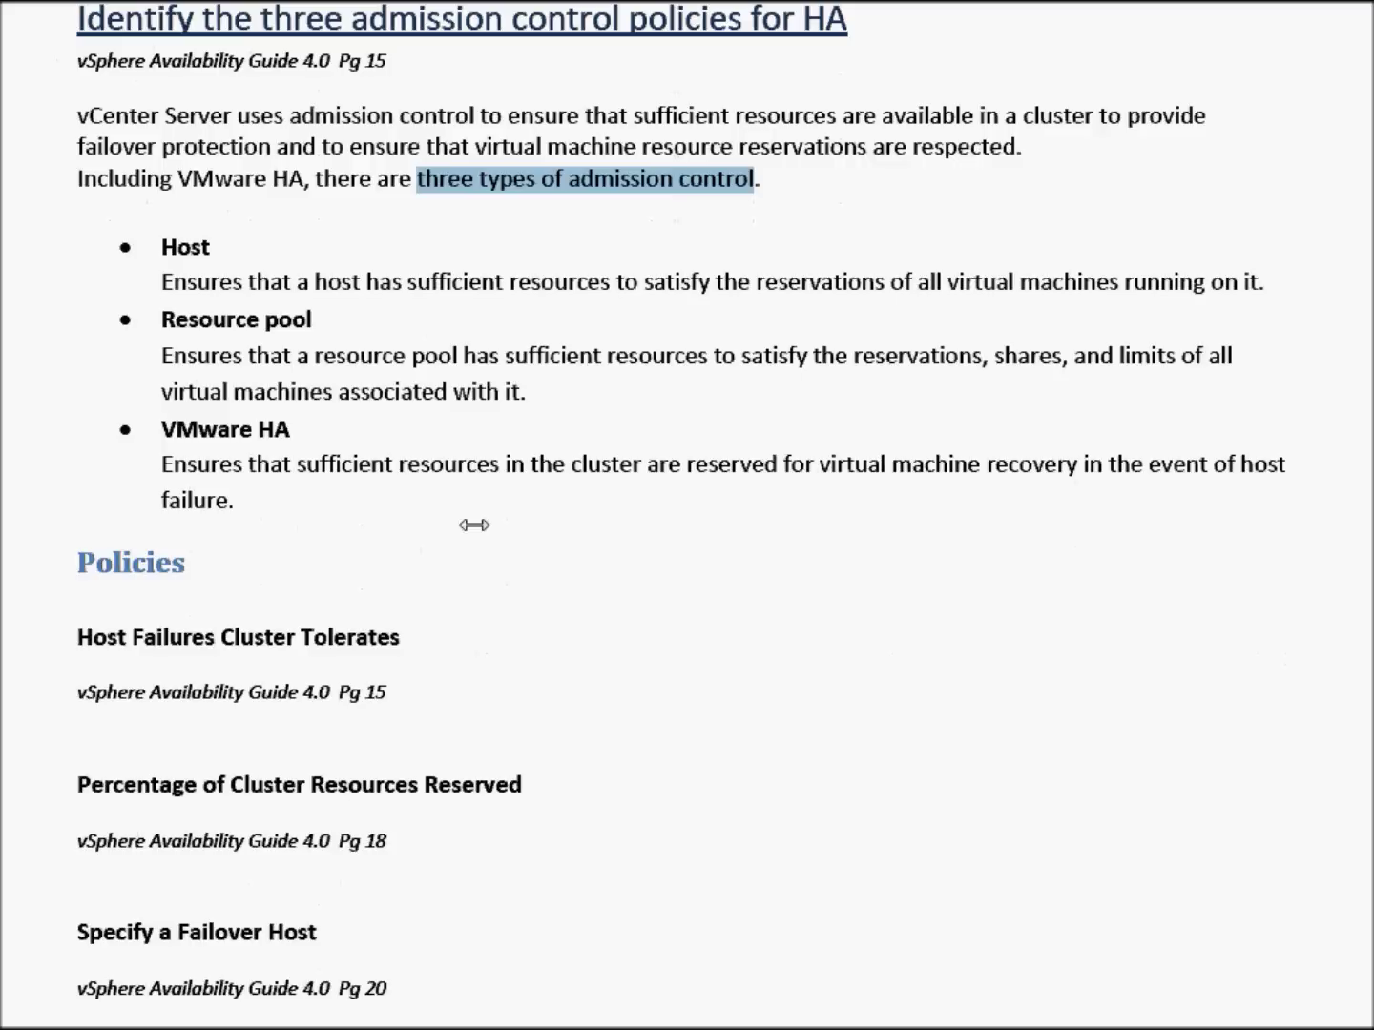
pyautogui.moveTo(73, 507); pyautogui.dragTo(420, 510)
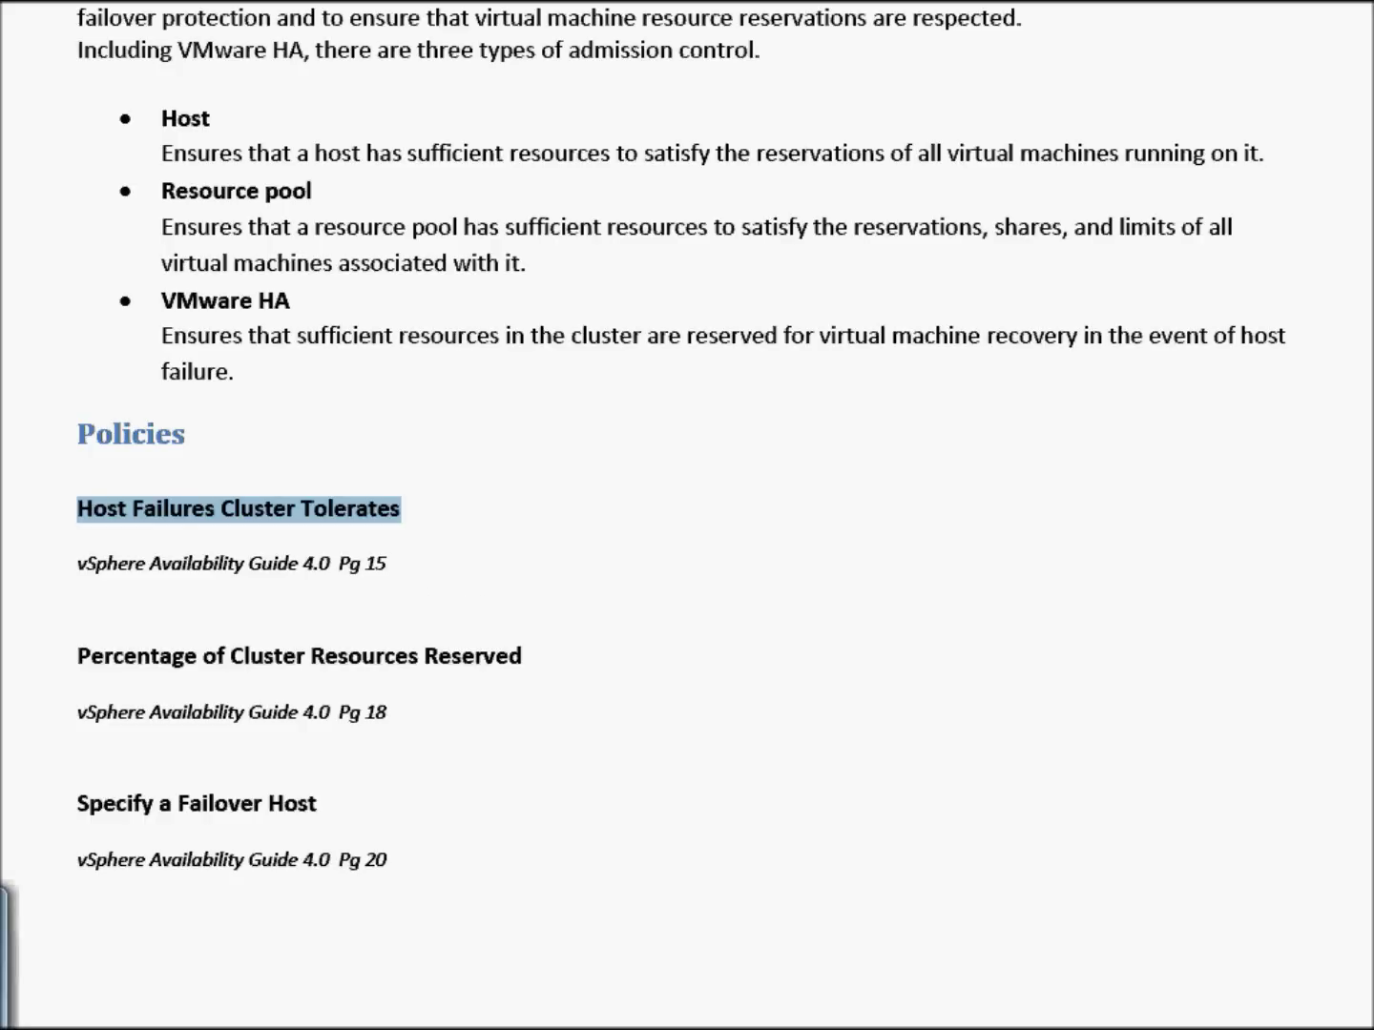
pyautogui.hotkey('alt', 'Tab')
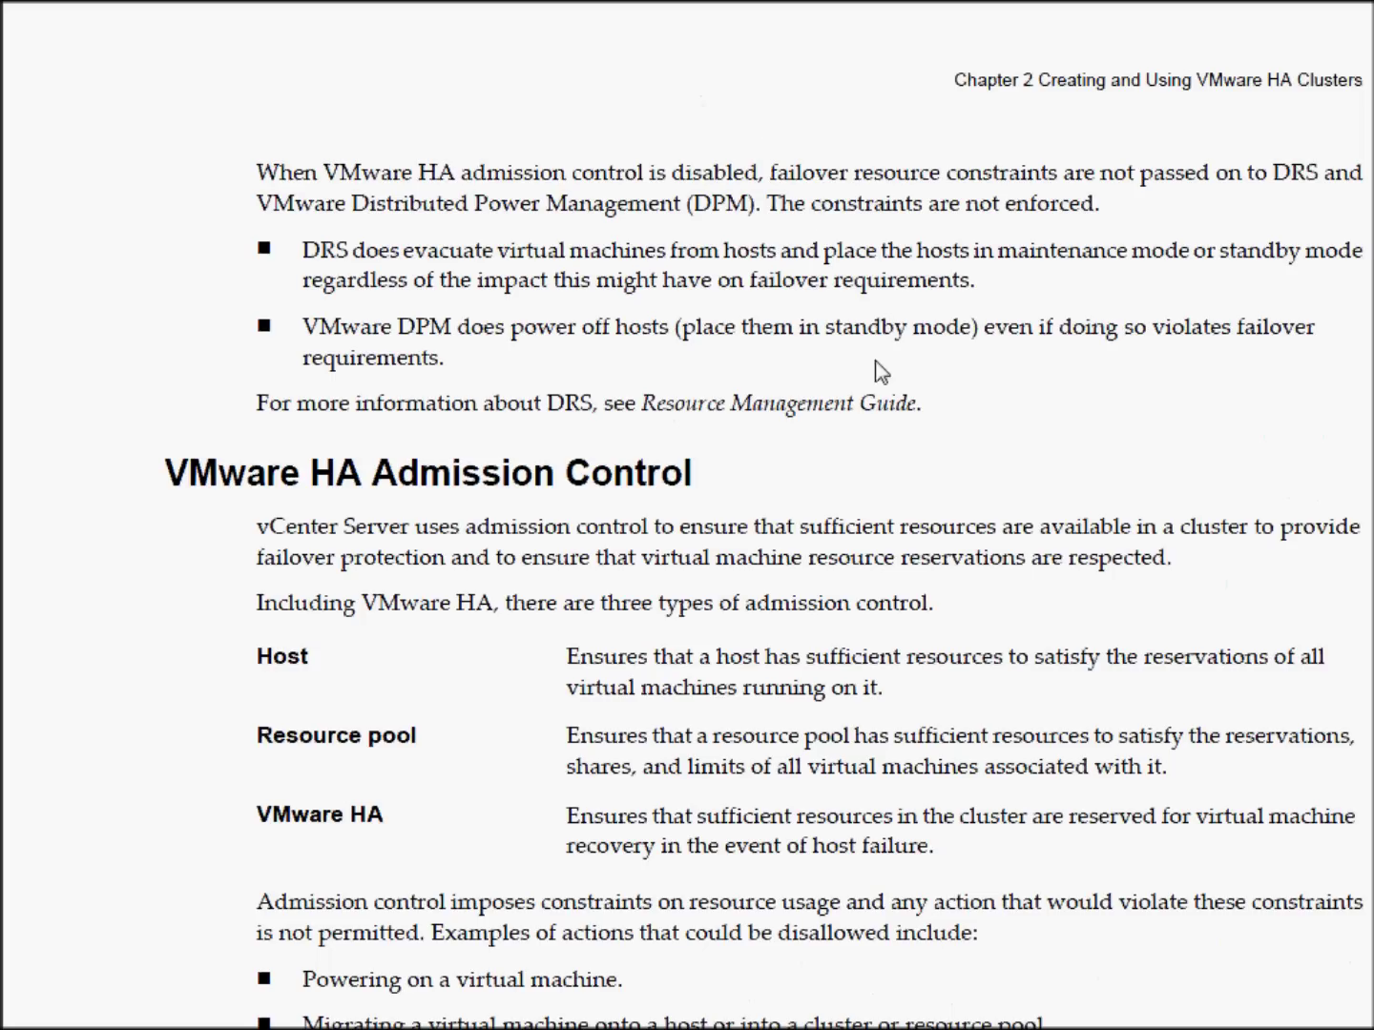
# - Read the guide's Host Failures Cluster Tolerates section and Figure 2-1 slot-size example, then mark the notes' Pg 18 reference
pyautogui.scroll(-5, 467, 532)
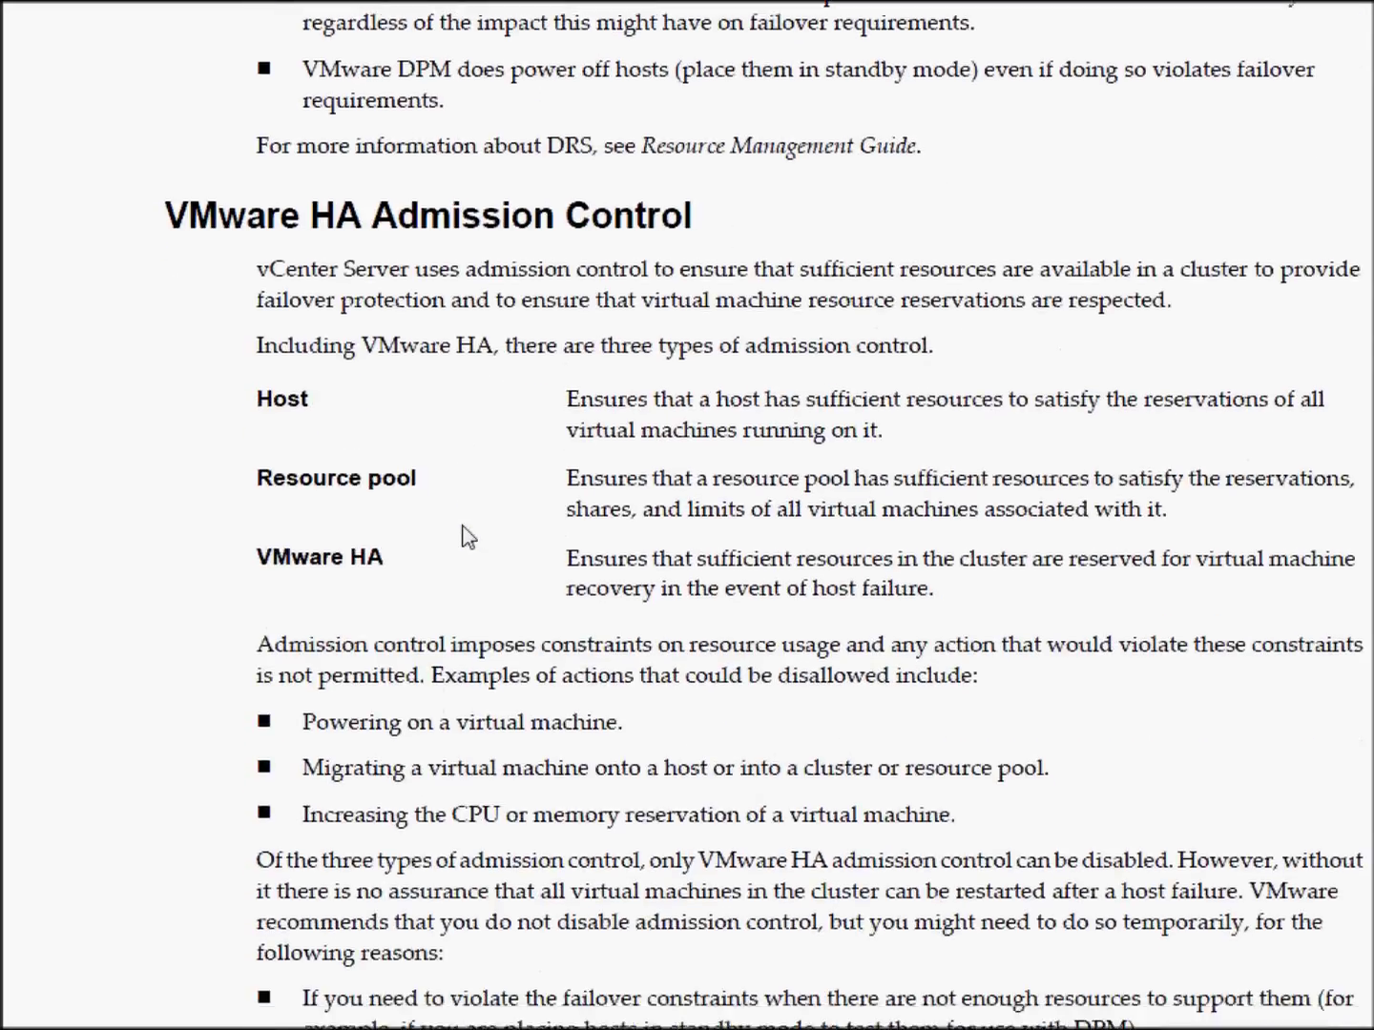
pyautogui.scroll(-4, 748, 525)
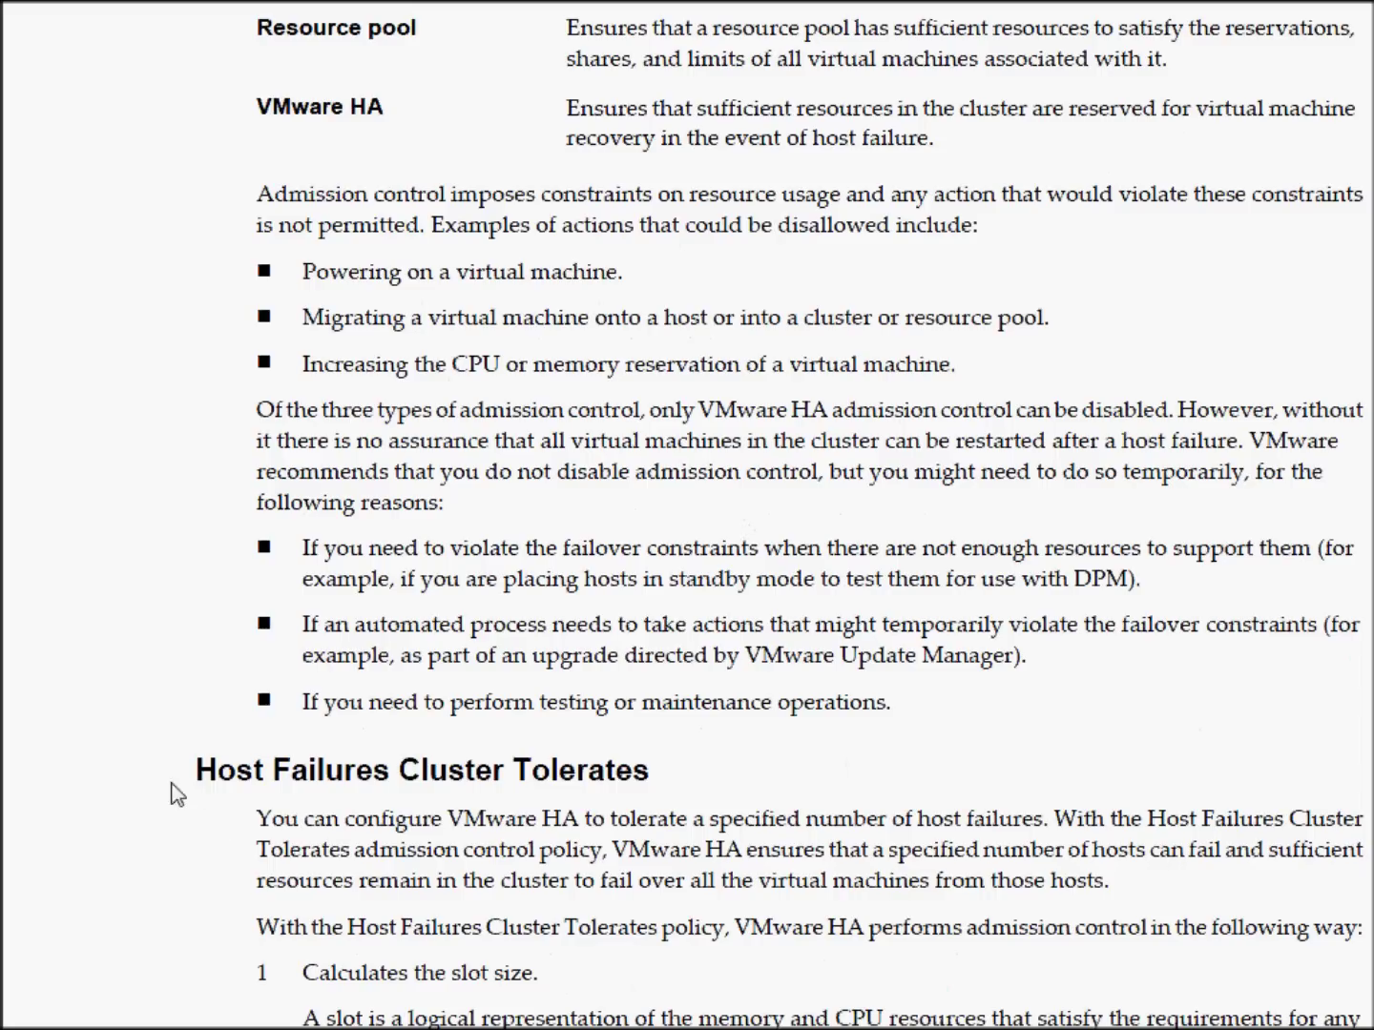
pyautogui.moveTo(176, 791); pyautogui.dragTo(575, 774)
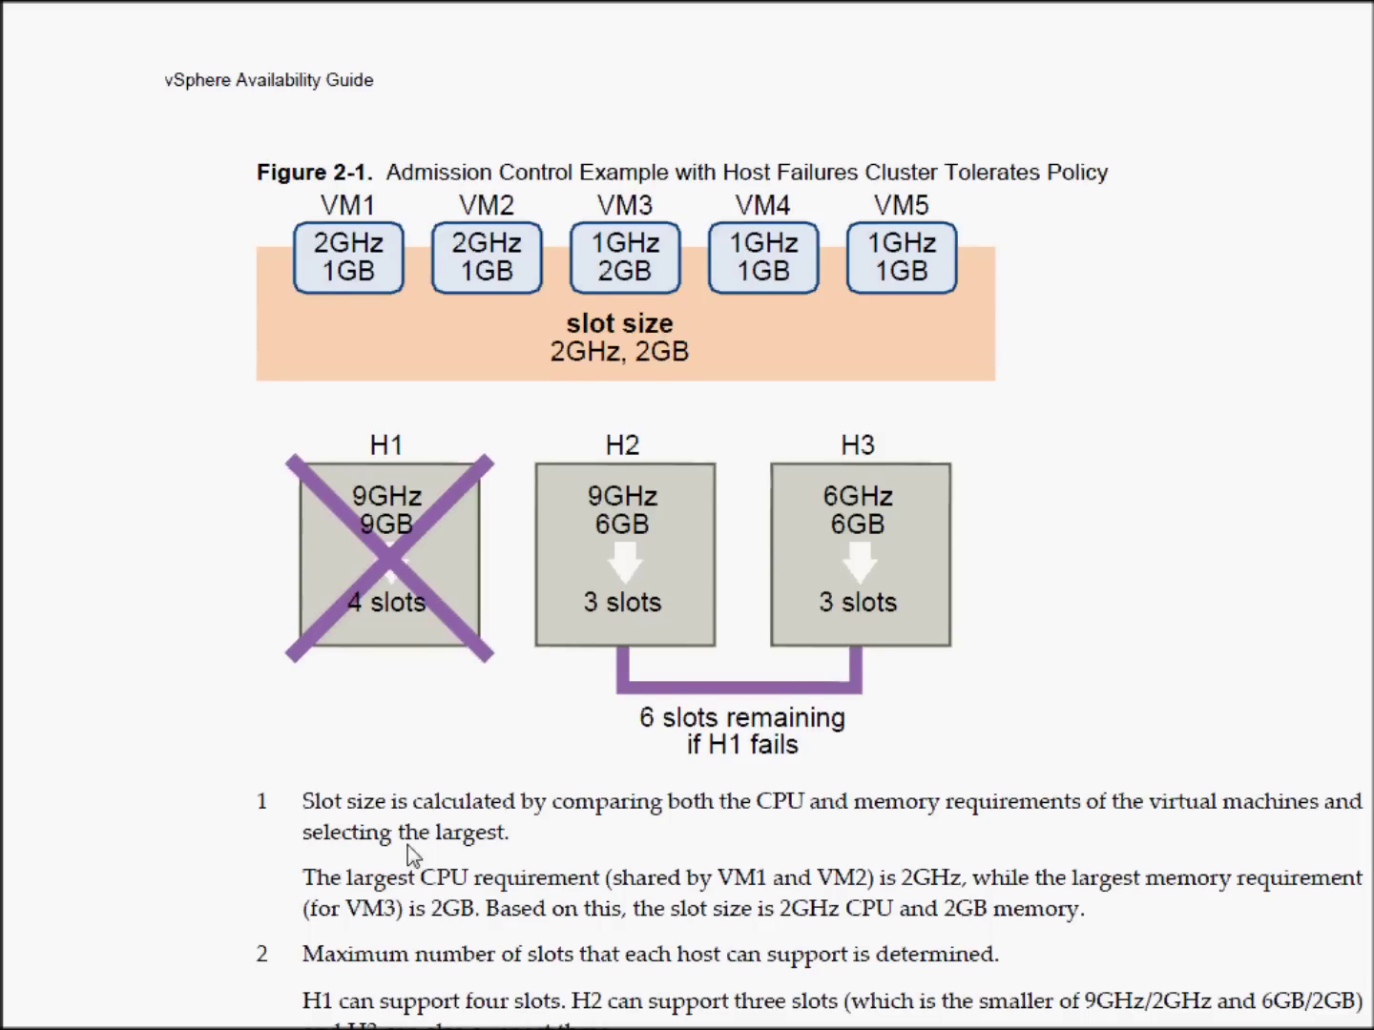
pyautogui.scroll(-1, 410, 839)
pyautogui.moveTo(302, 759); pyautogui.dragTo(663, 762)
pyautogui.scroll(-3, 579, 788)
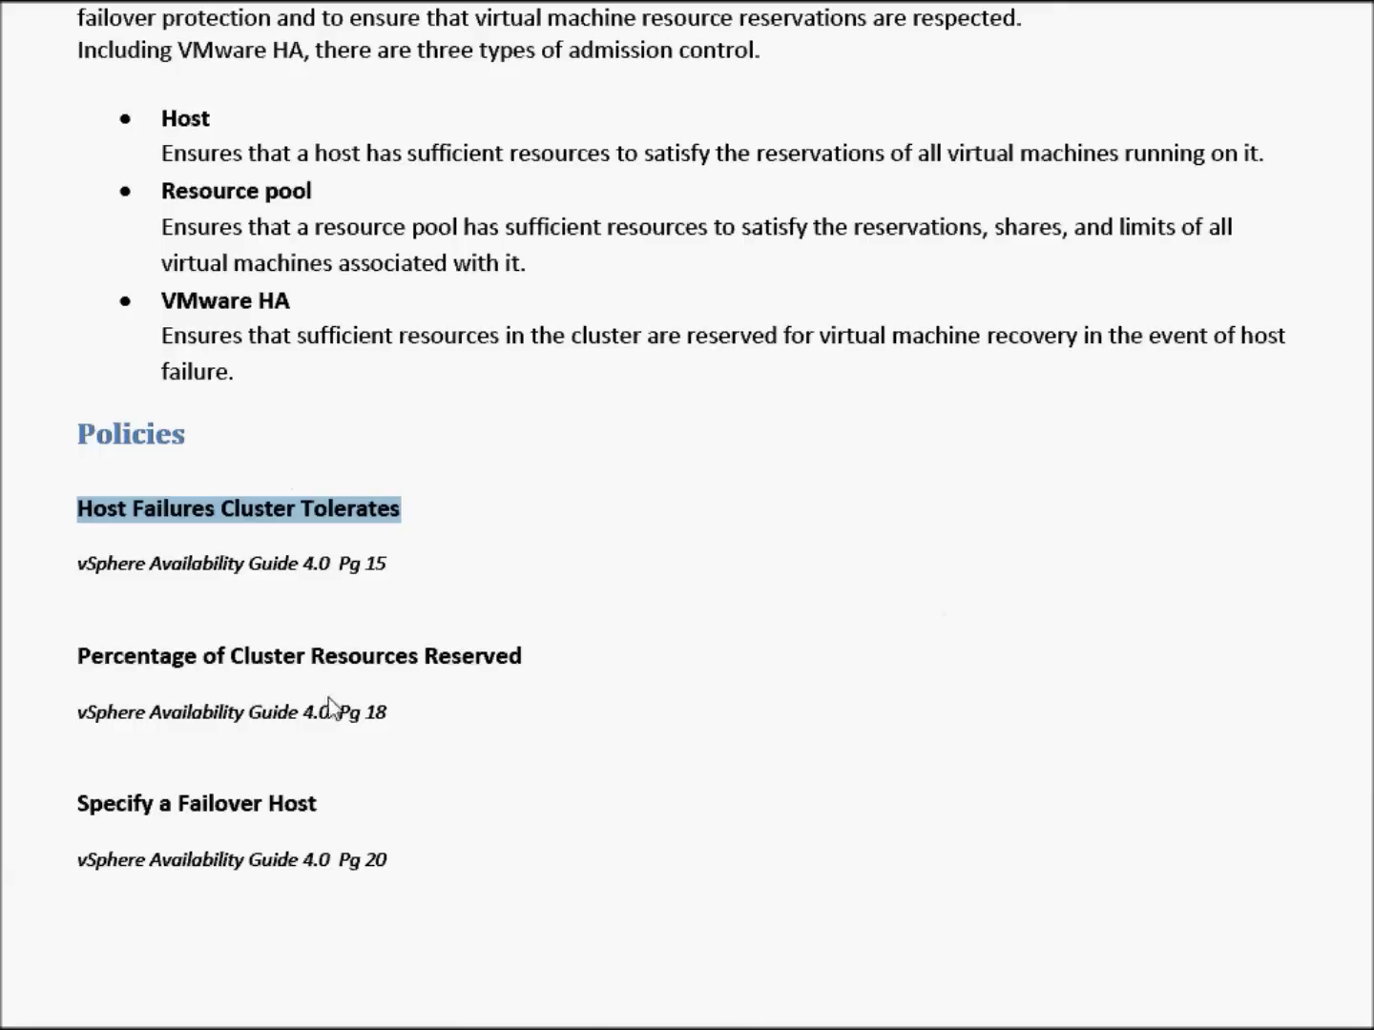
pyautogui.moveTo(411, 714); pyautogui.dragTo(77, 717)
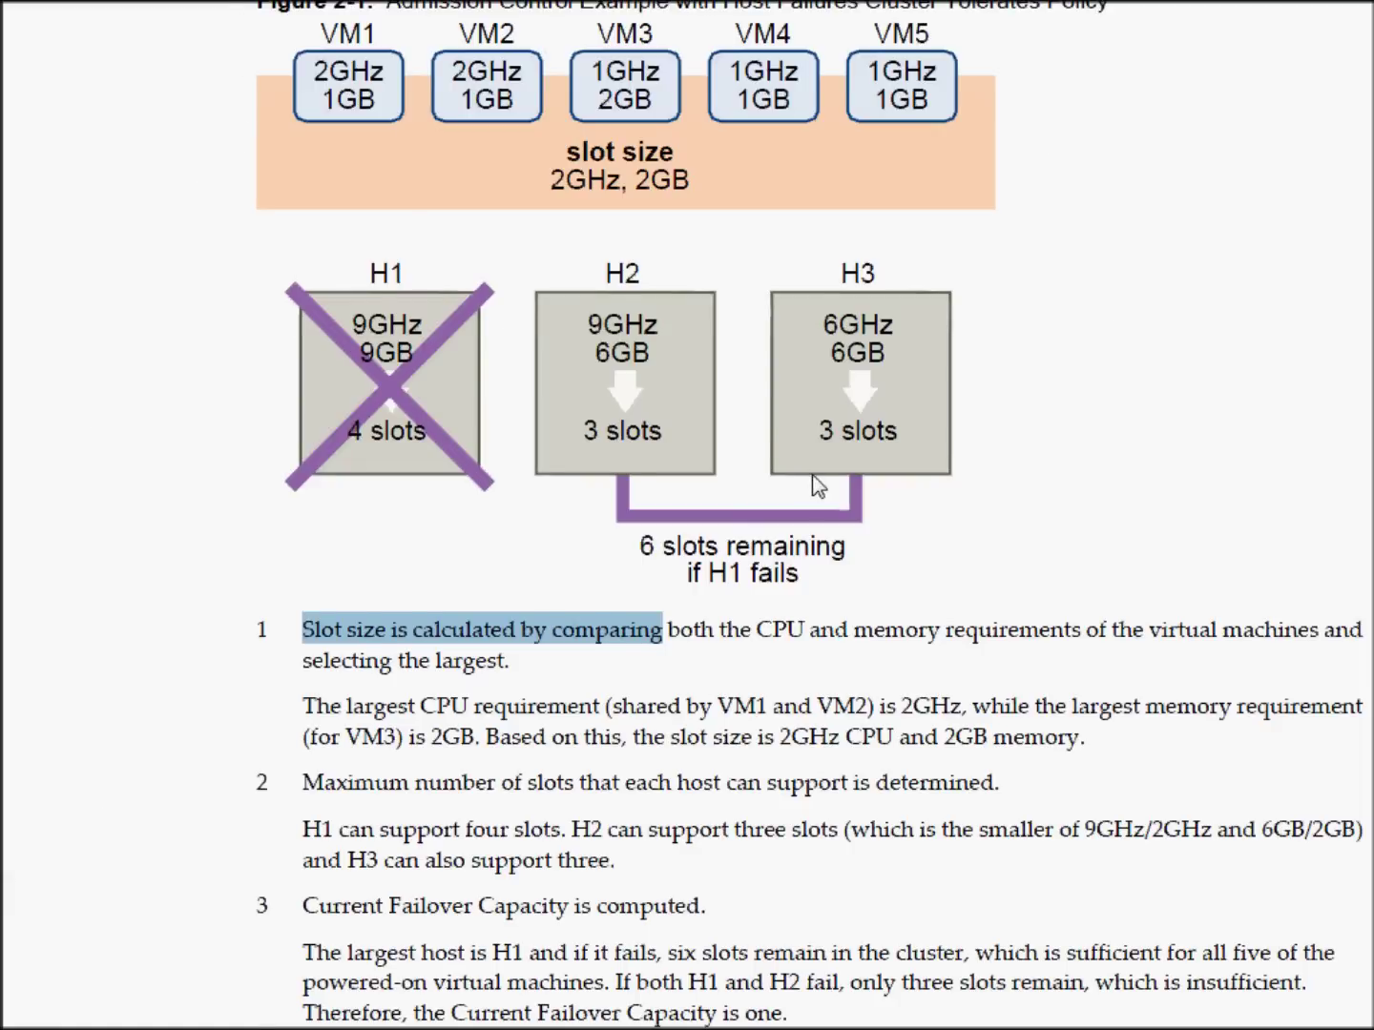
# - Read the guide's Percentage of Cluster Resources Reserved section and its example's virtual machine requirements
pyautogui.scroll(-3, 819, 484)
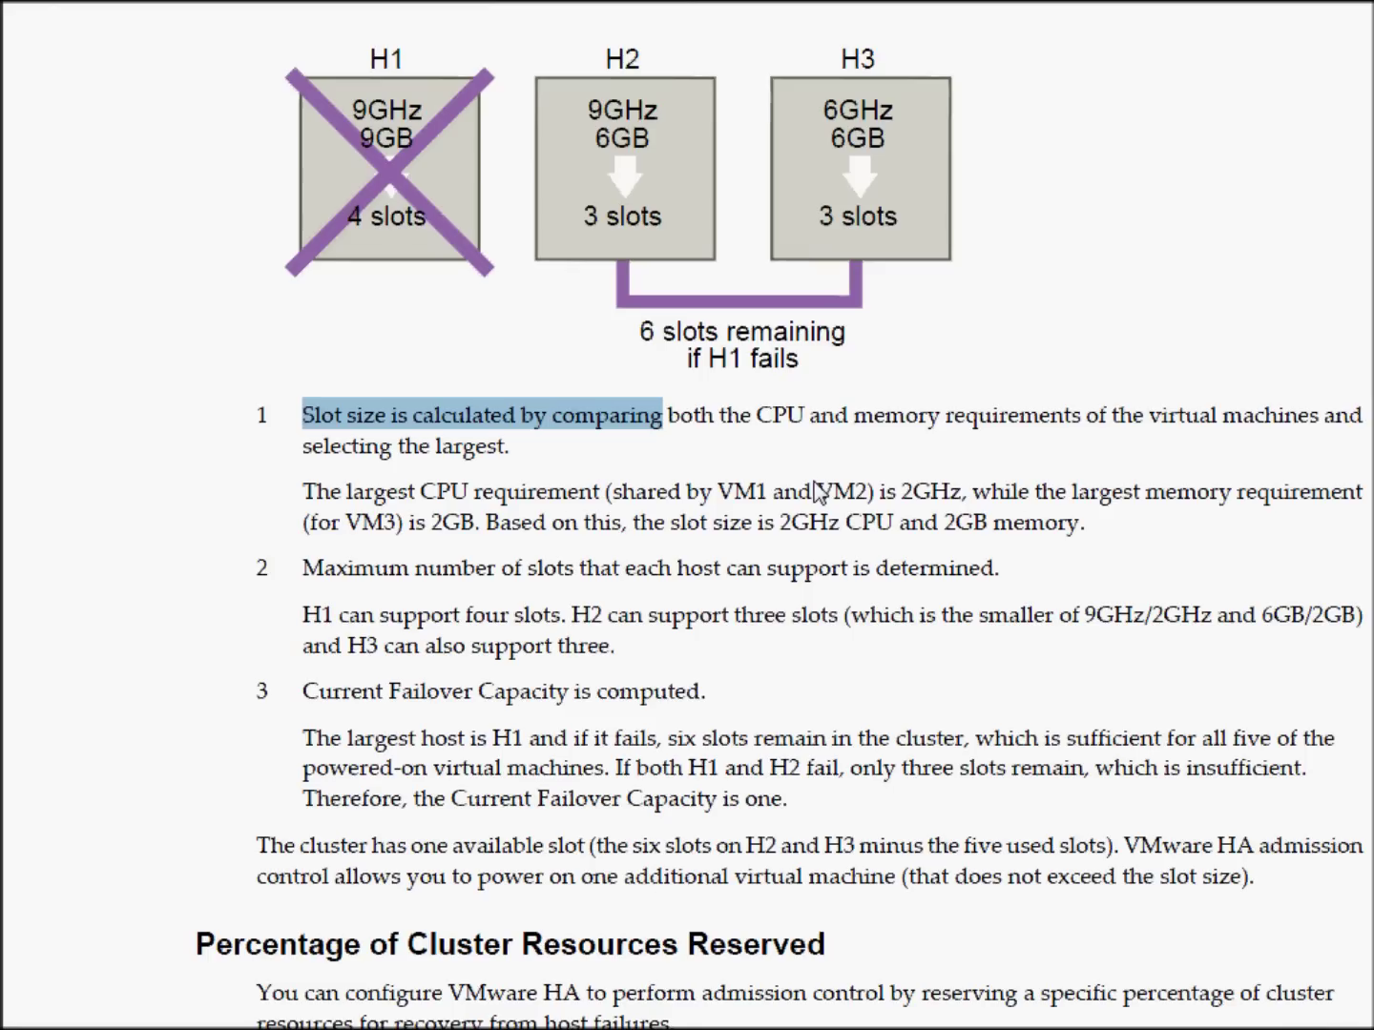
pyautogui.scroll(-1, 819, 491)
pyautogui.moveTo(821, 832); pyautogui.dragTo(284, 882)
pyautogui.scroll(-1, 657, 778)
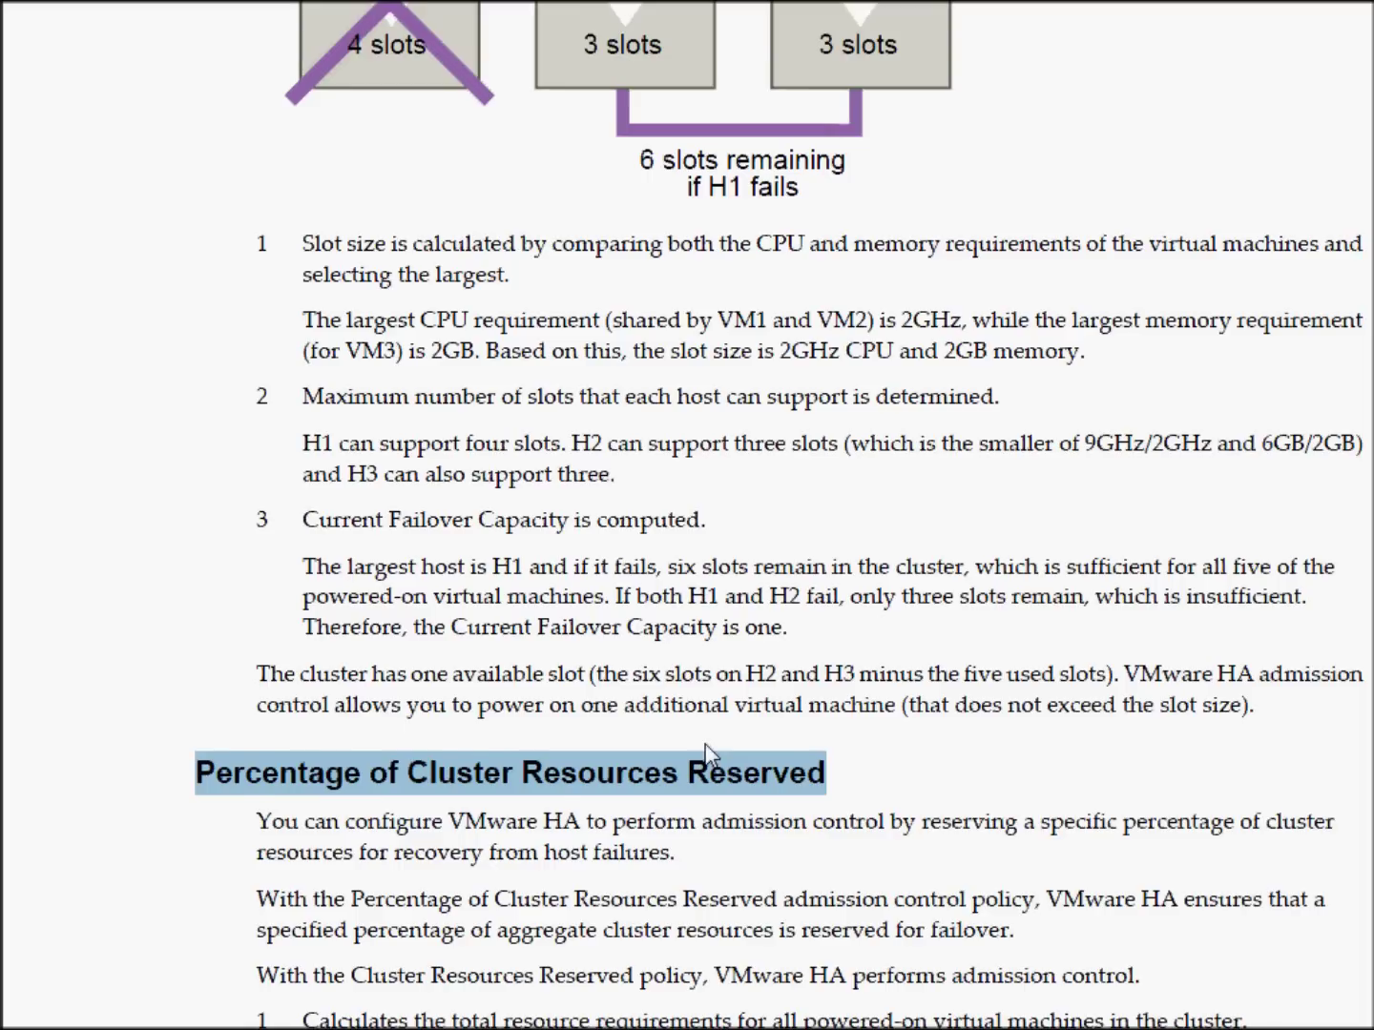
pyautogui.scroll(-6, 710, 743)
pyautogui.scroll(-4, 714, 743)
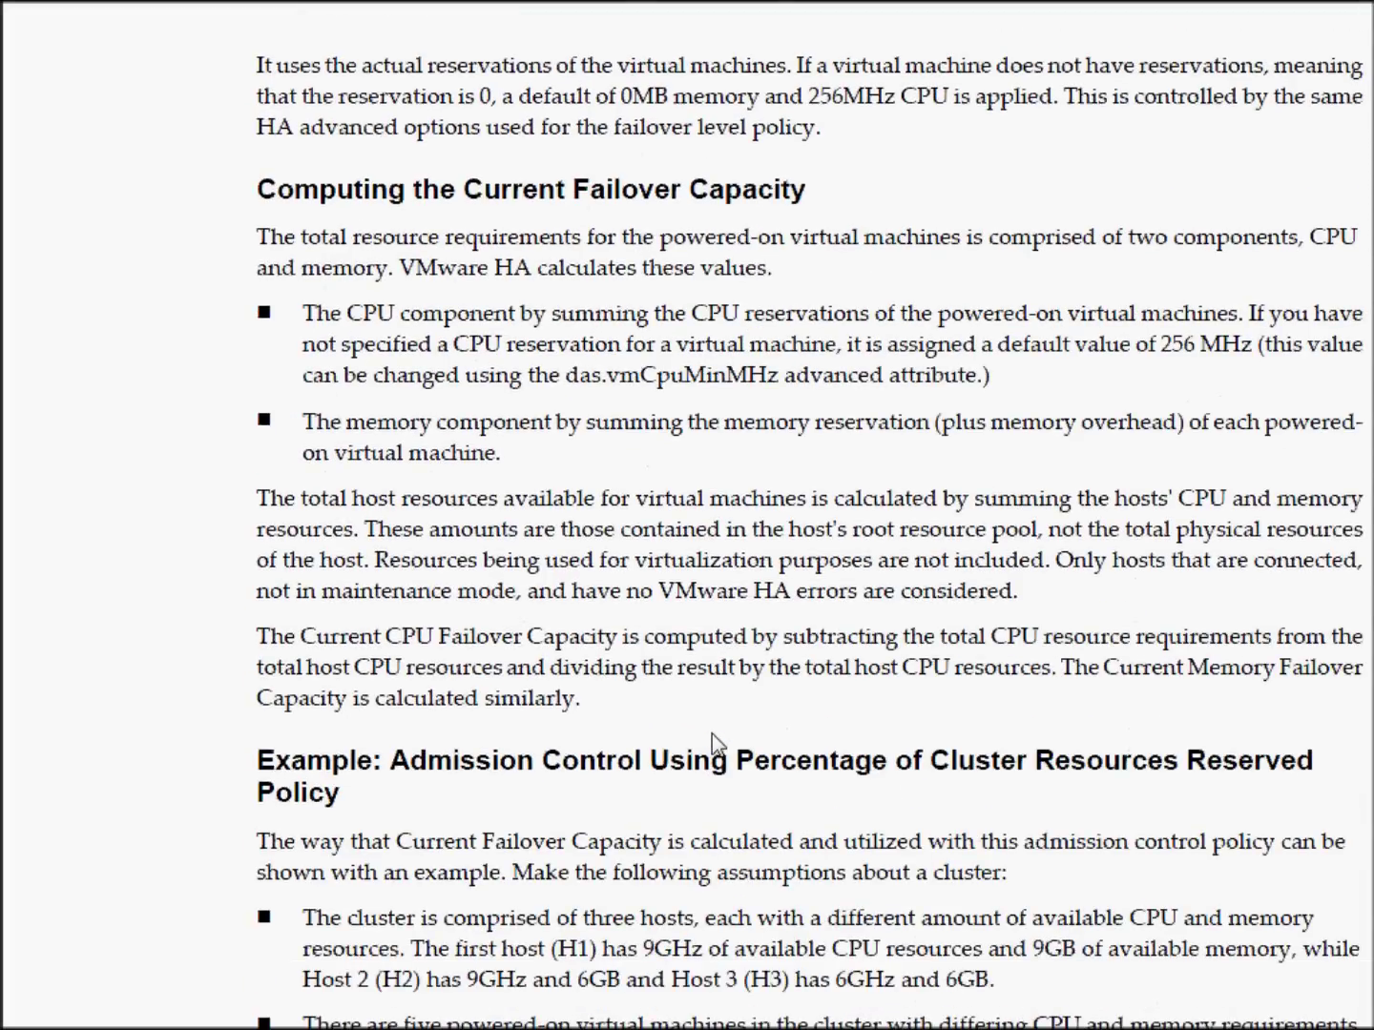
pyautogui.scroll(-1, 426, 702)
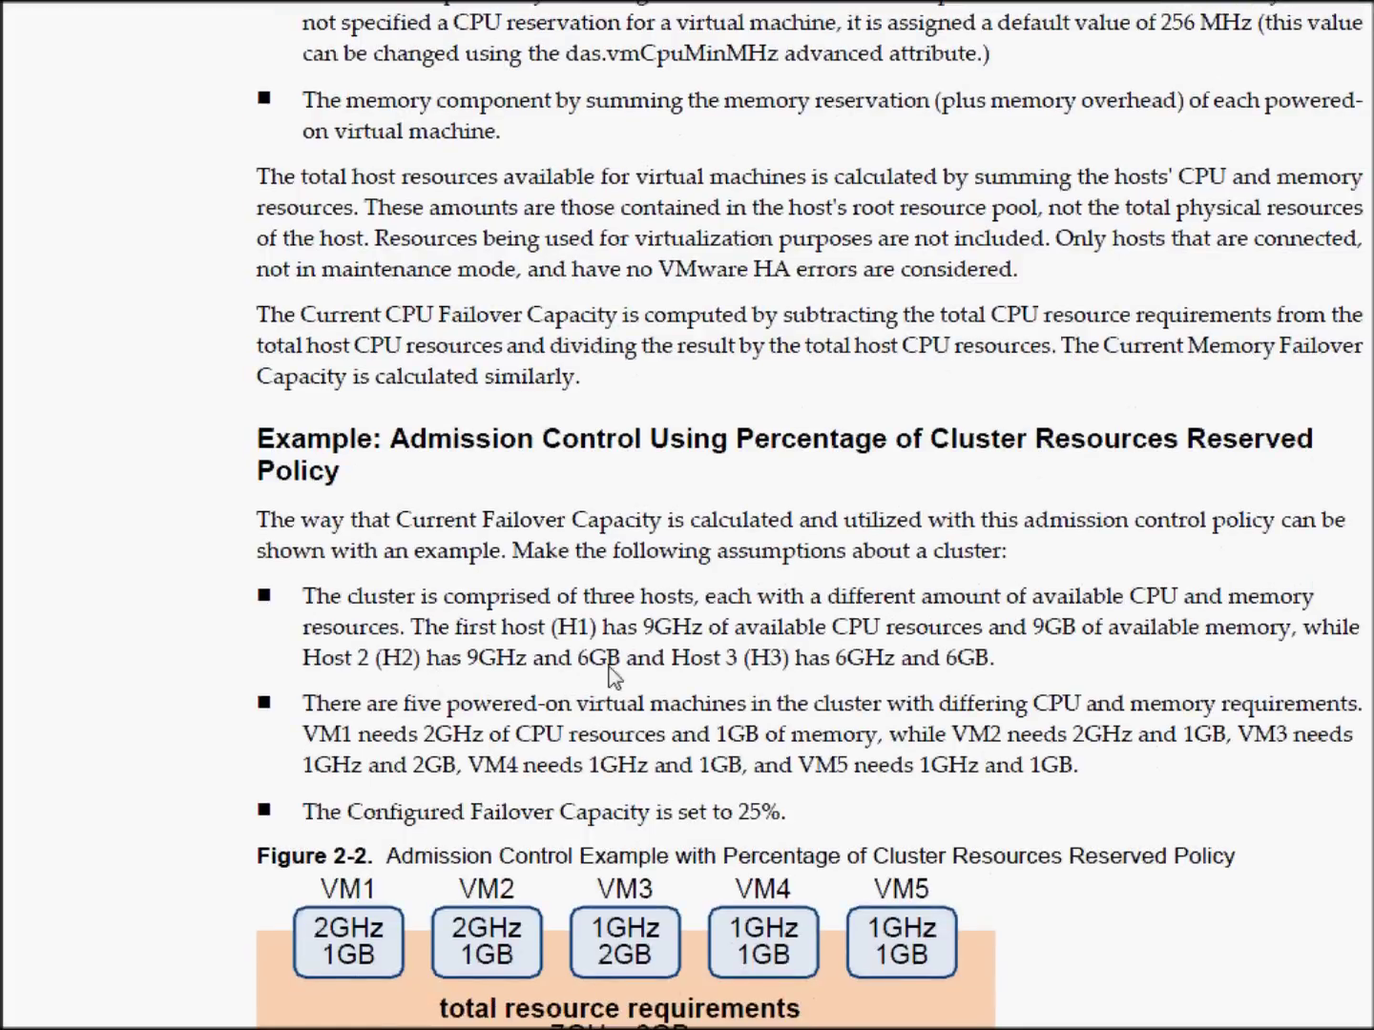
pyautogui.moveTo(245, 427); pyautogui.dragTo(366, 492)
pyautogui.moveTo(515, 736); pyautogui.dragTo(545, 706)
pyautogui.click(516, 733)
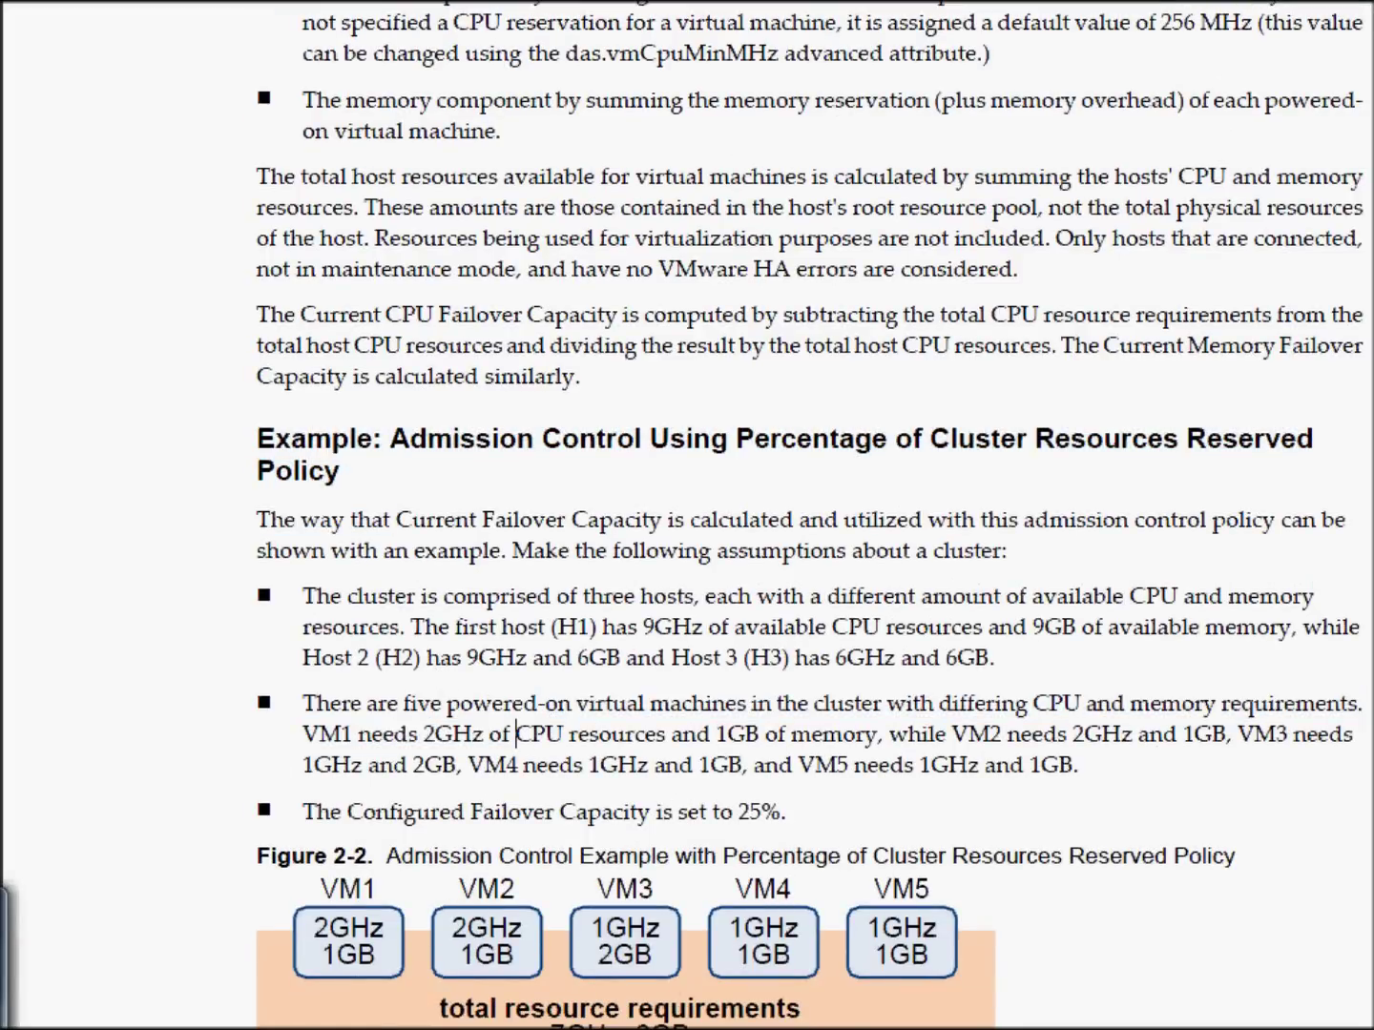
# - Mark the Pg 20 guide reference in the Word notes, then return to the PDF
pyautogui.hotkey('alt', 'Tab')
pyautogui.moveTo(420, 863); pyautogui.dragTo(94, 899)
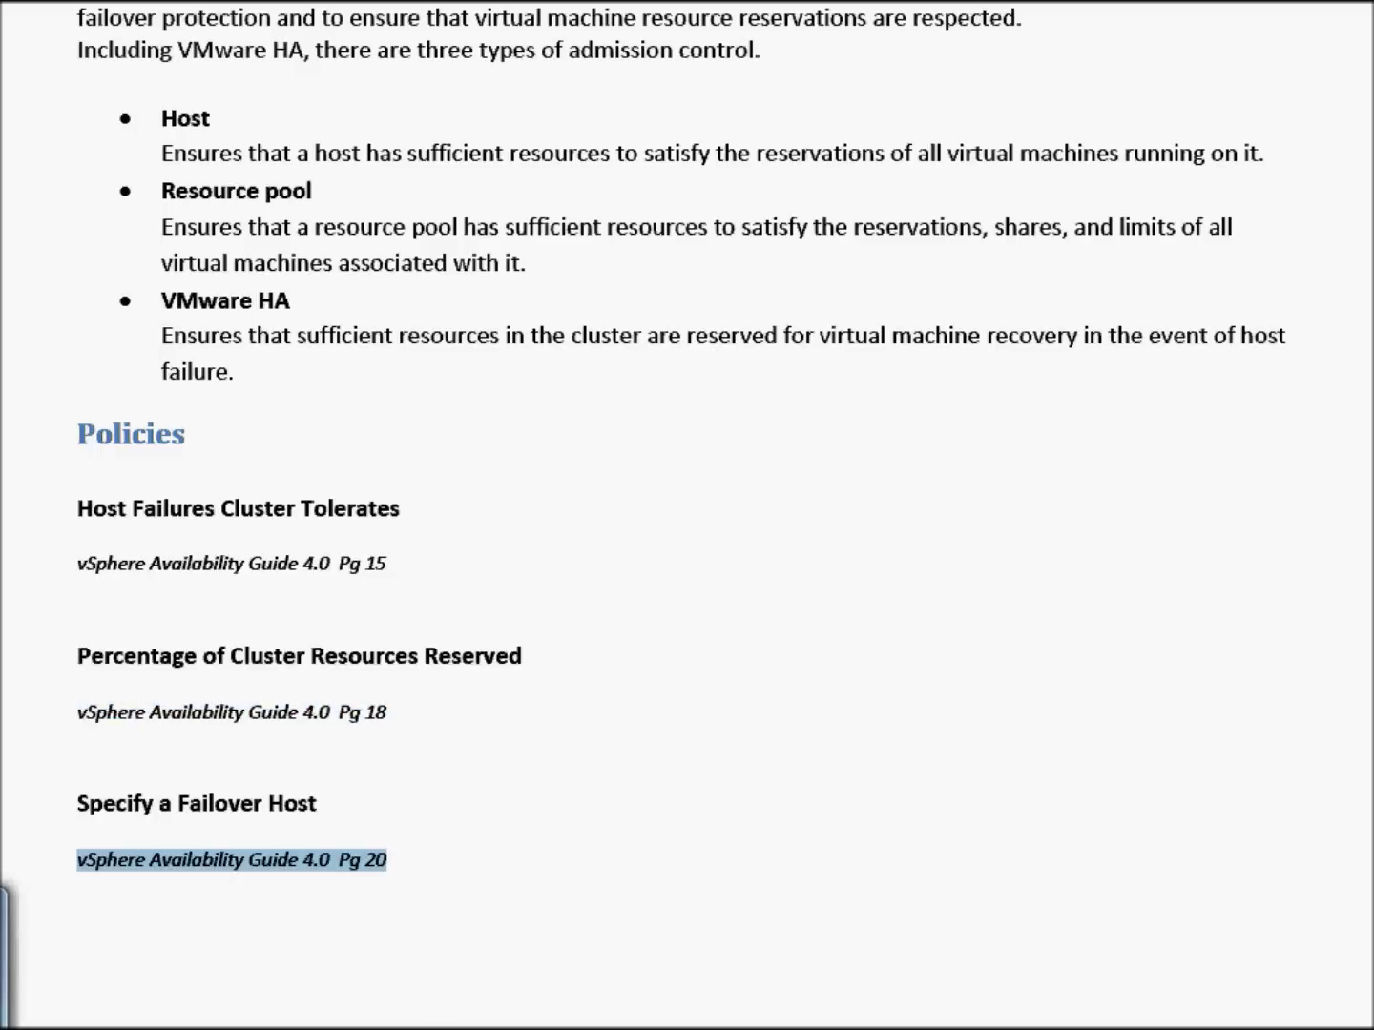
pyautogui.hotkey('alt', 'Tab')
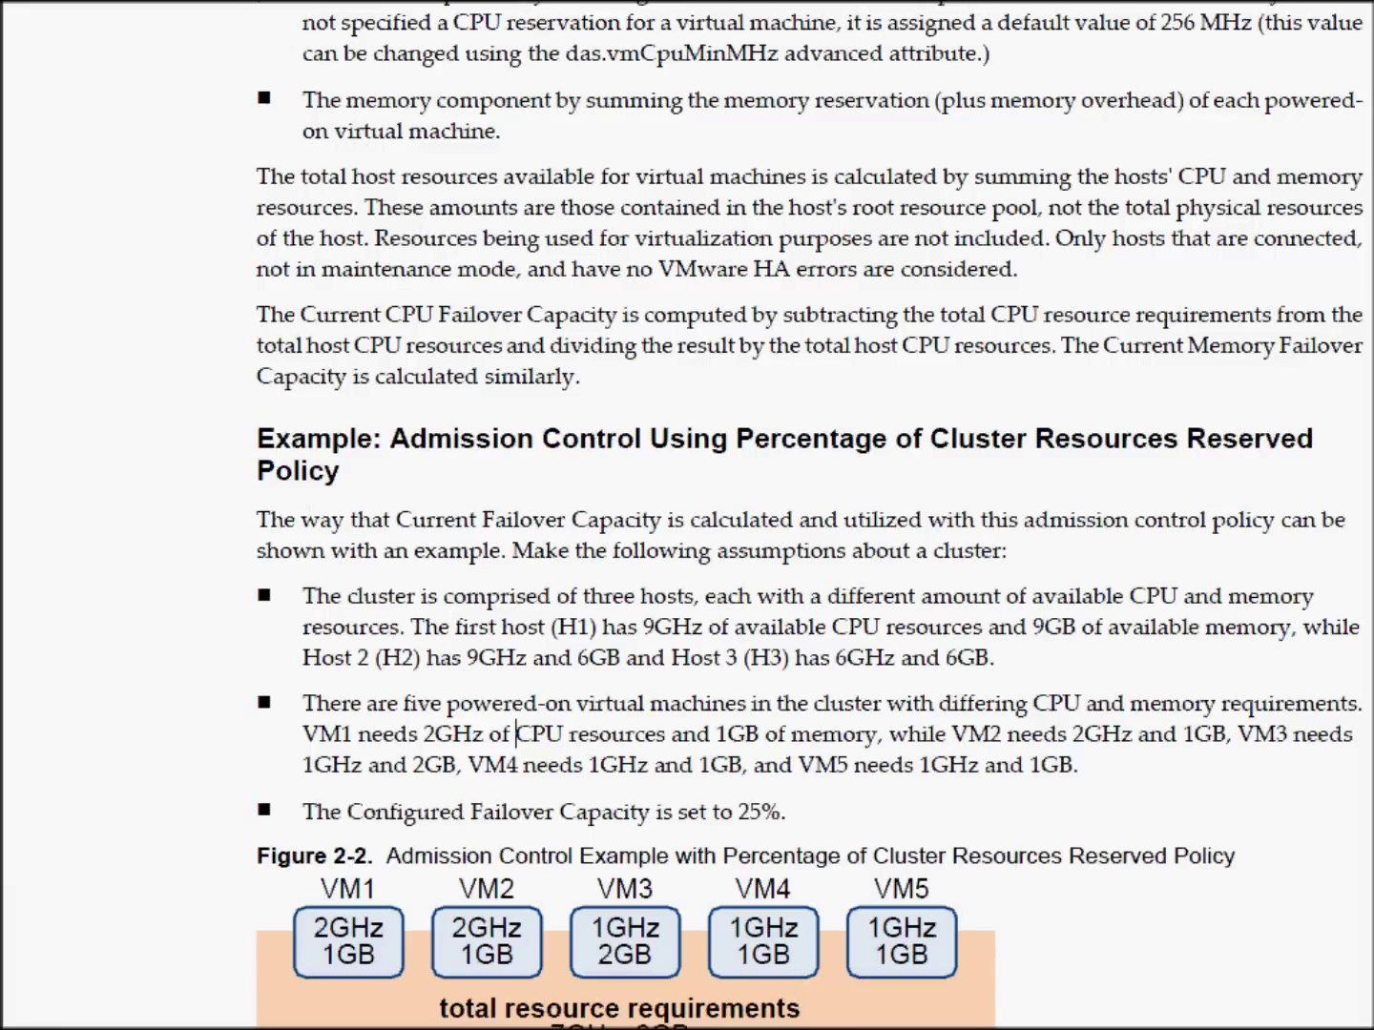
# - Scroll to the guide's Specify a Failover Host section and highlight its heading
pyautogui.scroll(-3, 516, 735)
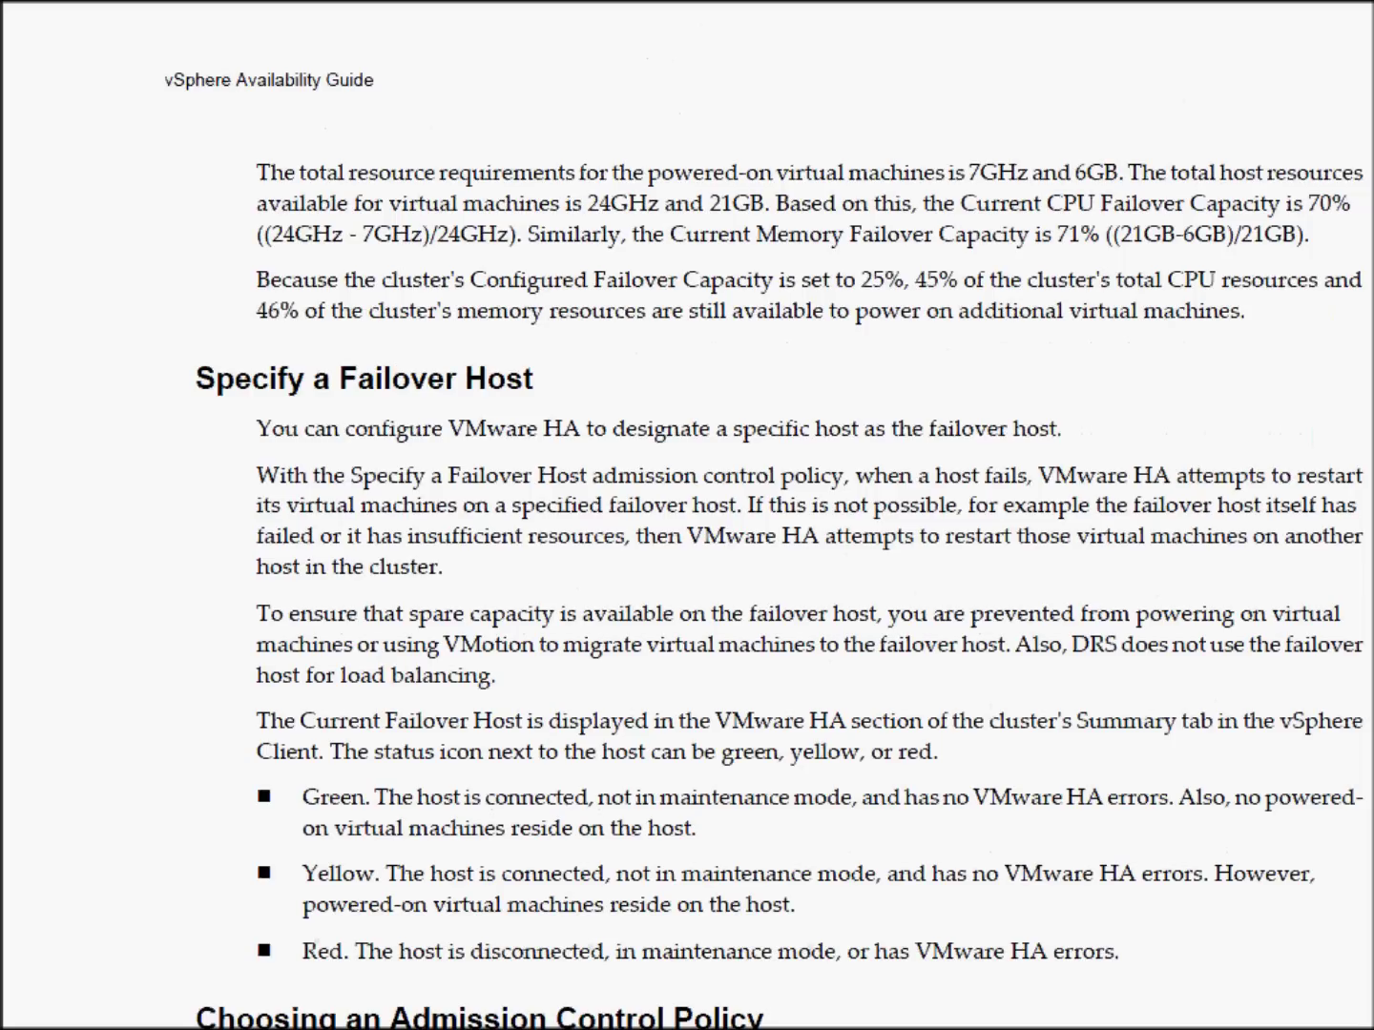
pyautogui.moveTo(206, 383); pyautogui.dragTo(475, 400)
pyautogui.click(505, 476)
# - Review Choosing an Admission Control Policy, highlighting the Avoiding Resource Fragmentation heading
pyautogui.scroll(-3, 568, 783)
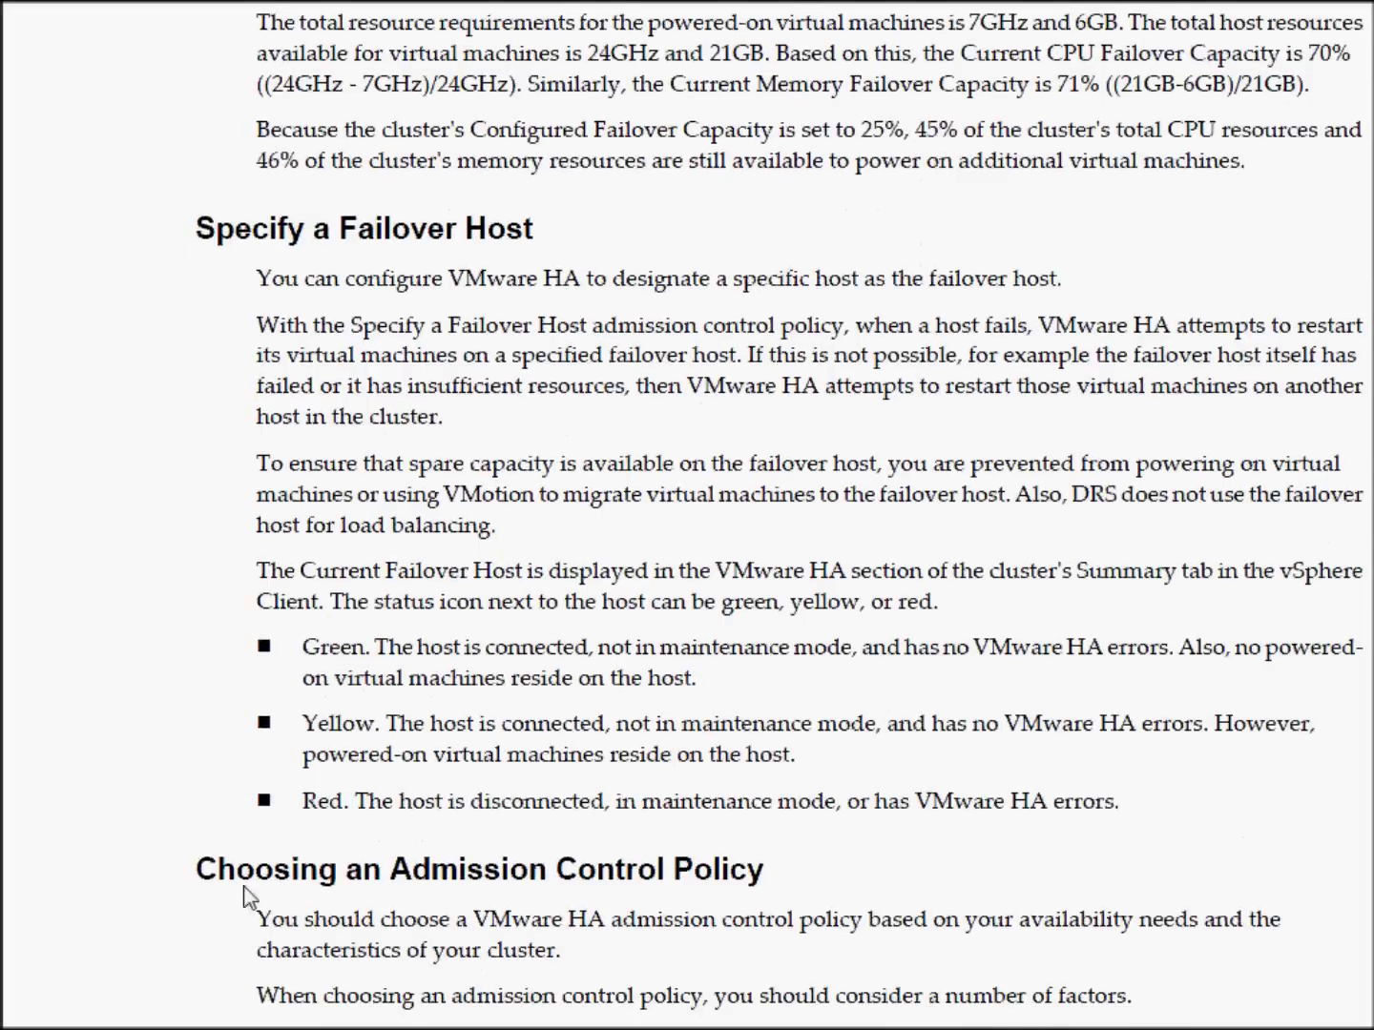
pyautogui.moveTo(206, 879); pyautogui.dragTo(772, 873)
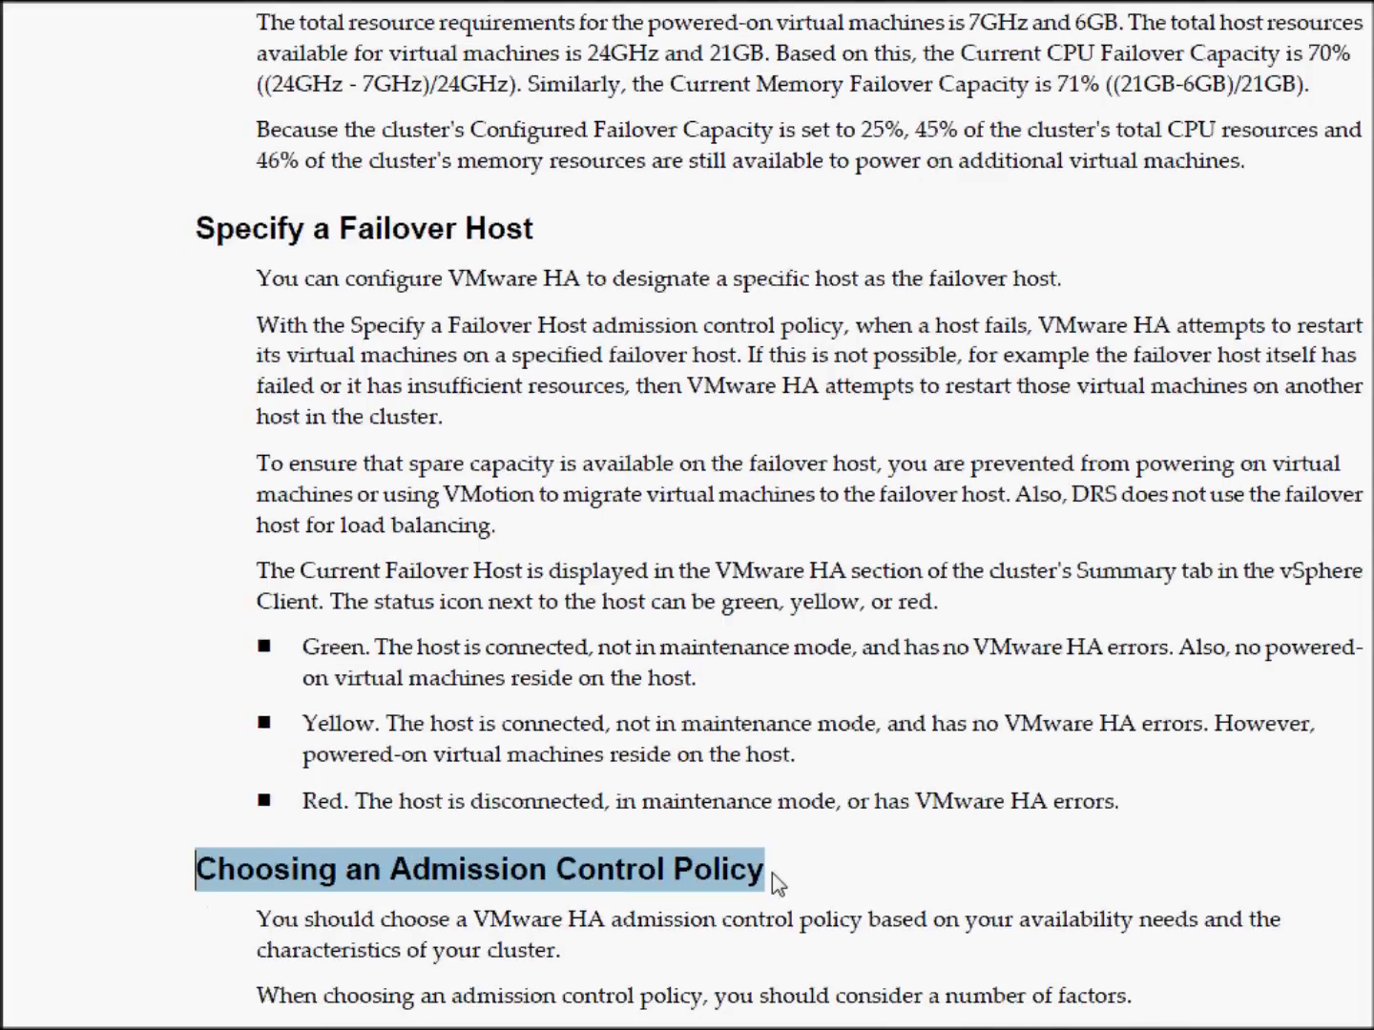
pyautogui.scroll(-1, 658, 754)
pyautogui.click(506, 633)
pyautogui.scroll(-6, 506, 633)
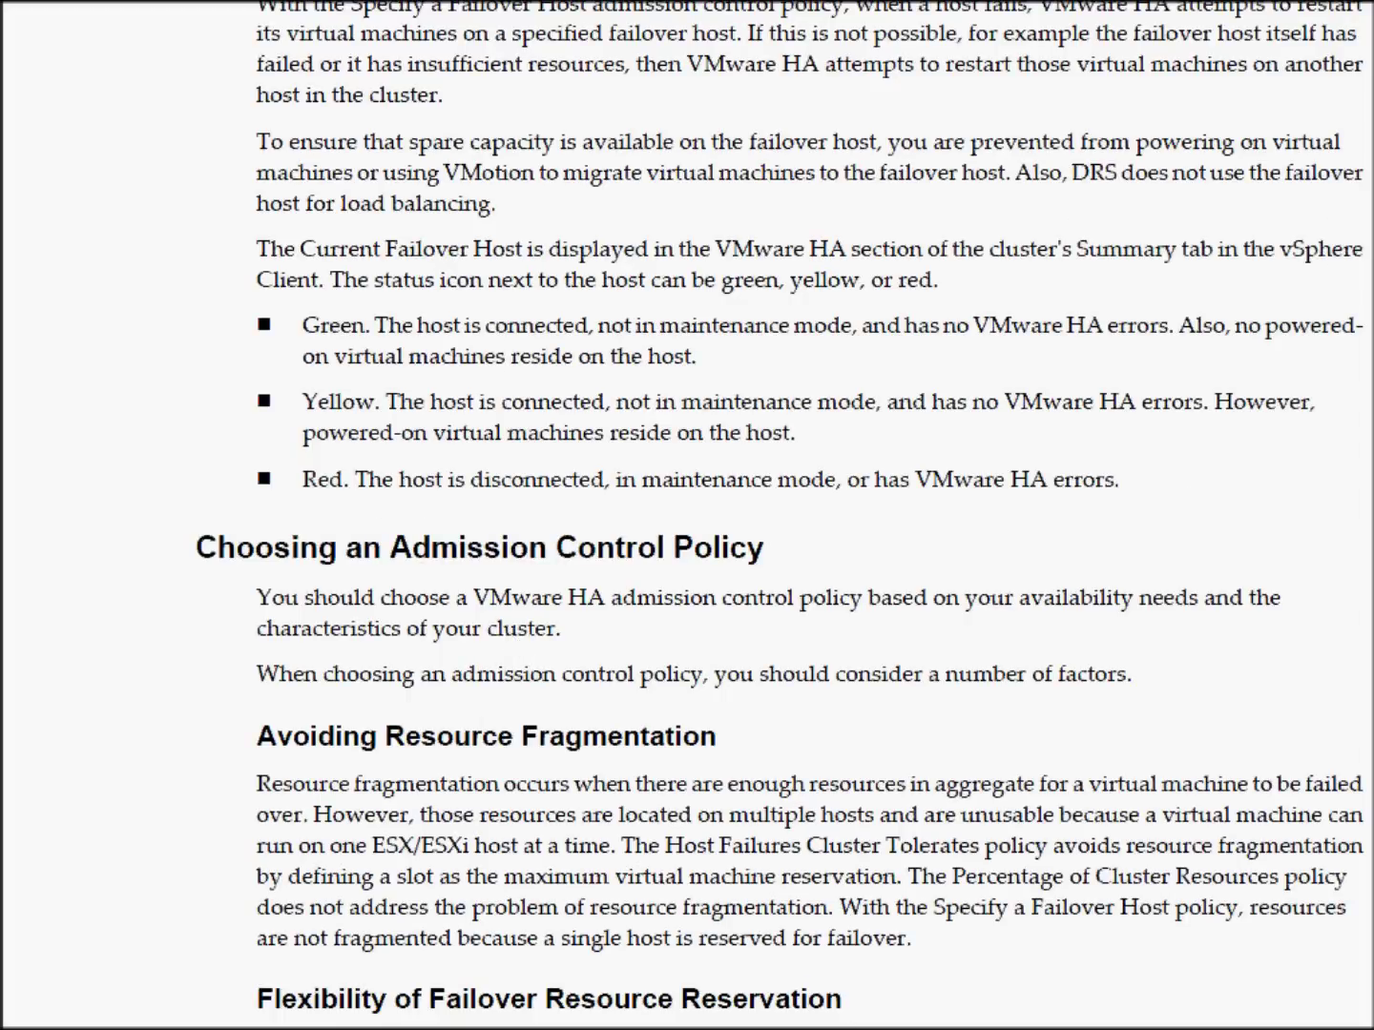
pyautogui.moveTo(254, 735); pyautogui.dragTo(671, 759)
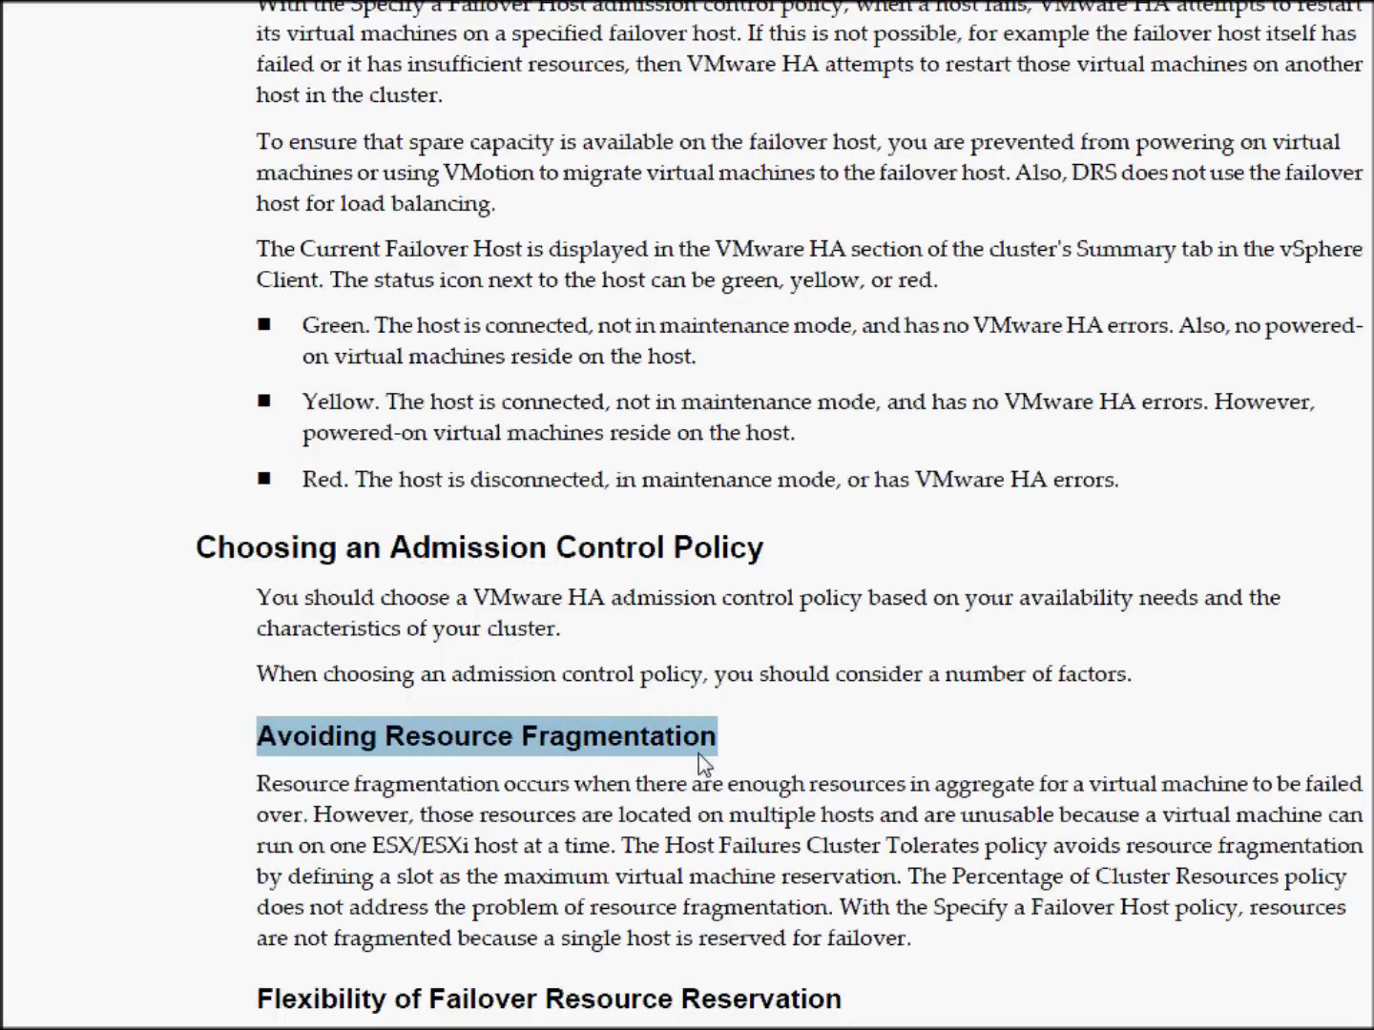
pyautogui.moveTo(742, 906); pyautogui.dragTo(750, 913)
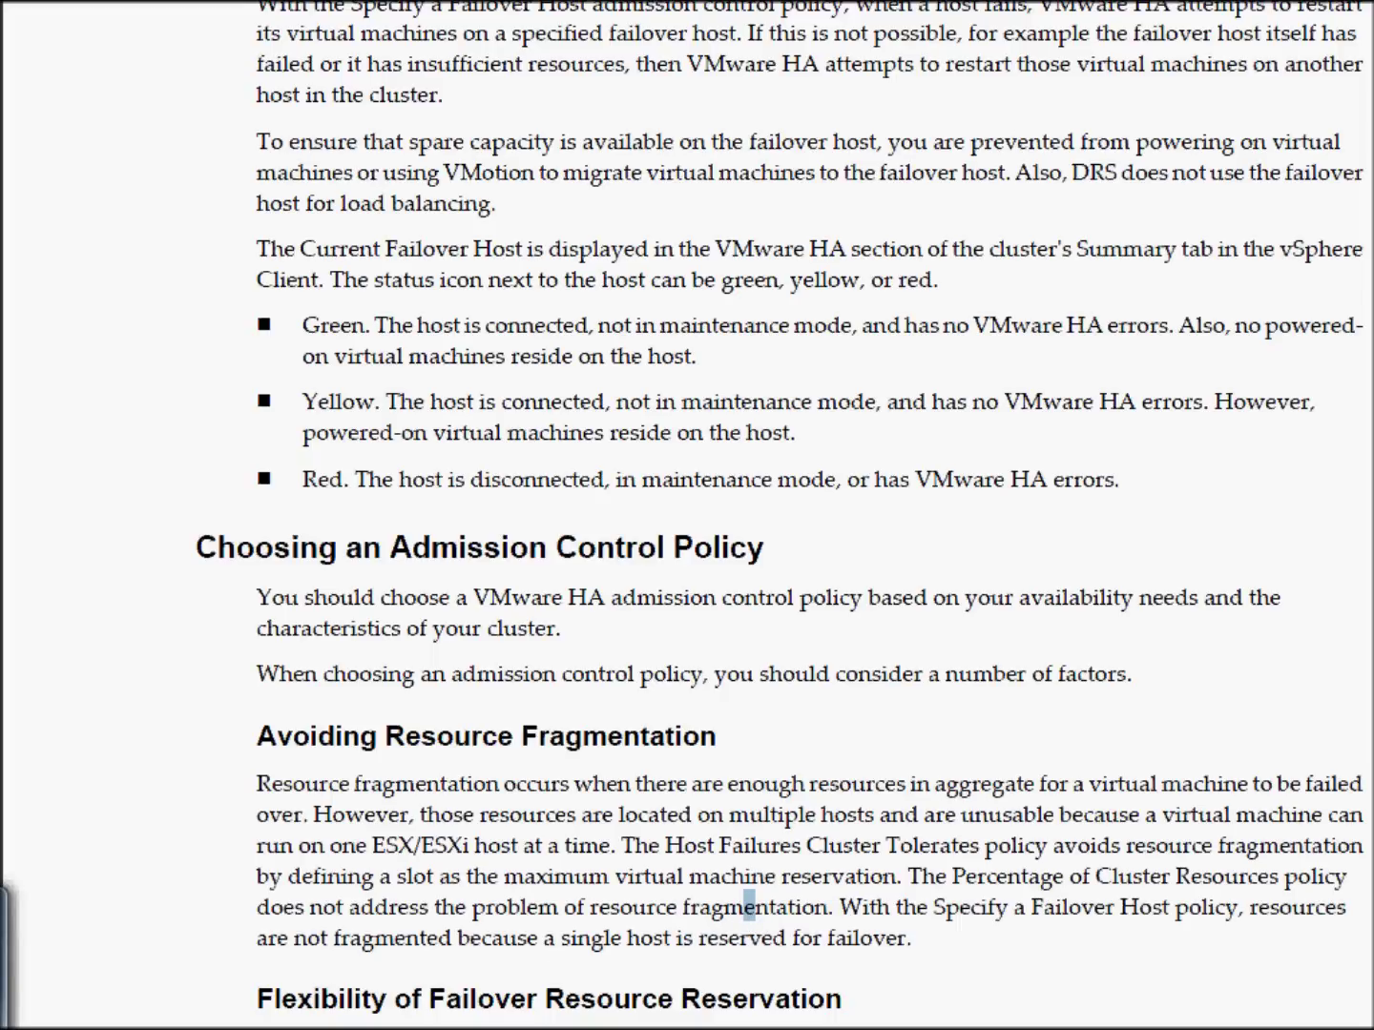
# - Back in the Word notes, highlight the heartbeat options and dependencies heading
pyautogui.hotkey('alt', 'Tab')
pyautogui.scroll(-8, 706, 831)
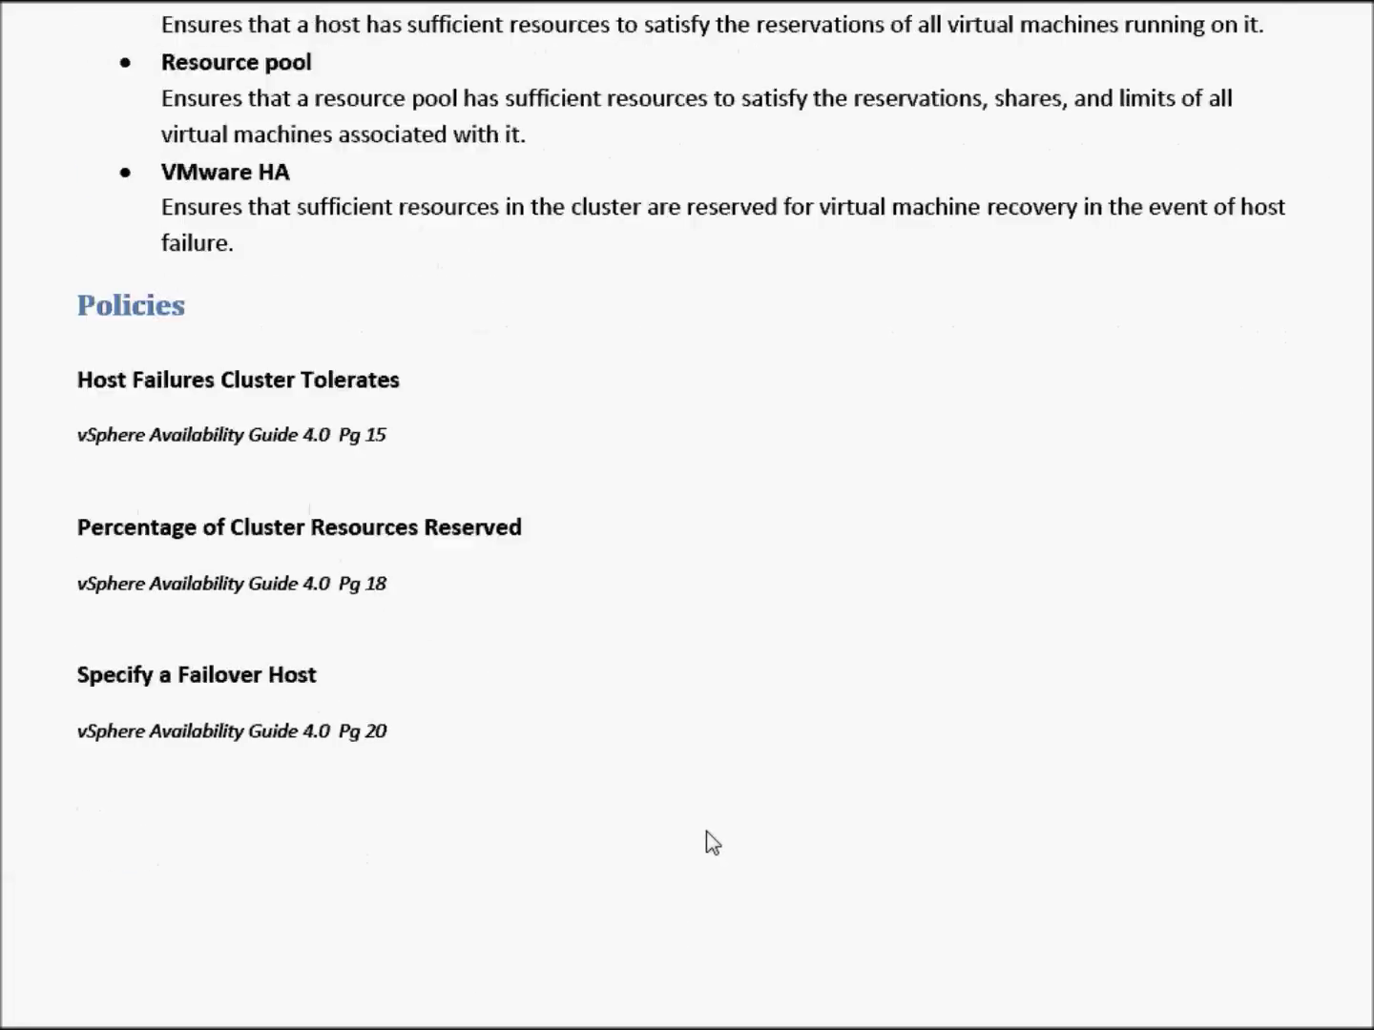
pyautogui.scroll(-10, 707, 831)
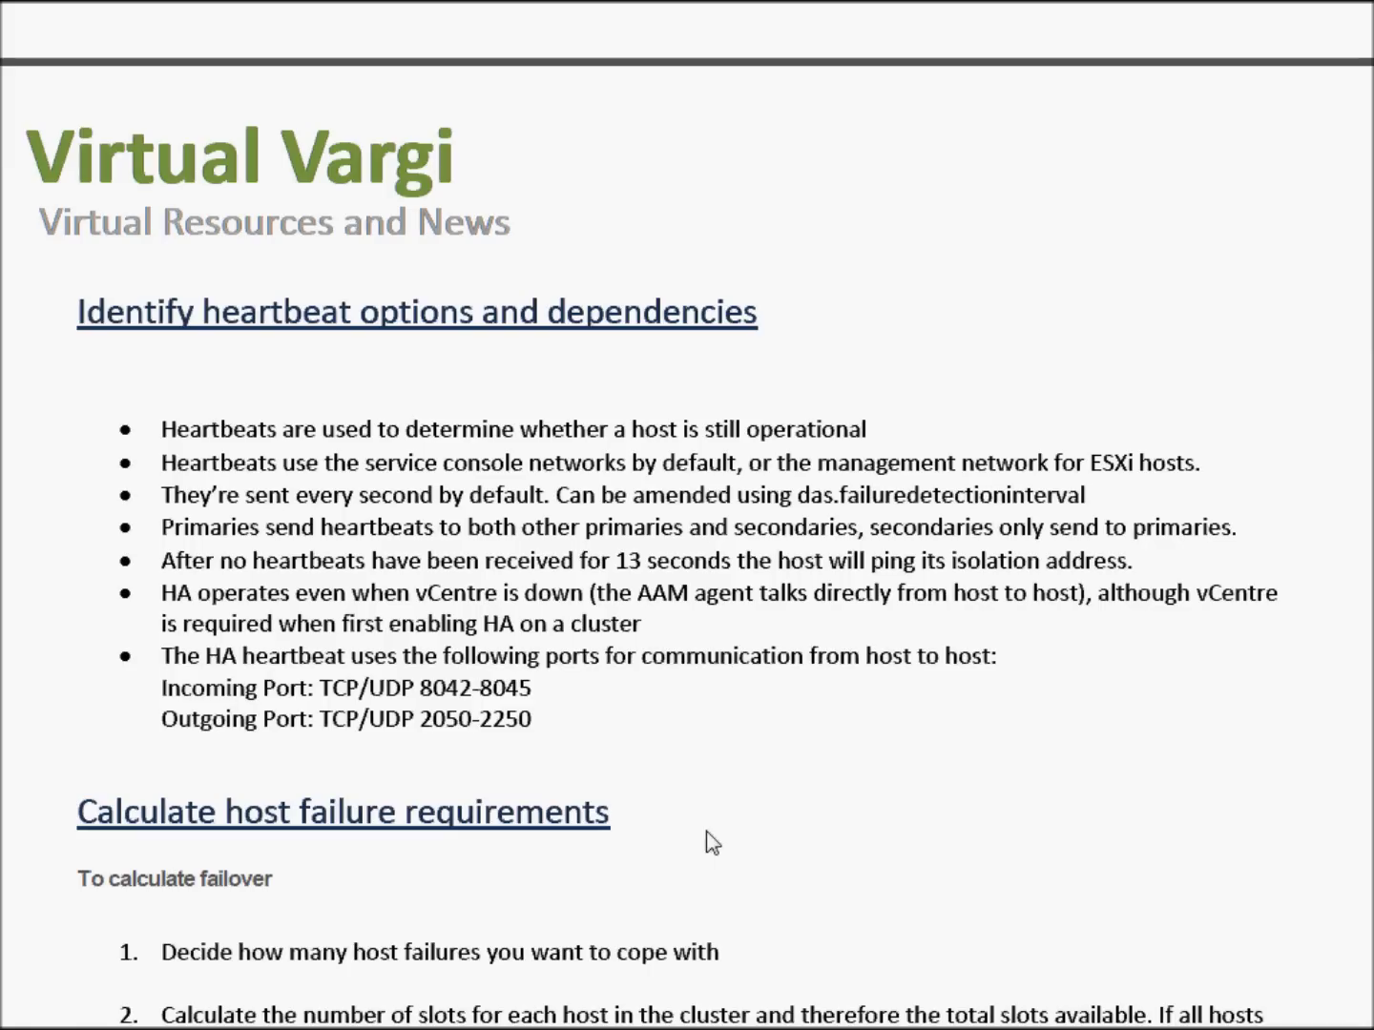
pyautogui.moveTo(78, 315); pyautogui.dragTo(726, 323)
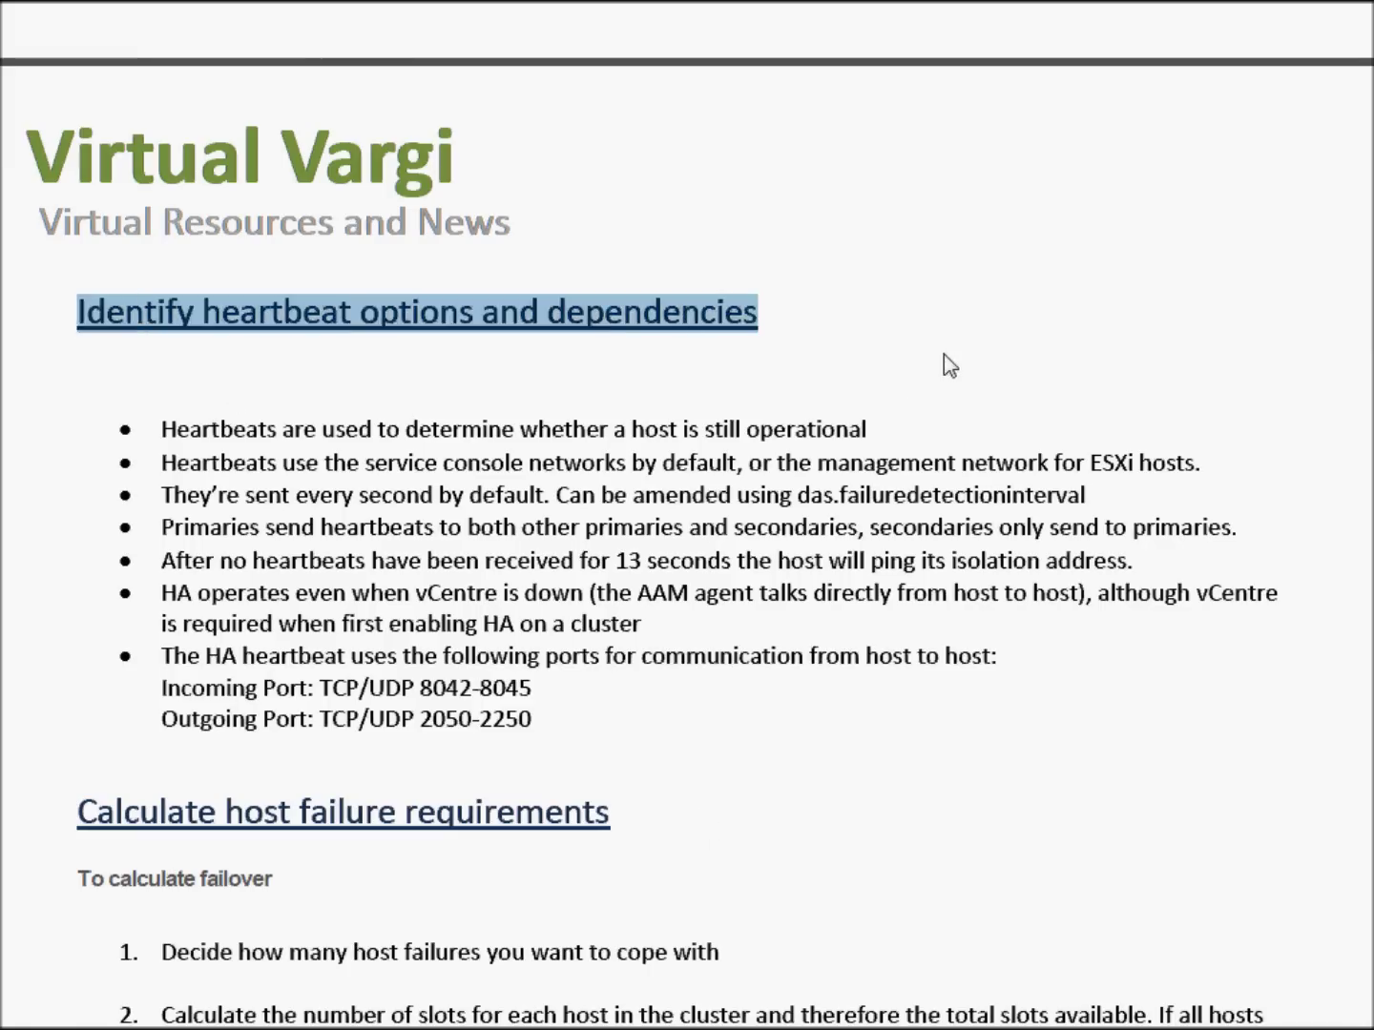
pyautogui.press('Right')
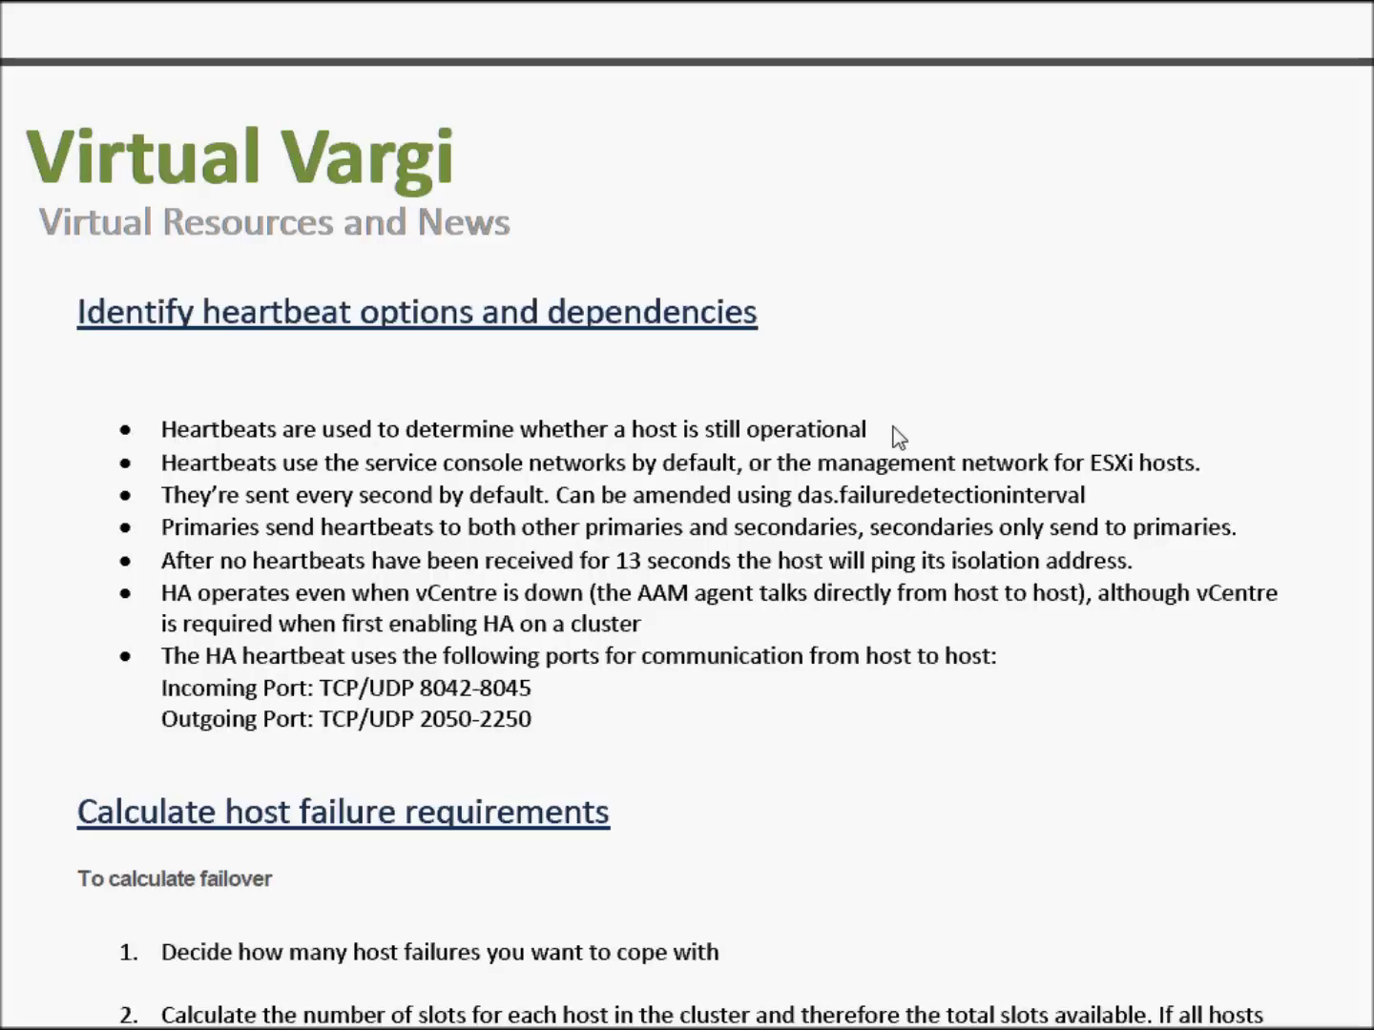
# - Mark the 13-second heartbeat timeout and port lines, then the Calculate host failure requirements heading
pyautogui.moveTo(168, 562); pyautogui.dragTo(1119, 564)
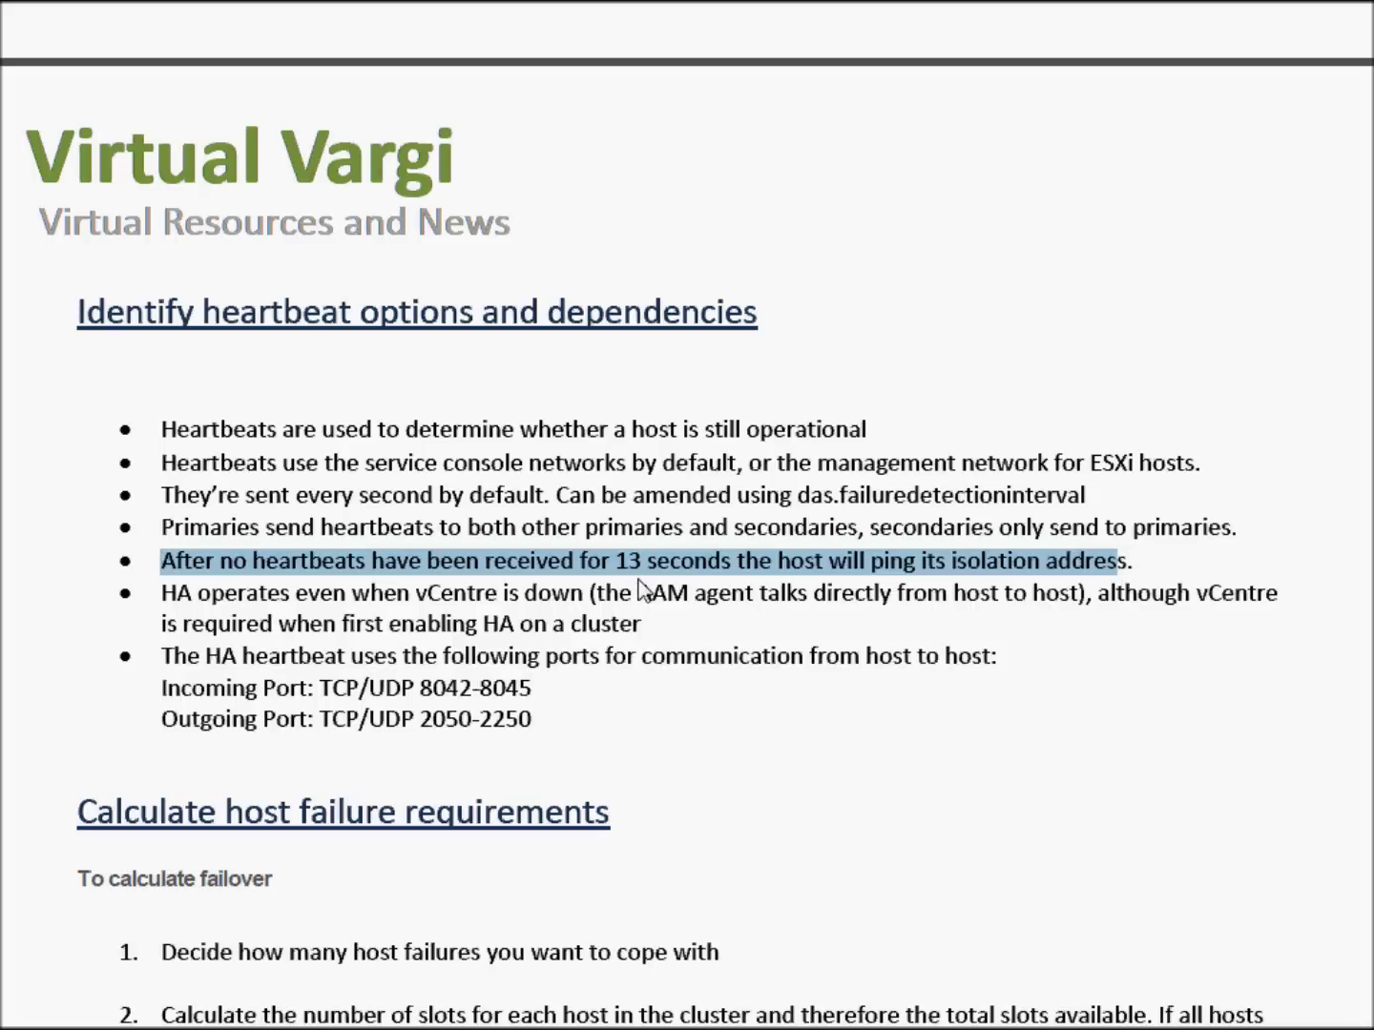
pyautogui.click(645, 754)
pyautogui.moveTo(168, 689); pyautogui.dragTo(537, 720)
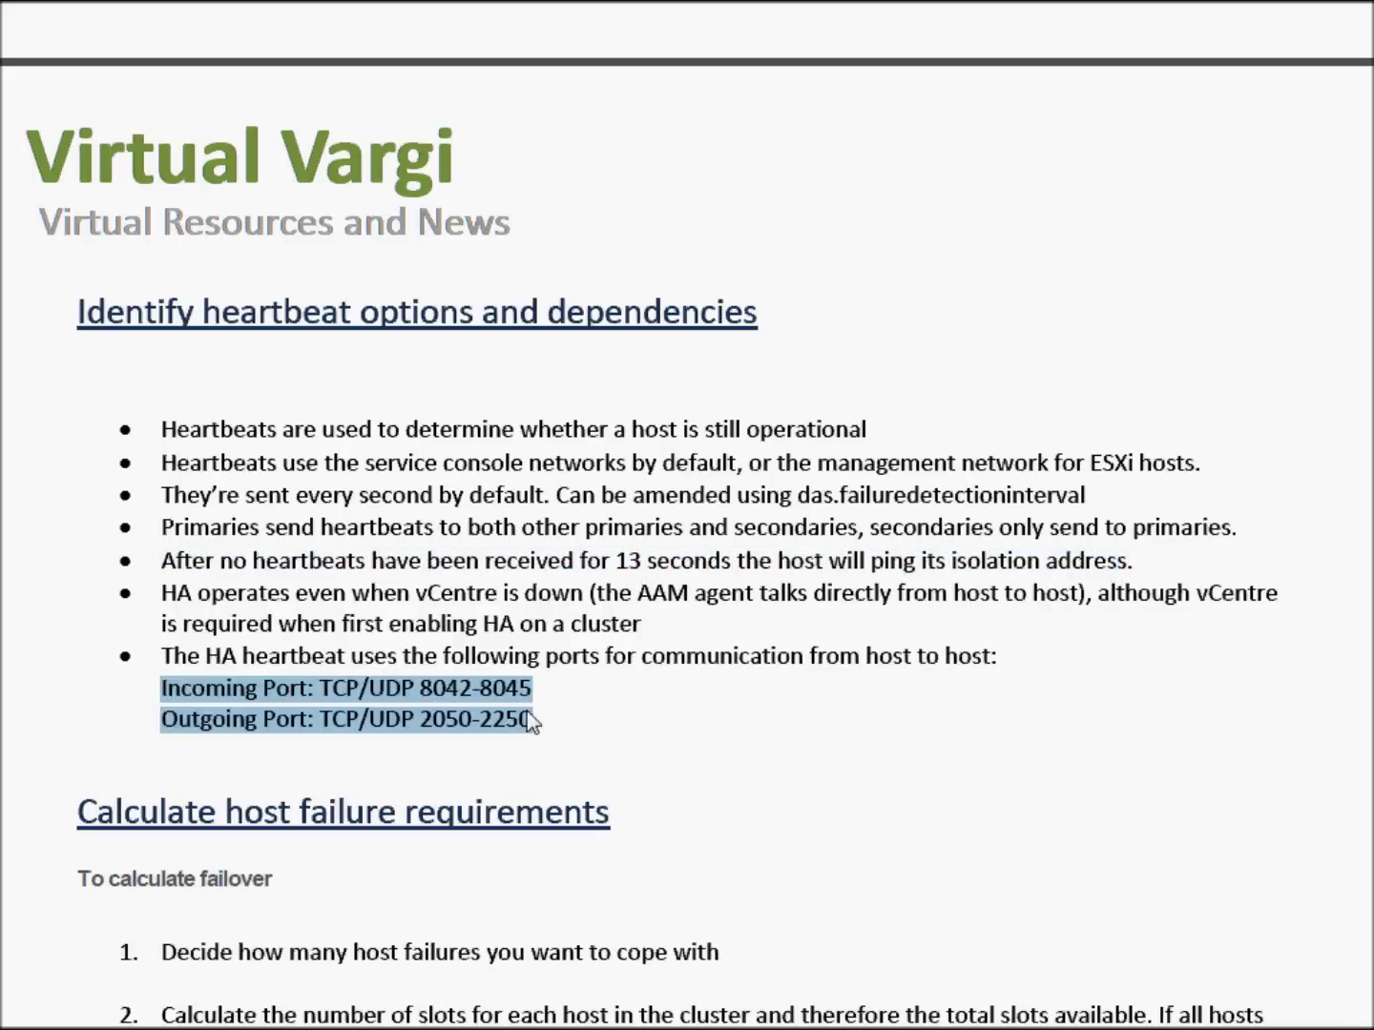
pyautogui.click(646, 738)
pyautogui.scroll(-3, 645, 738)
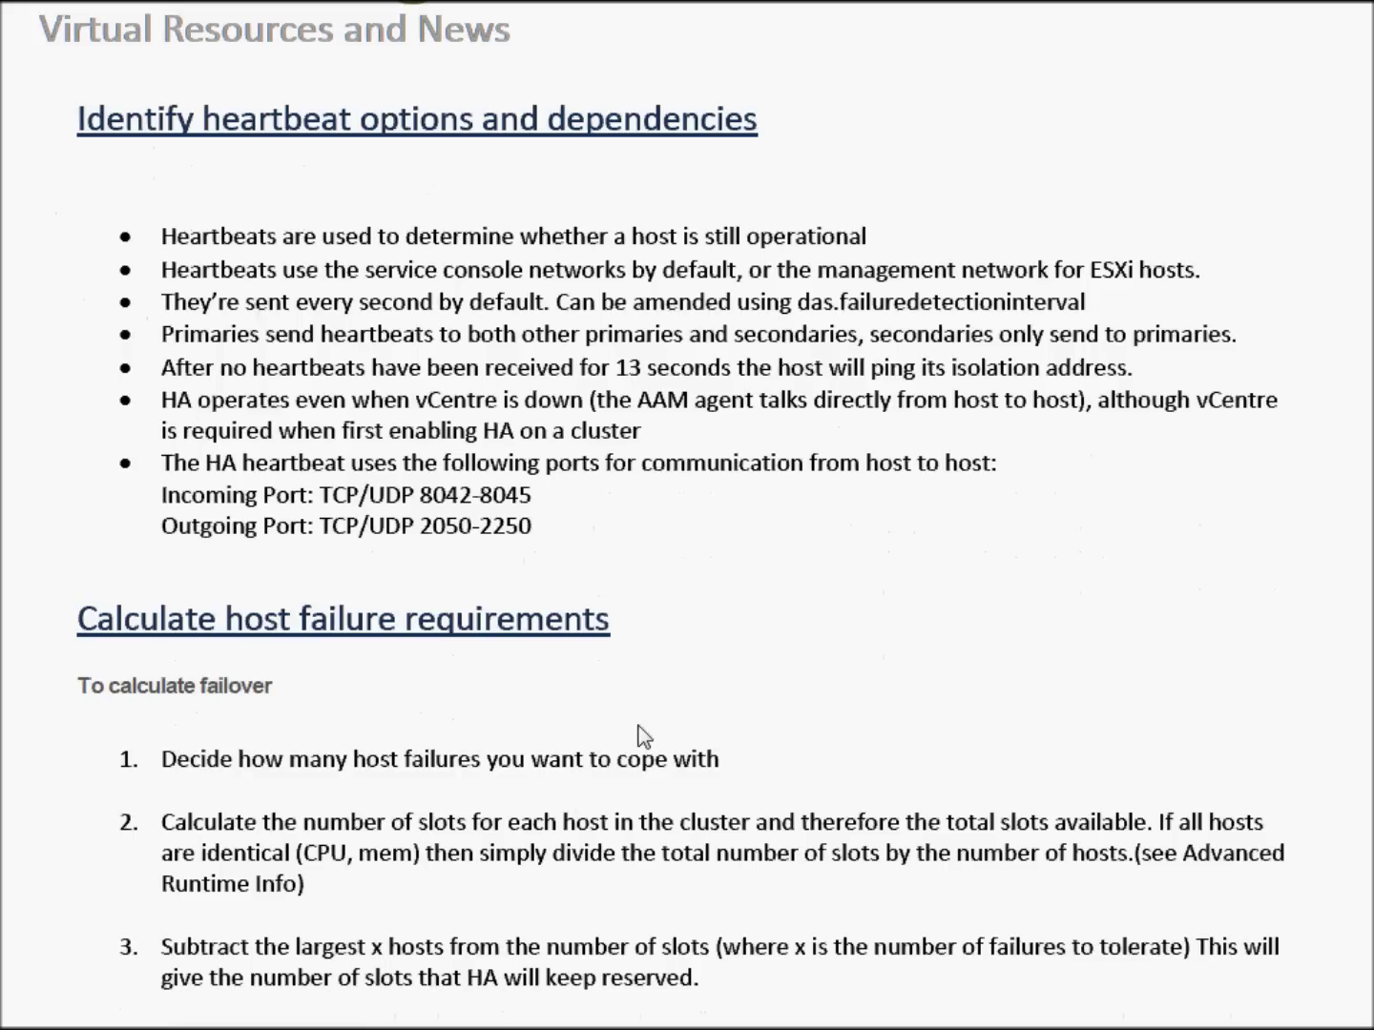
pyautogui.scroll(-7, 644, 735)
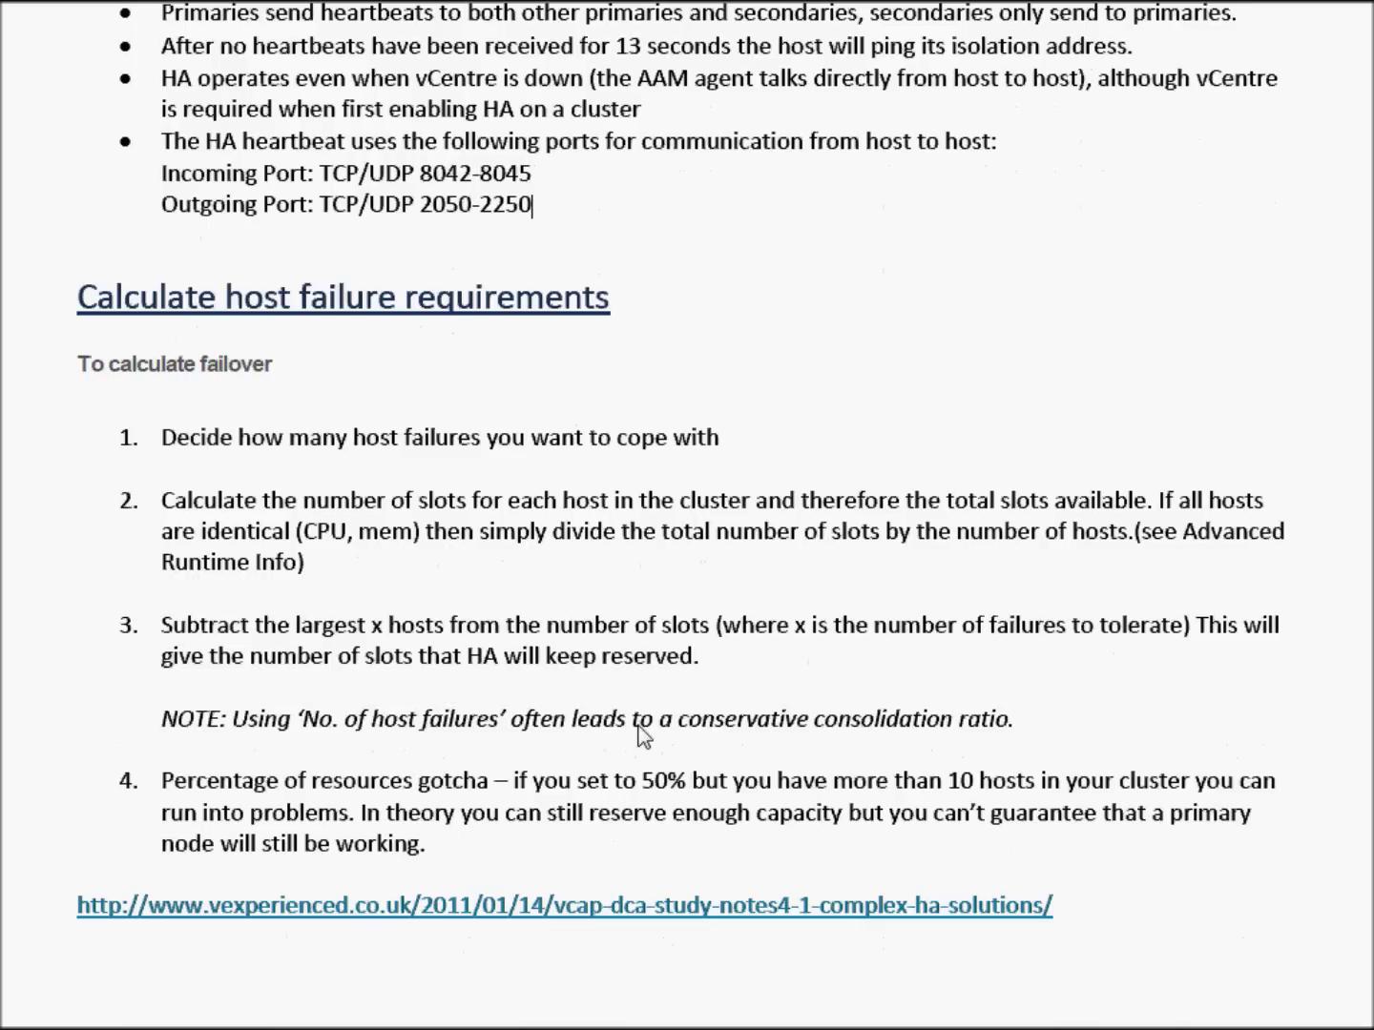
pyautogui.moveTo(96, 179); pyautogui.dragTo(567, 189)
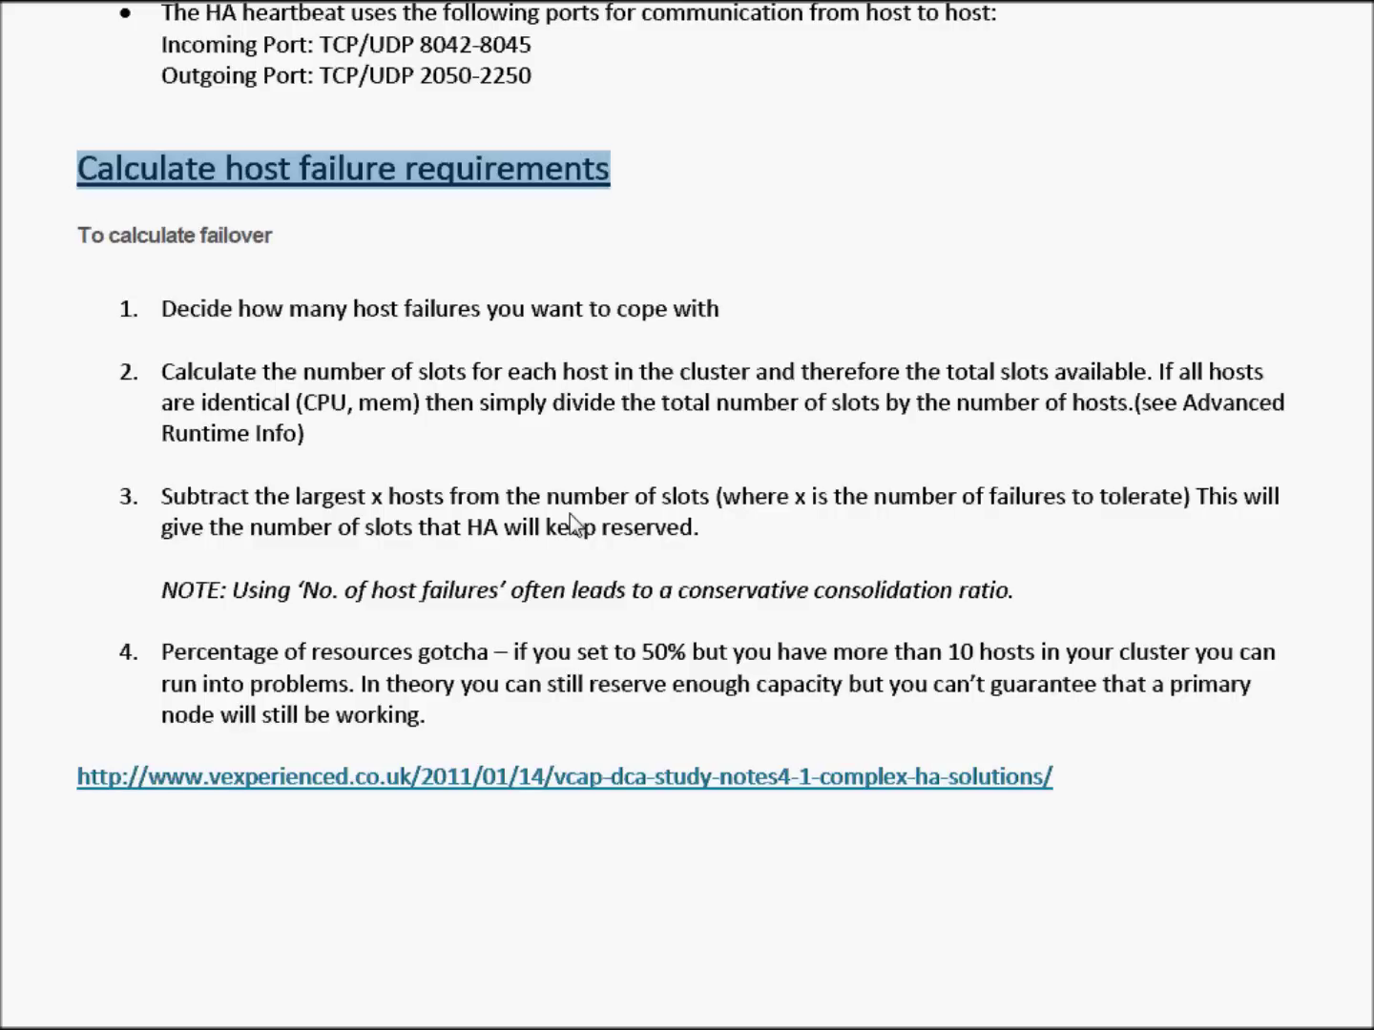
pyautogui.click(352, 792)
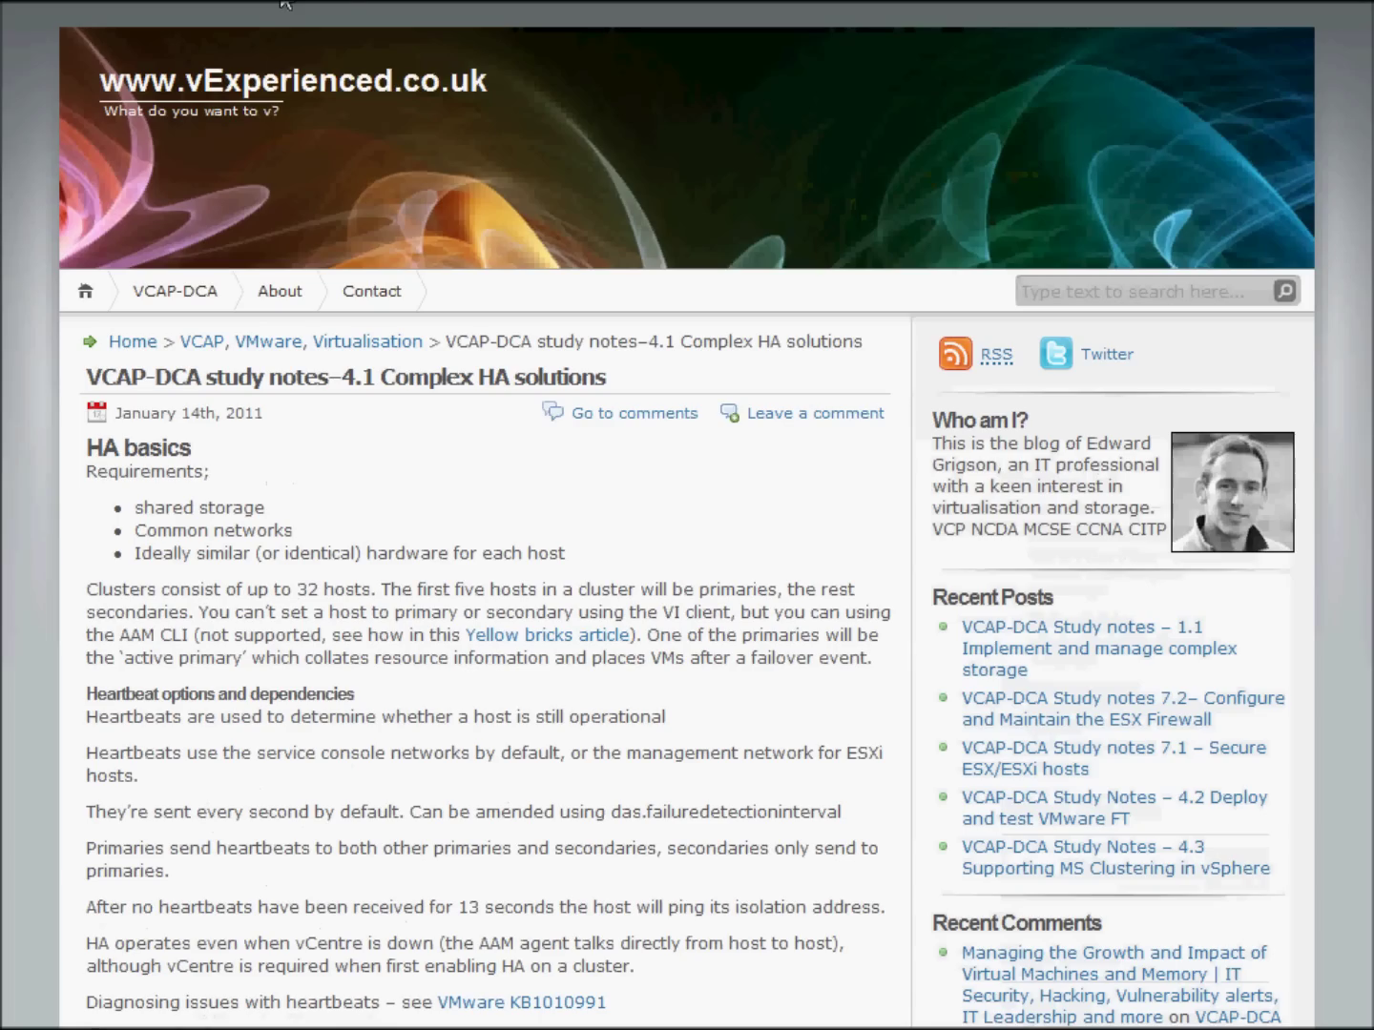
pyautogui.scroll(-20, 429, 565)
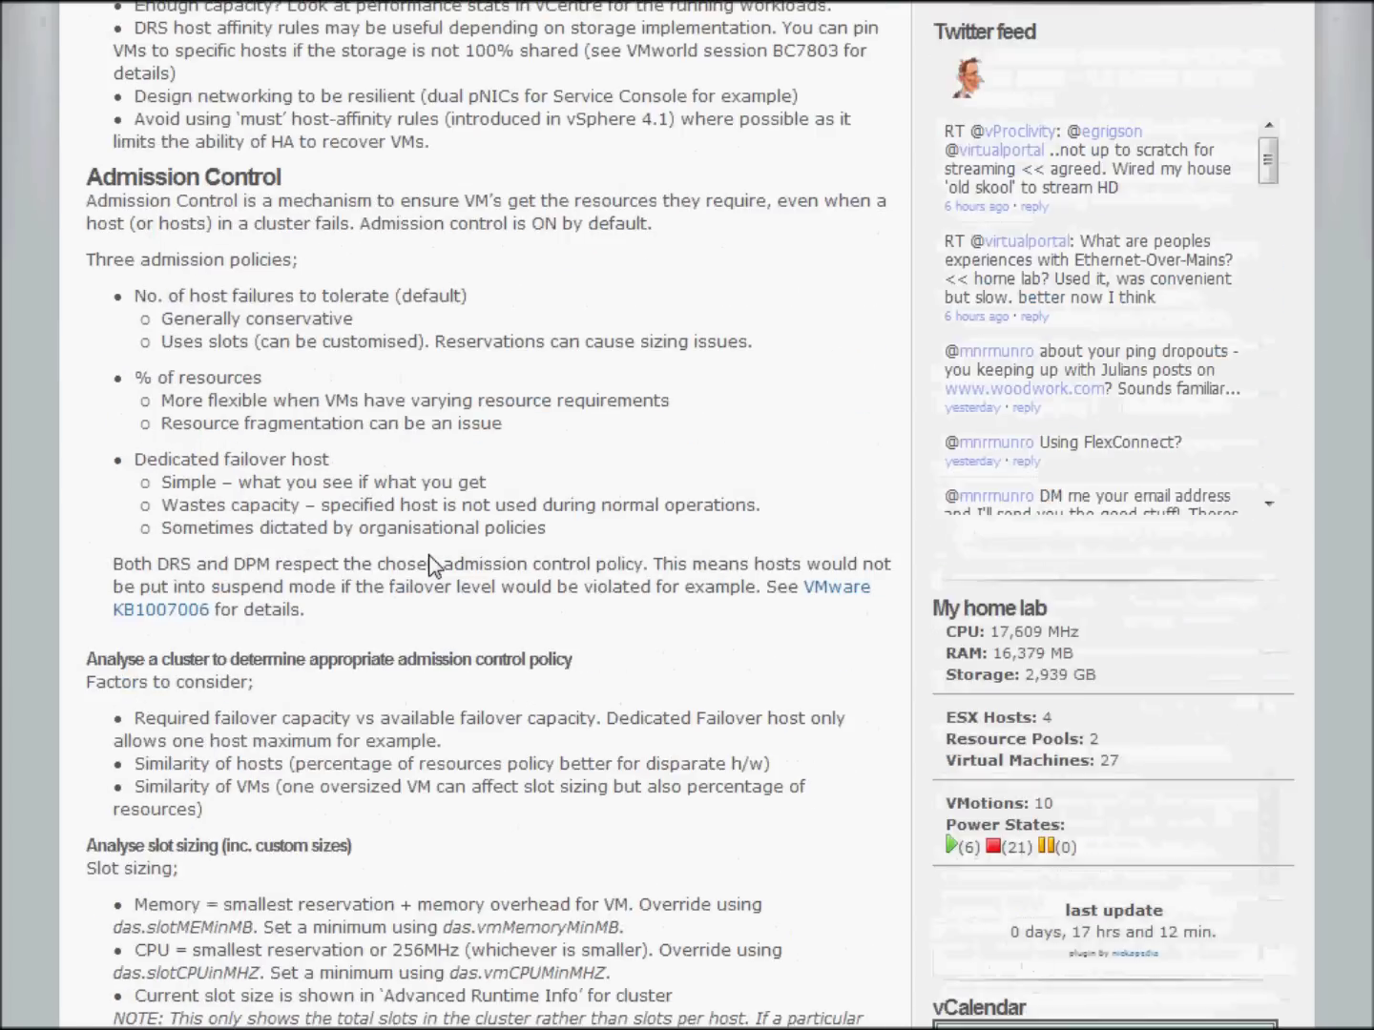
pyautogui.scroll(-8, 428, 564)
pyautogui.scroll(20, 428, 565)
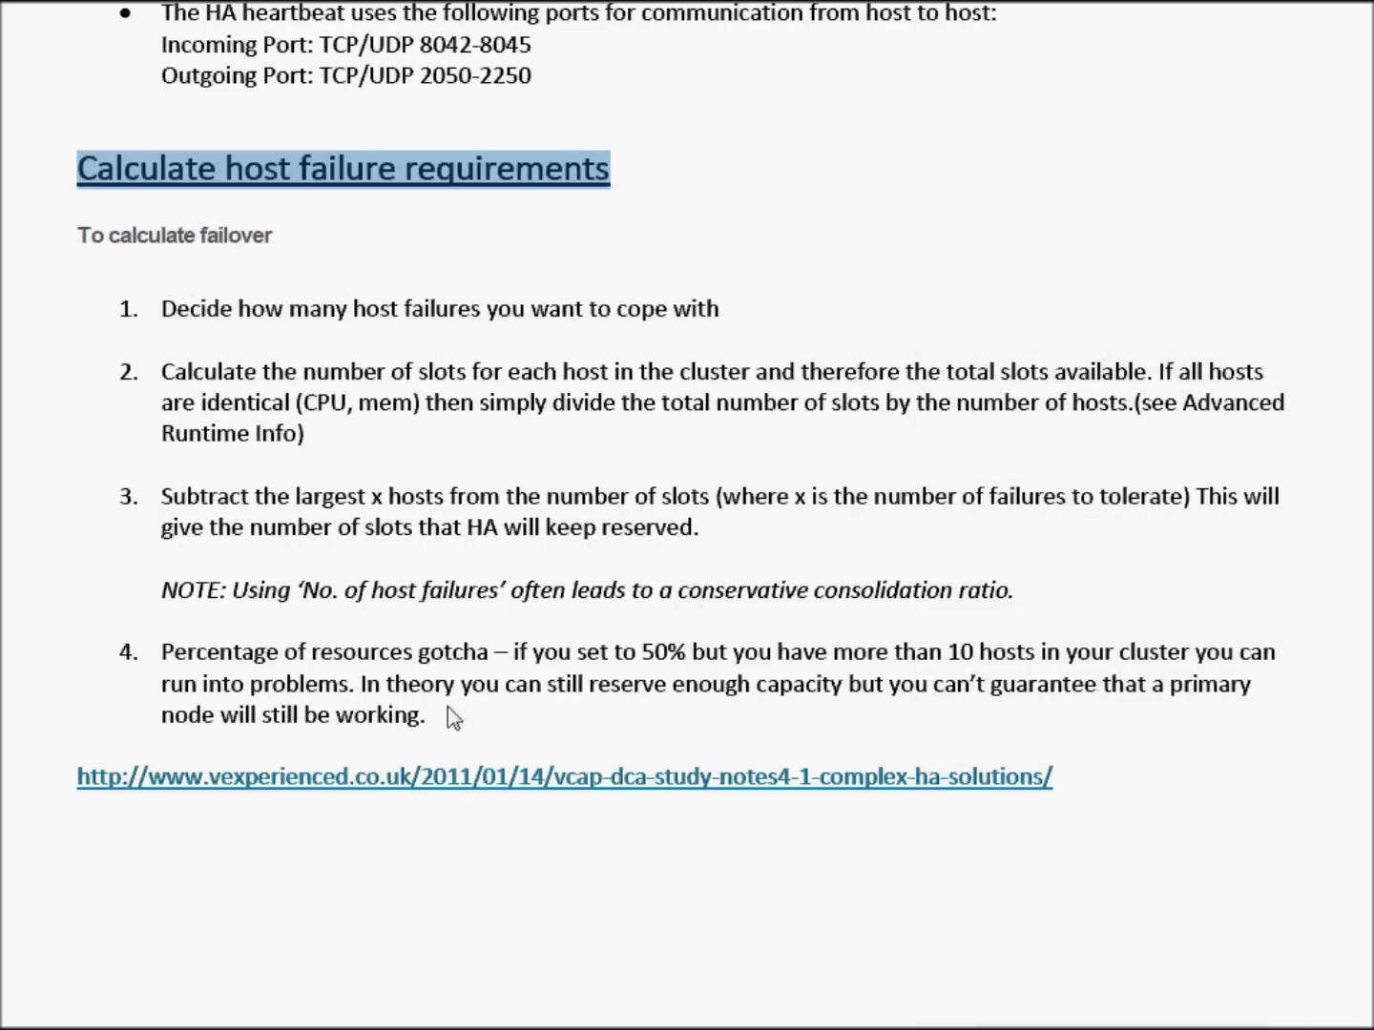
# - Scroll to the Yellow Bricks admission control notes and bring up the Yellow Bricks HA Deepdive browser window
pyautogui.scroll(-10, 505, 658)
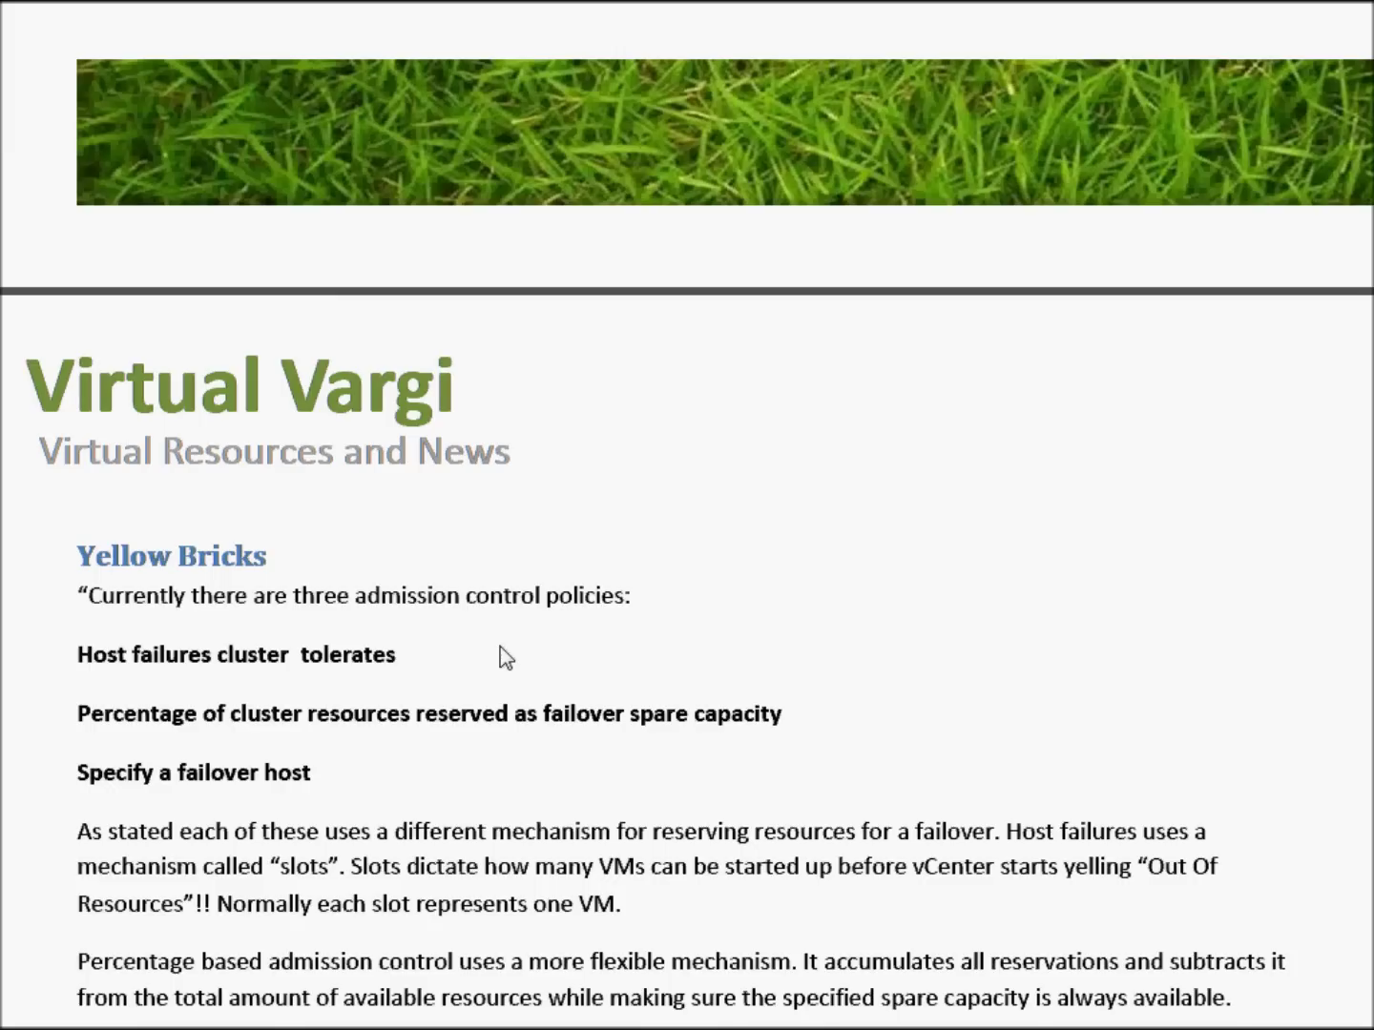
pyautogui.scroll(-3, 529, 434)
pyautogui.scroll(1, 514, 428)
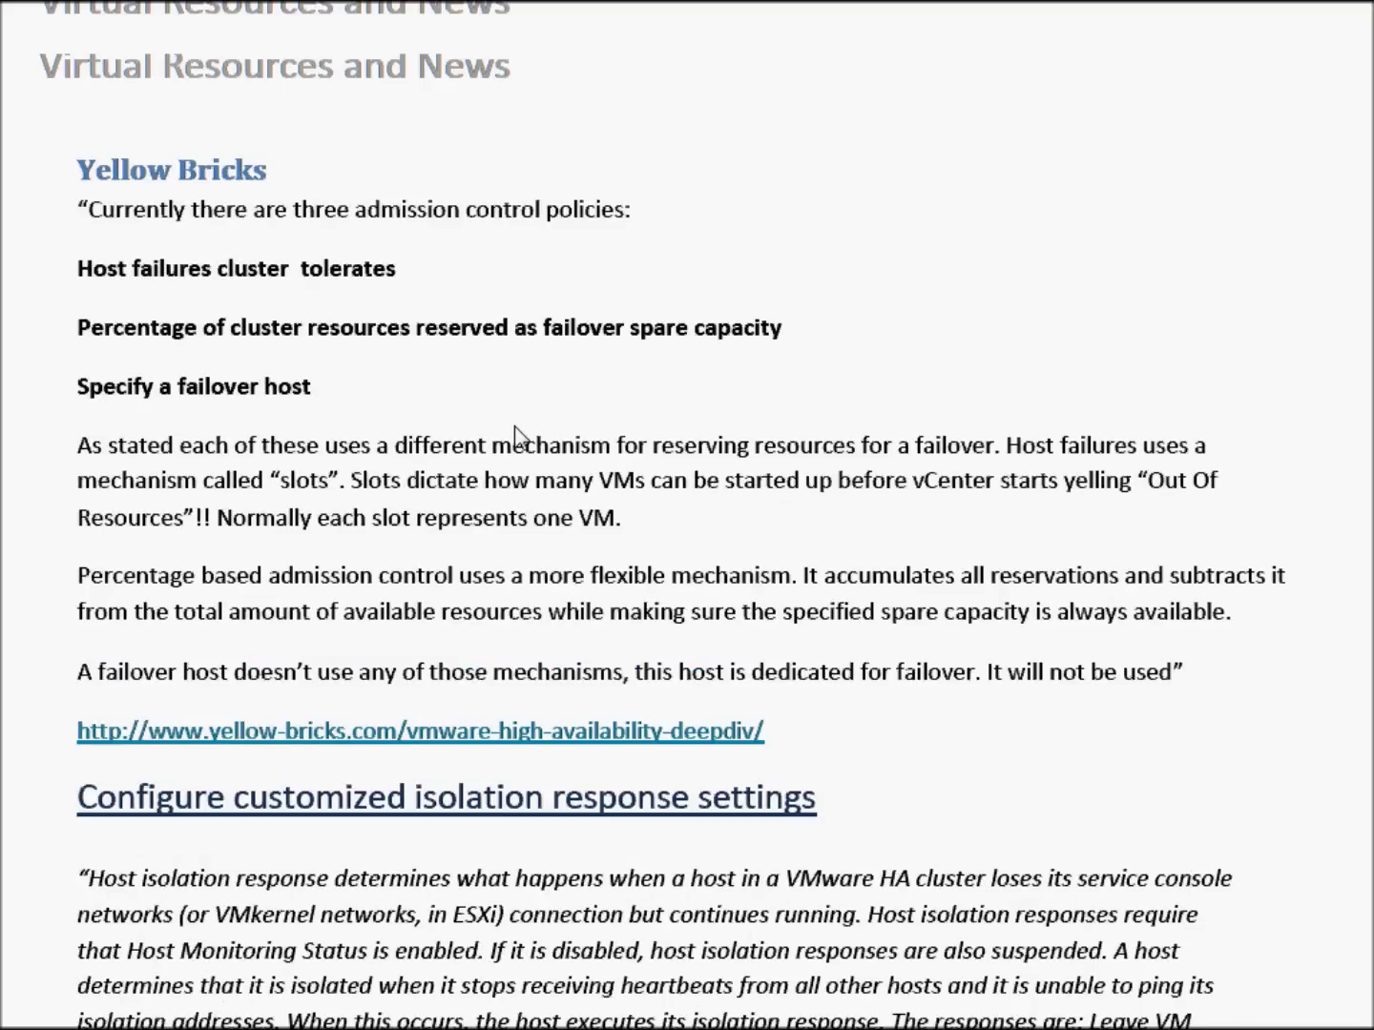
pyautogui.scroll(1, 515, 428)
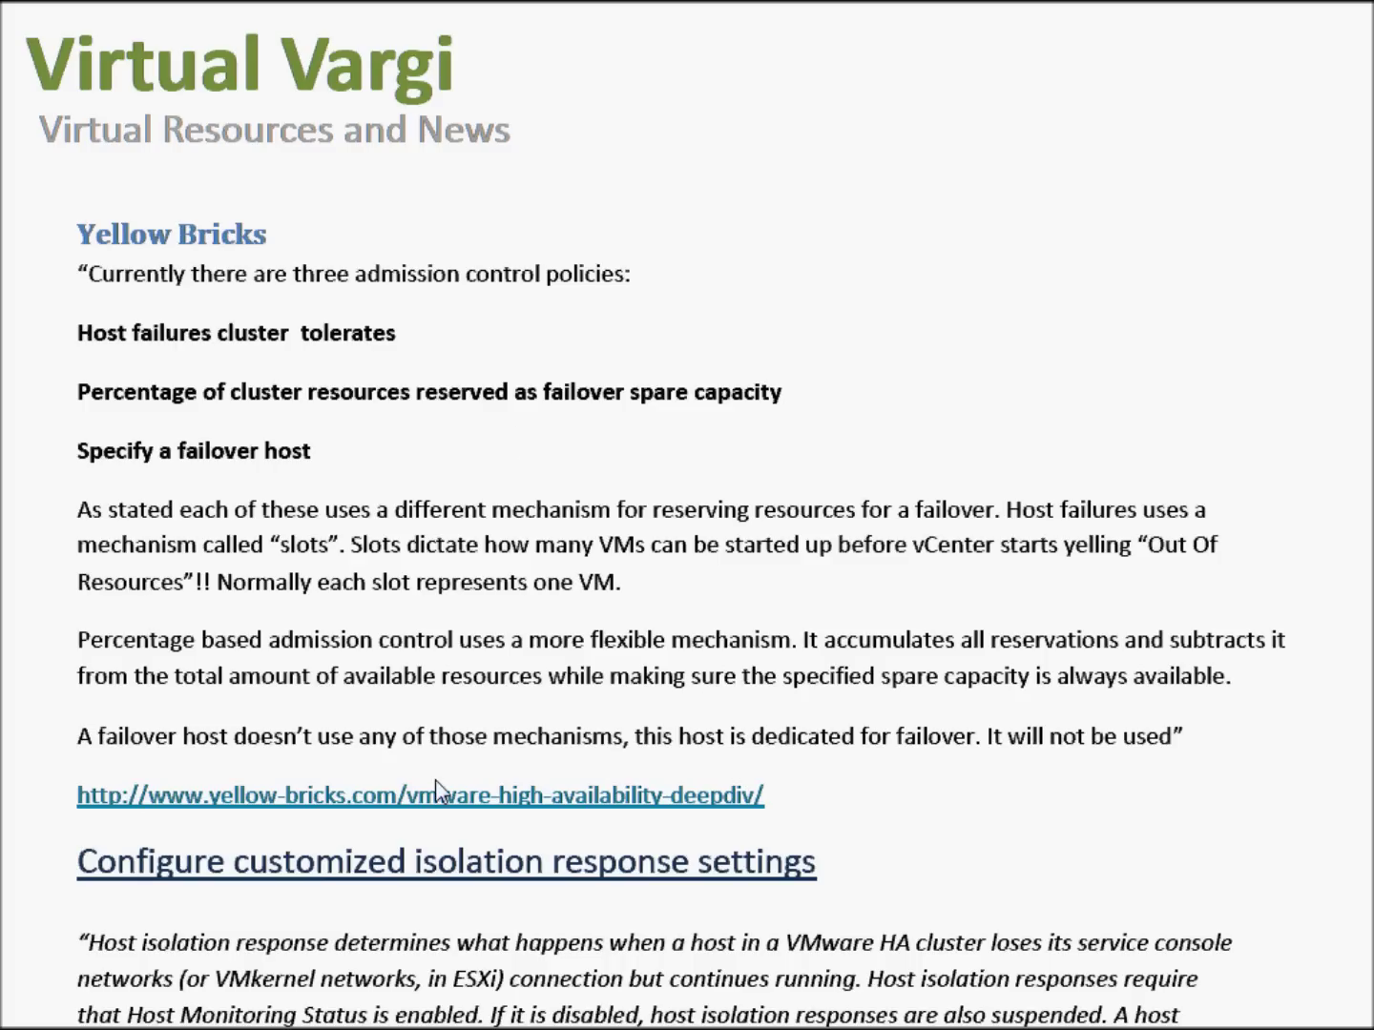
pyautogui.moveTo(198, 1028)
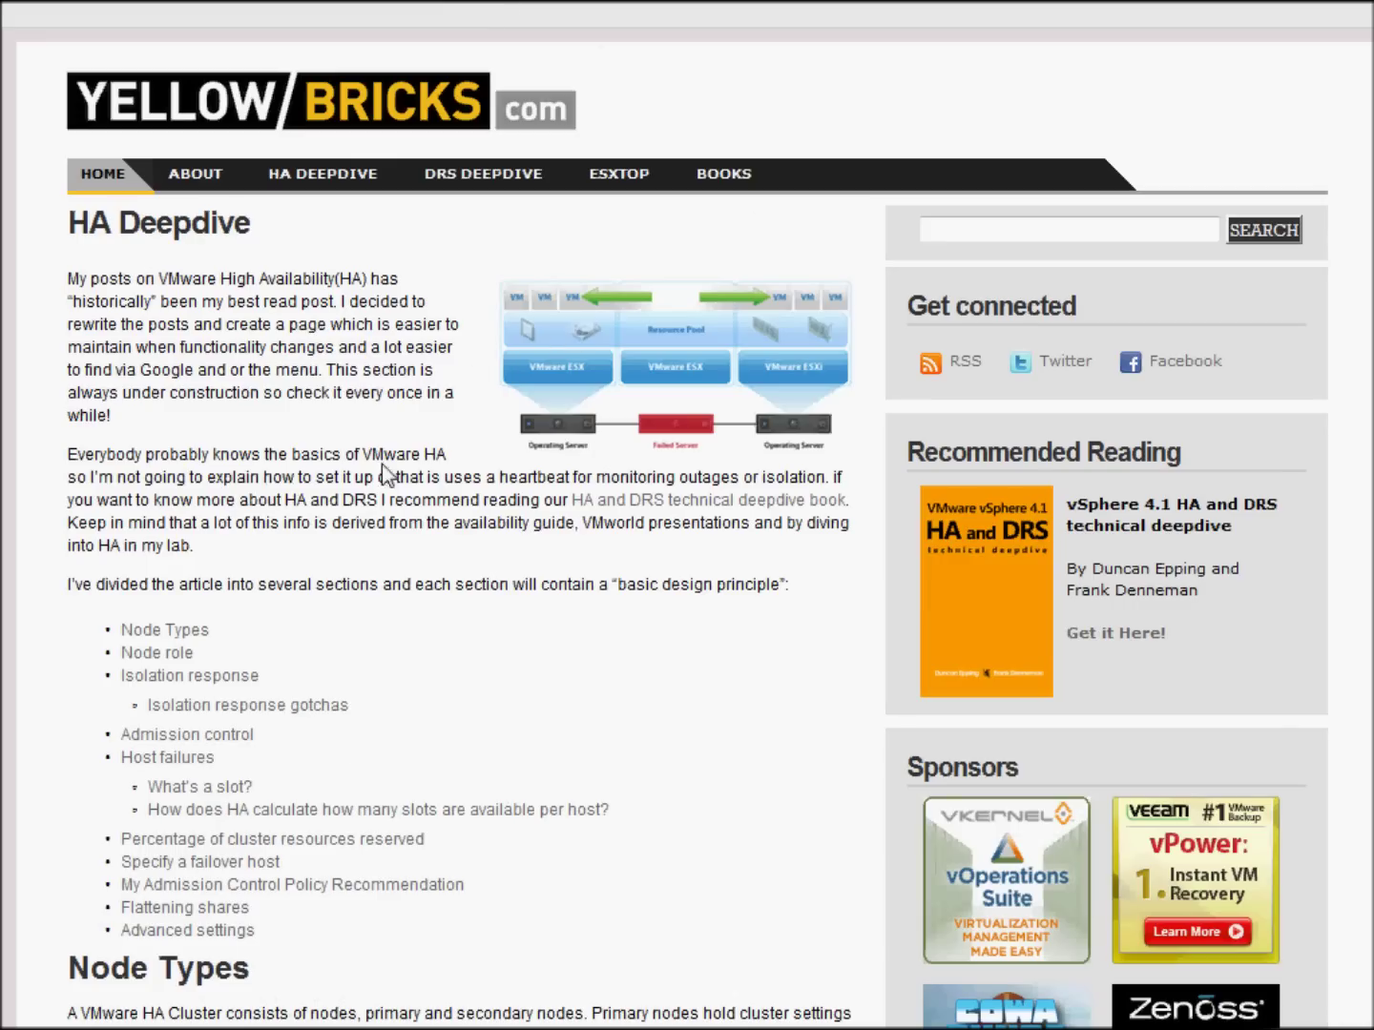
# - Skim the HA Deepdive page and its Recommended Reading heading, then return to the isolation response notes
pyautogui.scroll(-1, 374, 533)
pyautogui.scroll(1, 371, 533)
pyautogui.moveTo(909, 452); pyautogui.dragTo(1183, 458)
pyautogui.click(401, 651)
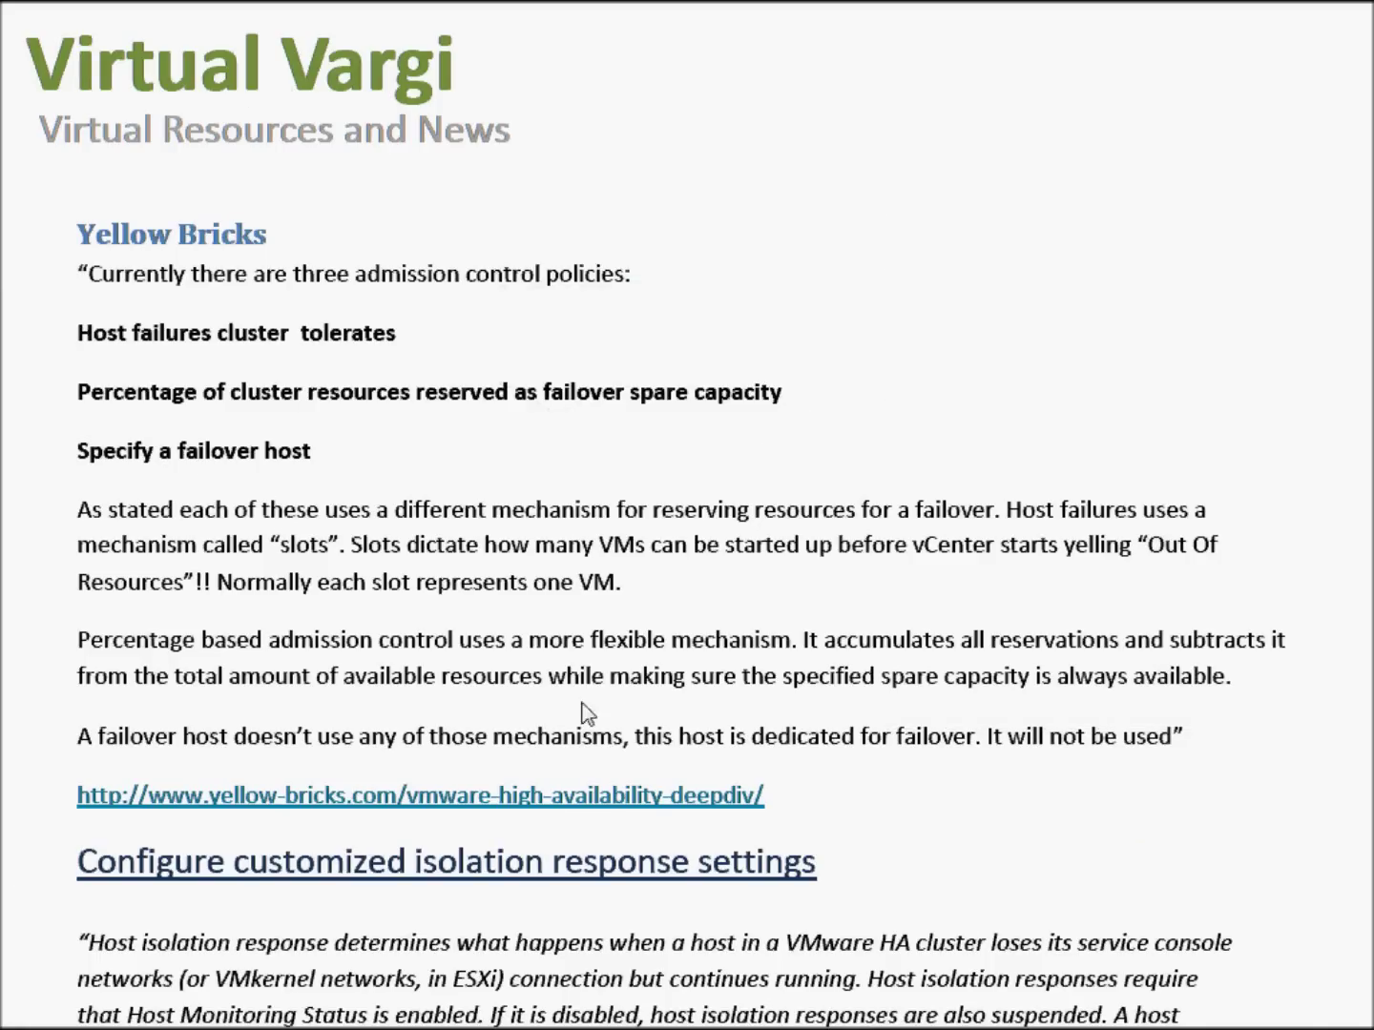
pyautogui.scroll(-3, 765, 649)
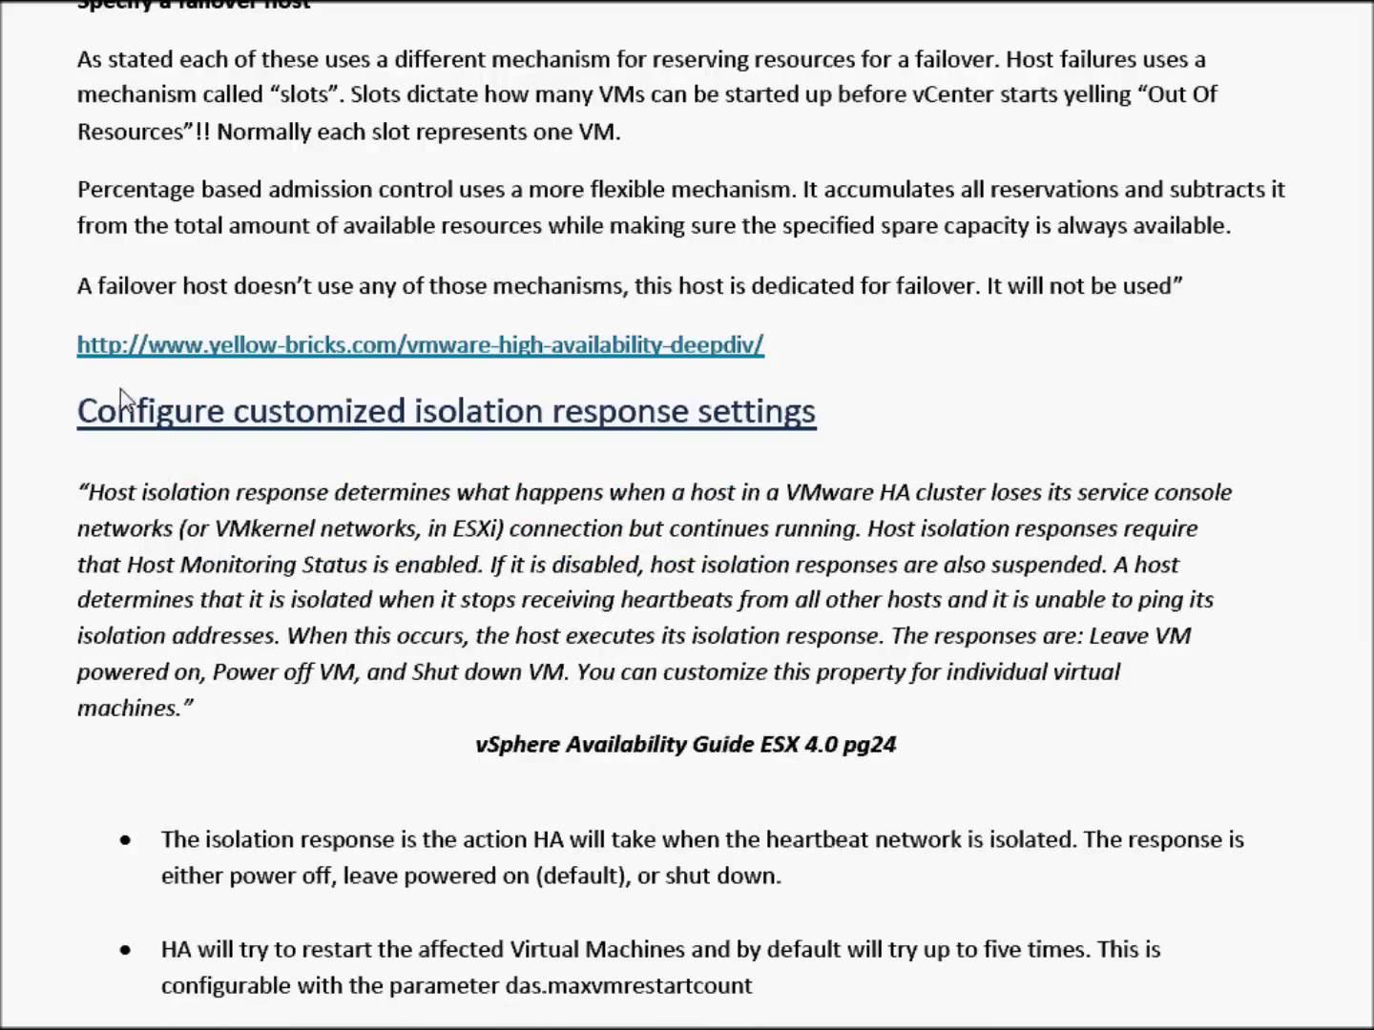
# - Highlight the isolation response settings heading and the 11 Applying a VMware HA customization steps
pyautogui.moveTo(64, 424); pyautogui.dragTo(804, 423)
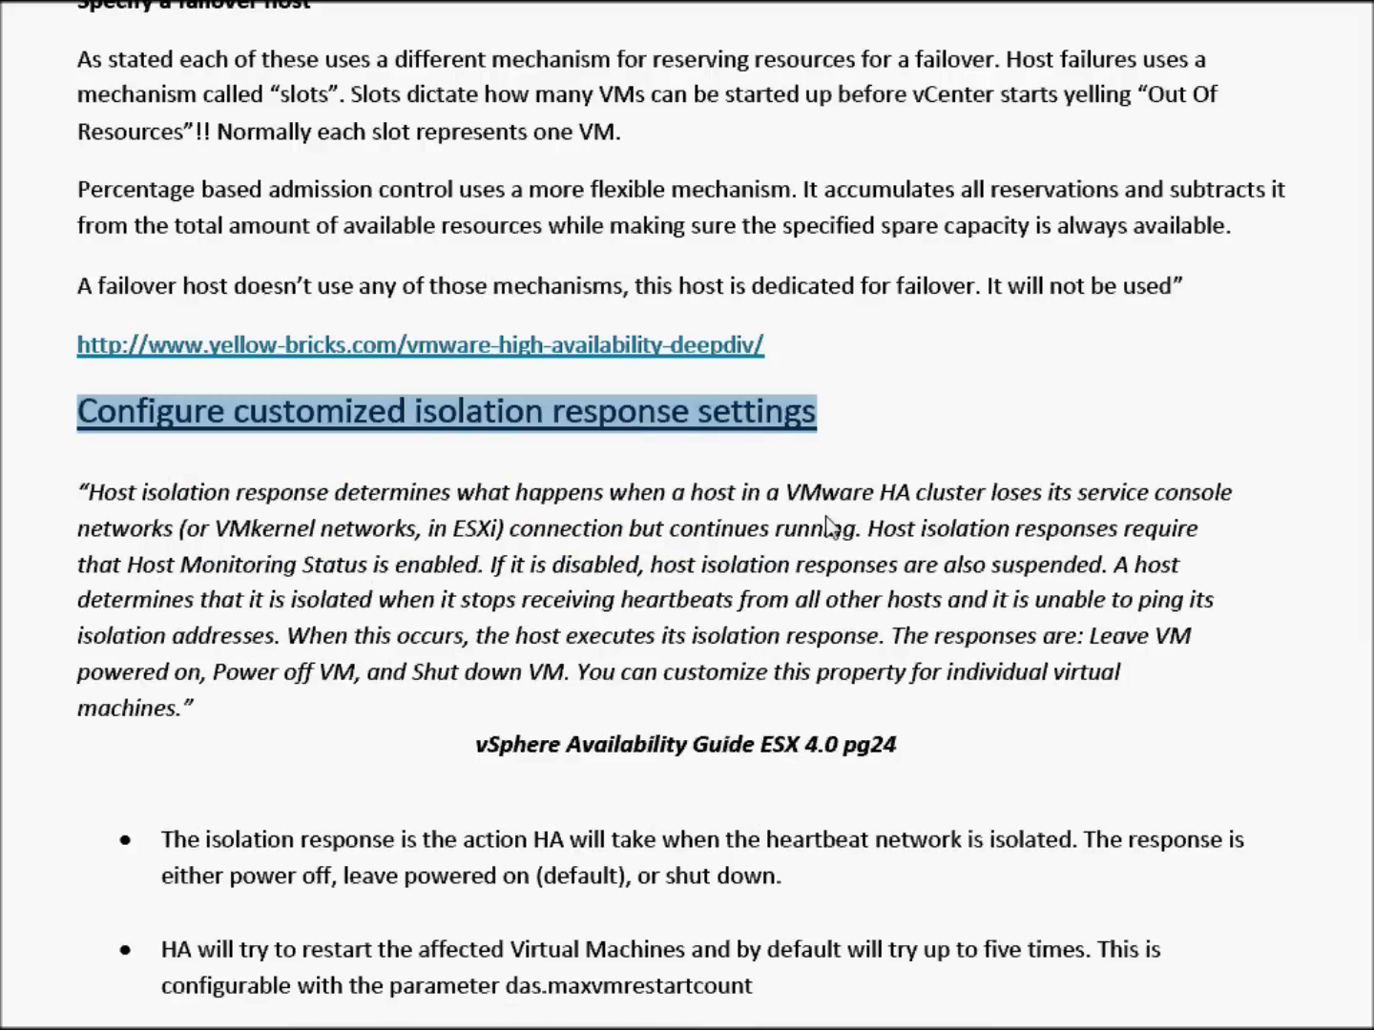
pyautogui.scroll(-3, 826, 525)
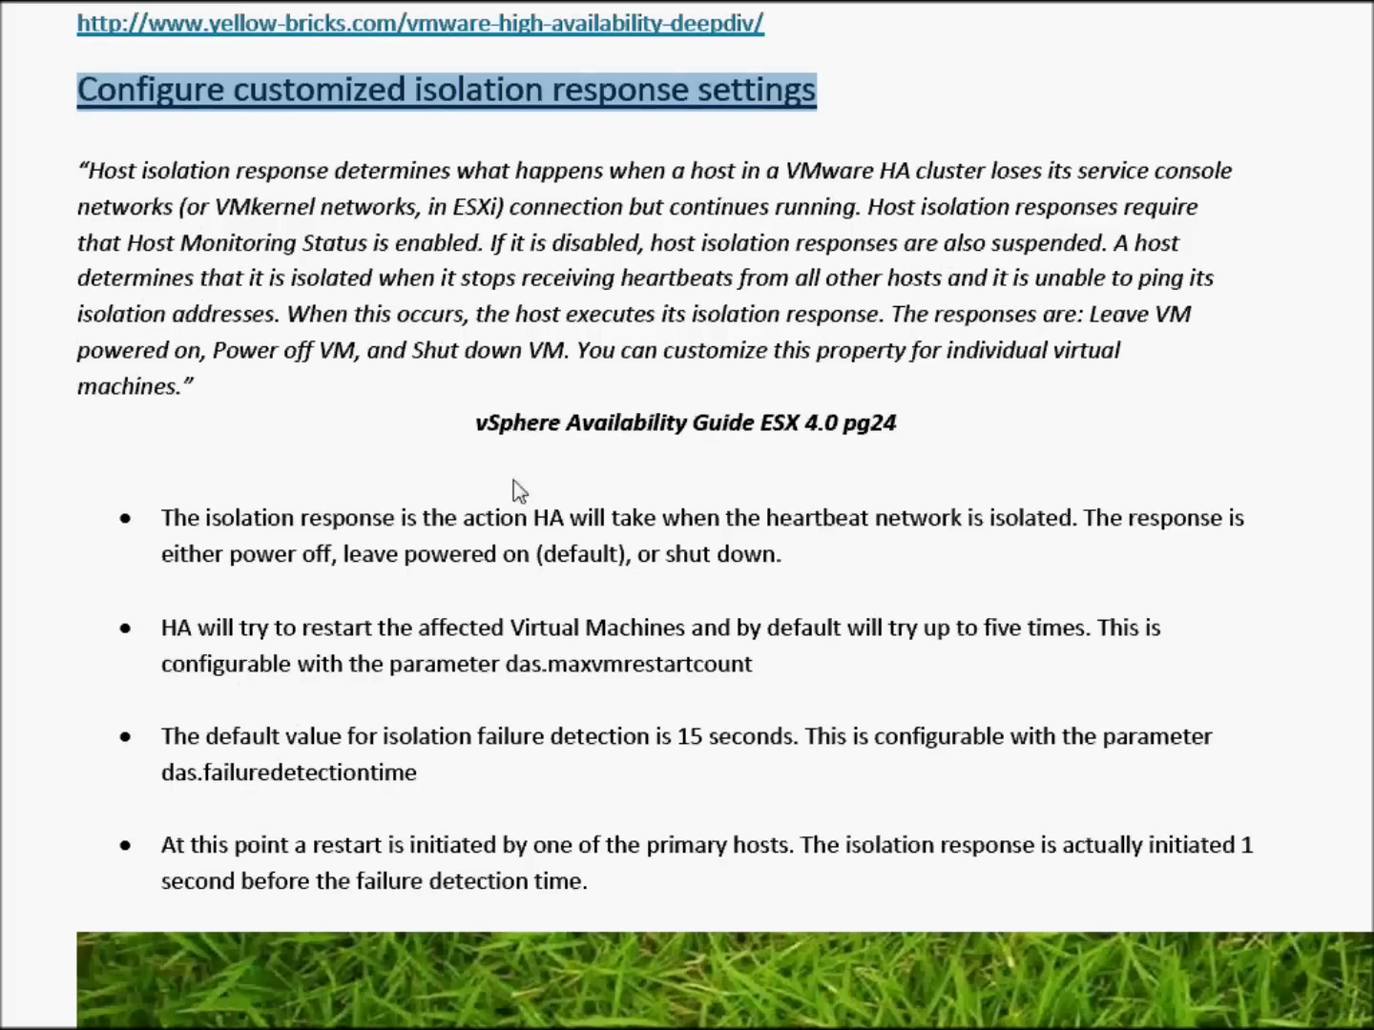
pyautogui.scroll(-8, 695, 589)
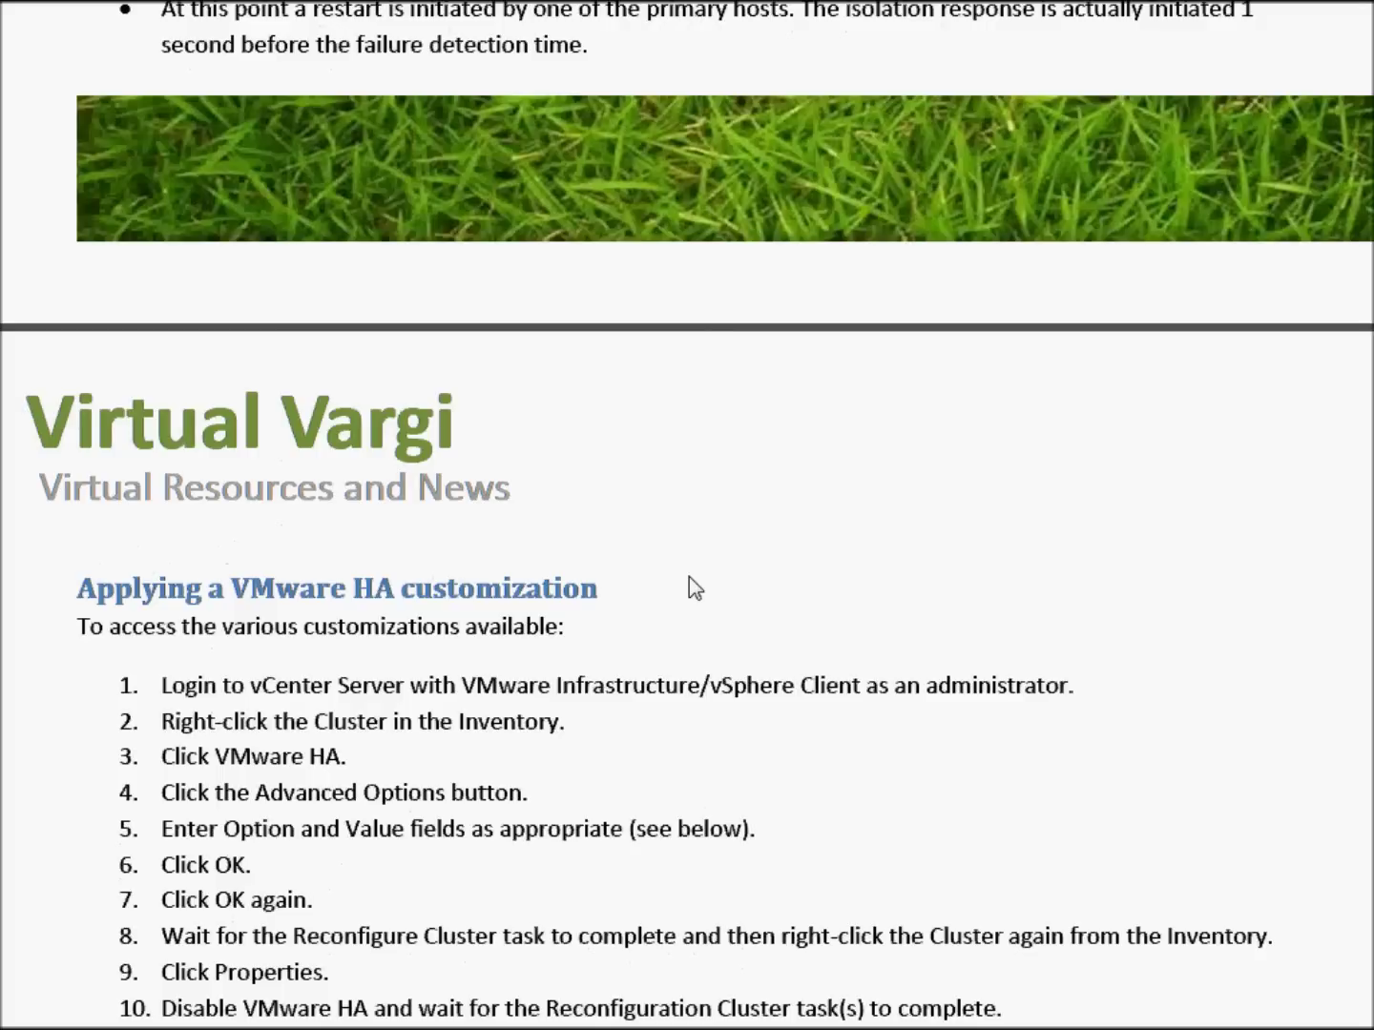
pyautogui.scroll(-2, 689, 576)
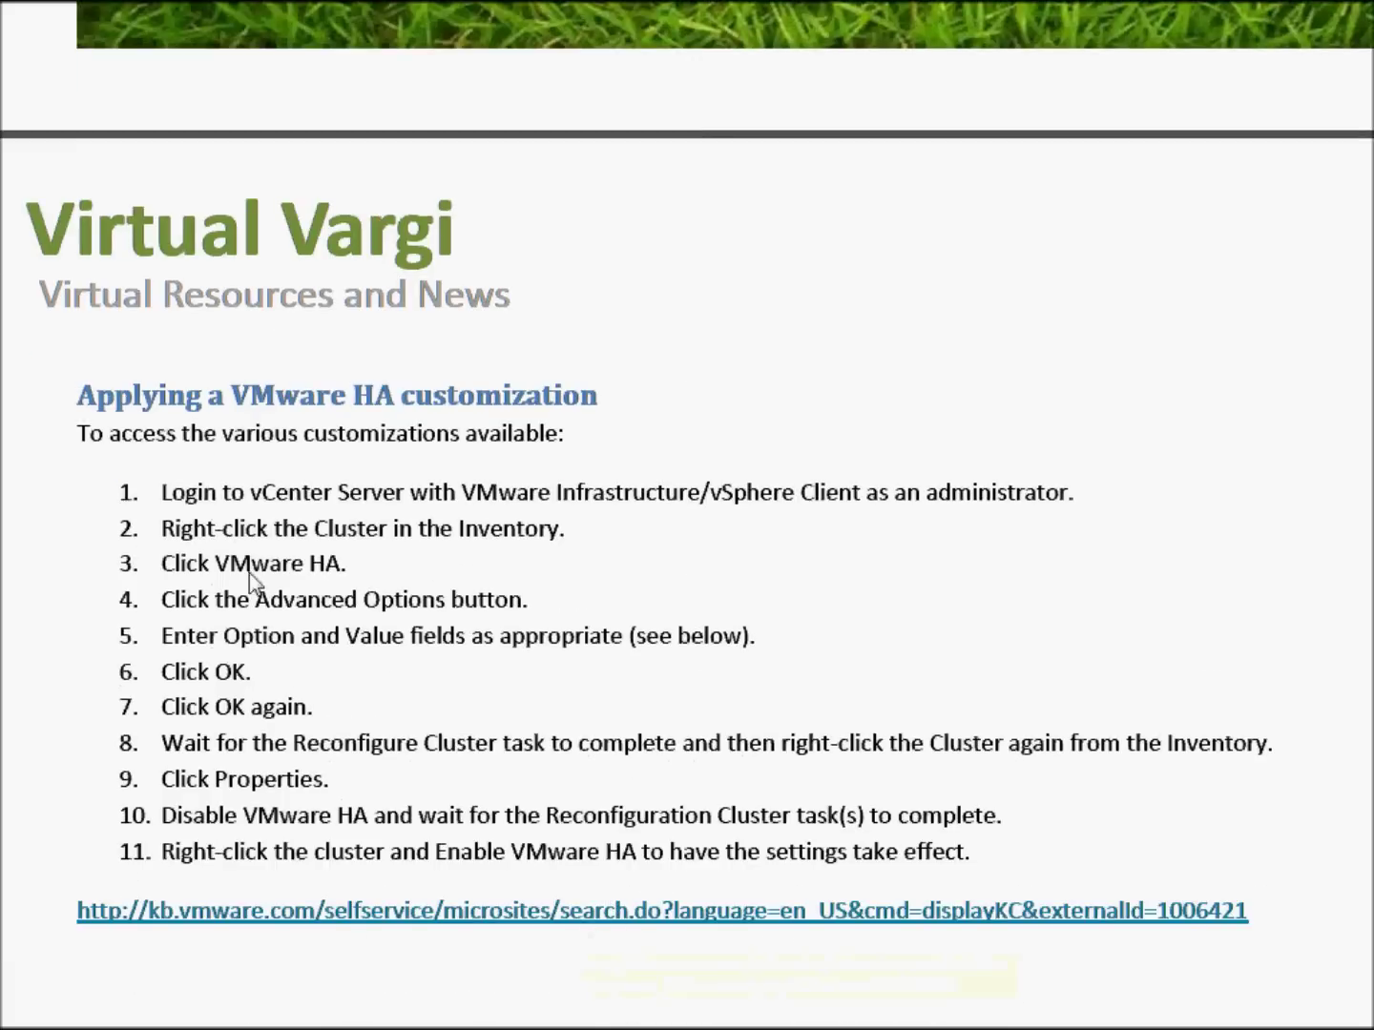
pyautogui.moveTo(114, 491); pyautogui.dragTo(971, 859)
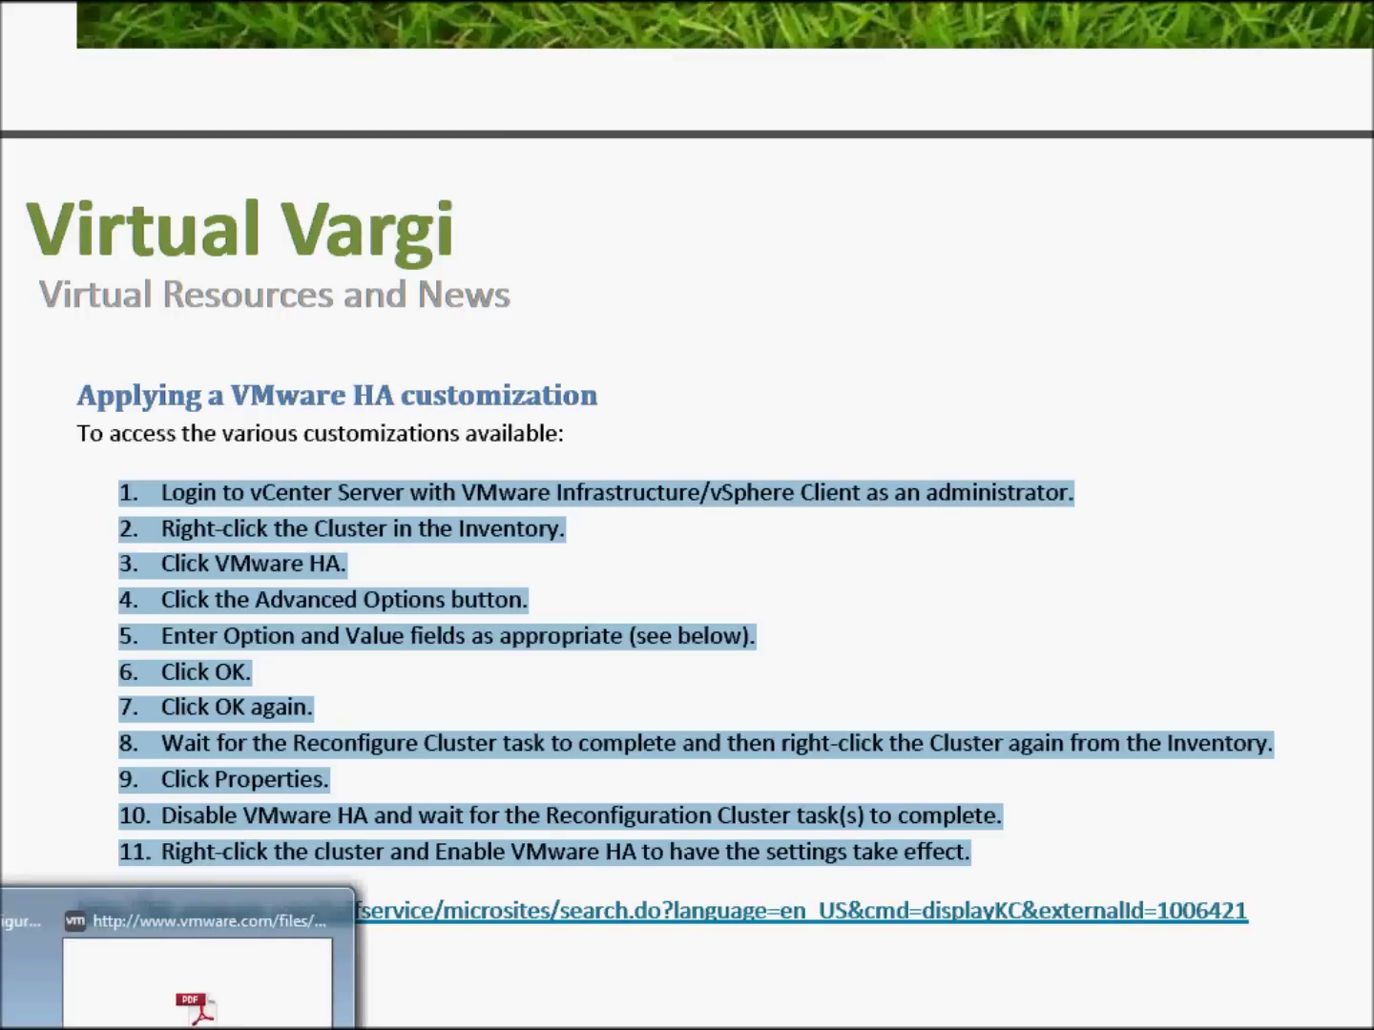
# - Review KB article 1006421's das.failuredetectiontime entry, last-updated date and supported vCenter Server versions
pyautogui.click(143, 984)
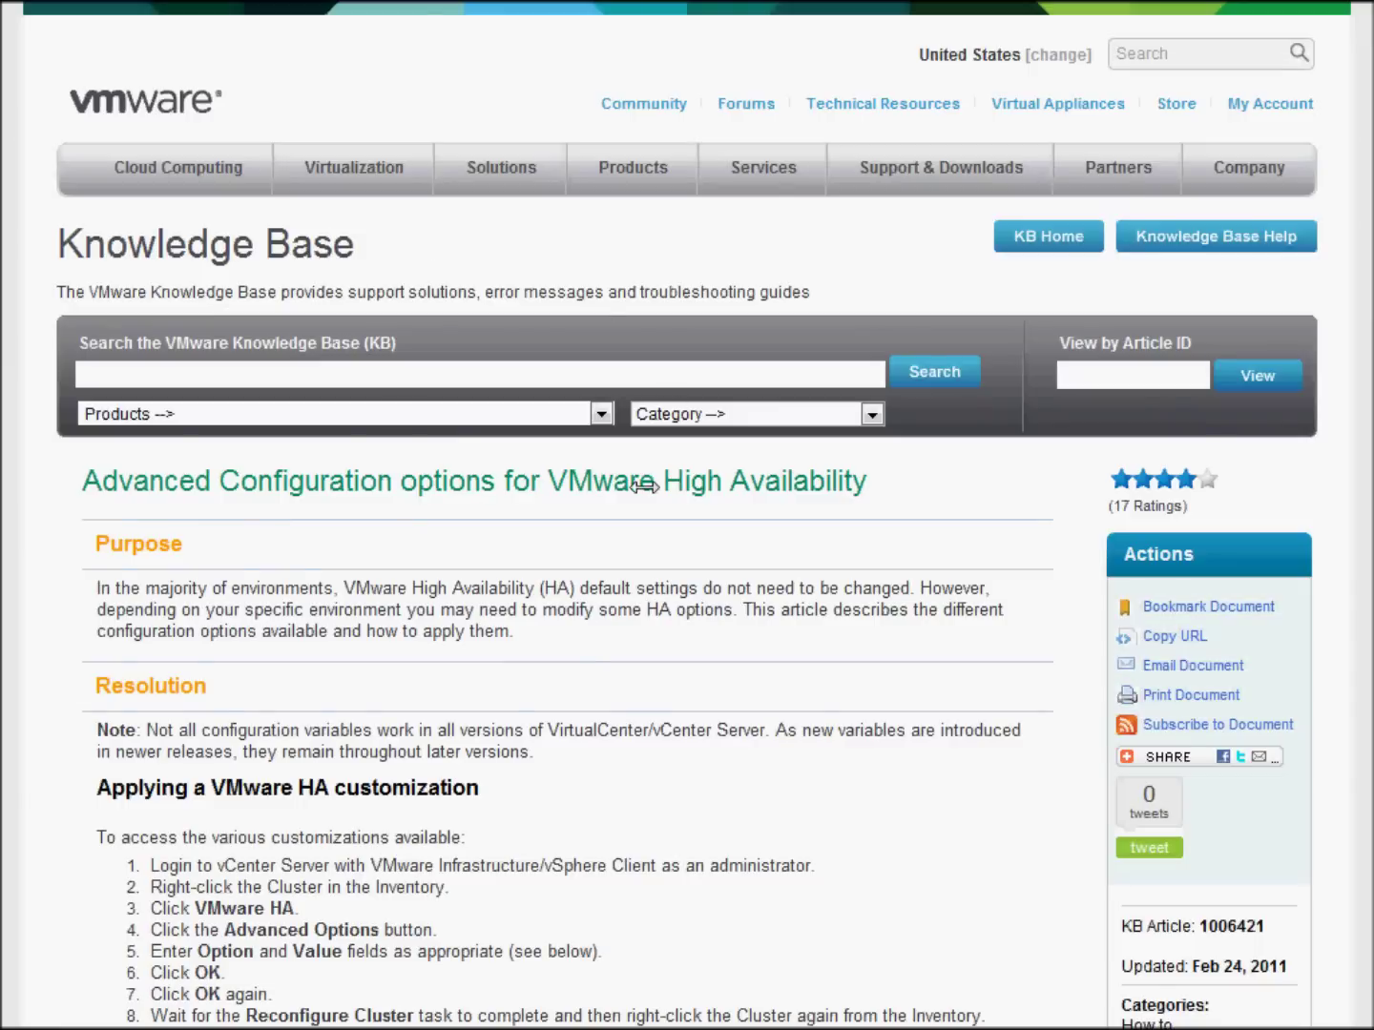
pyautogui.scroll(-7, 644, 482)
pyautogui.scroll(4, 645, 488)
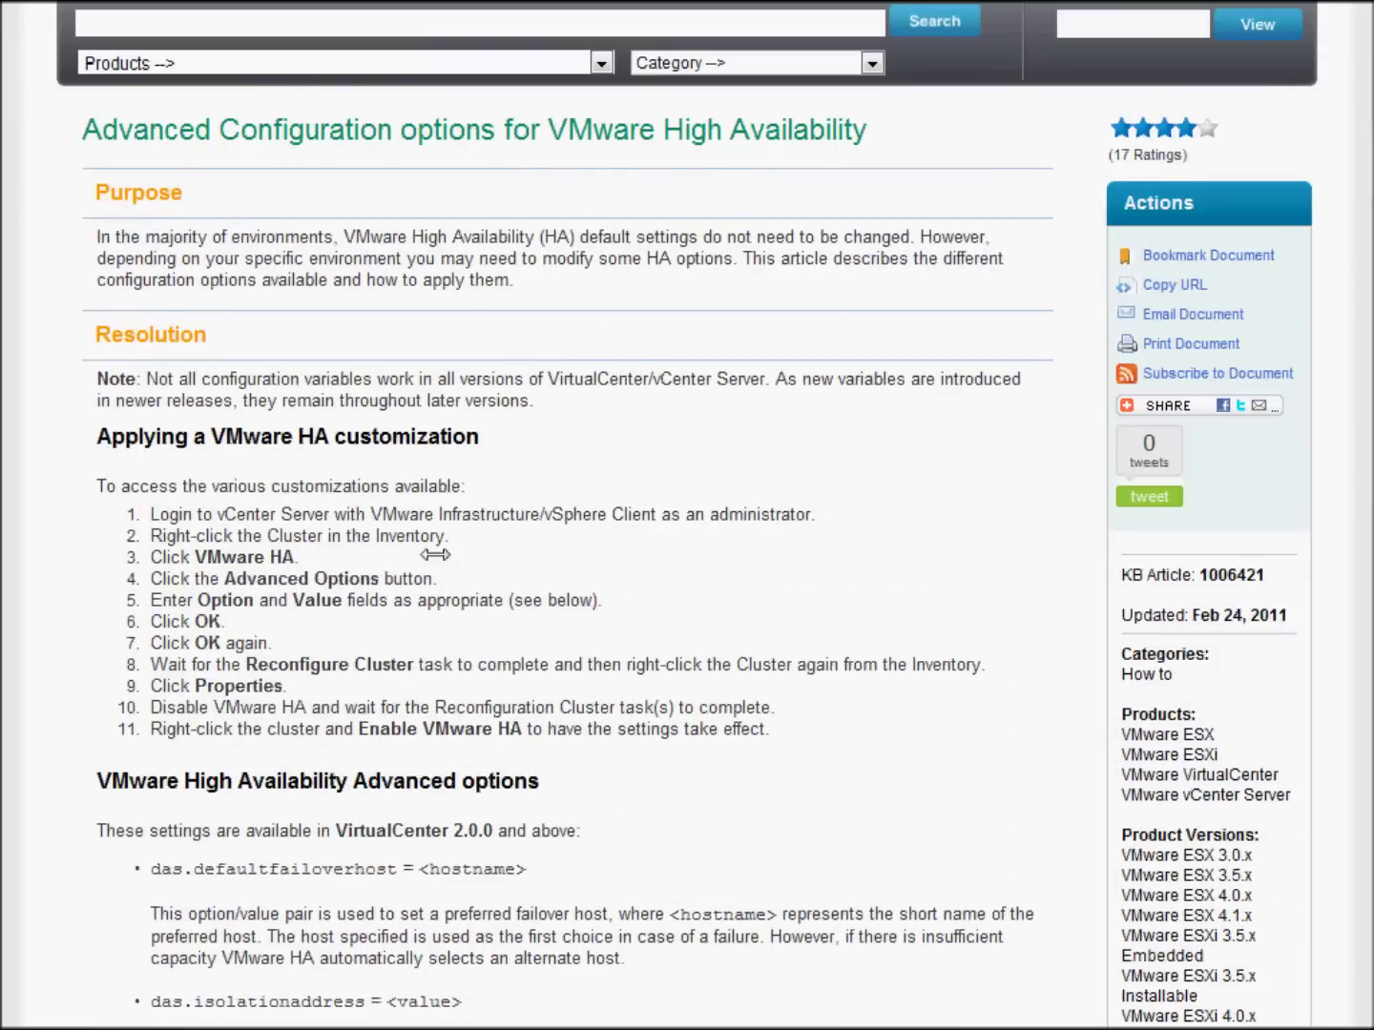
pyautogui.scroll(-15, 435, 556)
pyautogui.scroll(-2, 441, 555)
pyautogui.scroll(14, 442, 555)
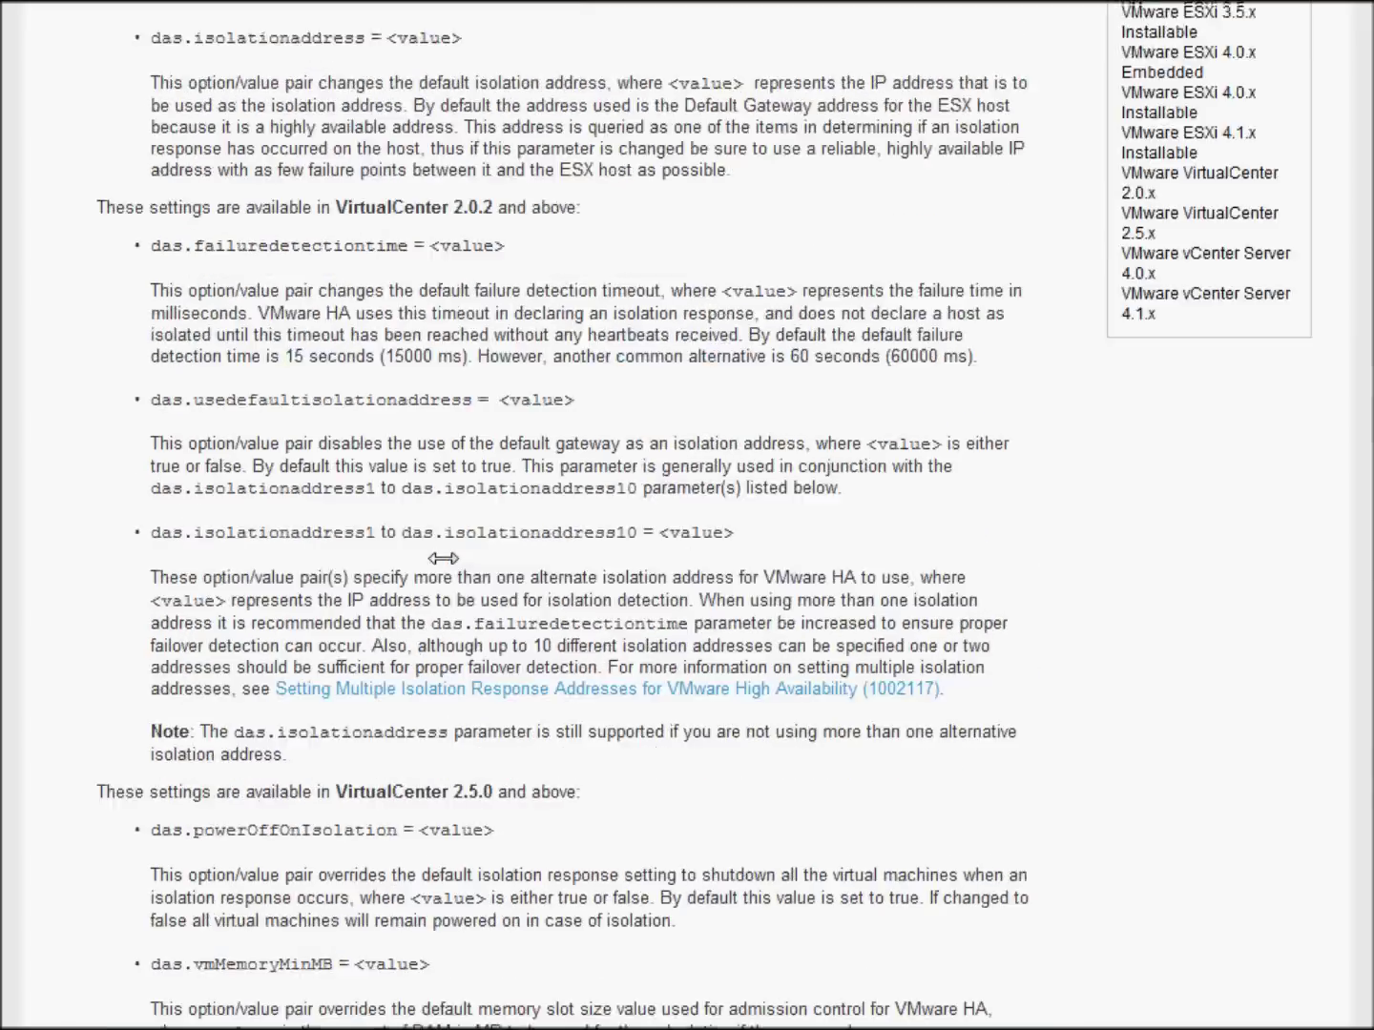
pyautogui.moveTo(1121, 89); pyautogui.dragTo(1291, 90)
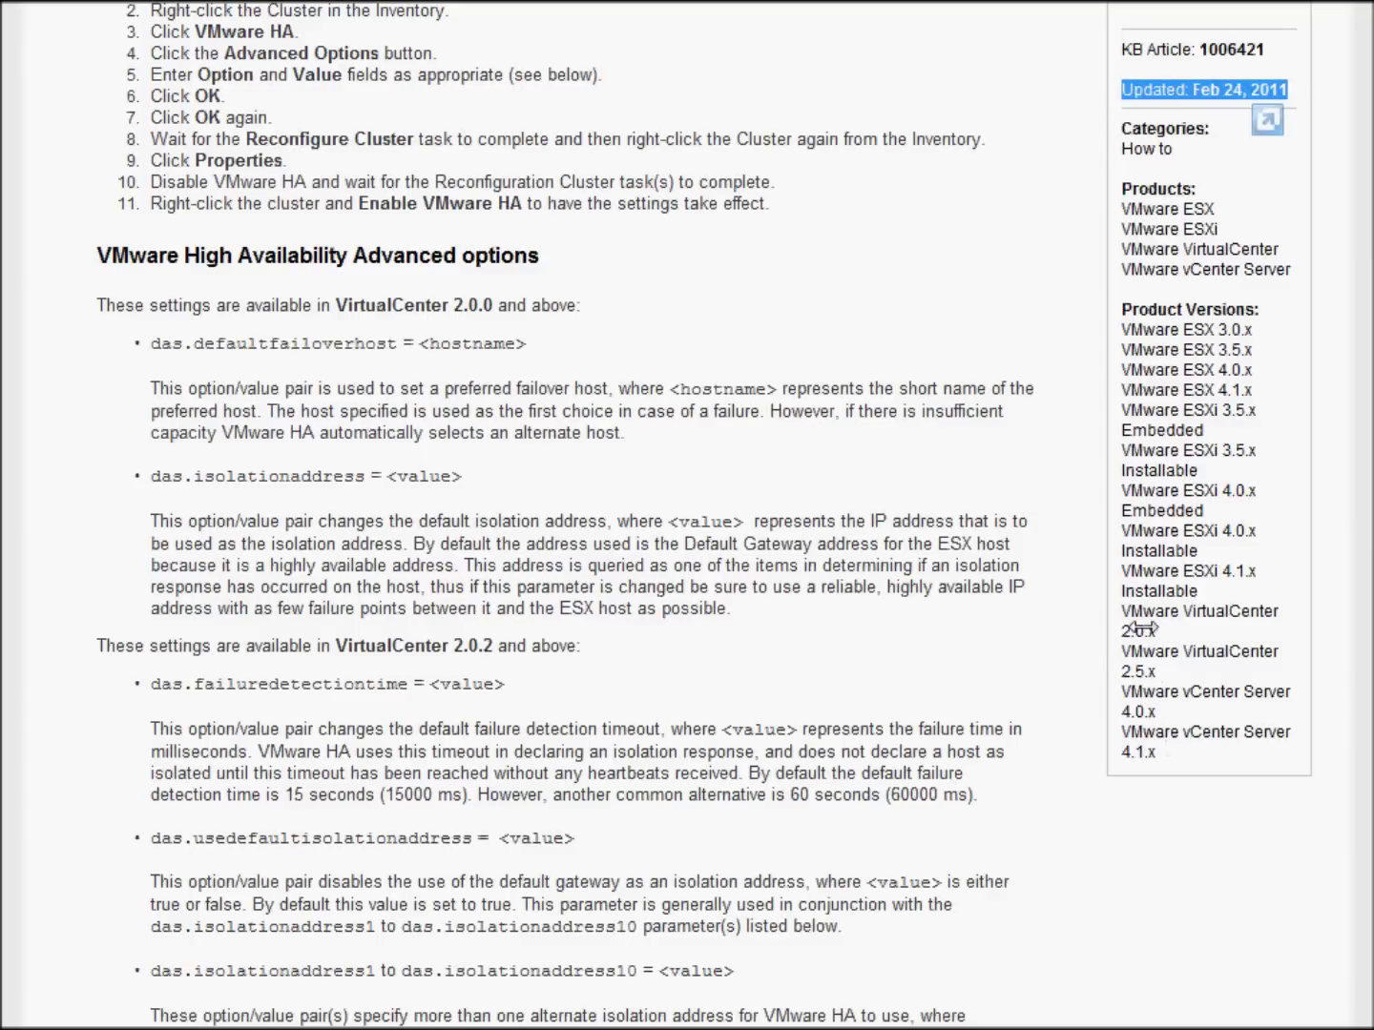
pyautogui.moveTo(1174, 734); pyautogui.dragTo(1109, 692)
pyautogui.click(710, 619)
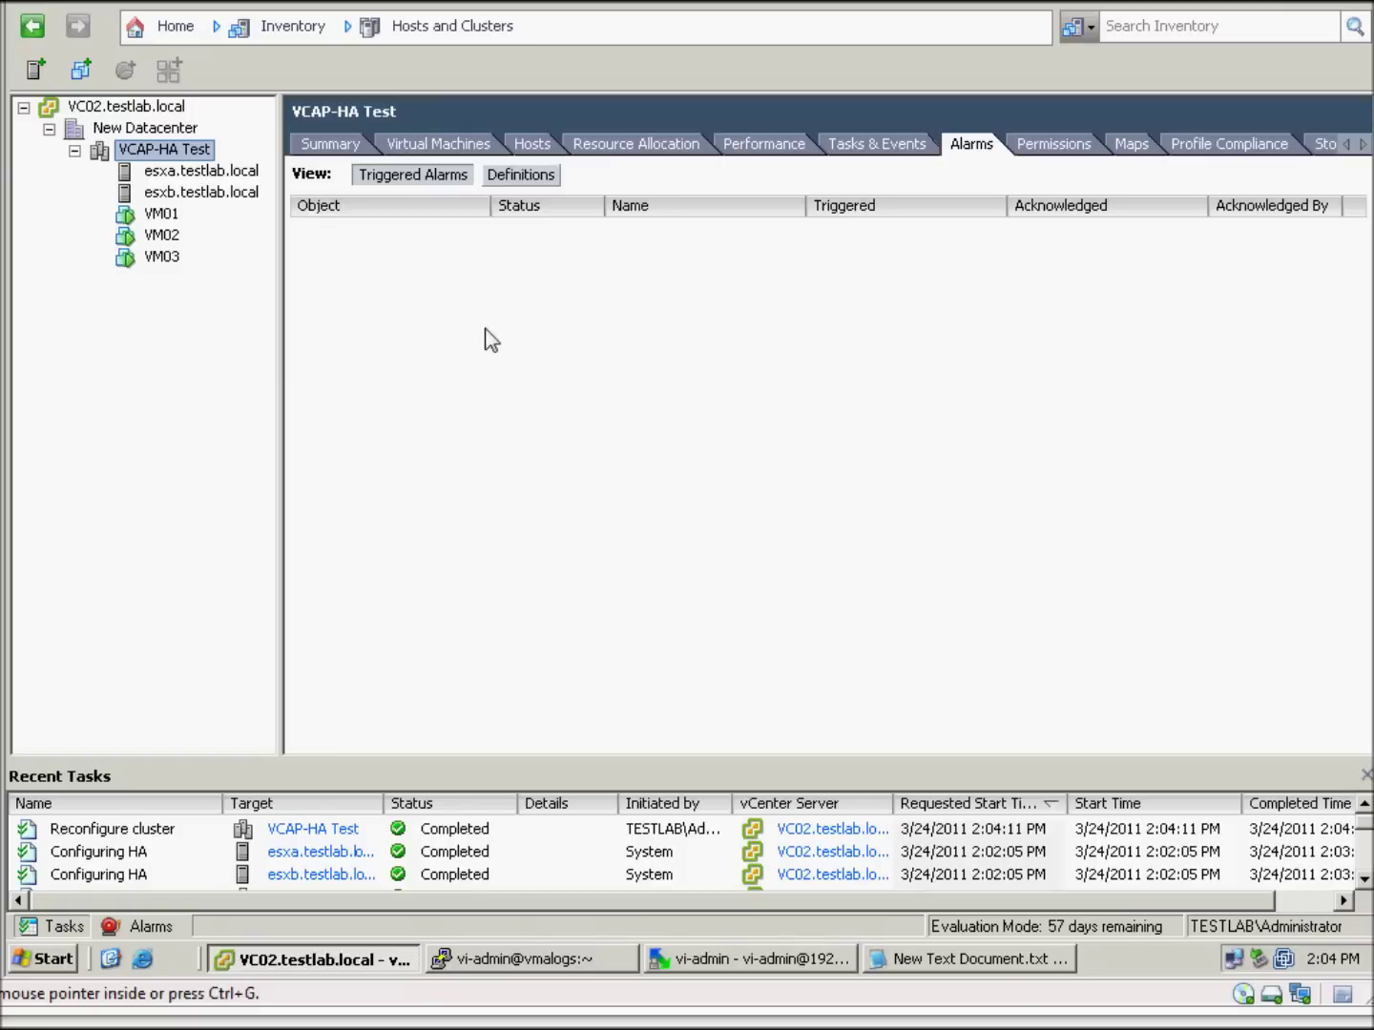
# - Open the VMware HA Advanced Options in the VCAP-HA Test cluster's settings
pyautogui.click(196, 156)
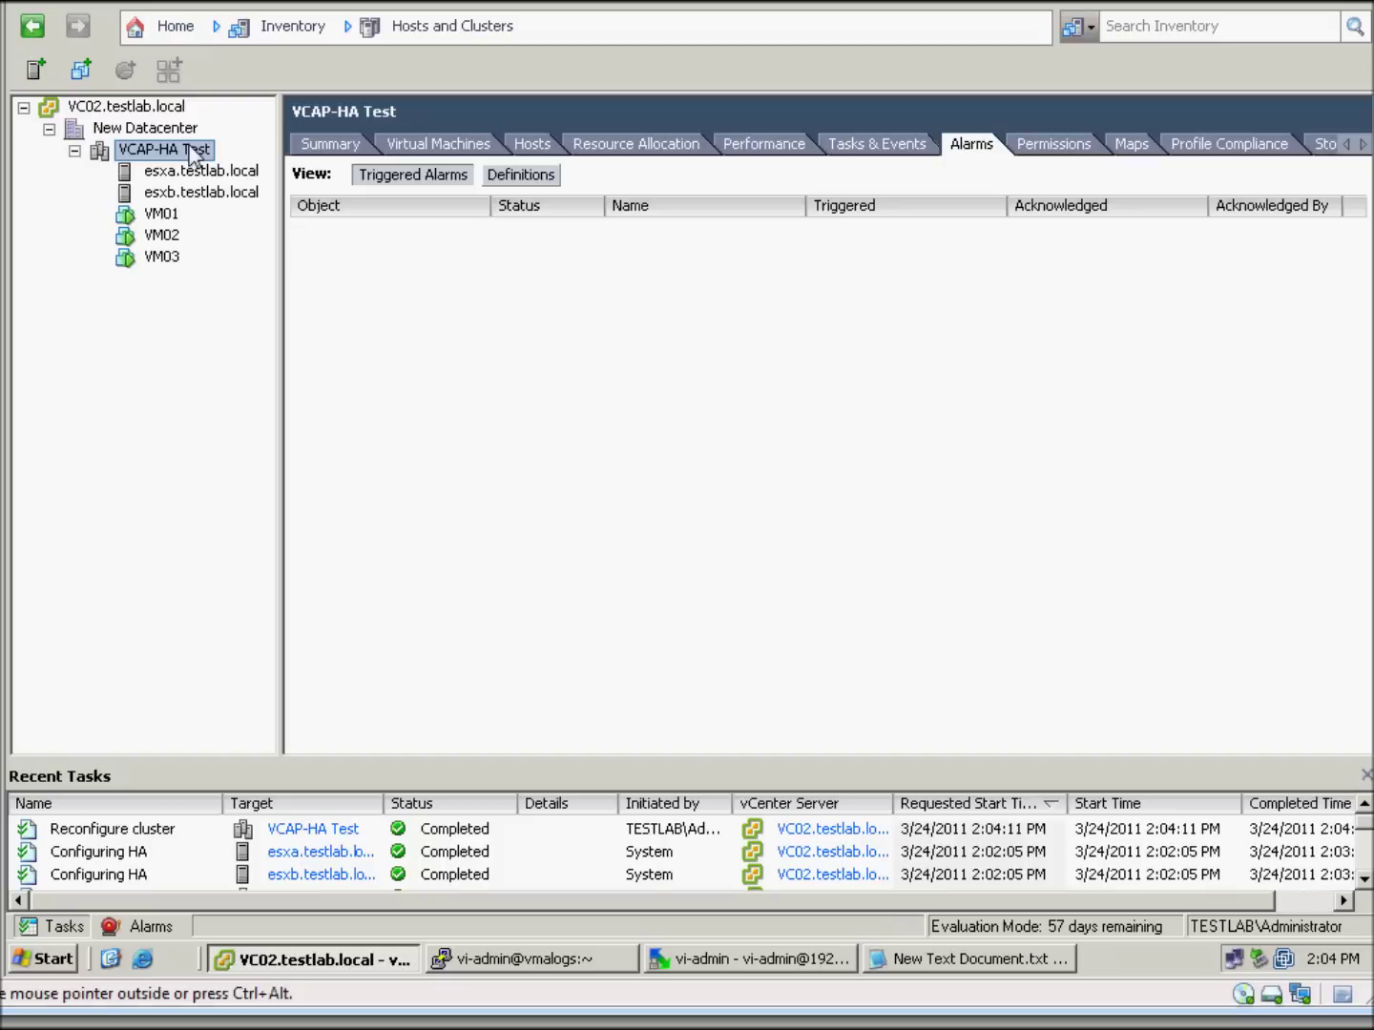
pyautogui.rightClick(175, 149)
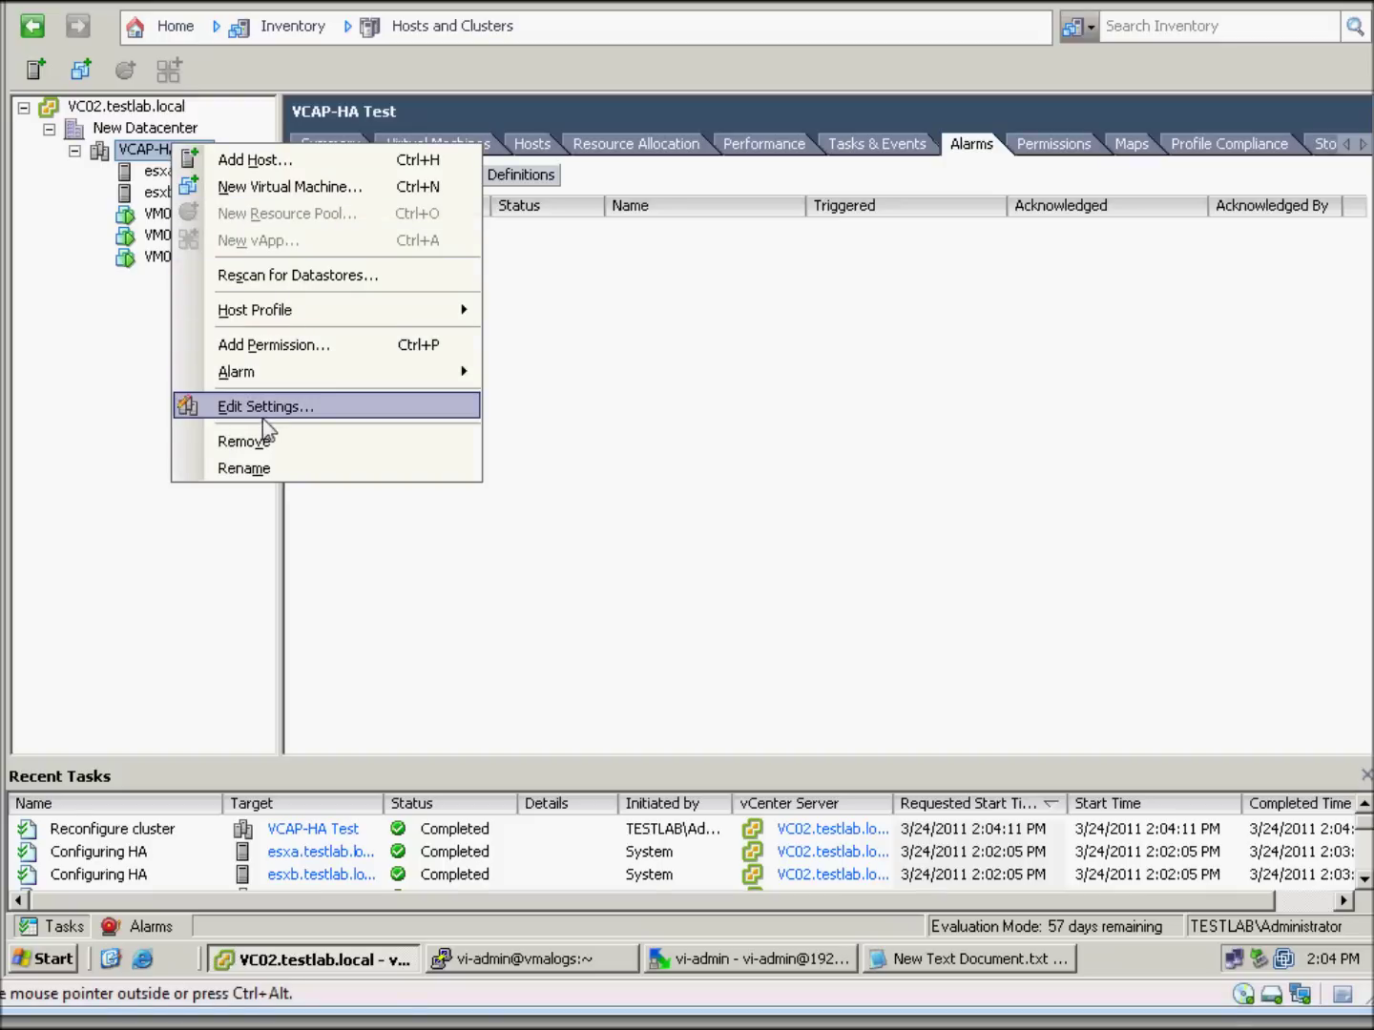
pyautogui.click(269, 408)
pyautogui.click(315, 141)
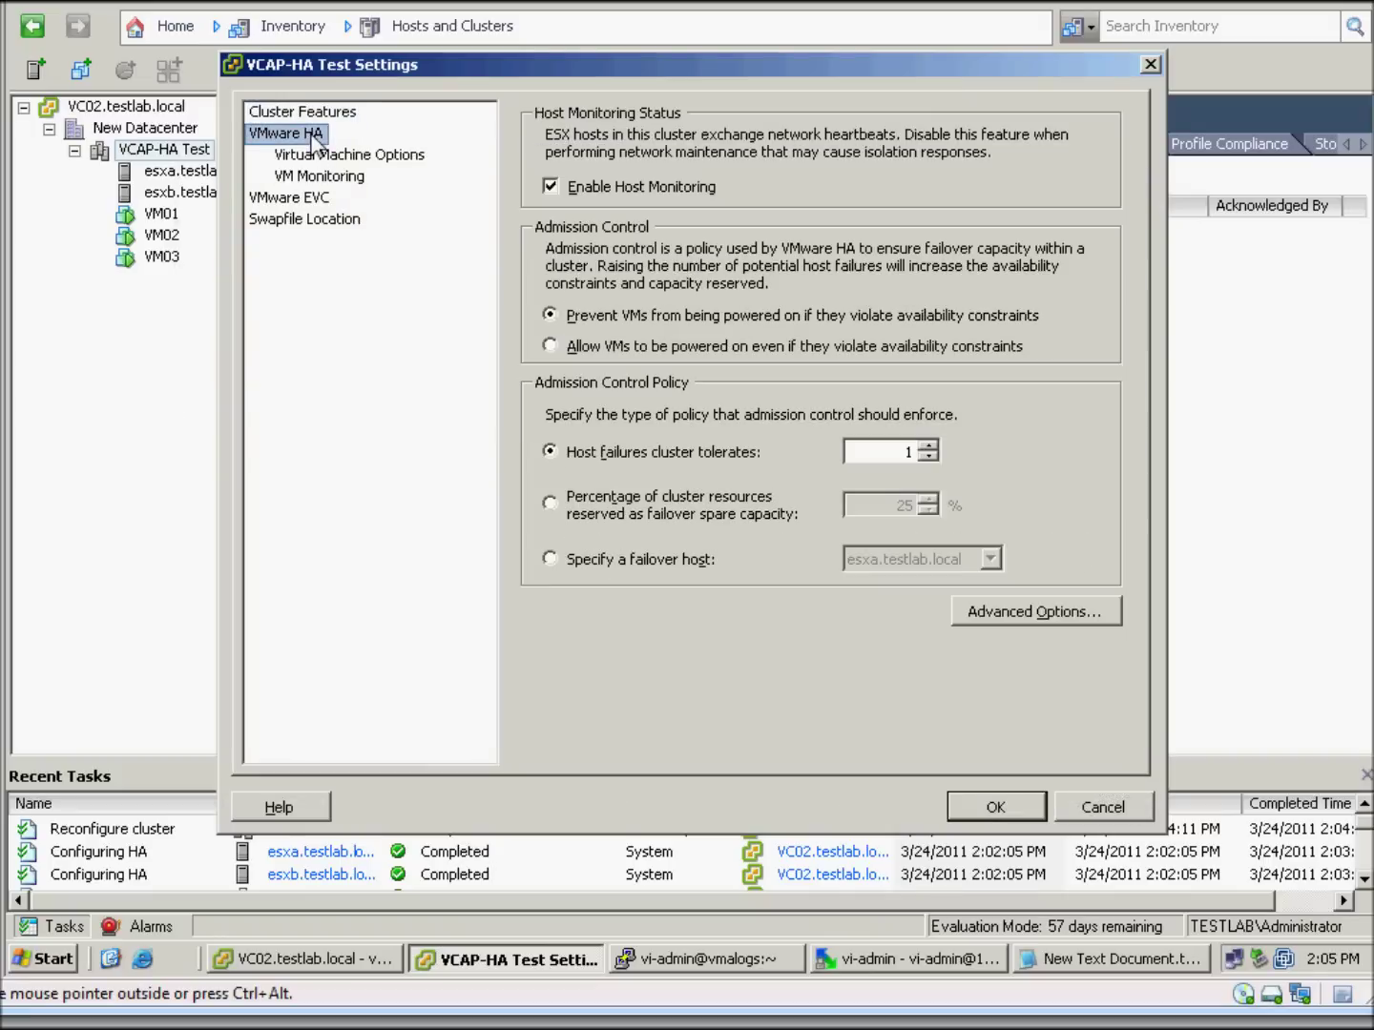
pyautogui.click(1047, 611)
# - Add das.failuredetectiontime with value 20000 and apply the cluster settings
pyautogui.click(537, 238)
pyautogui.click(536, 239)
pyautogui.write('das.failuredetectiontime')
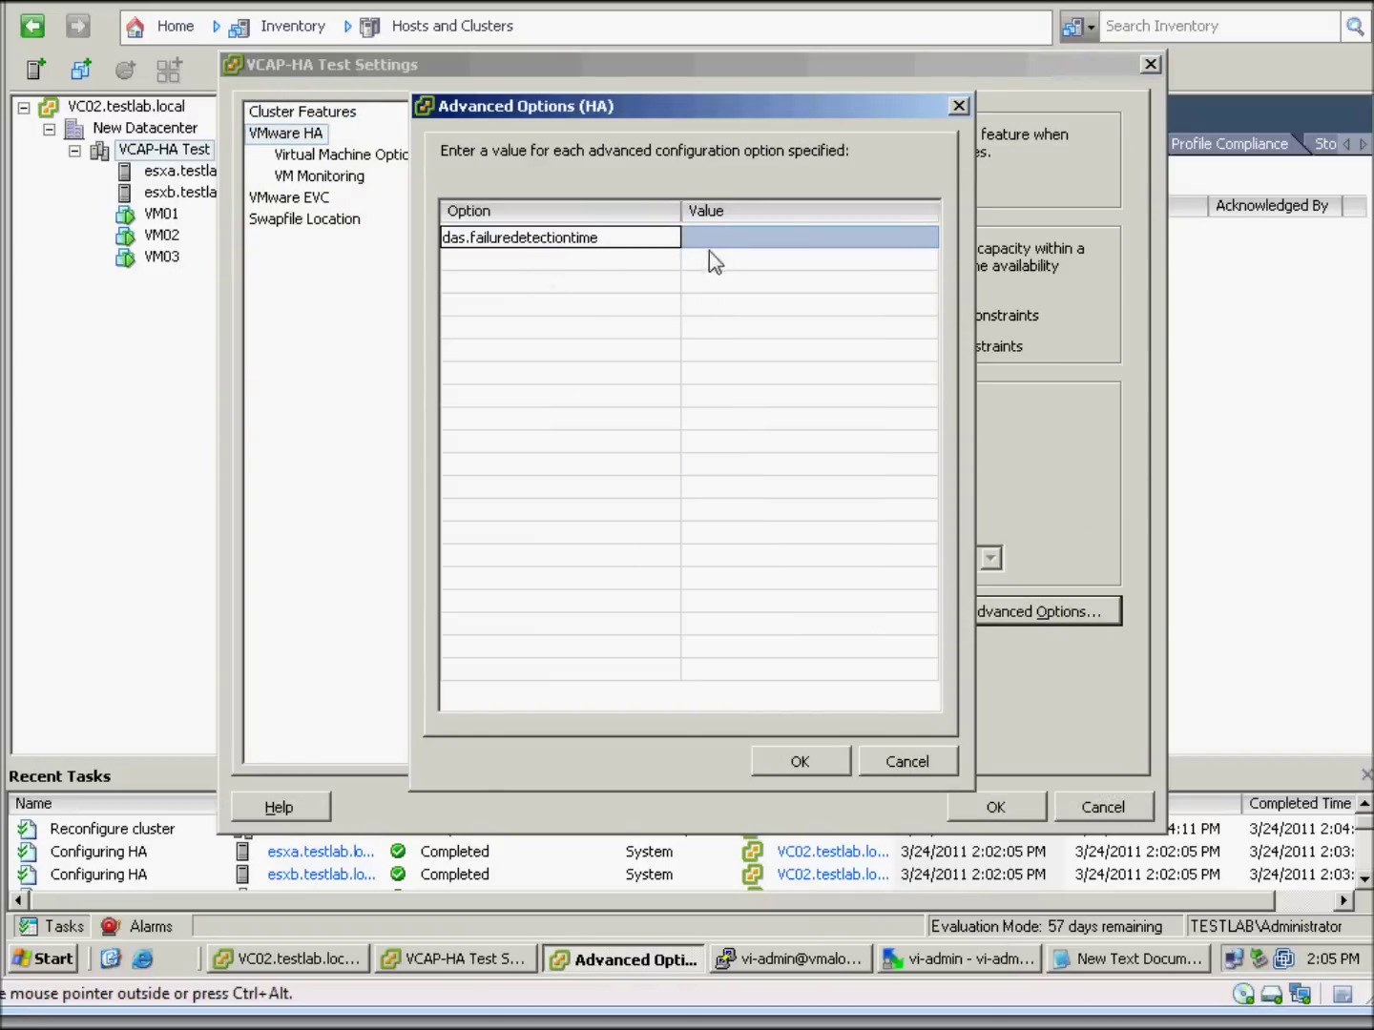
pyautogui.click(721, 242)
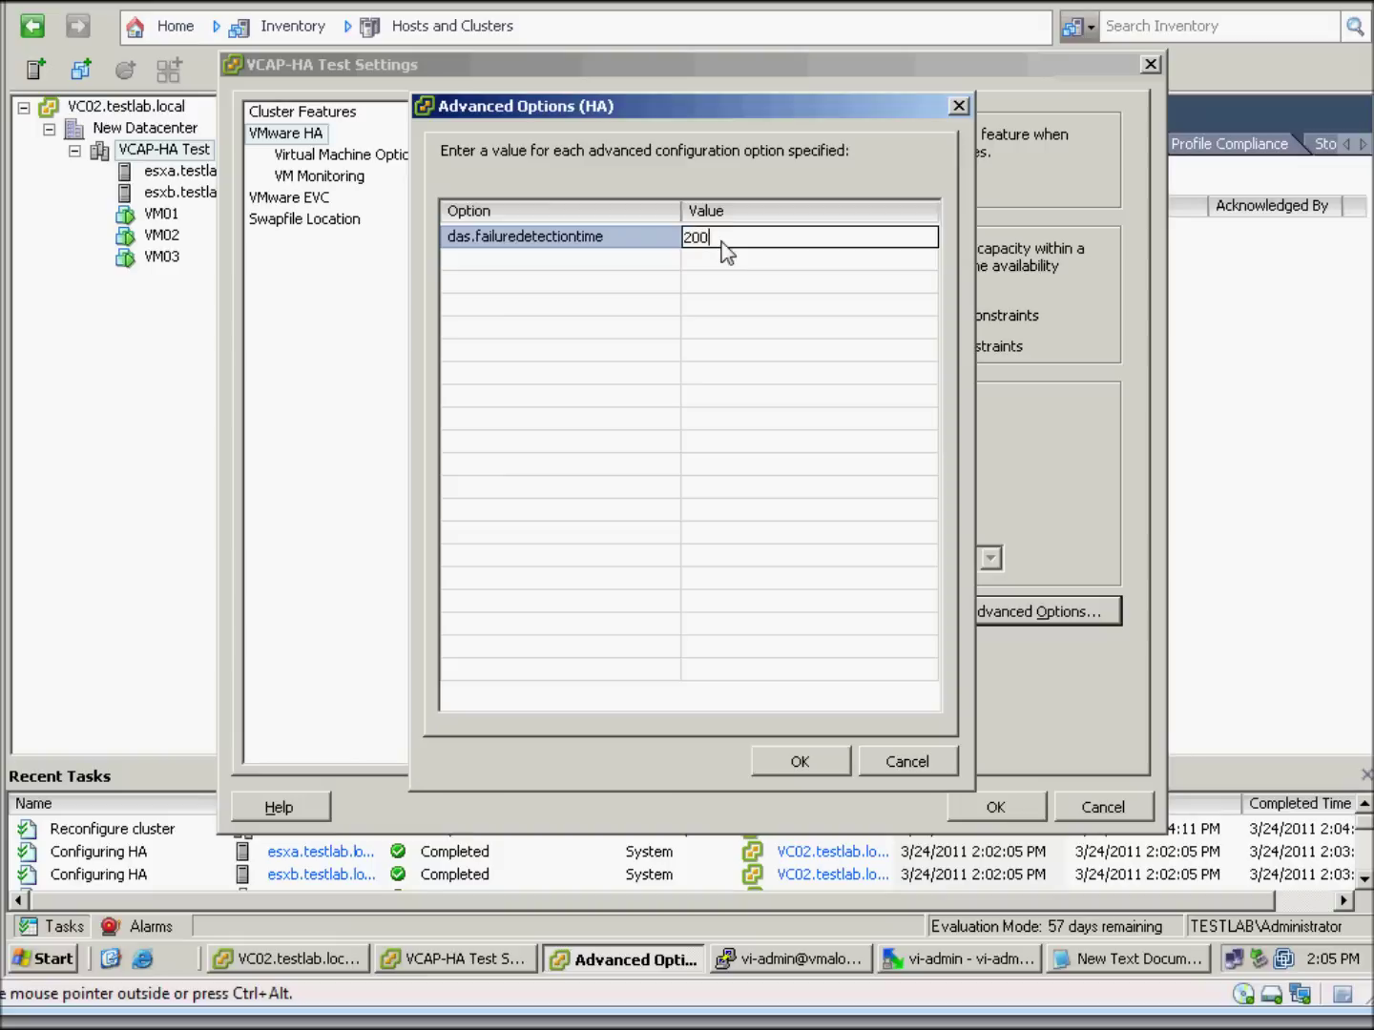
pyautogui.click(800, 761)
pyautogui.click(997, 807)
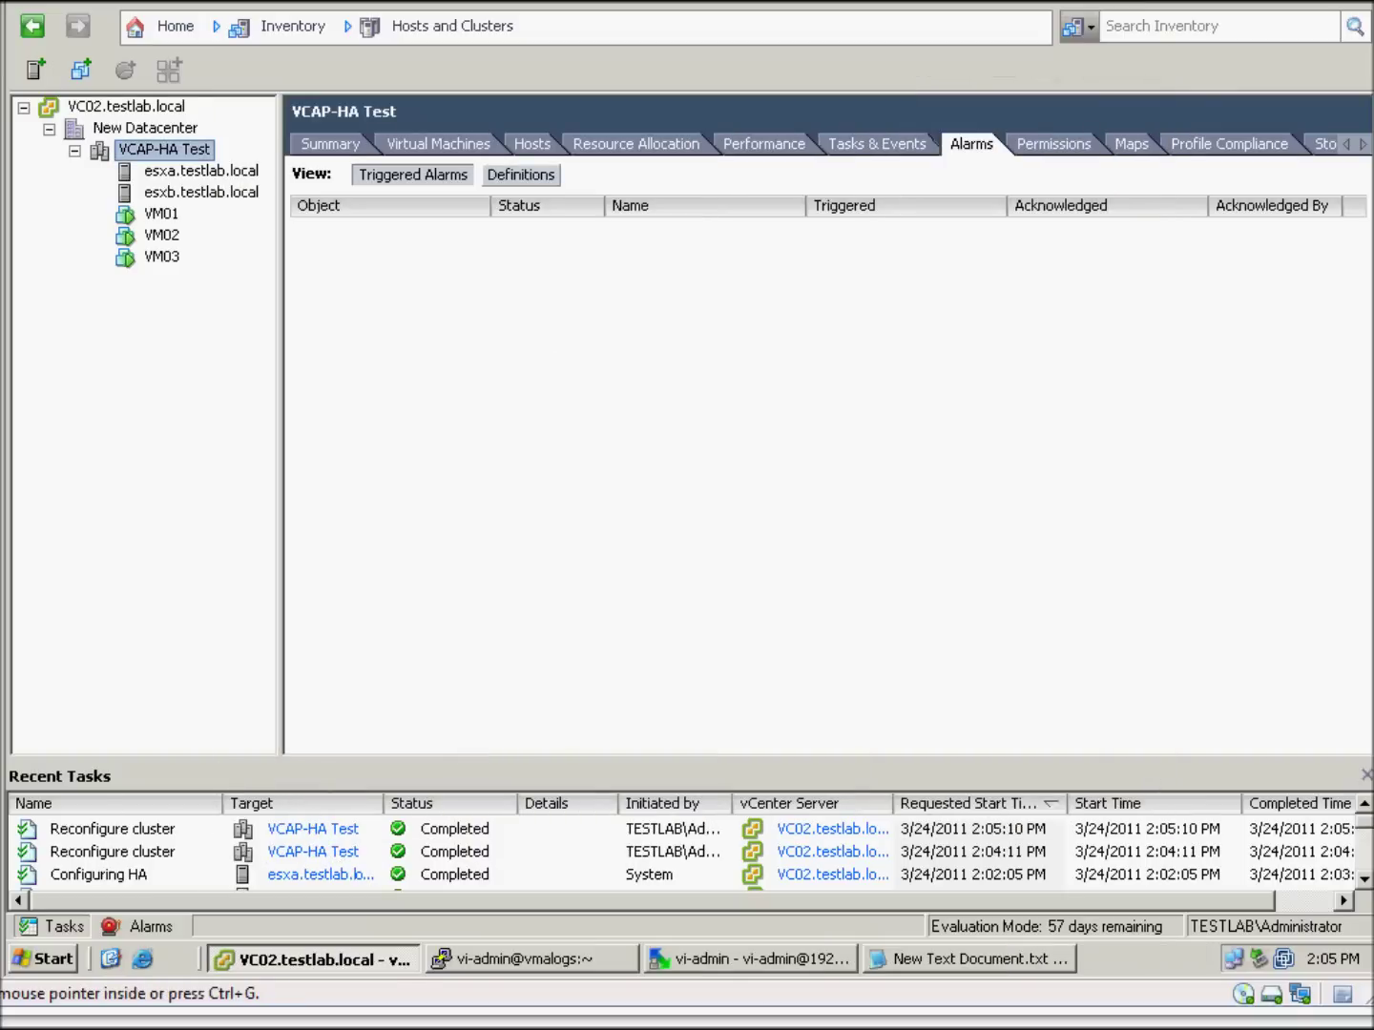
# - Return to the KB HA advanced options article and highlight steps 8–11 of Applying a VMware HA customization
pyautogui.moveTo(400, 1018)
pyautogui.click(779, 982)
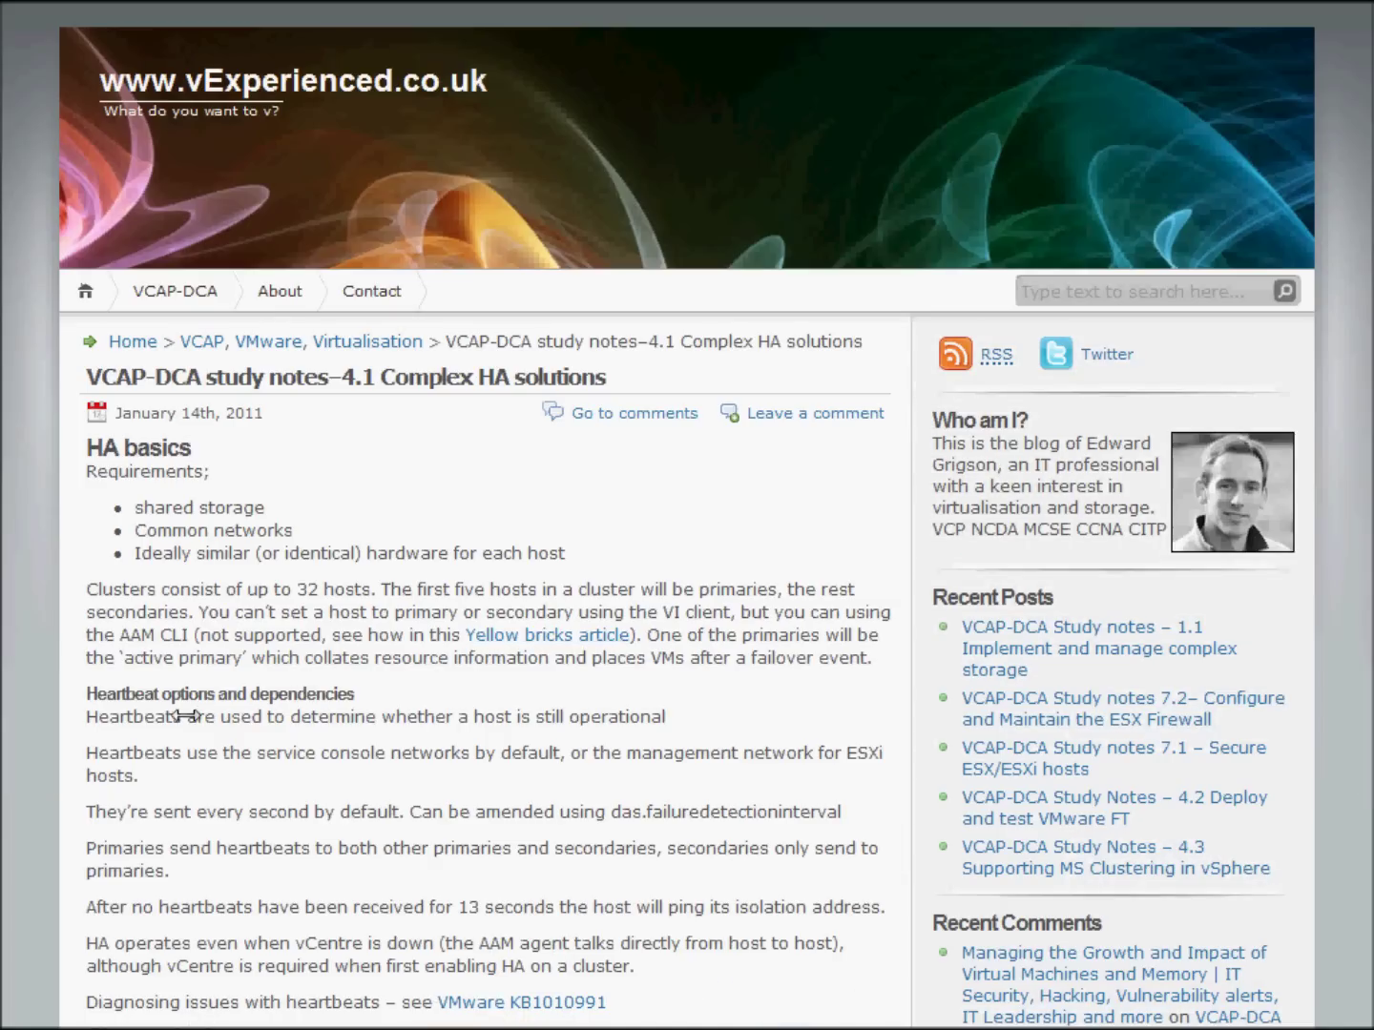
pyautogui.hotkey('ctrl', 'Tab')
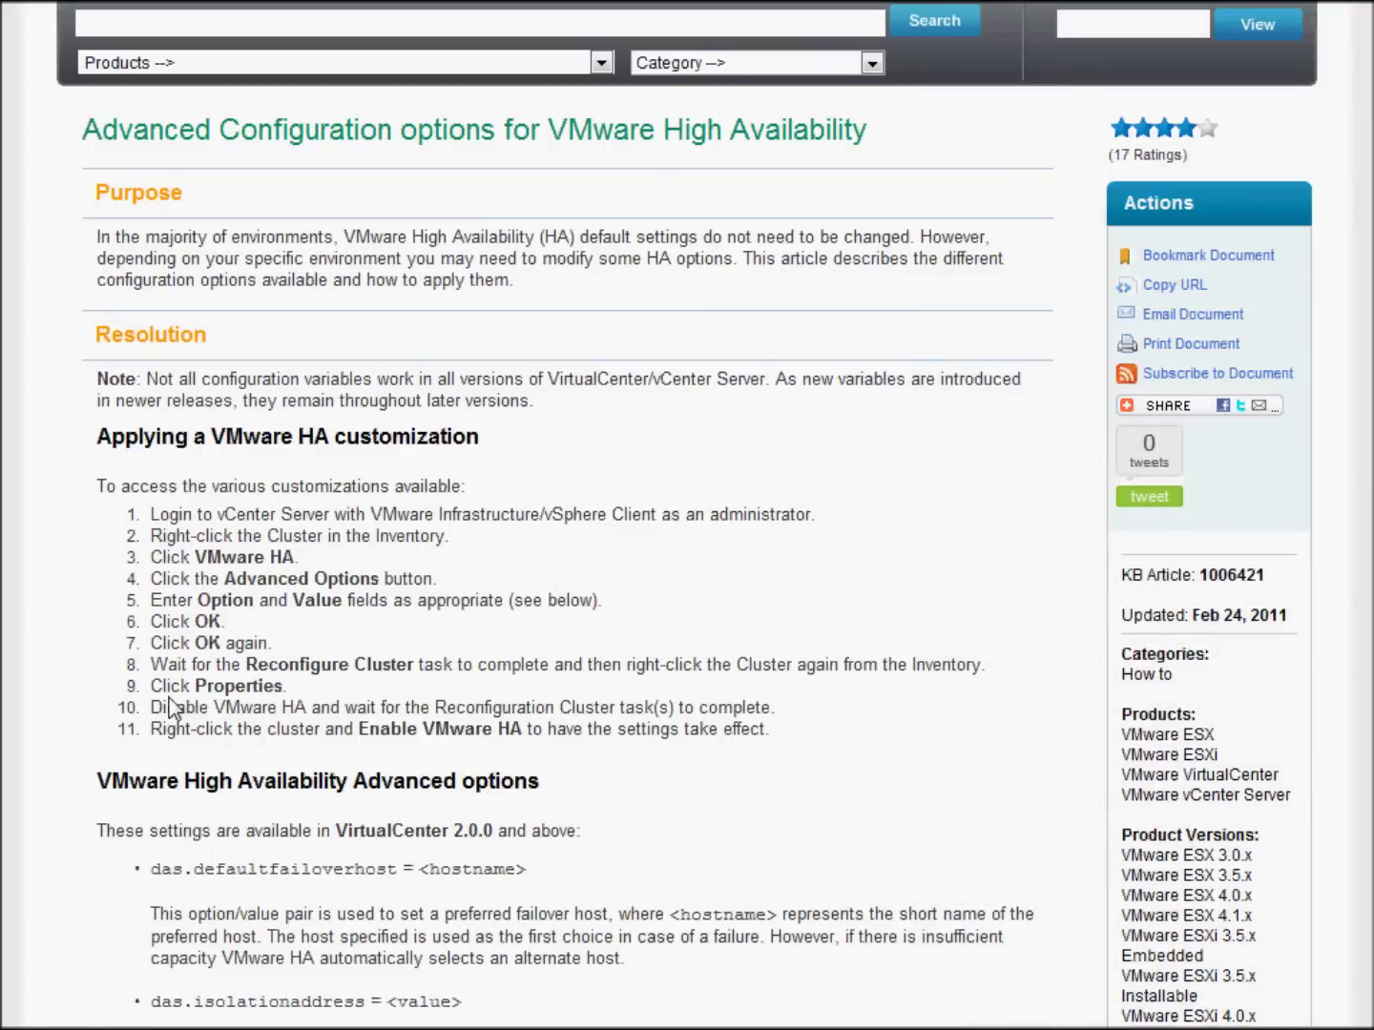
pyautogui.moveTo(143, 666); pyautogui.dragTo(784, 745)
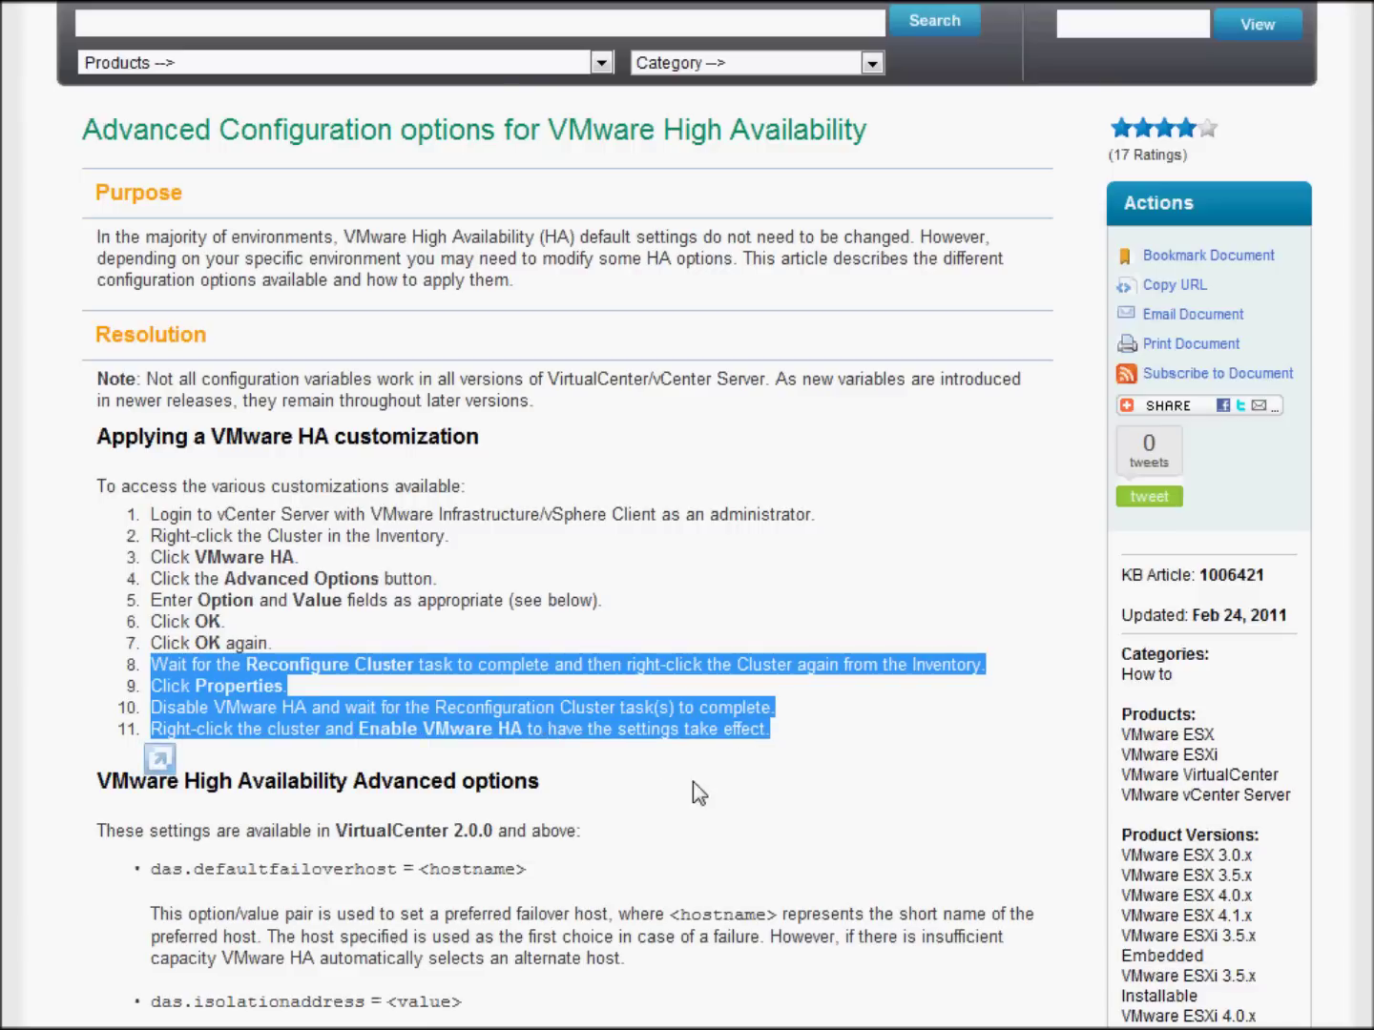
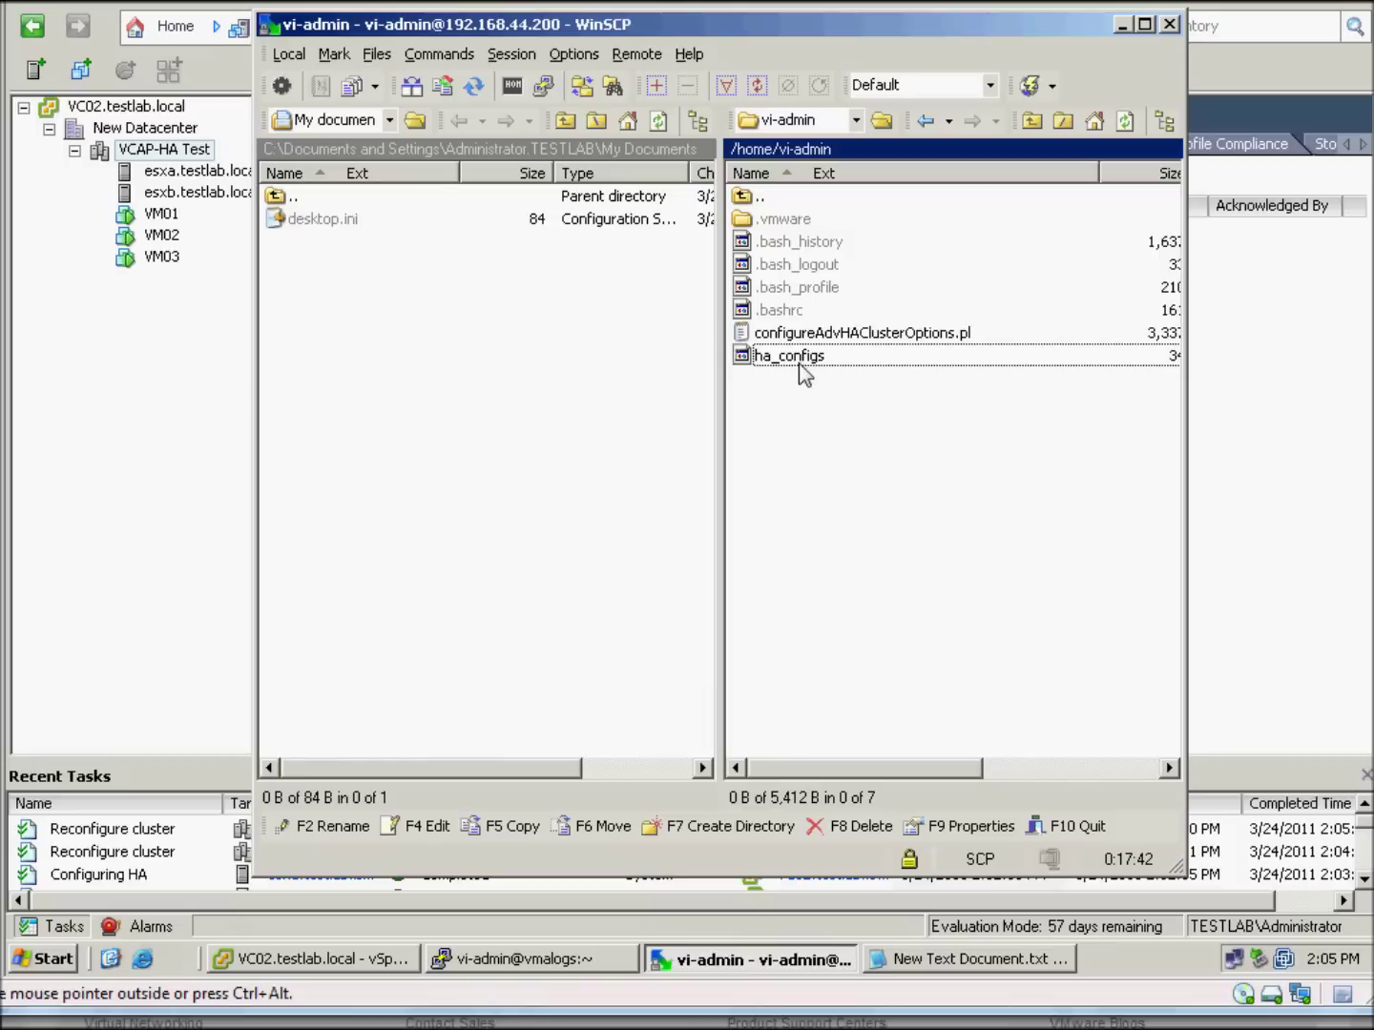
# - Stage the configureAdvHAClusterOptions.pl command using ha_configs for the VCAP-HA Test cluster in PuTTY
pyautogui.click(871, 337)
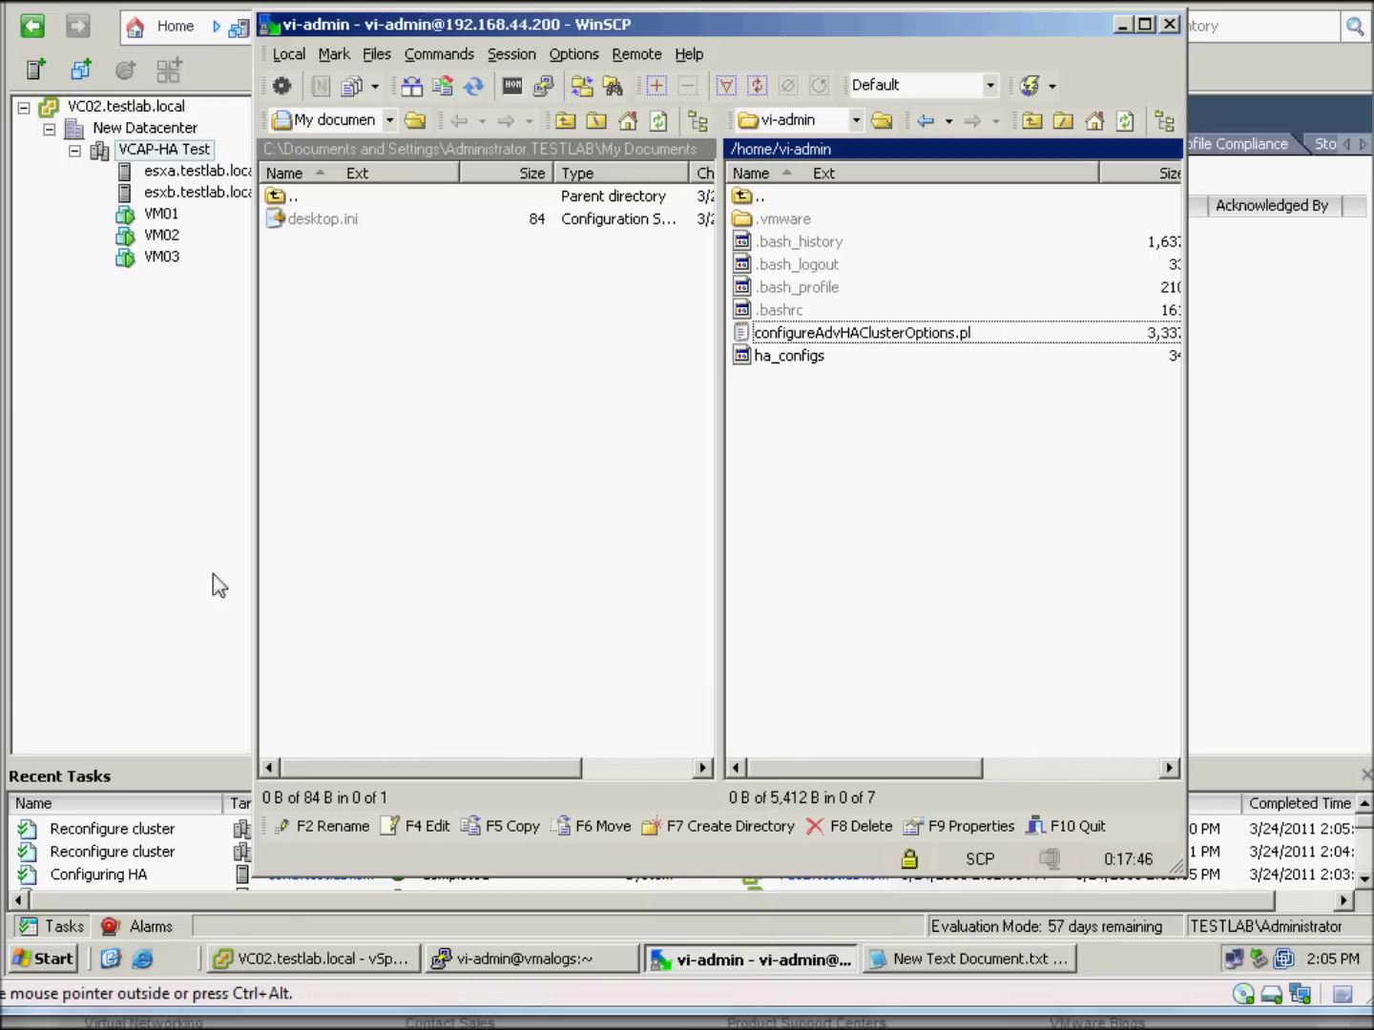
pyautogui.click(462, 960)
pyautogui.moveTo(382, 170); pyautogui.dragTo(646, 172)
pyautogui.click(621, 305)
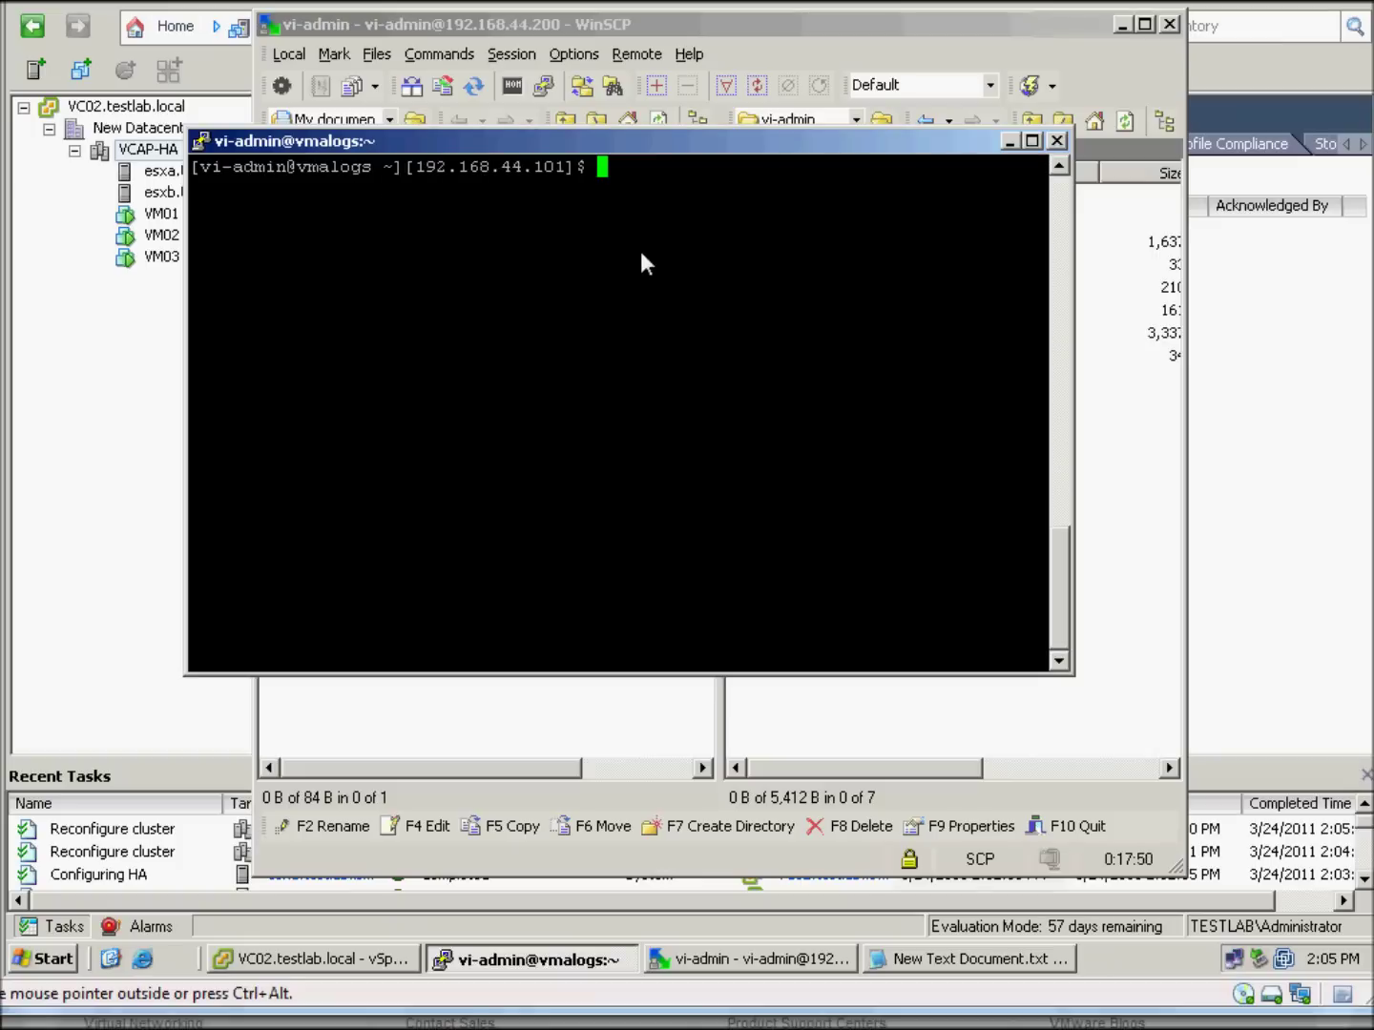
pyautogui.rightClick(646, 265)
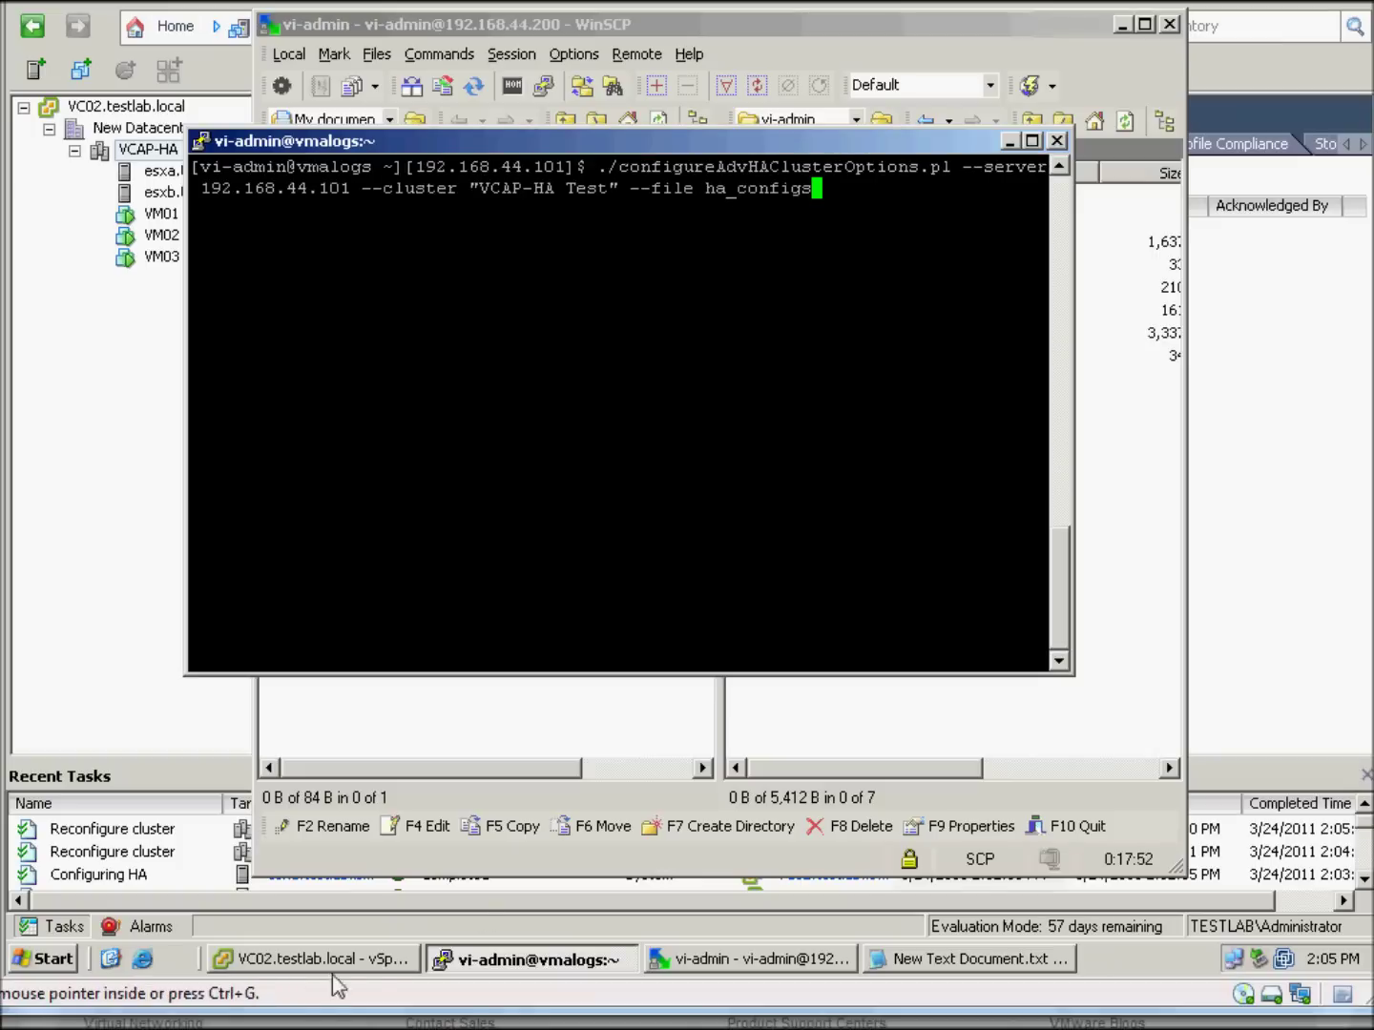
pyautogui.click(368, 961)
pyautogui.rightClick(119, 158)
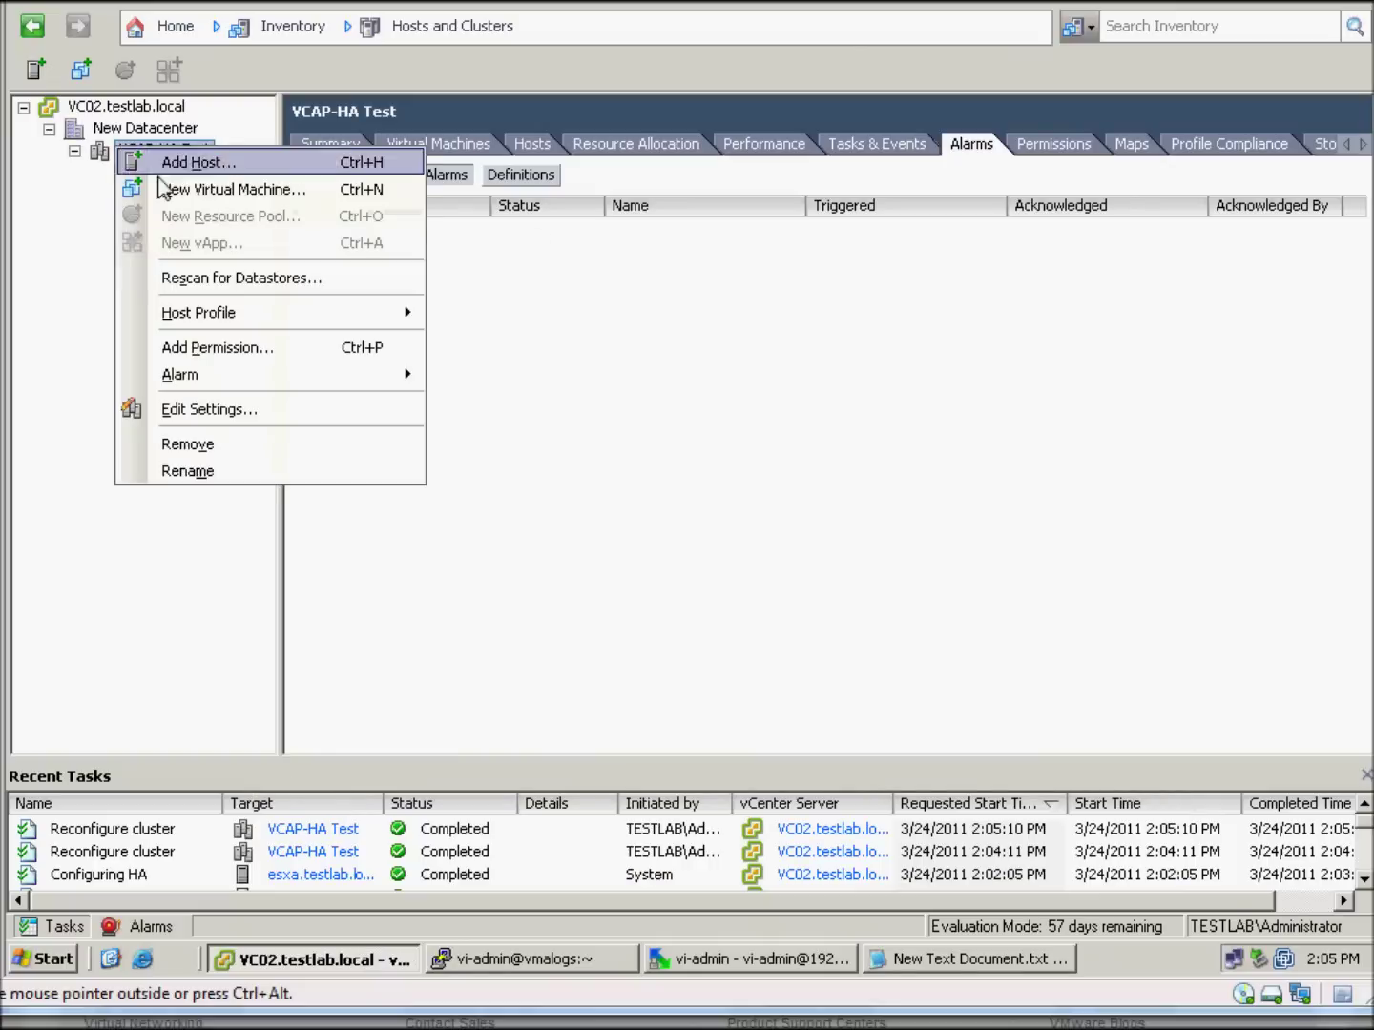
# - Delete das.failuredetectiontime from the VCAP-HA Test cluster's VMware HA advanced options
pyautogui.click(235, 408)
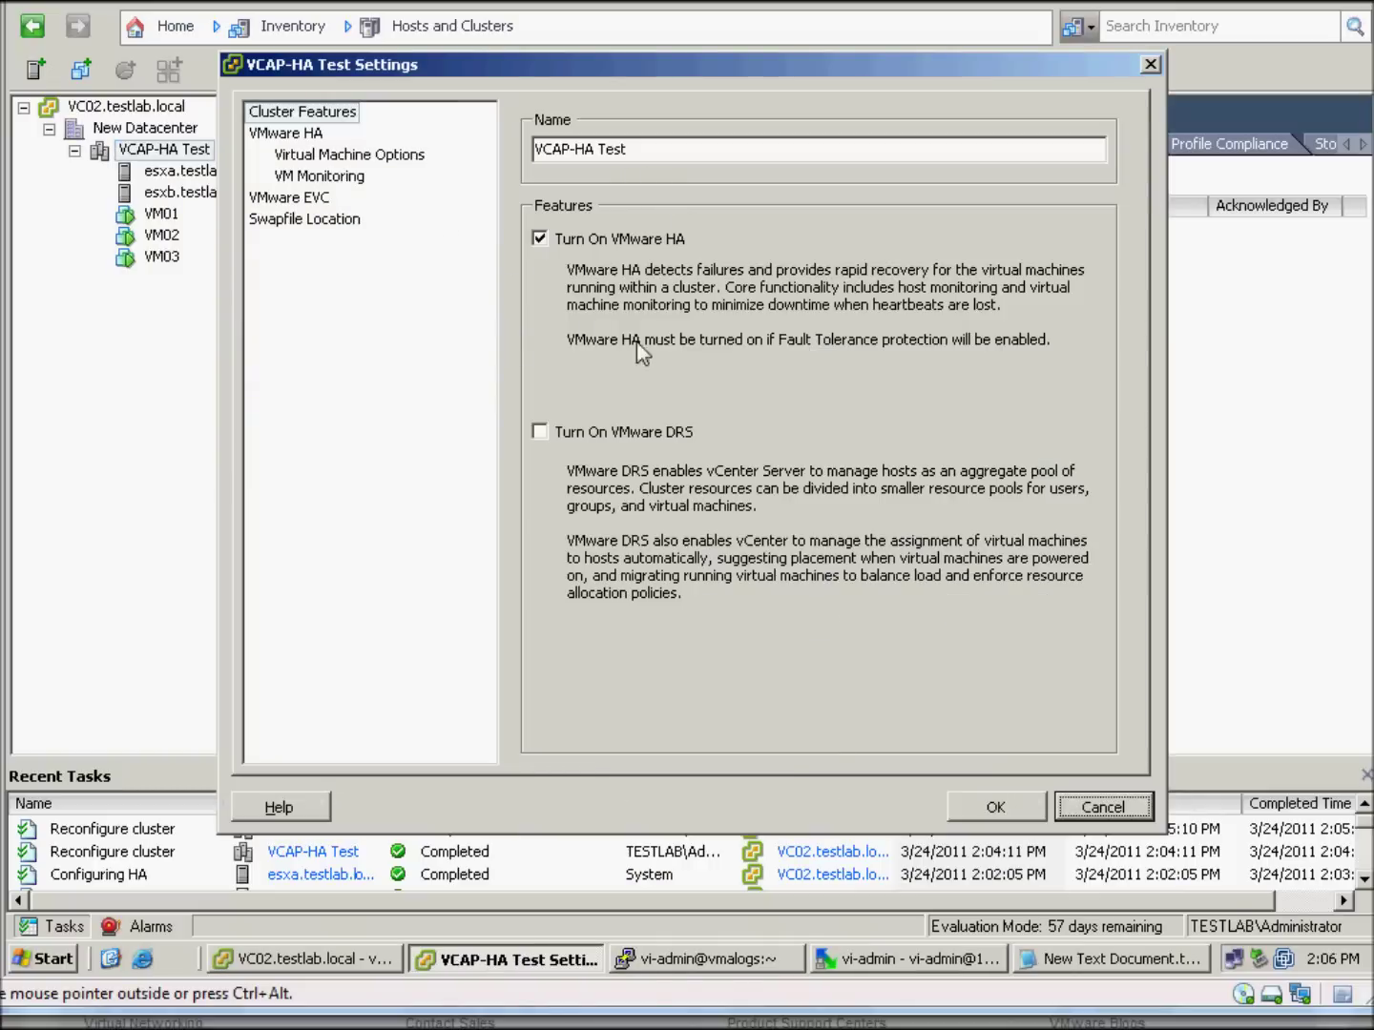
pyautogui.click(305, 135)
pyautogui.click(305, 136)
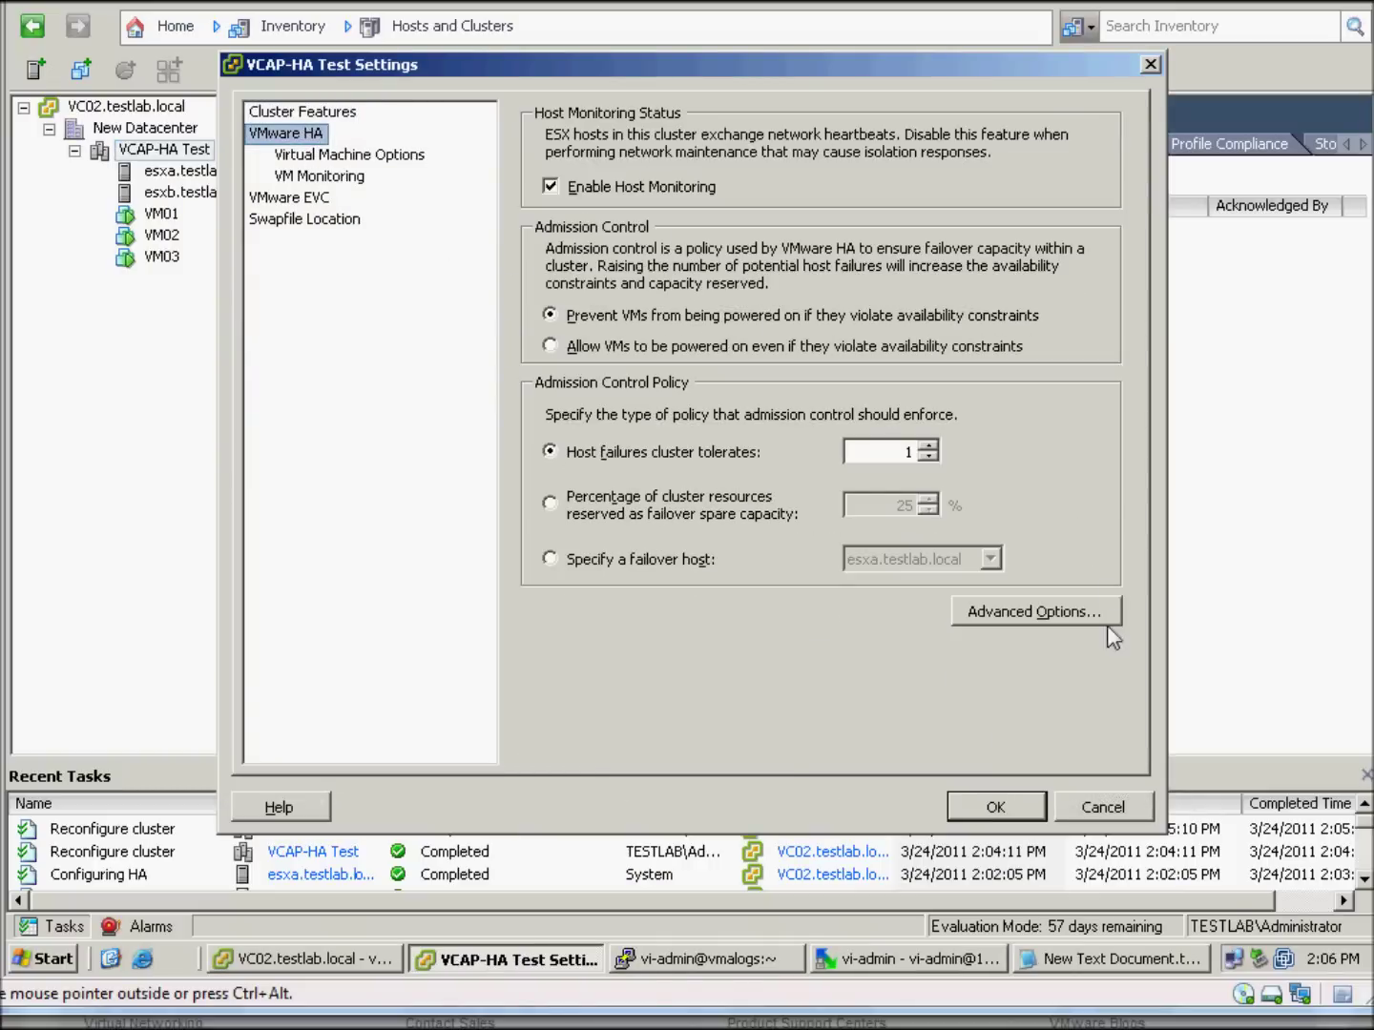
pyautogui.click(1038, 612)
pyautogui.click(580, 243)
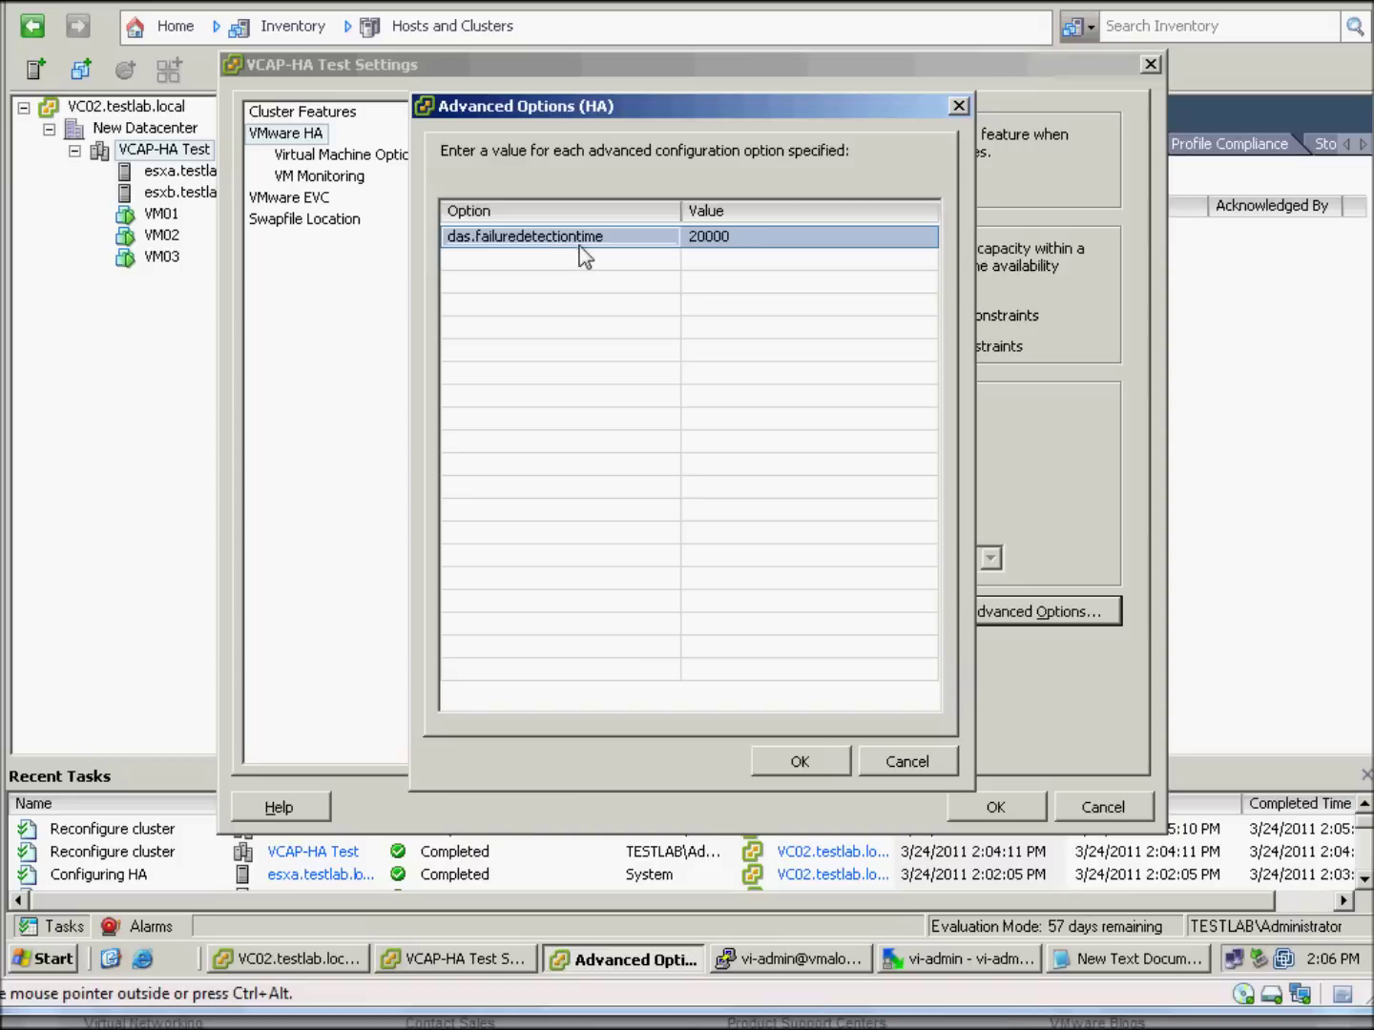
pyautogui.press('Delete')
pyautogui.click(799, 760)
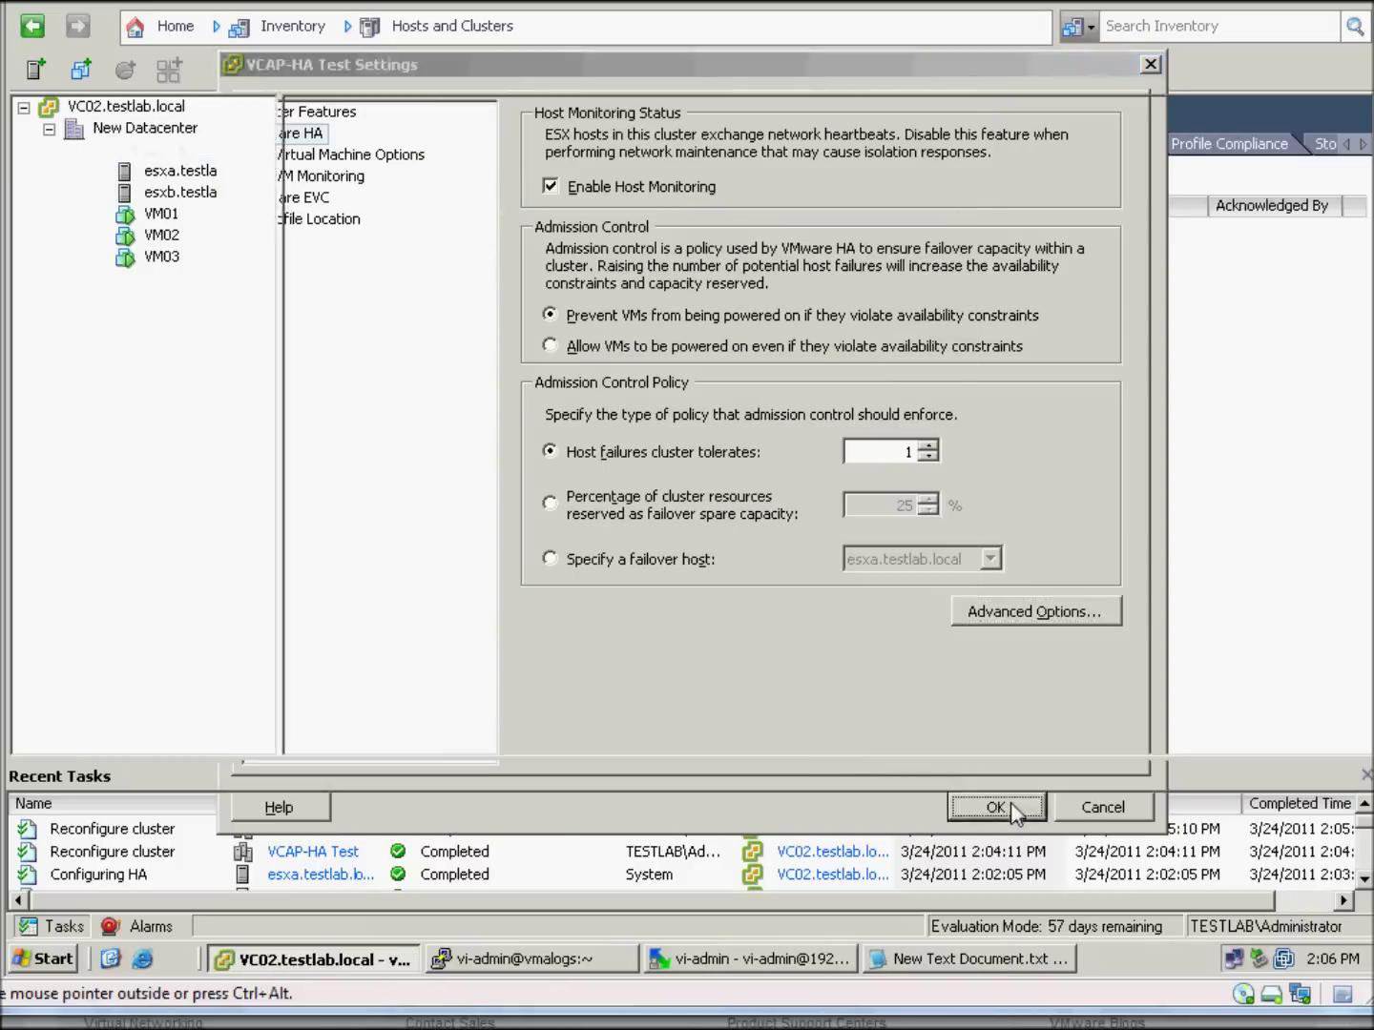
pyautogui.click(1010, 802)
# - Reopen the cluster's HA advanced options to confirm das.failuredetectiontime is gone
pyautogui.rightClick(203, 154)
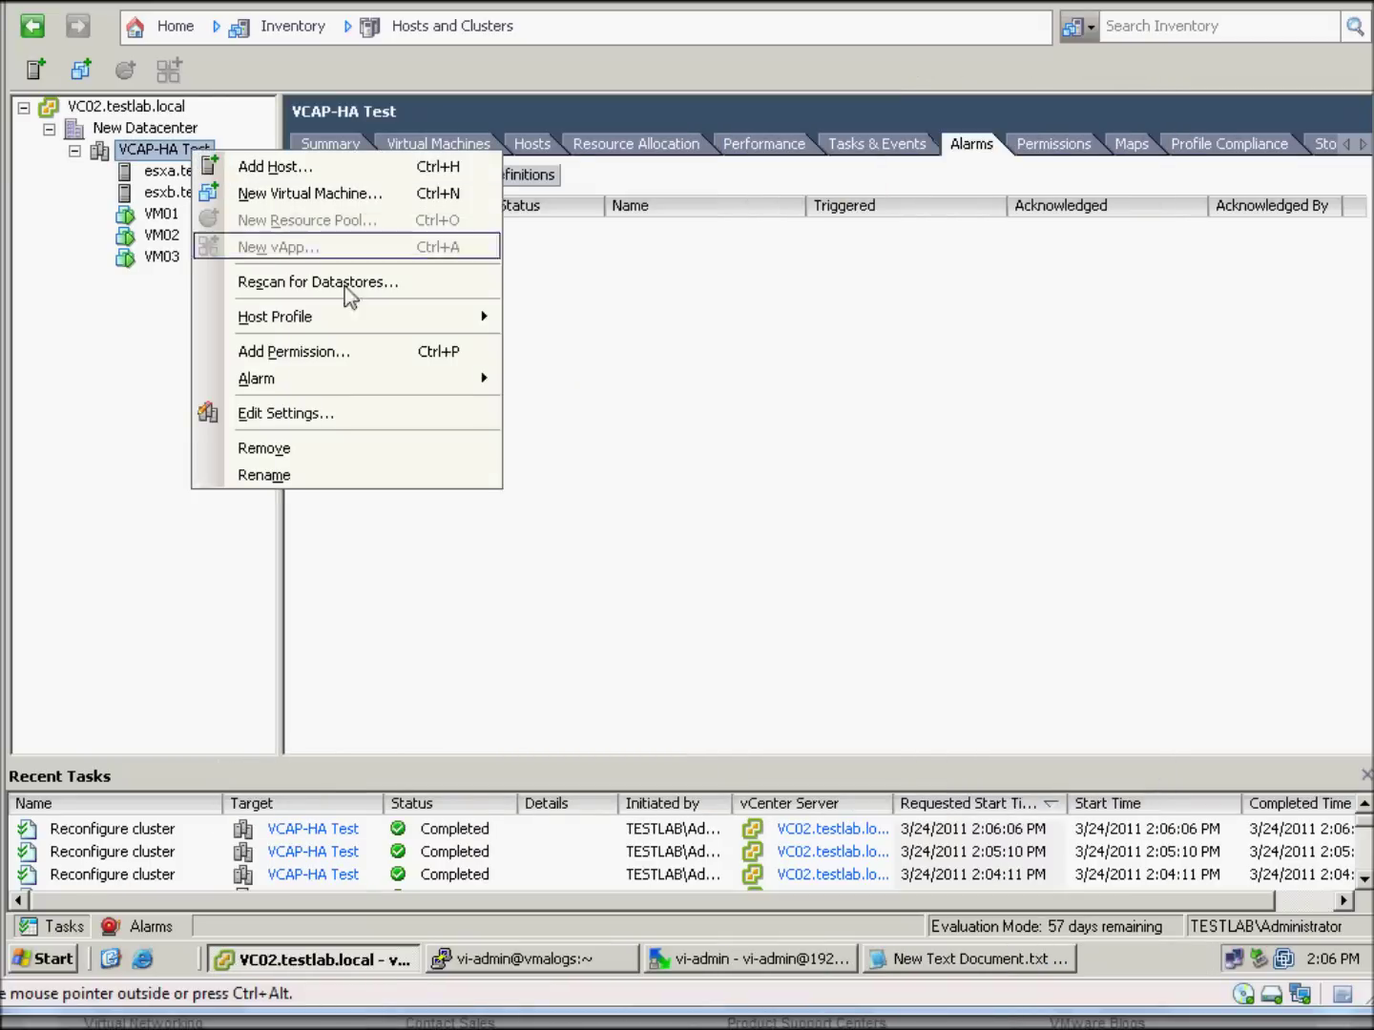
pyautogui.click(325, 413)
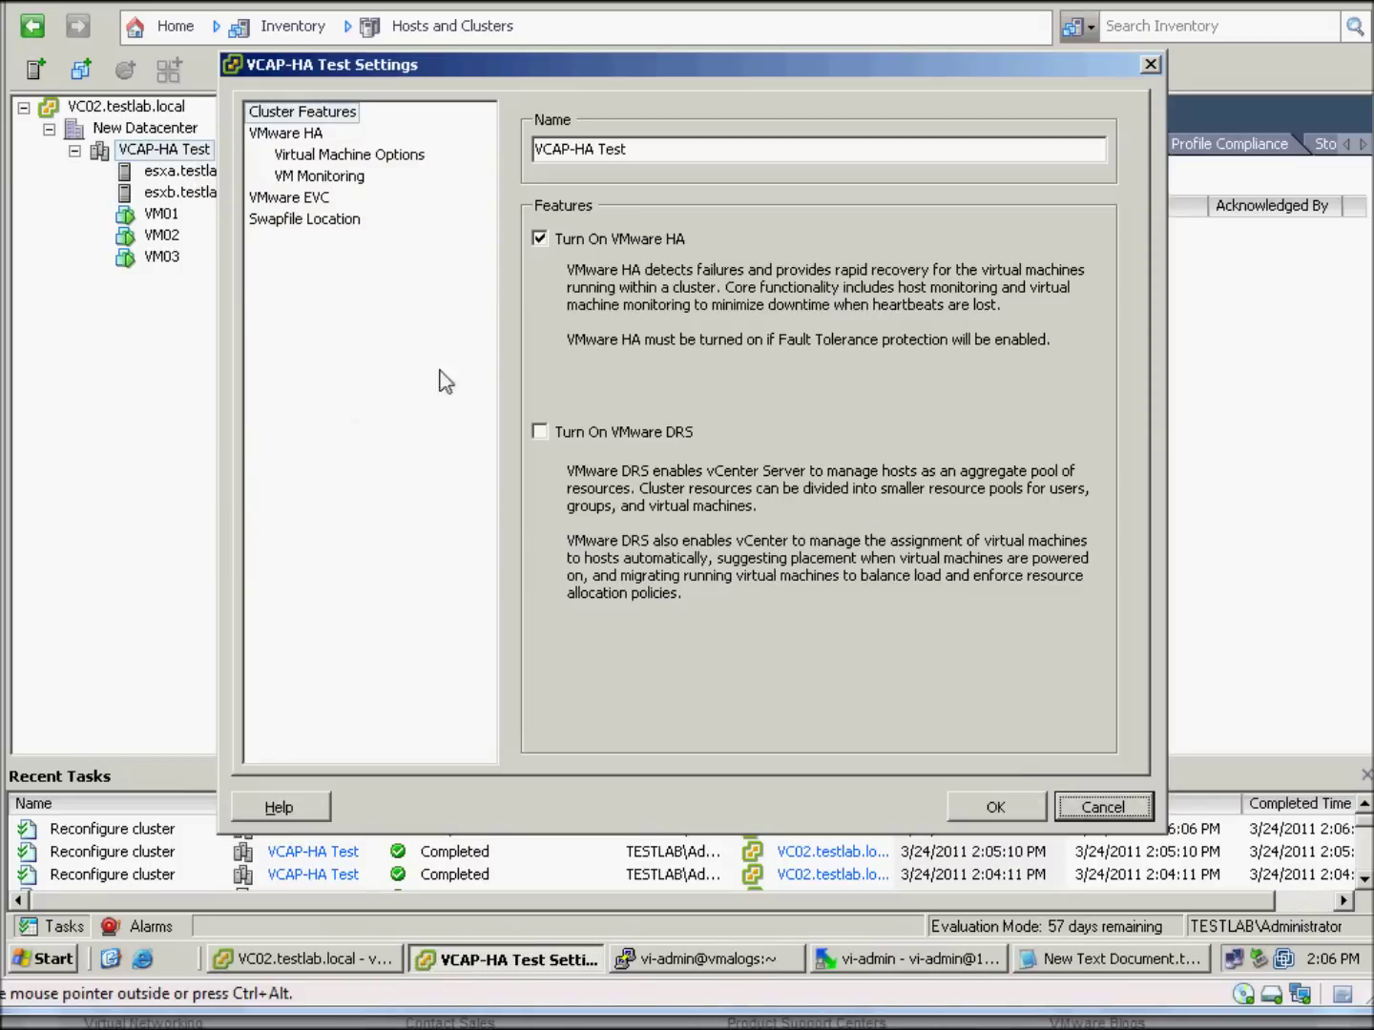
pyautogui.click(308, 136)
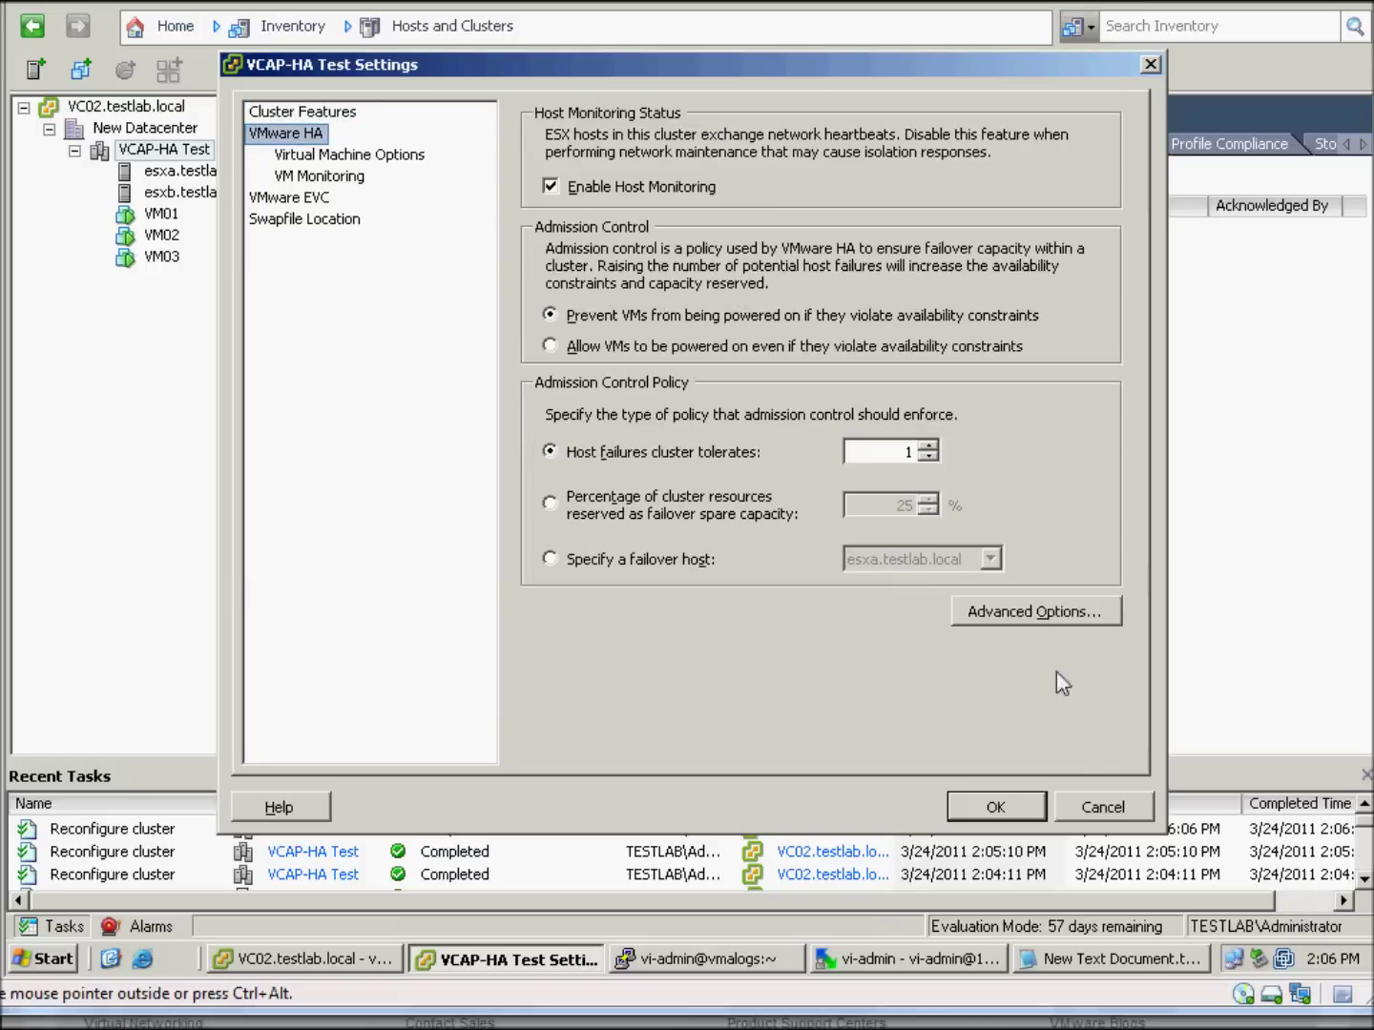
pyautogui.click(1038, 614)
pyautogui.click(922, 763)
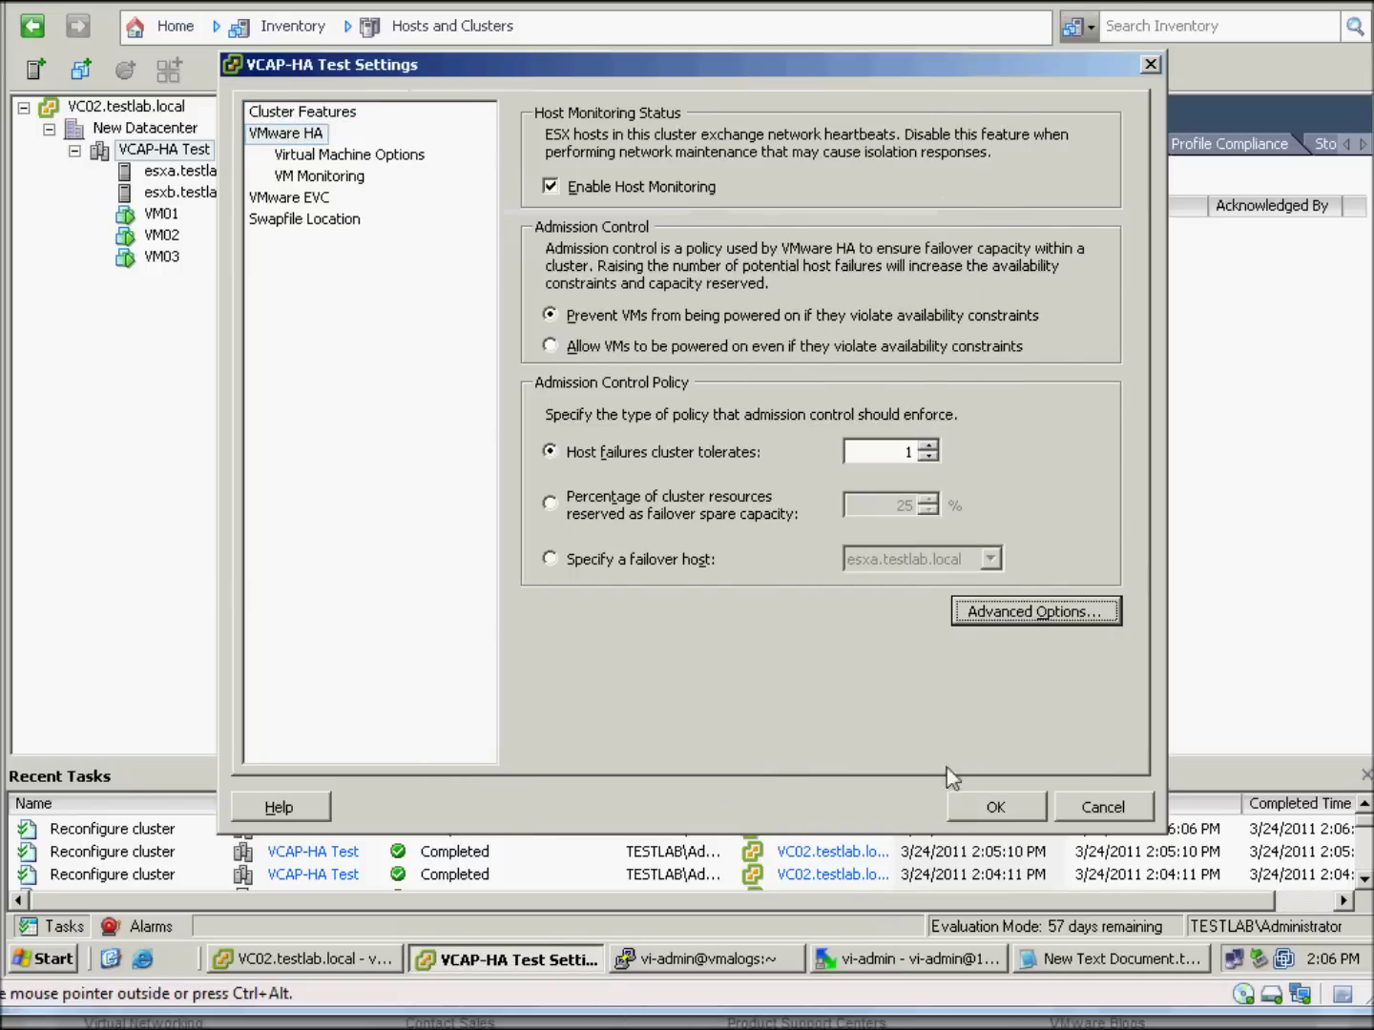
pyautogui.click(954, 802)
pyautogui.click(549, 959)
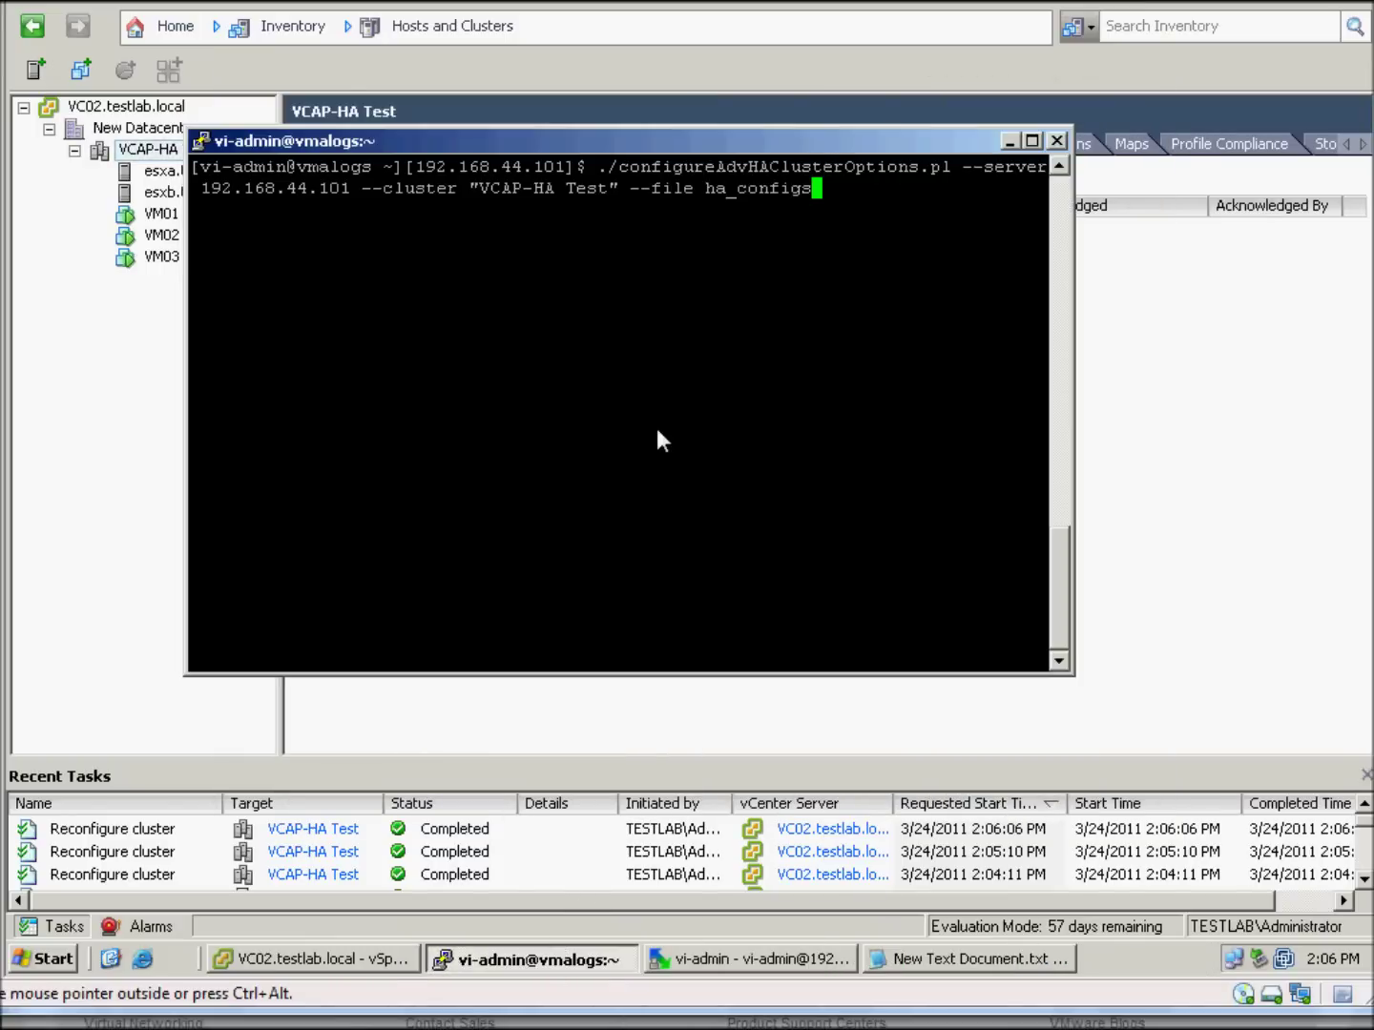
# - Rerun configureAdvHAClusterOptions.pl with "VCAP-HA Test" quoted, setting das.failuredetectiontime to 20000
pyautogui.press('Up')
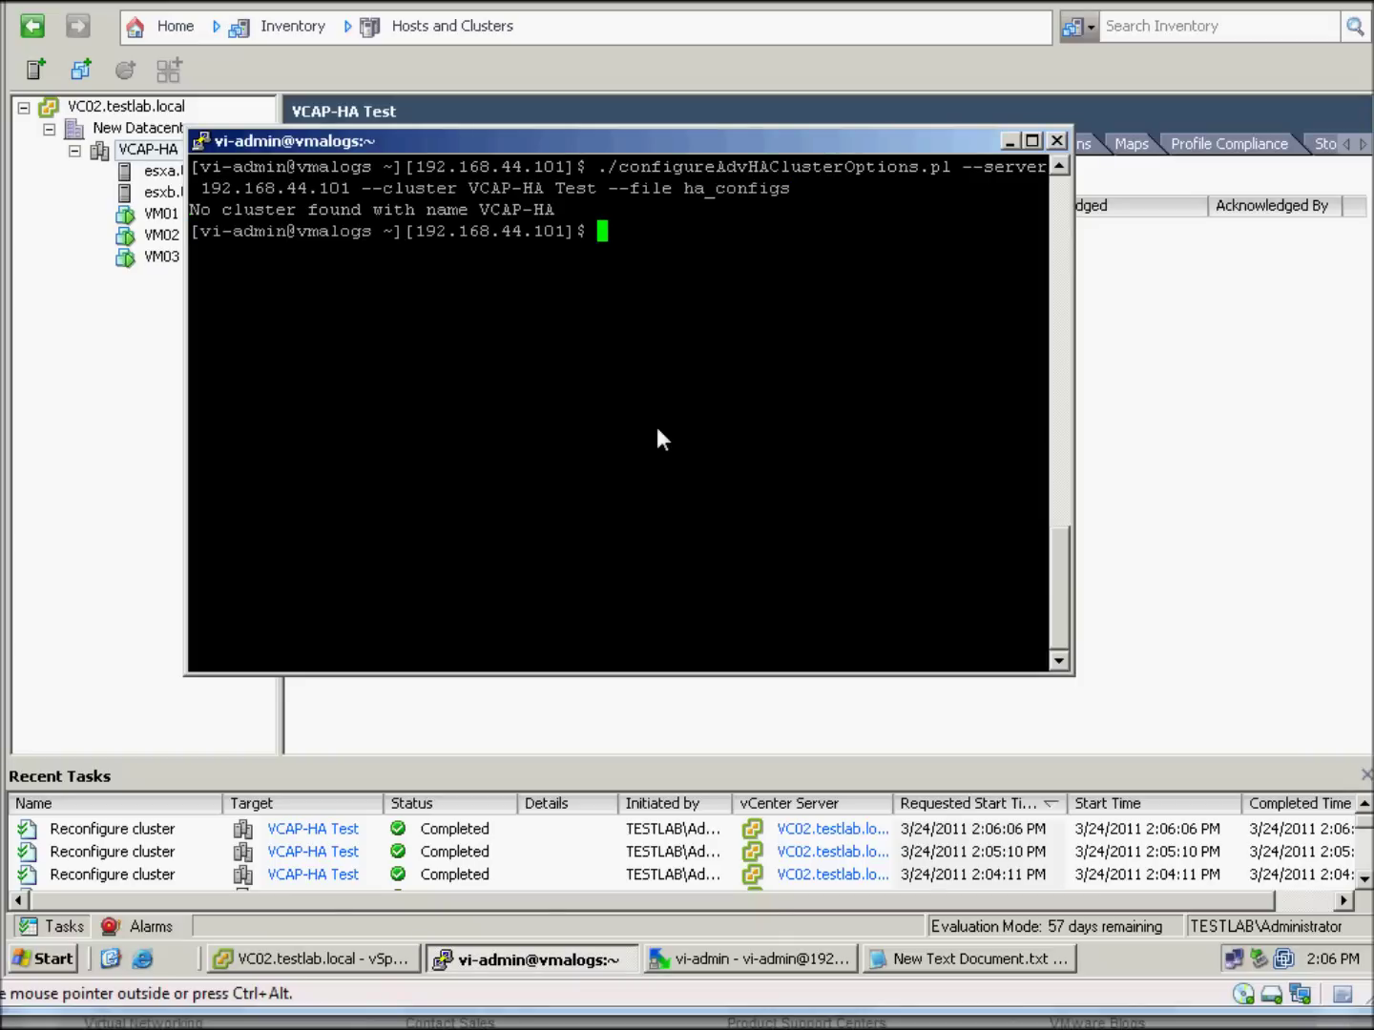
pyautogui.press('Up')
pyautogui.press('Left')
pyautogui.press('Left')
pyautogui.press('Left')
pyautogui.press('Left')
pyautogui.press('Left')
pyautogui.press('Left')
pyautogui.press('Left')
pyautogui.press('Left')
pyautogui.press('Left')
pyautogui.press('Left')
pyautogui.press('Left')
pyautogui.press('Left')
pyautogui.press('Left')
pyautogui.press('Left')
pyautogui.press('Left')
pyautogui.press('Left')
pyautogui.press('Left')
pyautogui.press('Left')
pyautogui.press('Left')
pyautogui.press('Left')
pyautogui.press('Left')
pyautogui.press('Left')
pyautogui.press('Left')
pyautogui.press('Left')
pyautogui.press('Left')
pyautogui.press('Left')
pyautogui.press('Left')
pyautogui.press('Left')
pyautogui.press('Left')
pyautogui.press('Left')
pyautogui.write('"')
pyautogui.press('Right')
pyautogui.press('Right')
pyautogui.press('Right')
pyautogui.press('Right')
pyautogui.press('Right')
pyautogui.press('Right')
pyautogui.press('Right')
pyautogui.press('Right')
pyautogui.press('Right')
pyautogui.press('Right')
pyautogui.press('Right')
pyautogui.press('Right')
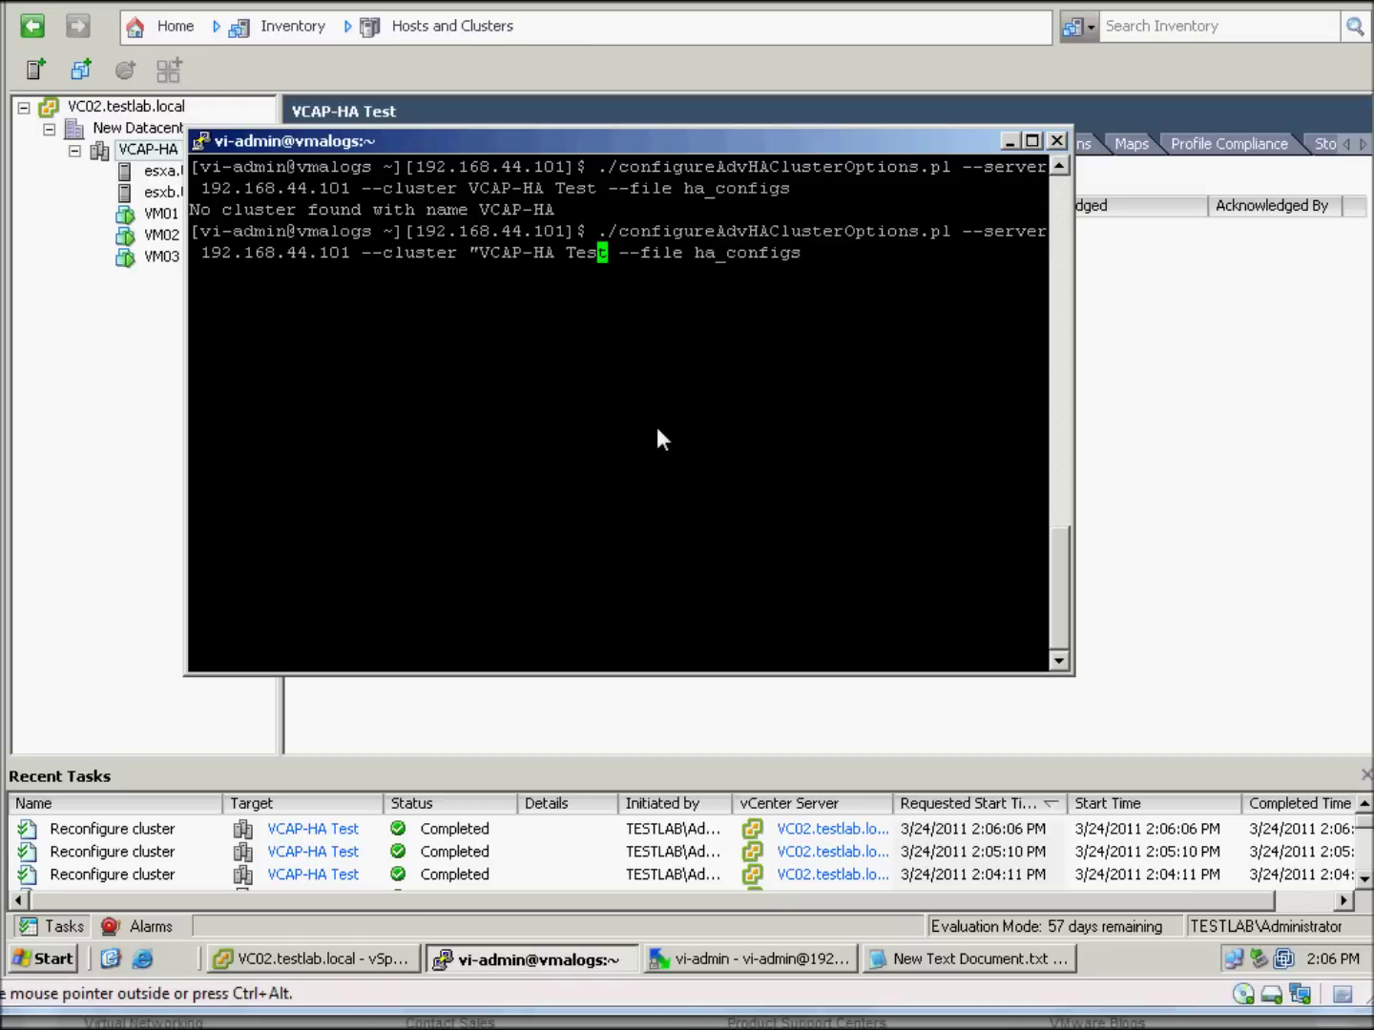
pyautogui.write('"')
pyautogui.press('Return')
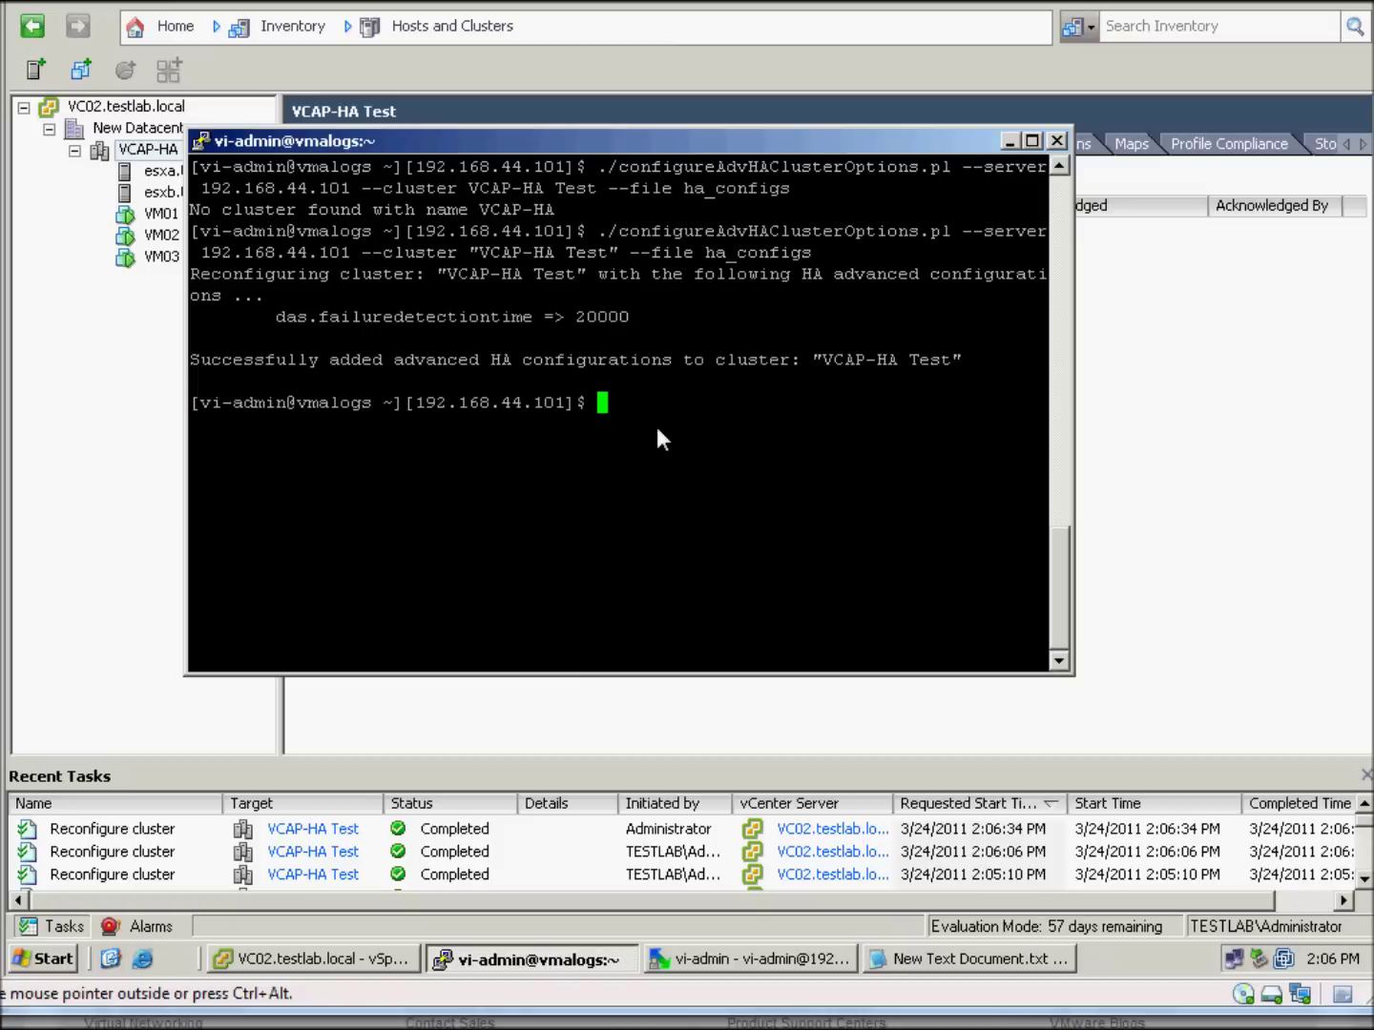
pyautogui.click(363, 958)
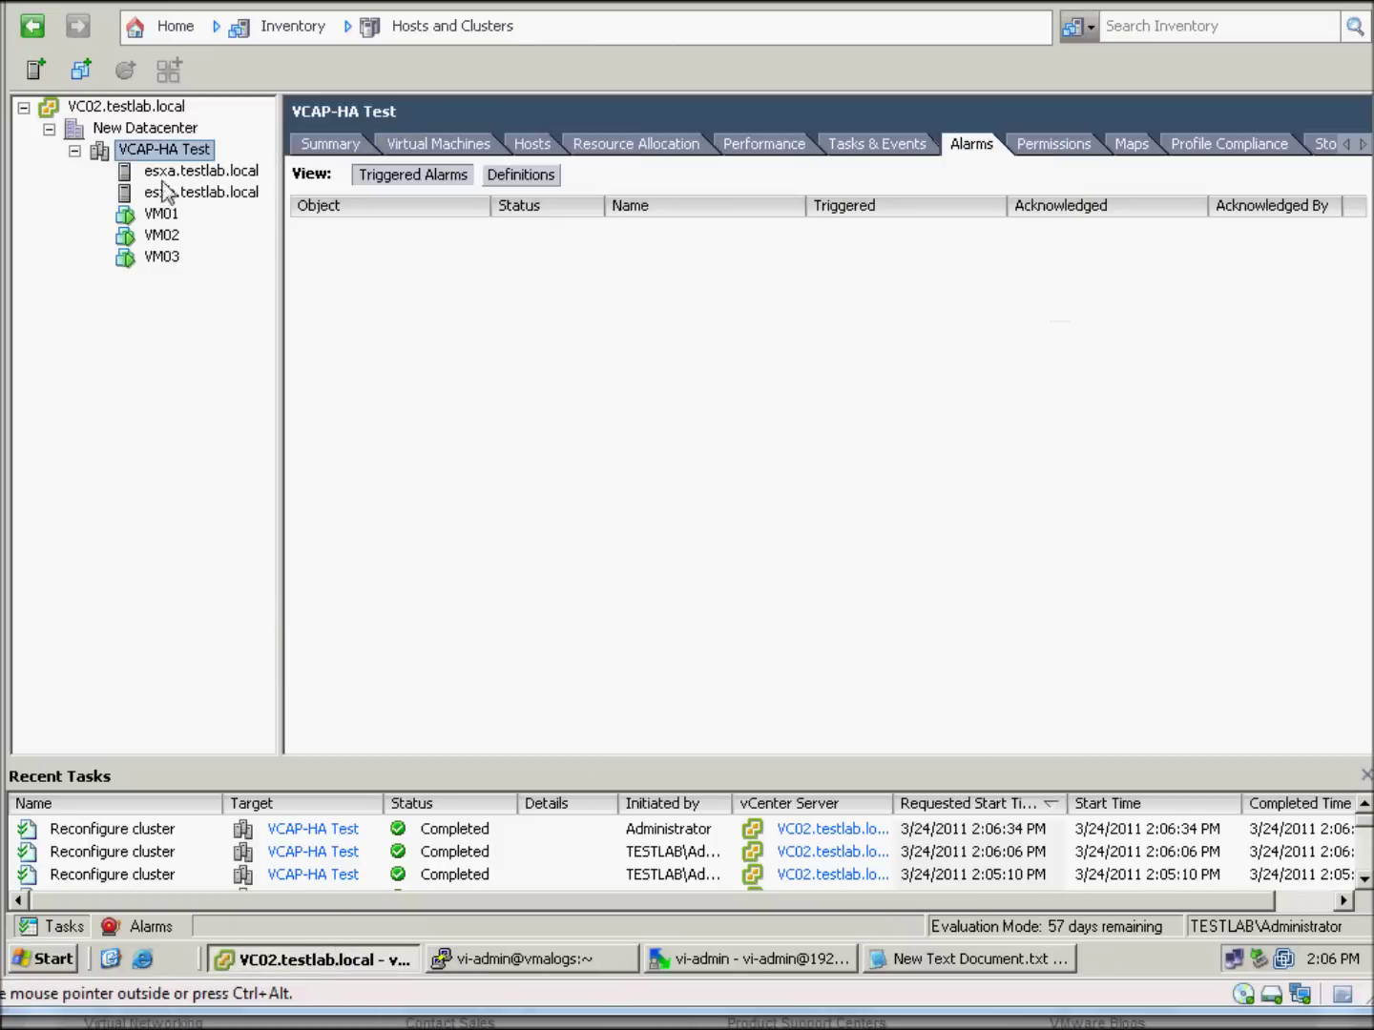
# - Confirm das.failuredetectiontime is 20000 in VCAP-HA Test's HA advanced options
pyautogui.rightClick(164, 150)
pyautogui.click(307, 407)
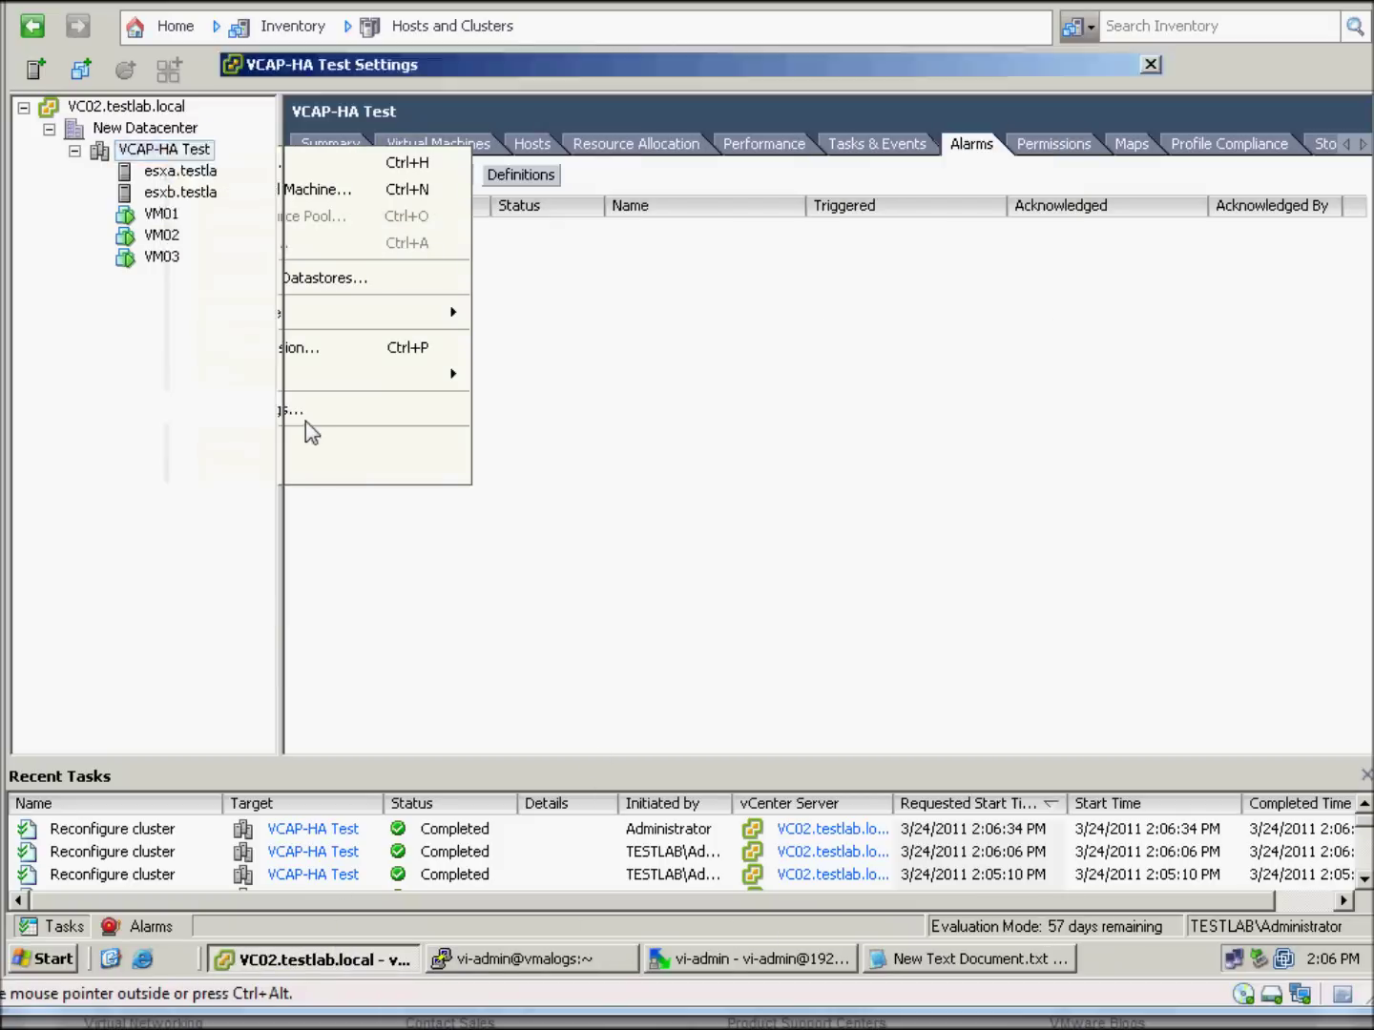
pyautogui.click(291, 135)
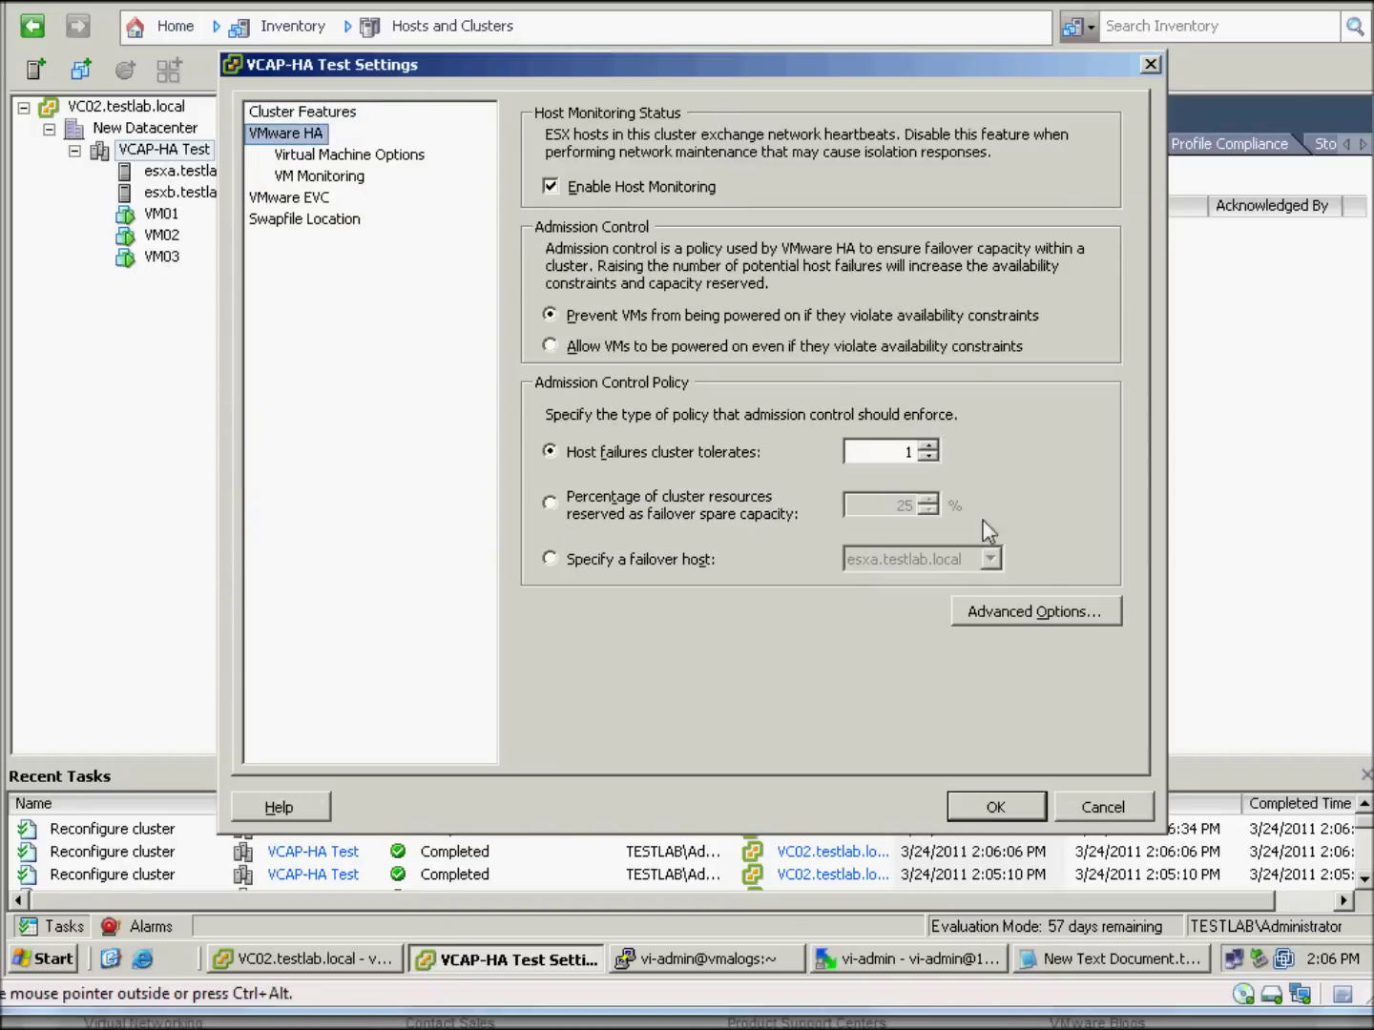
pyautogui.click(1038, 613)
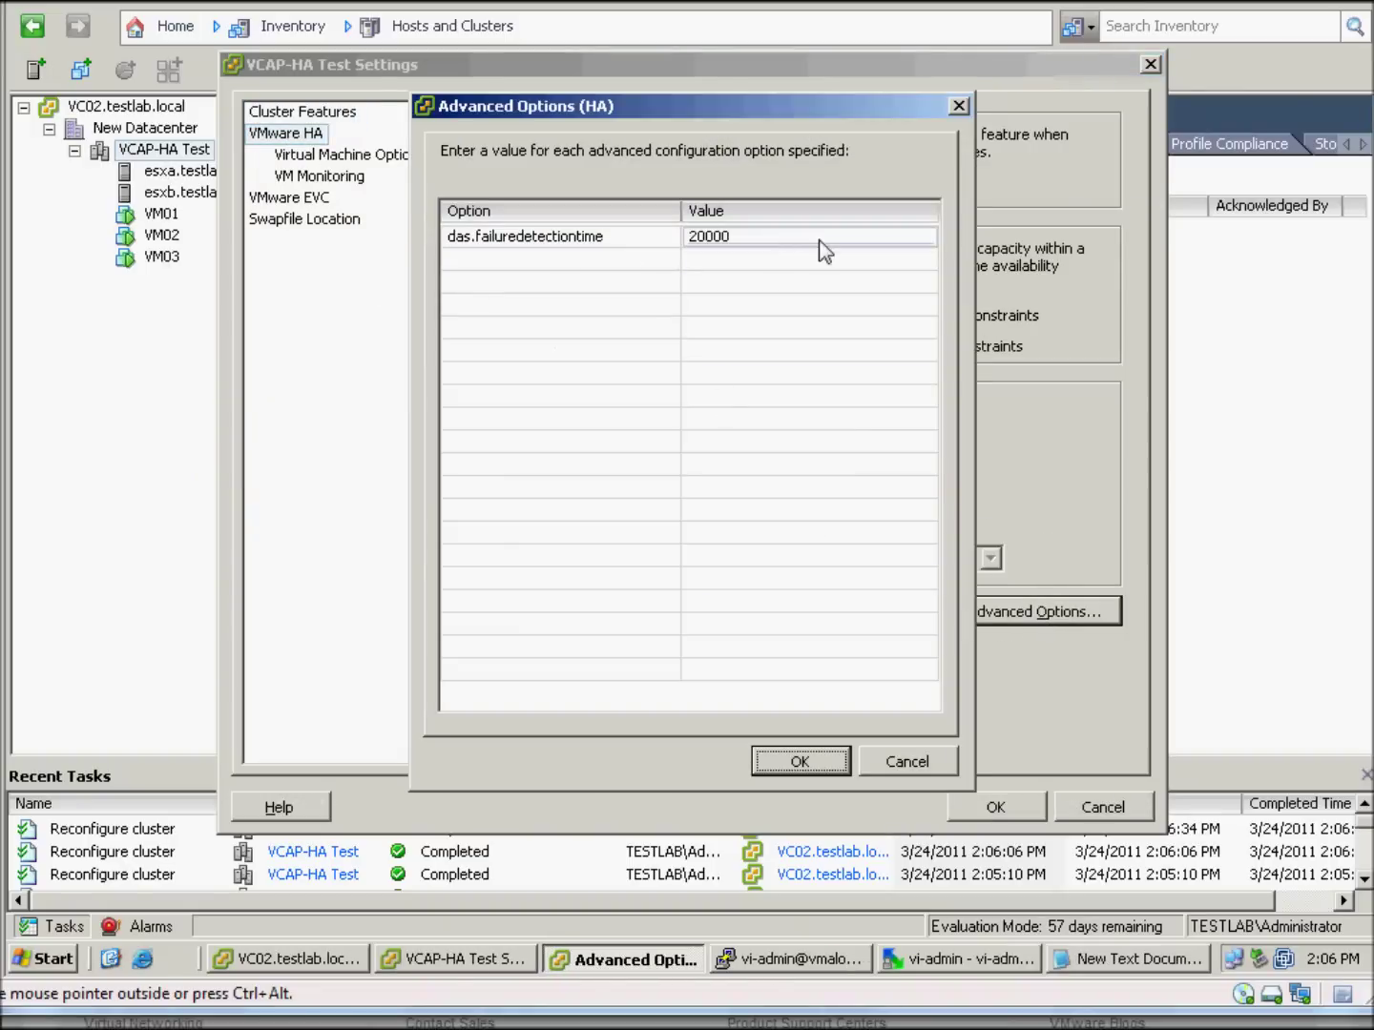
pyautogui.click(911, 761)
pyautogui.click(1061, 806)
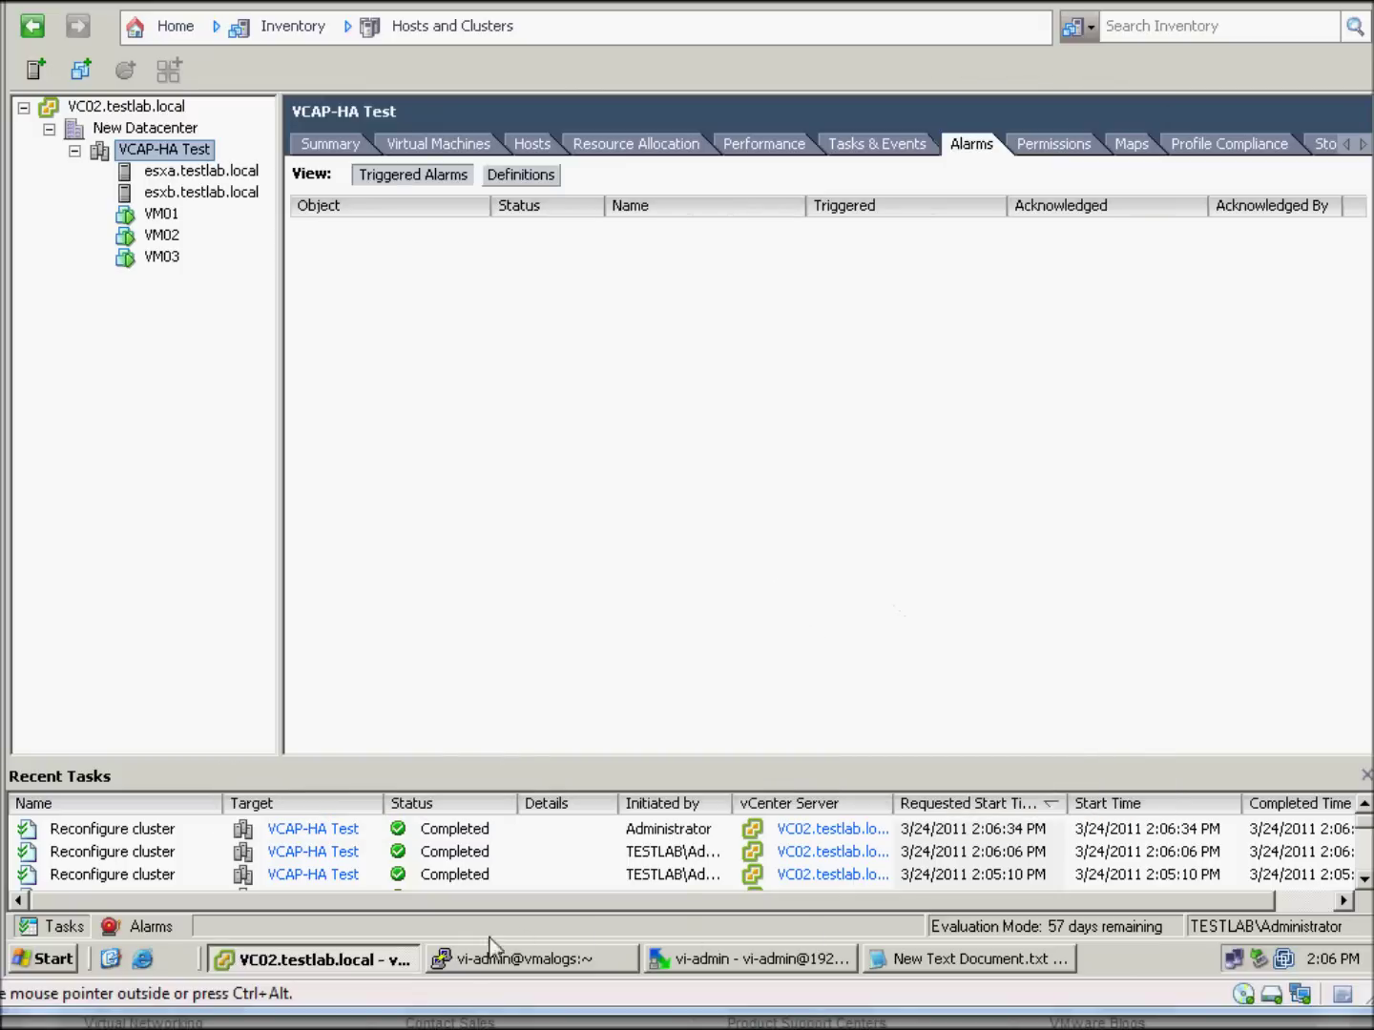
pyautogui.click(515, 959)
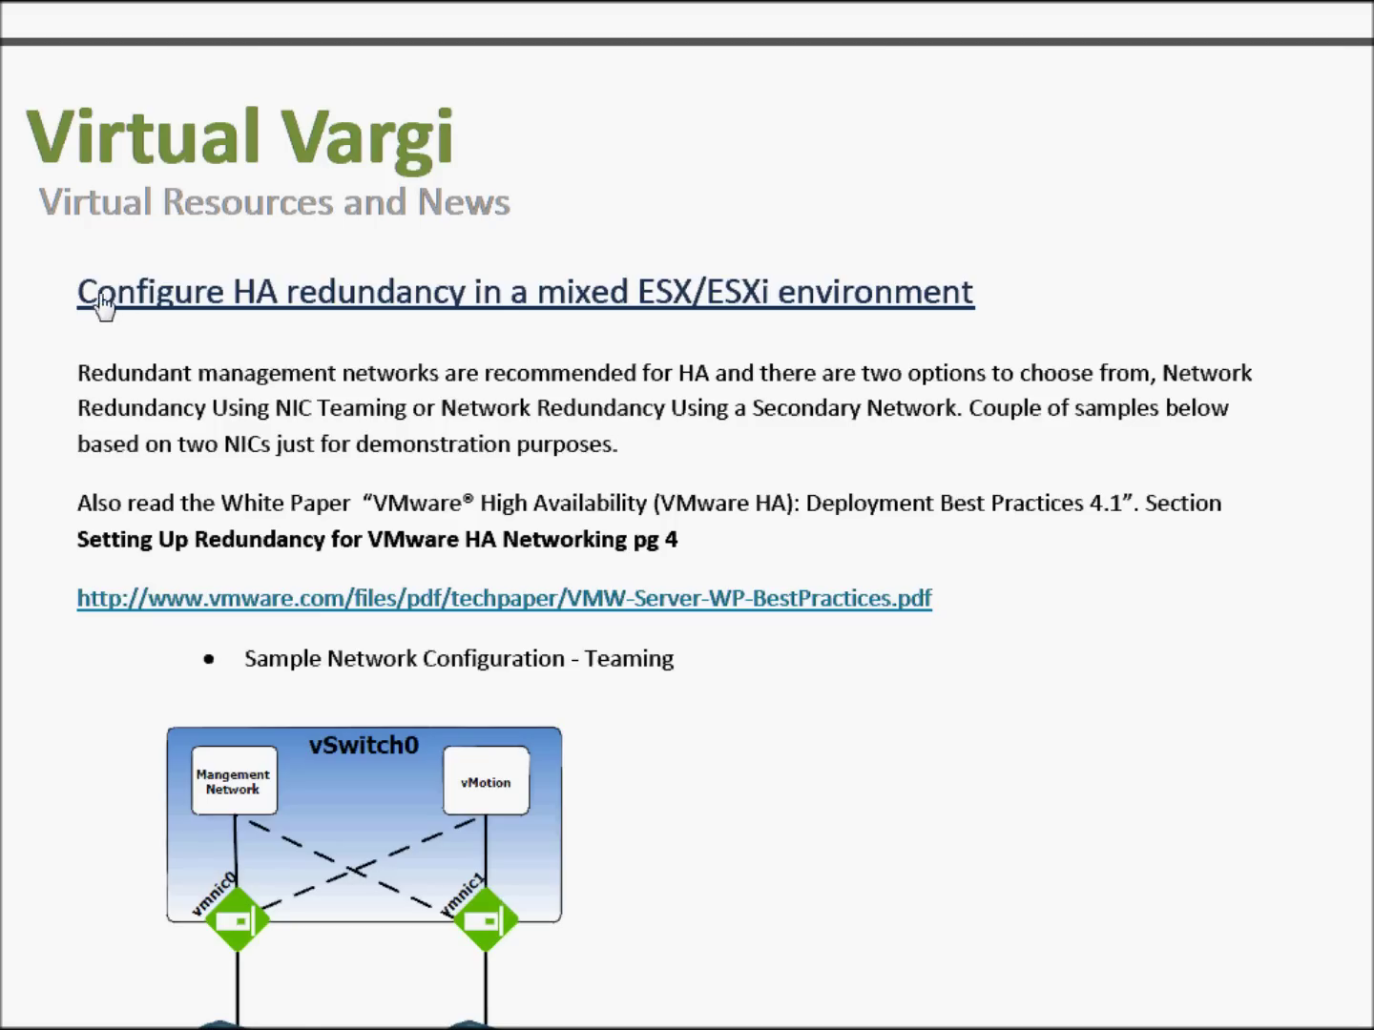
pyautogui.moveTo(101, 305); pyautogui.dragTo(795, 339)
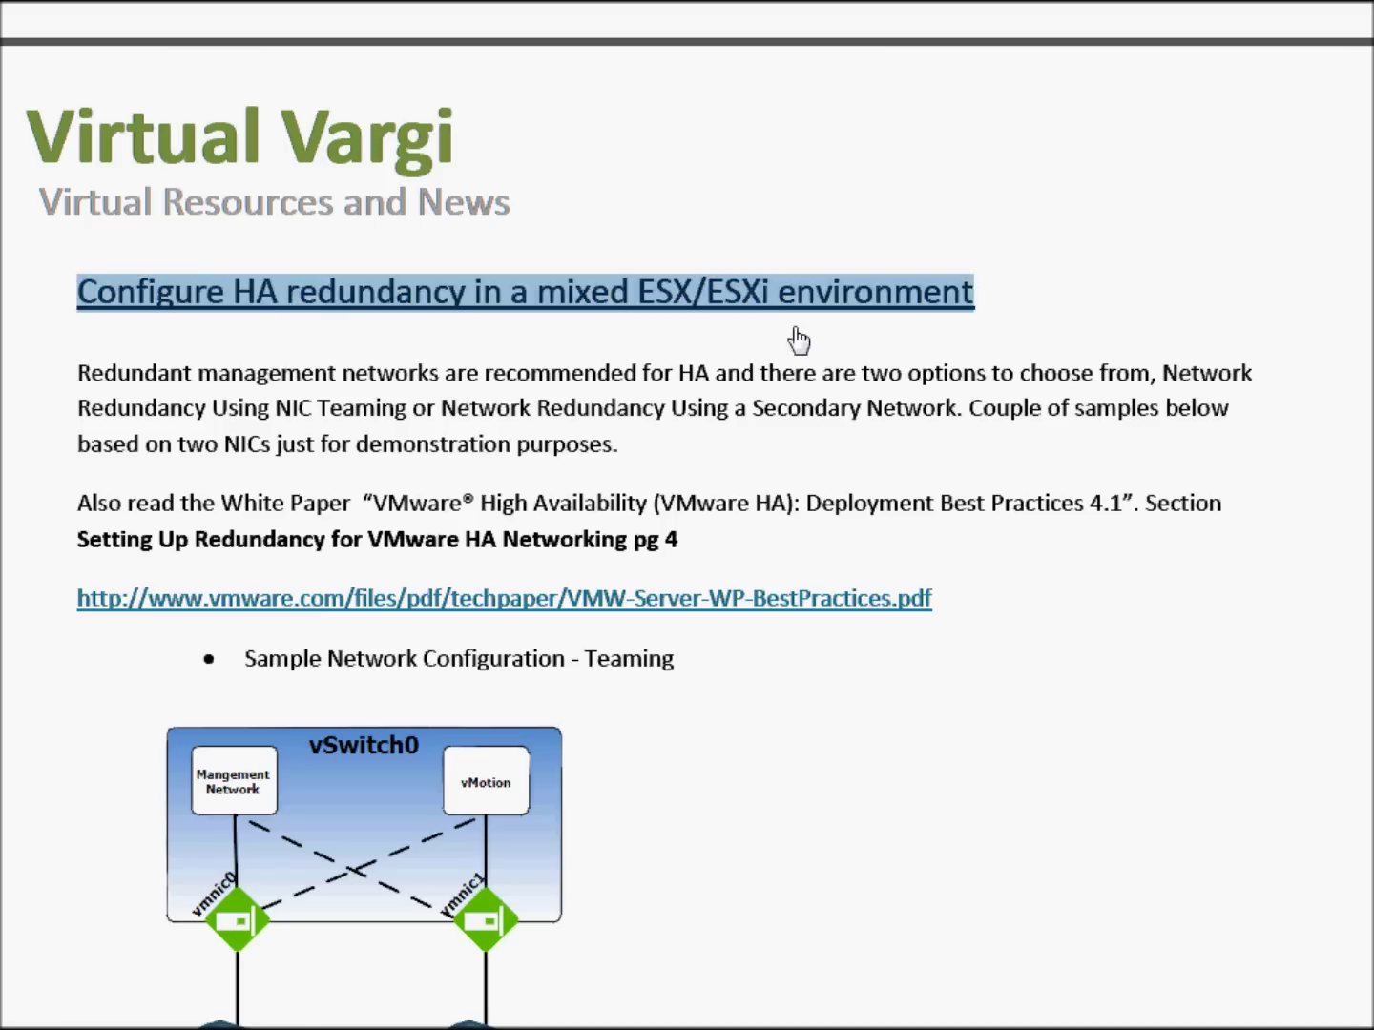
# - Review the NIC Teaming and Secondary Network notes, then open the VMW-Server-WP-BestPractices.pdf white paper
pyautogui.click(331, 381)
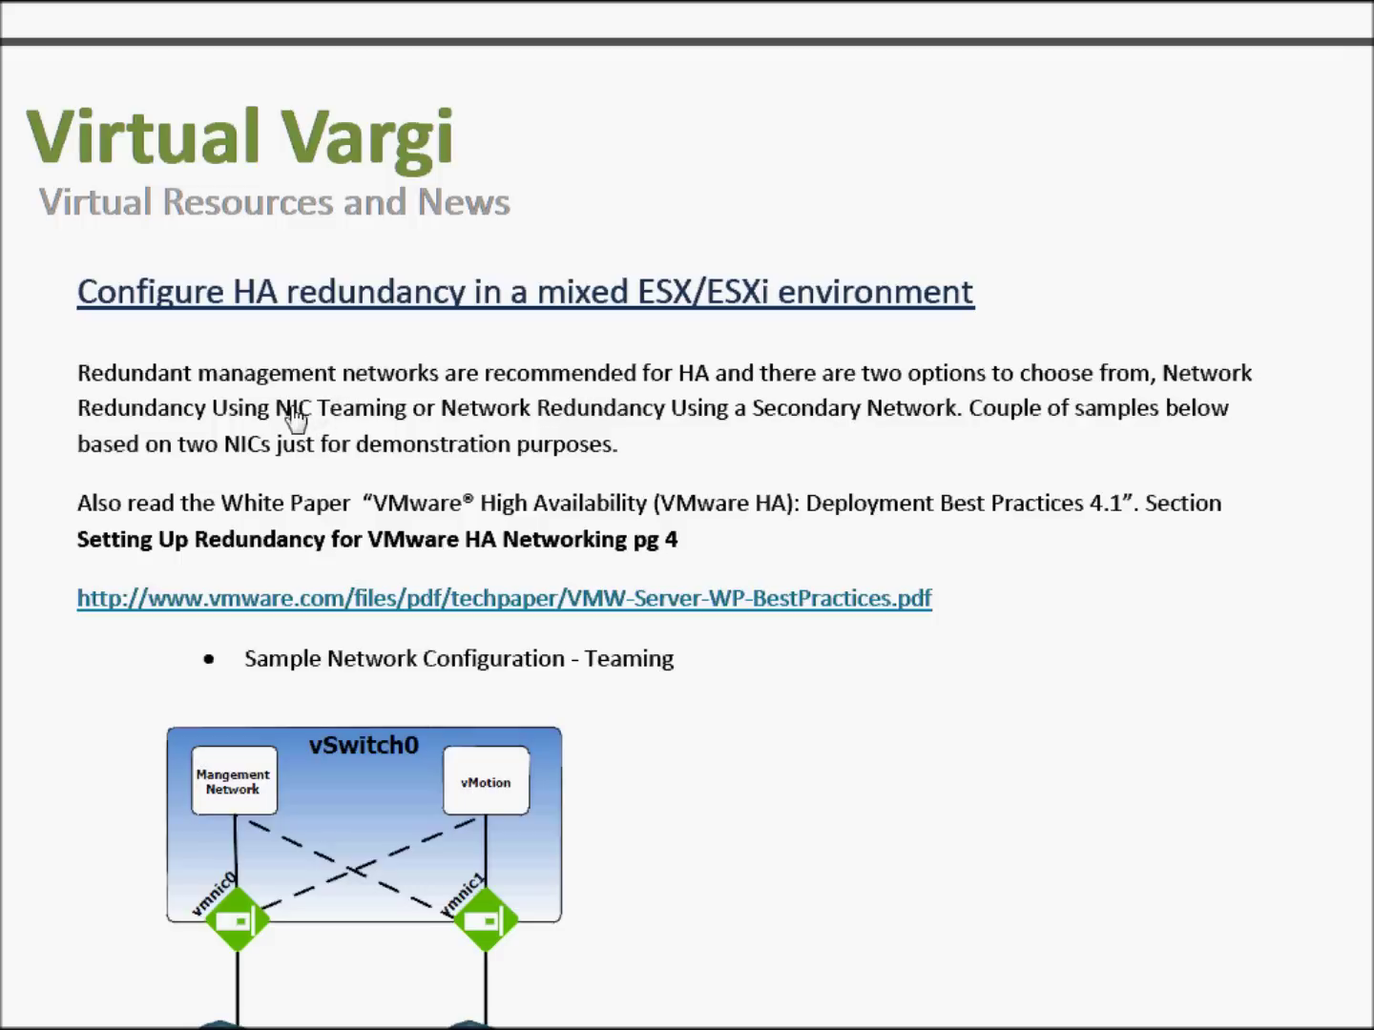
pyautogui.moveTo(293, 410); pyautogui.dragTo(385, 431)
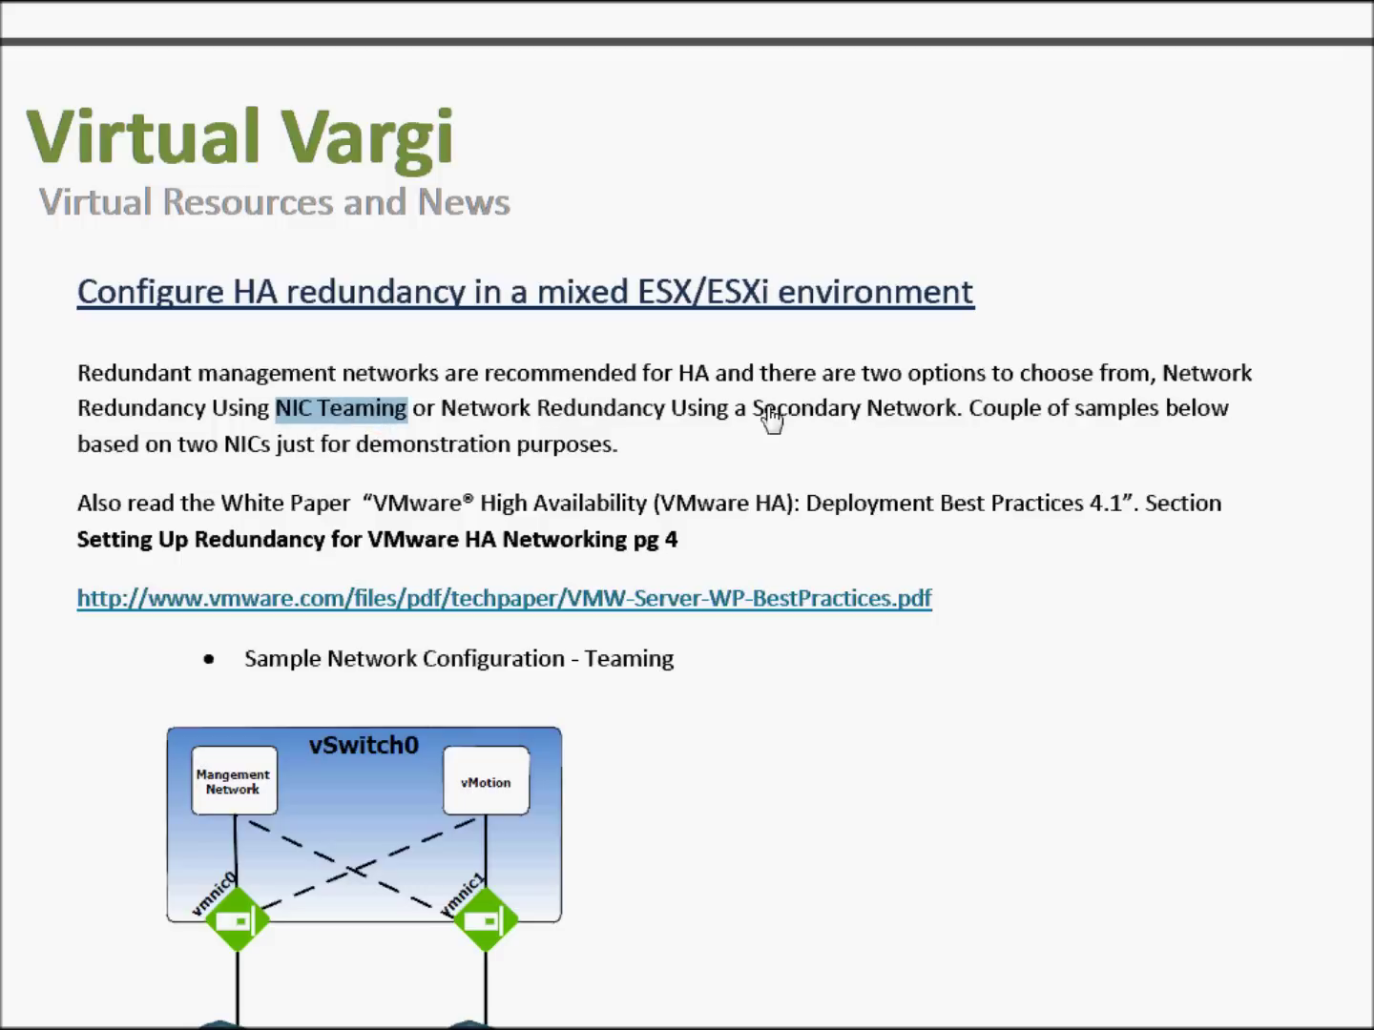
pyautogui.moveTo(756, 411); pyautogui.dragTo(975, 429)
pyautogui.press('Right')
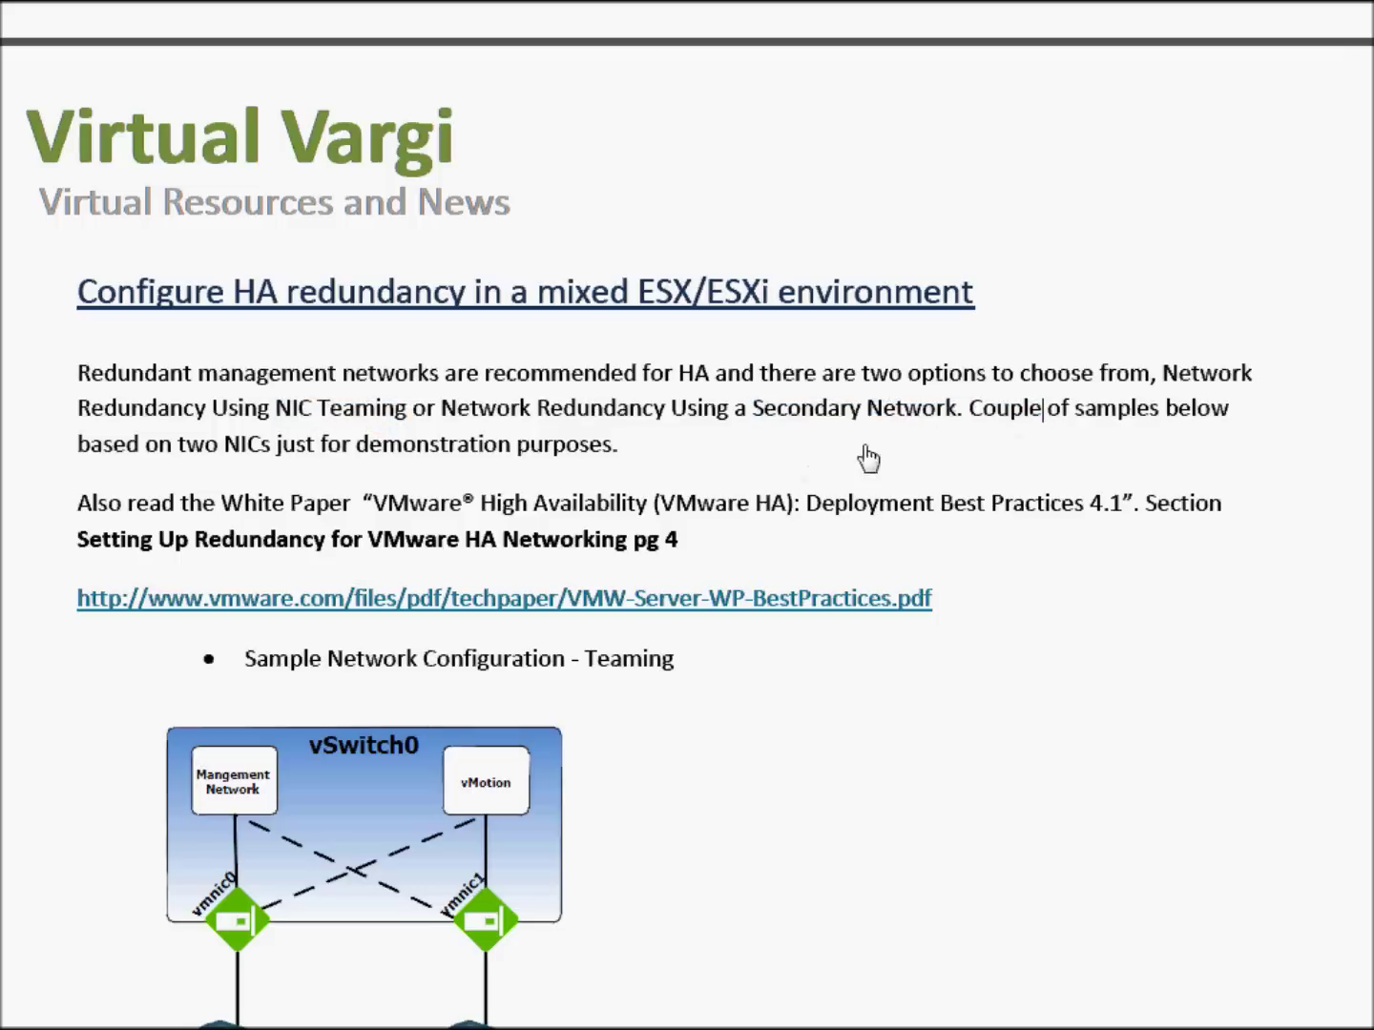
pyautogui.scroll(-5, 874, 543)
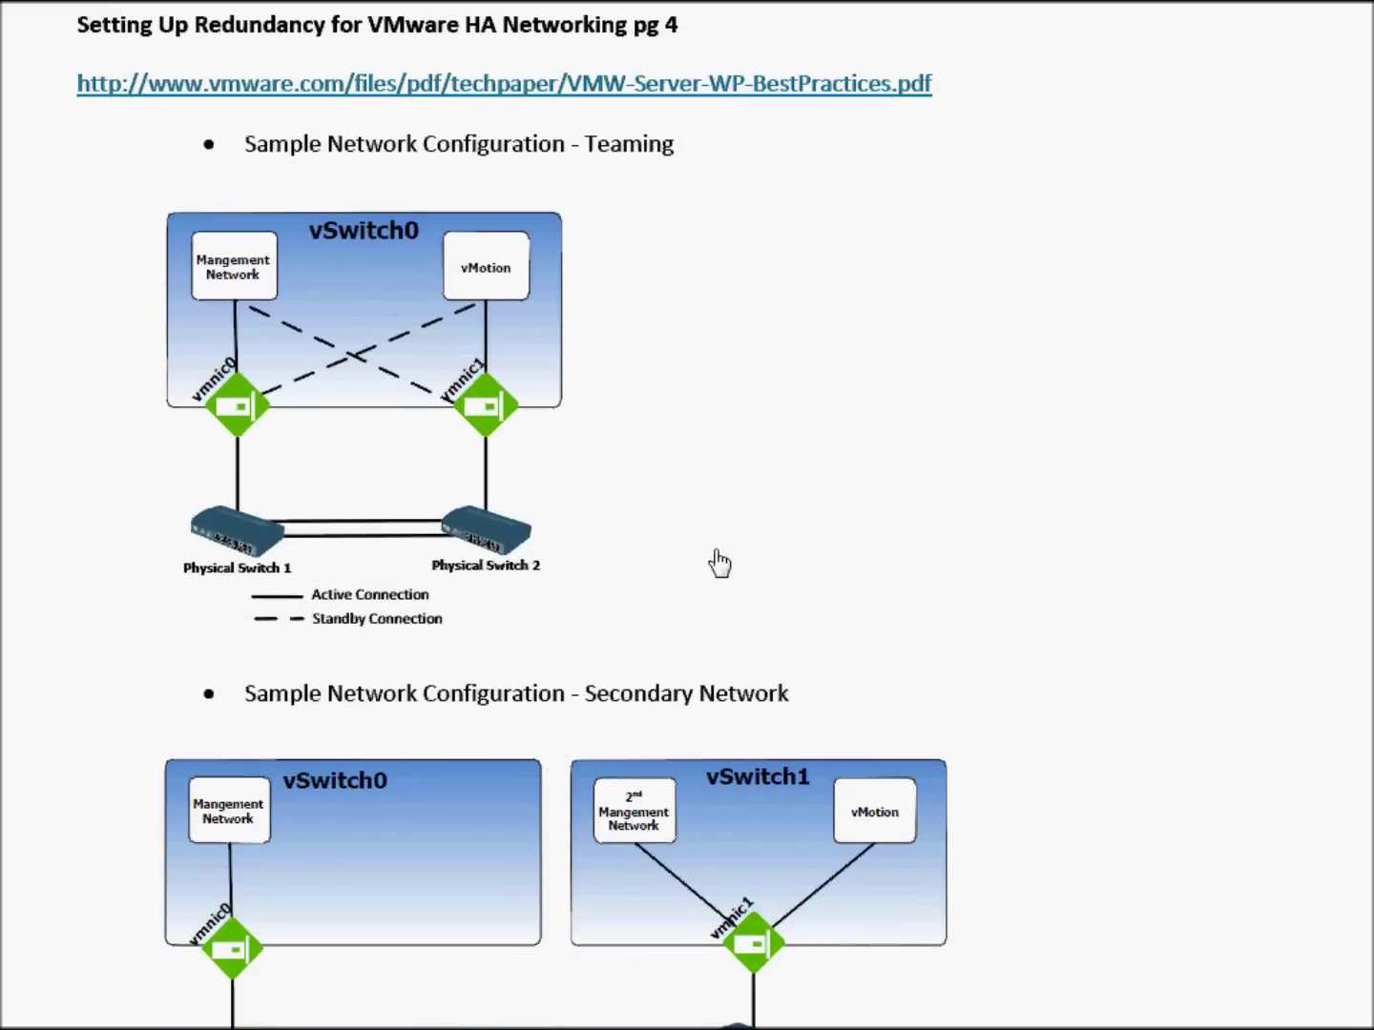
pyautogui.moveTo(225, 699); pyautogui.dragTo(798, 691)
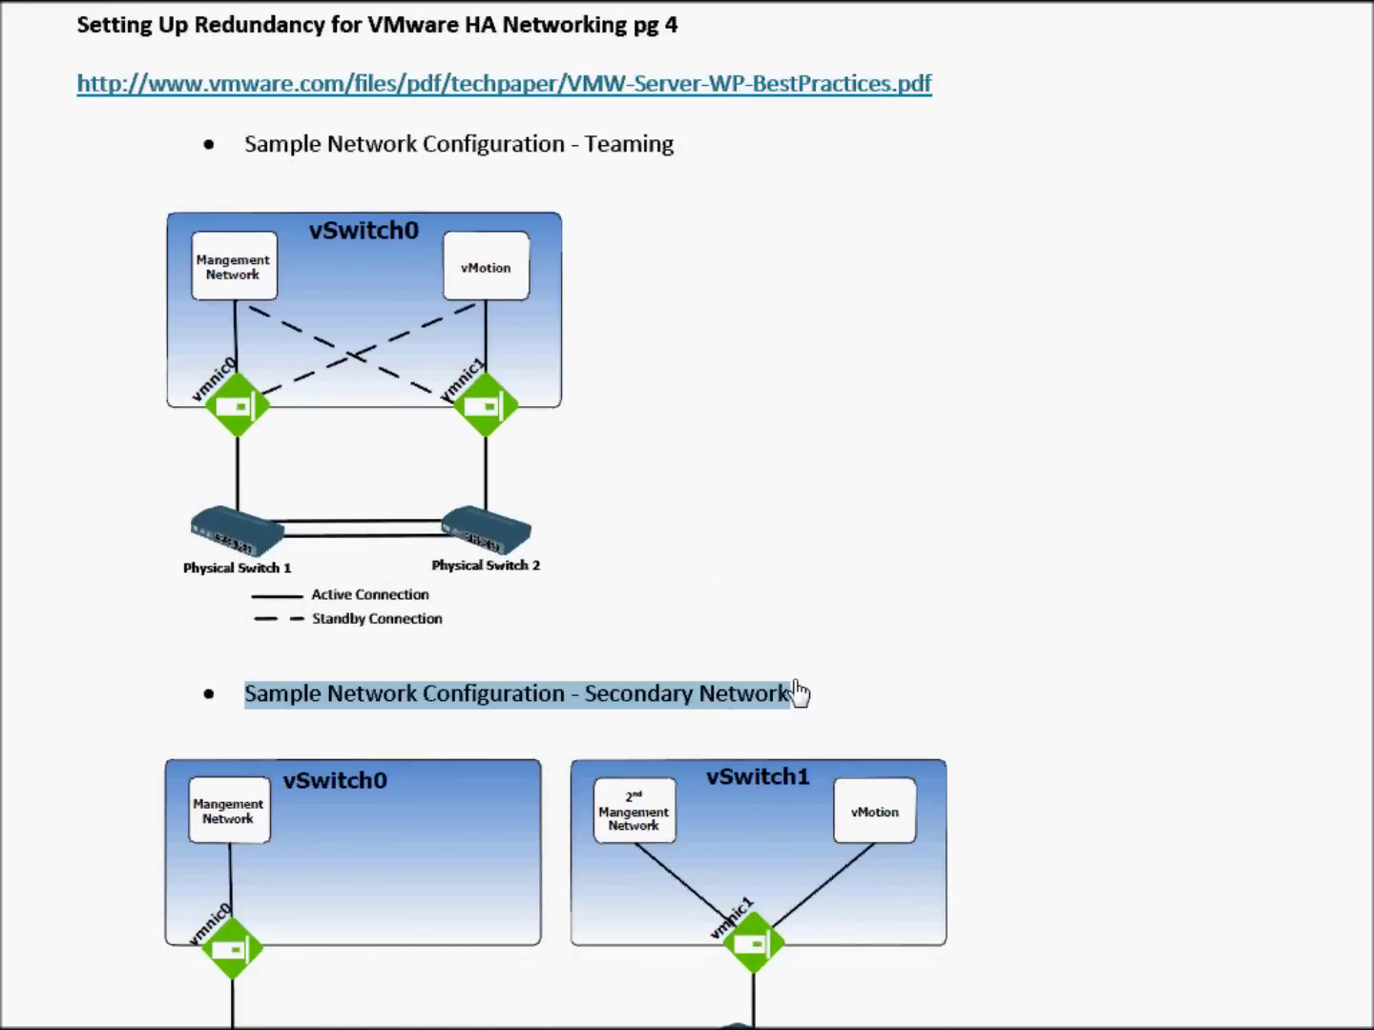
pyautogui.click(979, 664)
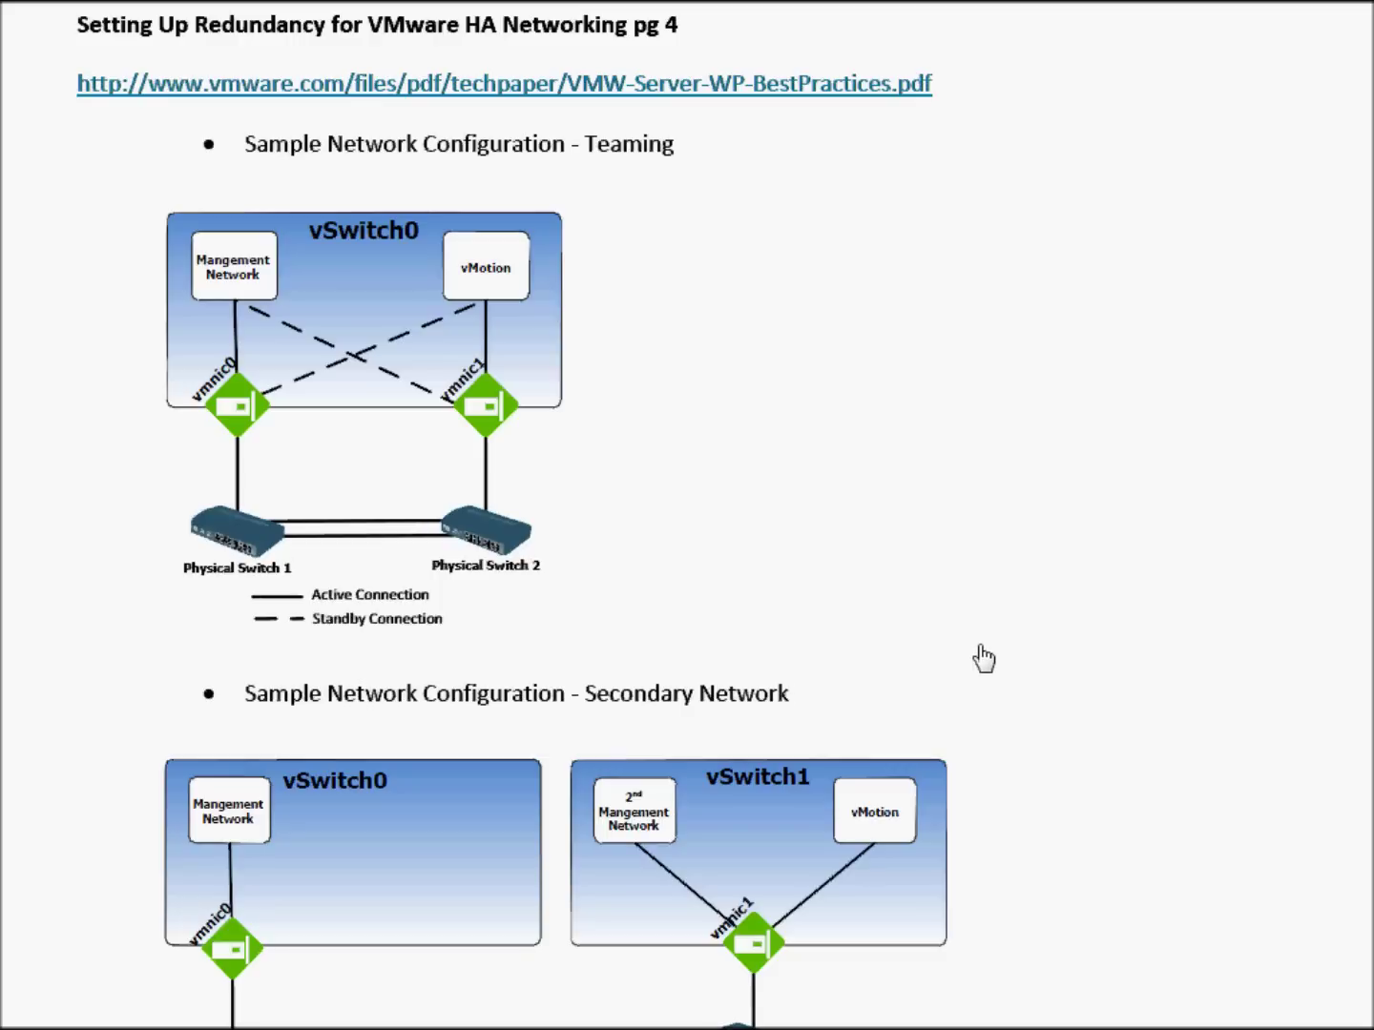
pyautogui.scroll(-3, 983, 657)
pyautogui.scroll(11, 984, 657)
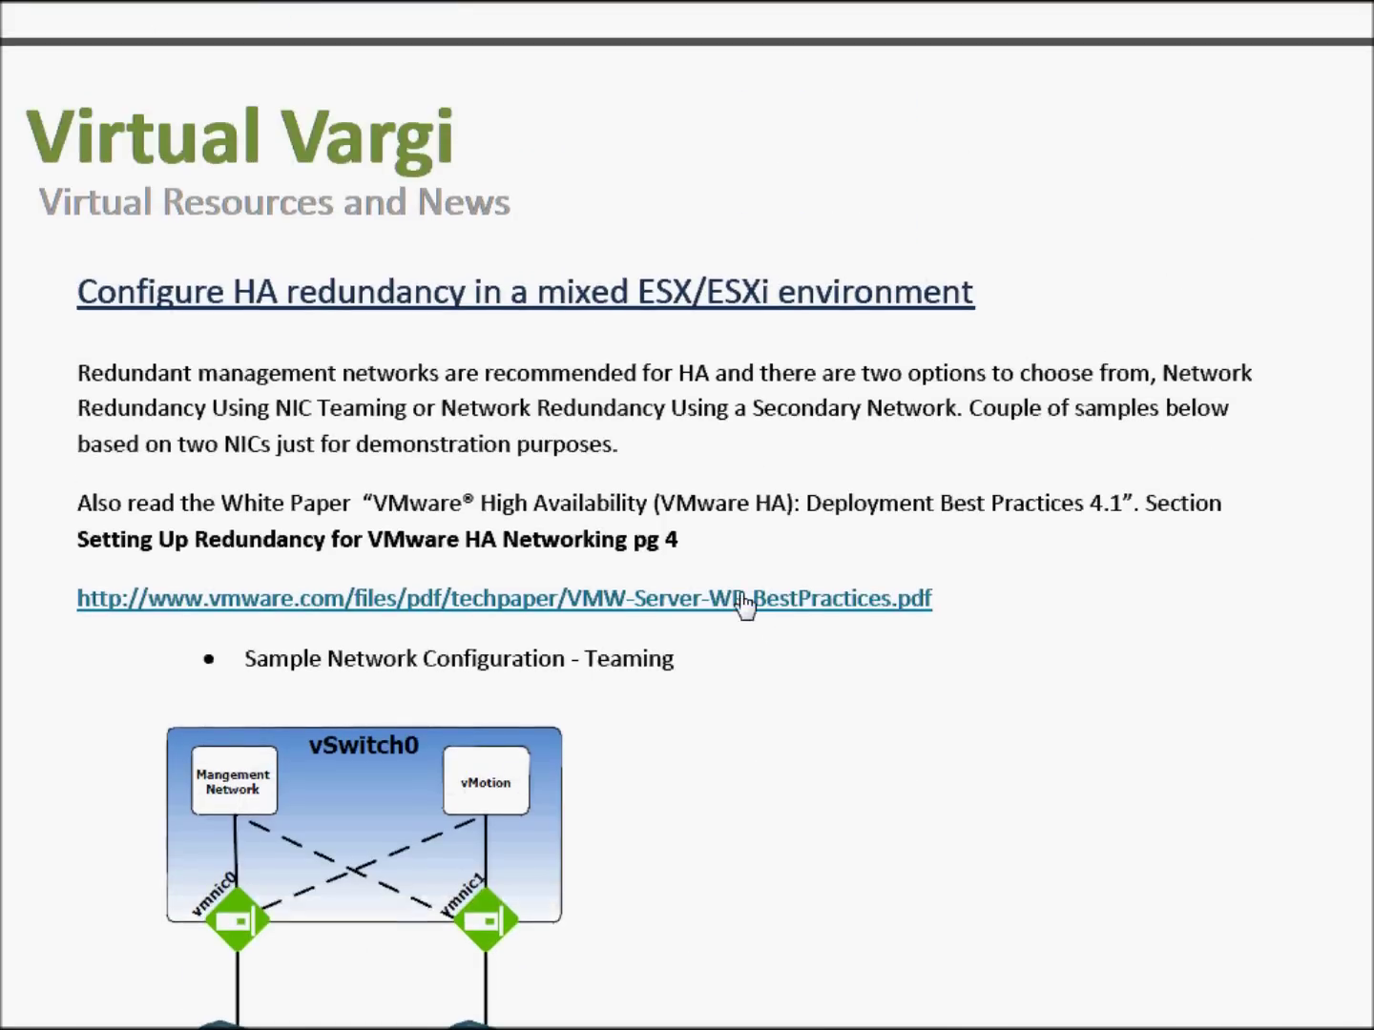
pyautogui.click(743, 598)
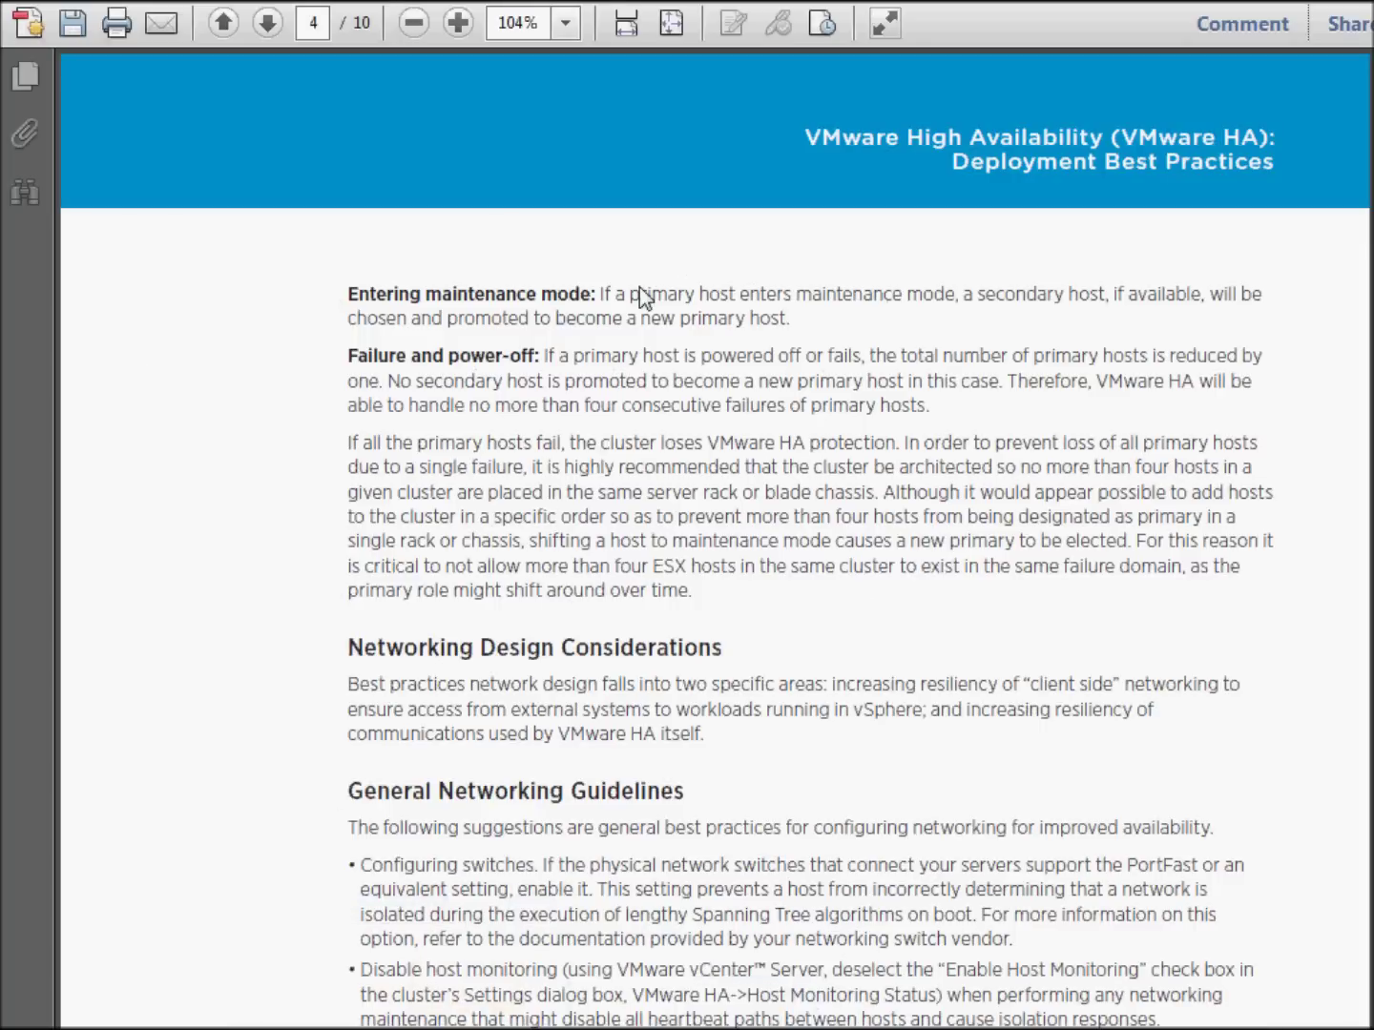
# - Read page 5's teaming requirements and vSwitch0 settings, including Failback = "No"
pyautogui.scroll(-1, 663, 530)
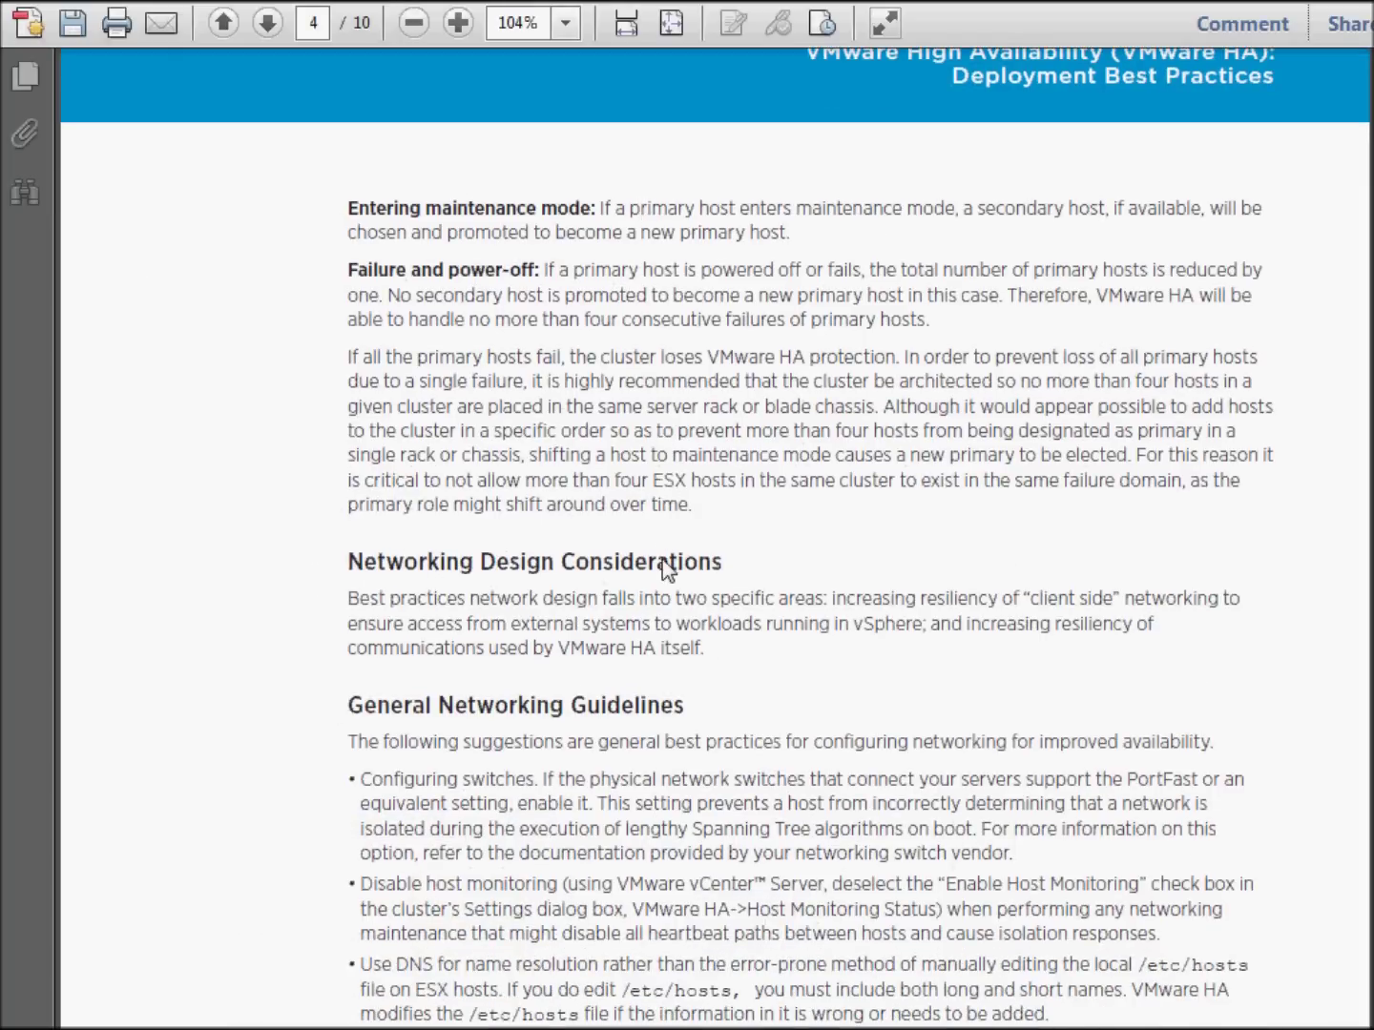
pyautogui.moveTo(348, 563); pyautogui.dragTo(757, 604)
pyautogui.scroll(-3, 773, 605)
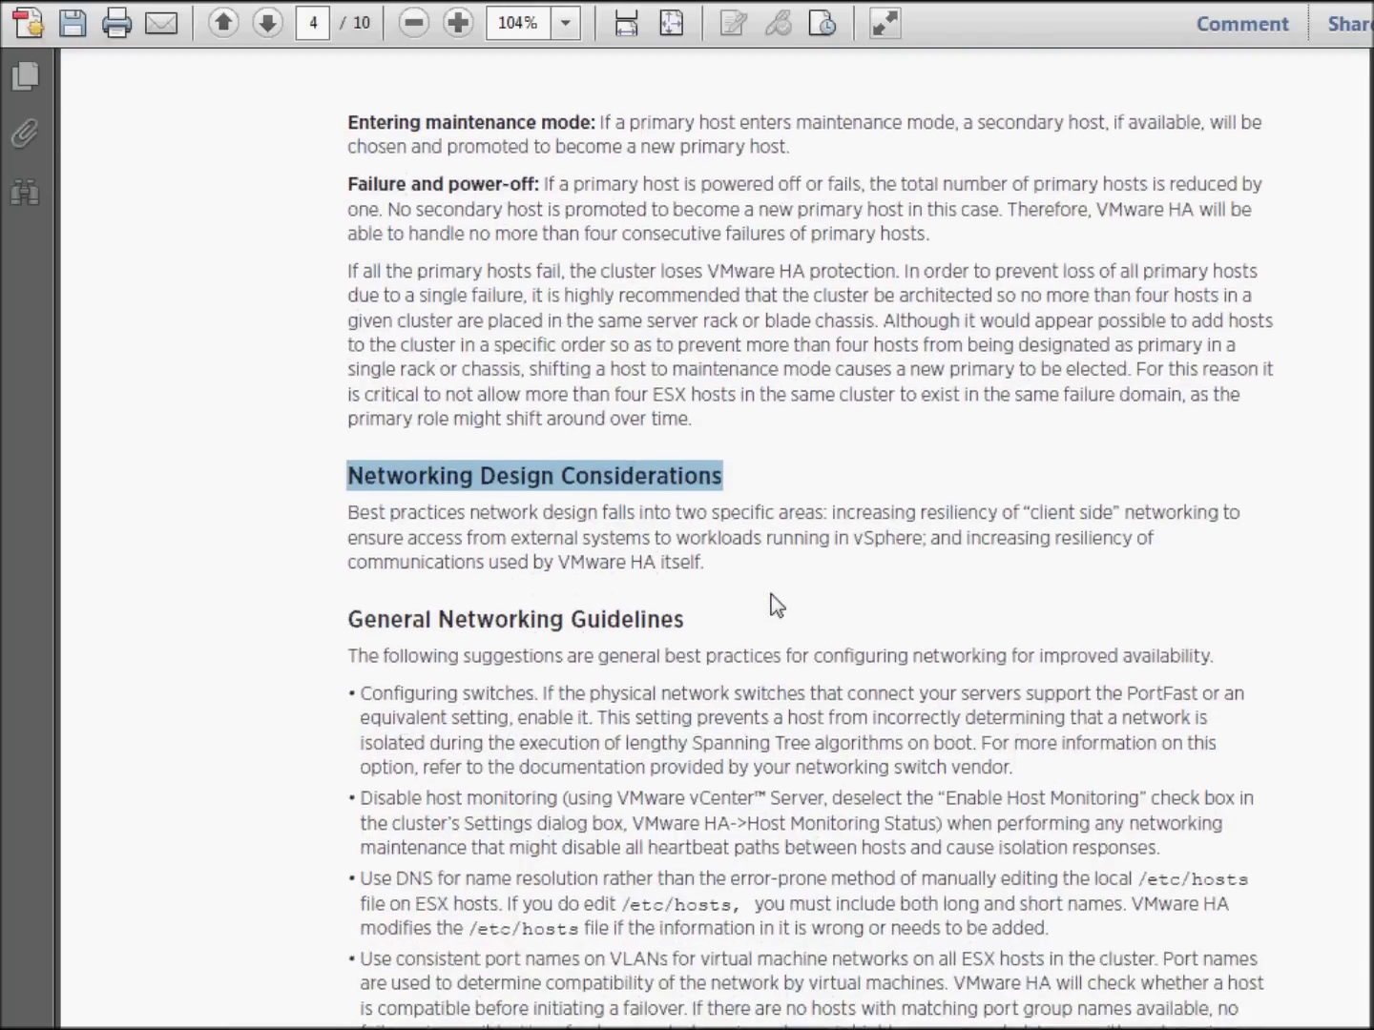
pyautogui.scroll(-10, 773, 604)
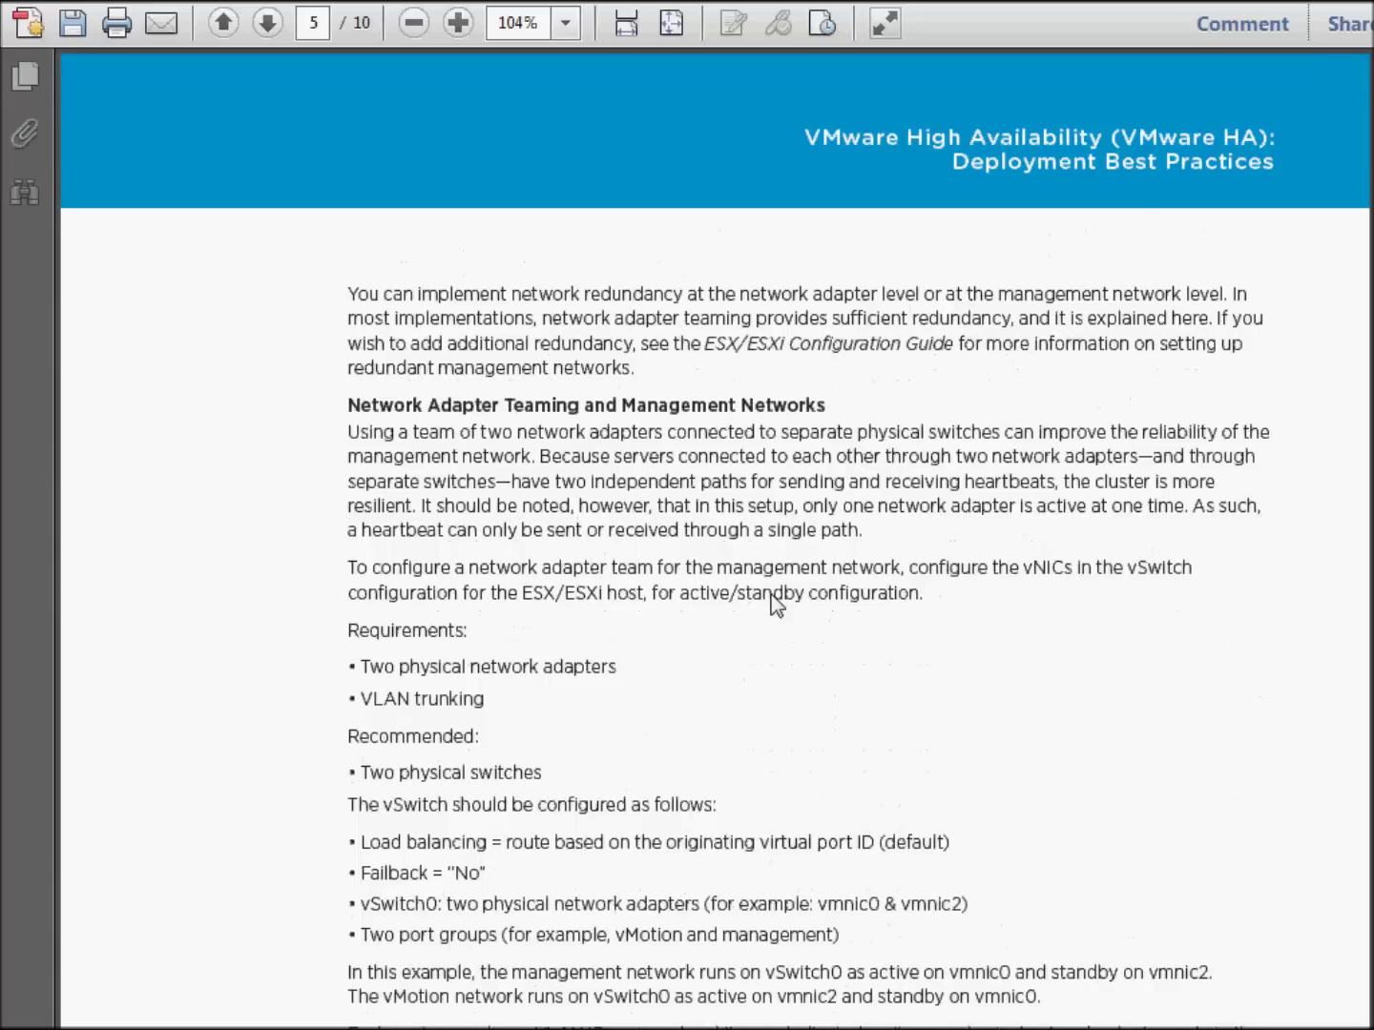
pyautogui.scroll(-1, 778, 605)
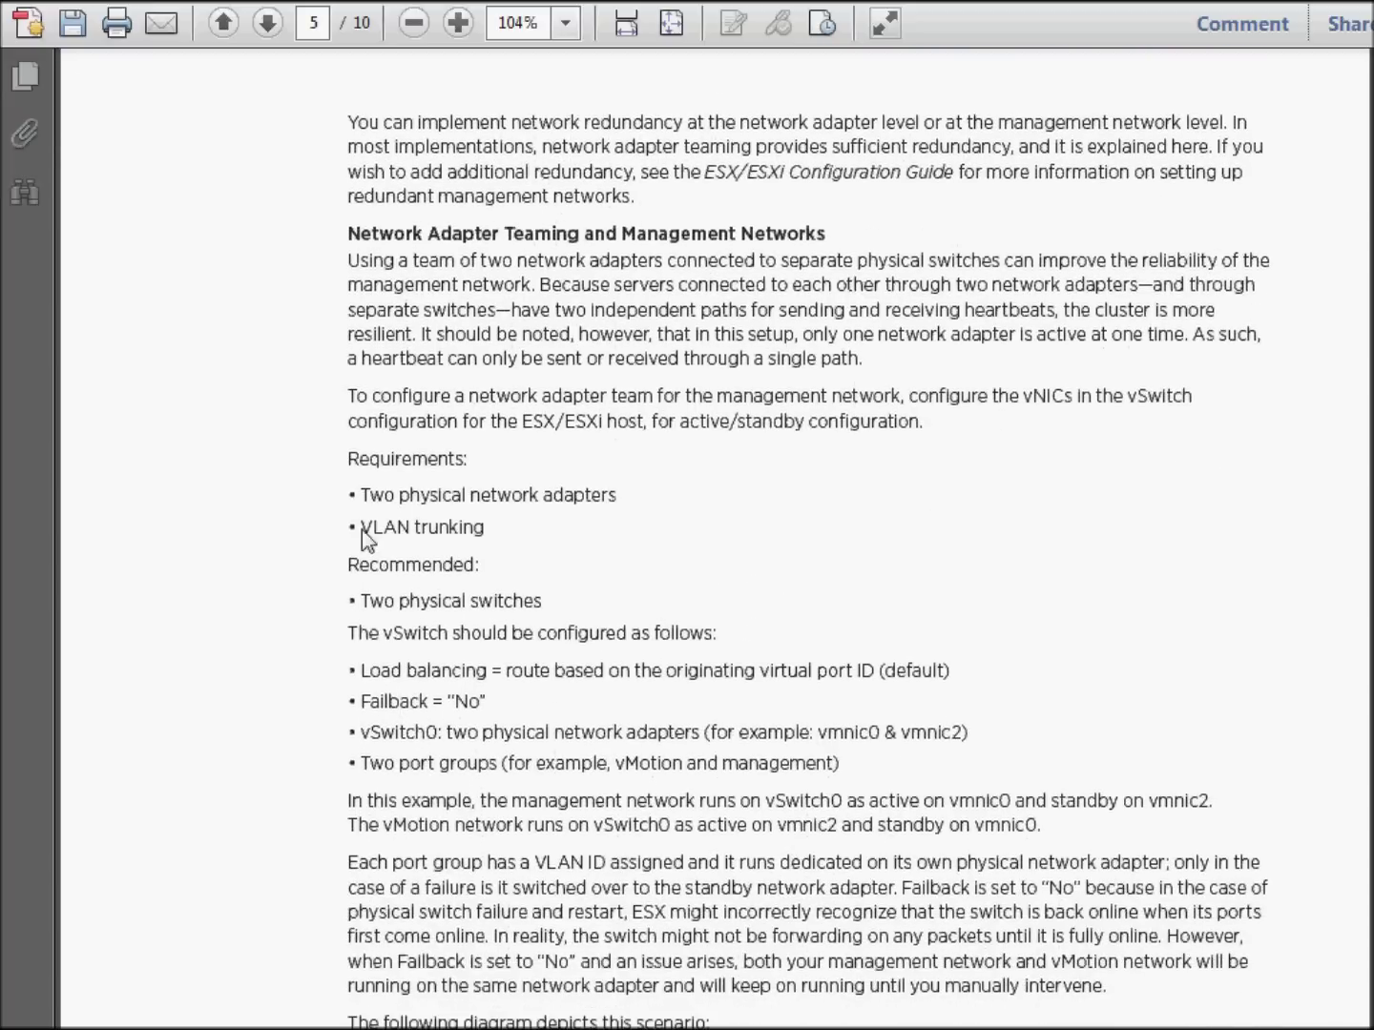
pyautogui.moveTo(347, 504); pyautogui.dragTo(875, 777)
pyautogui.click(500, 727)
pyautogui.moveTo(549, 732); pyautogui.dragTo(361, 701)
pyautogui.click(589, 495)
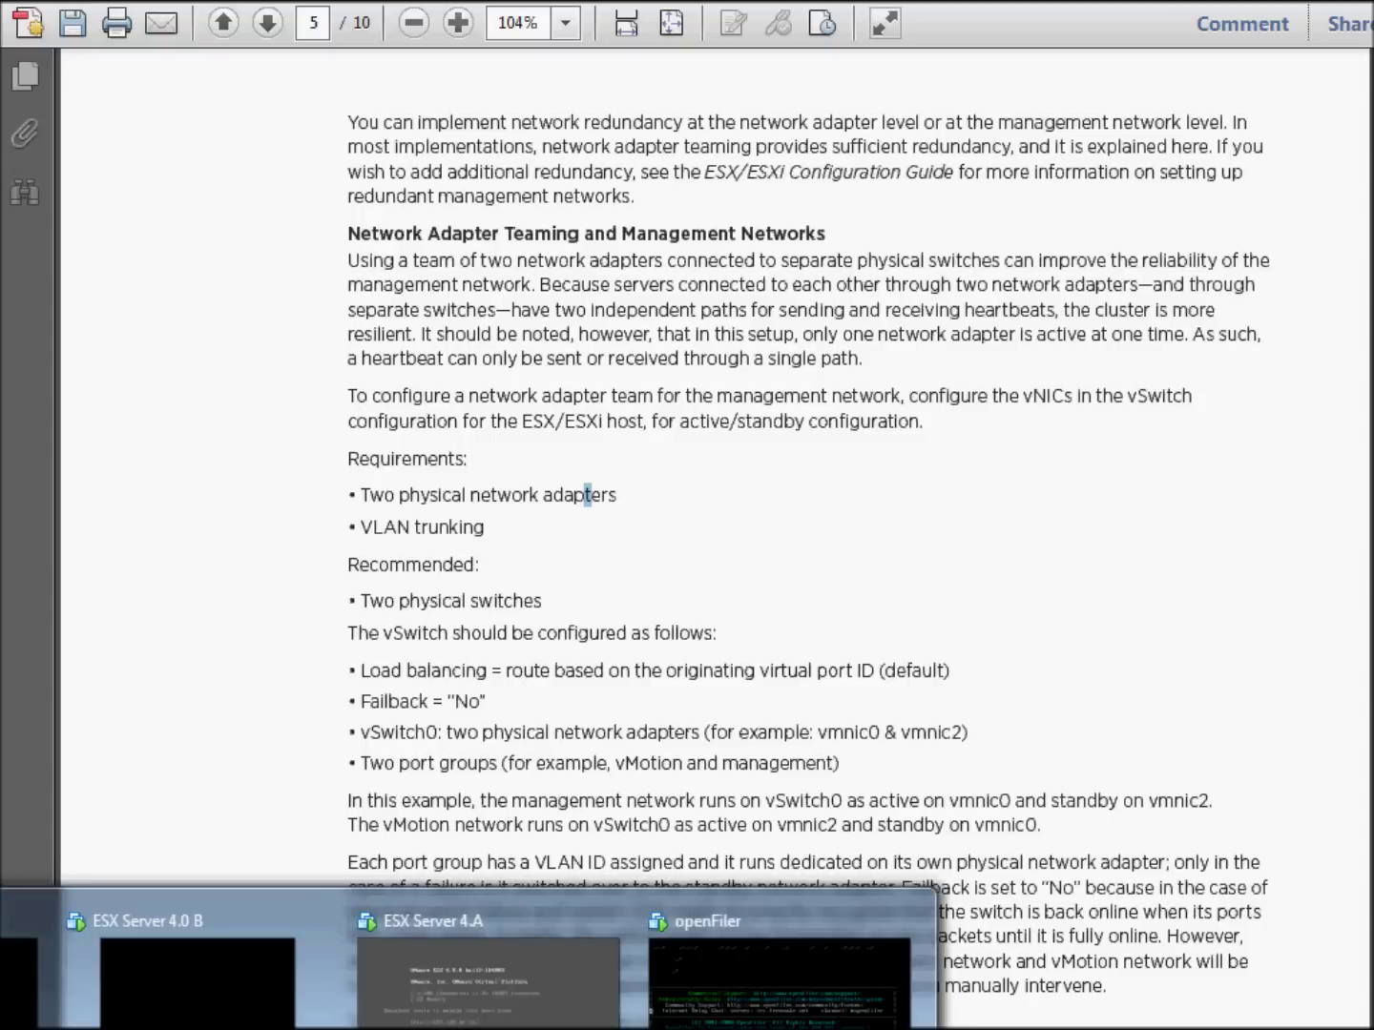
# - Check esxa.testlab.local's Service Console port teaming: active vmnic0, standby vmnic2, failback No
pyautogui.click(474, 1029)
pyautogui.click(234, 171)
pyautogui.click(634, 329)
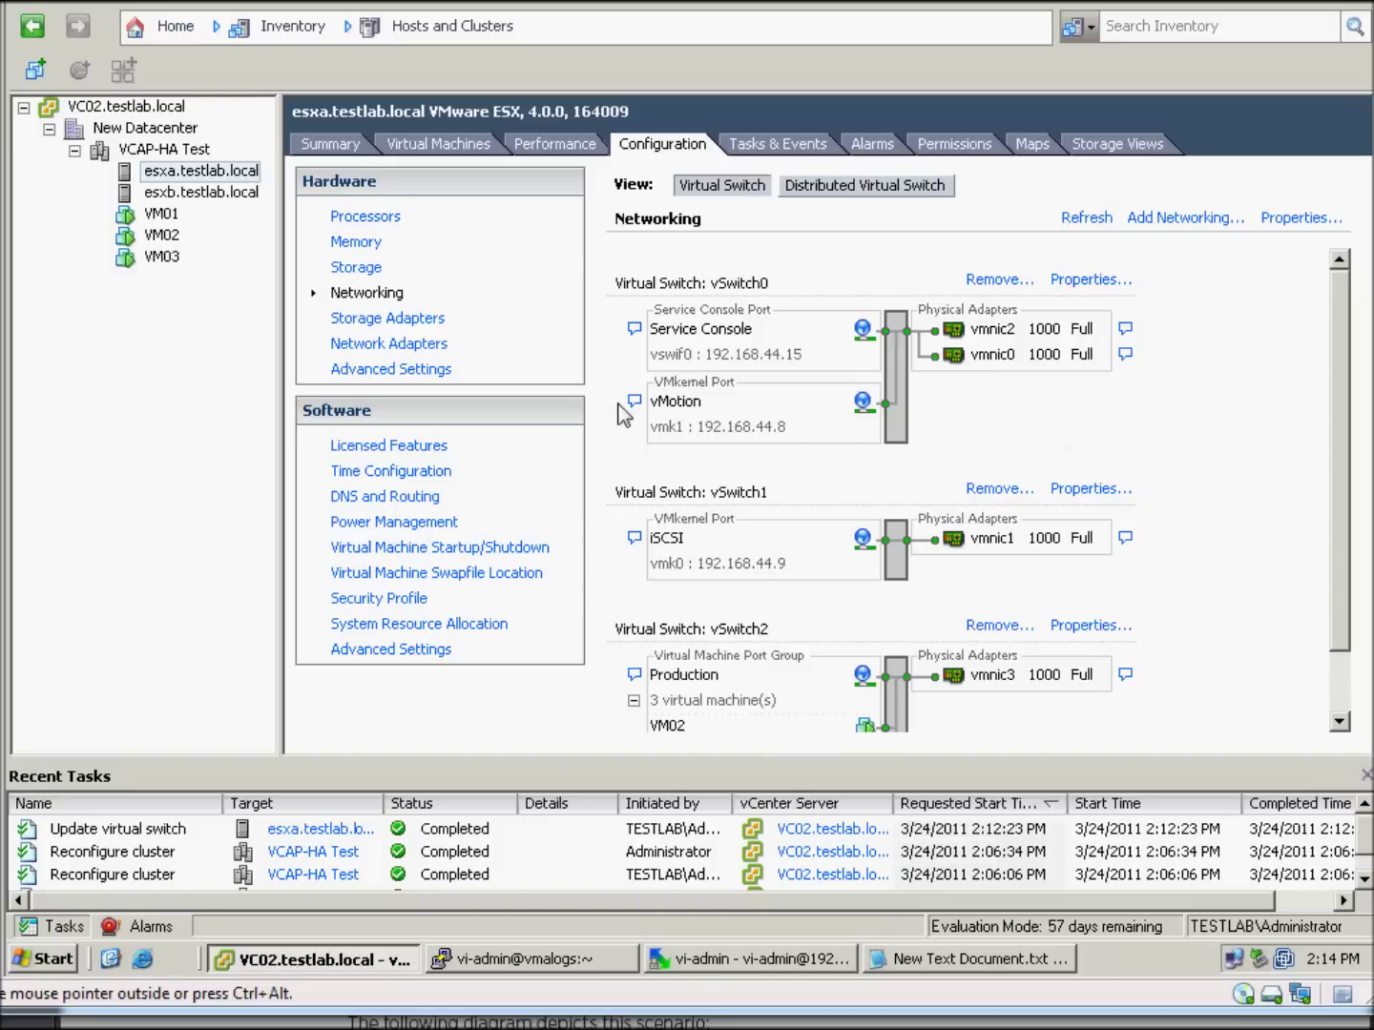
# - Verify the vMotion port group on vSwitch0 uses vmnic2 active and vmnic0 standby
pyautogui.click(634, 402)
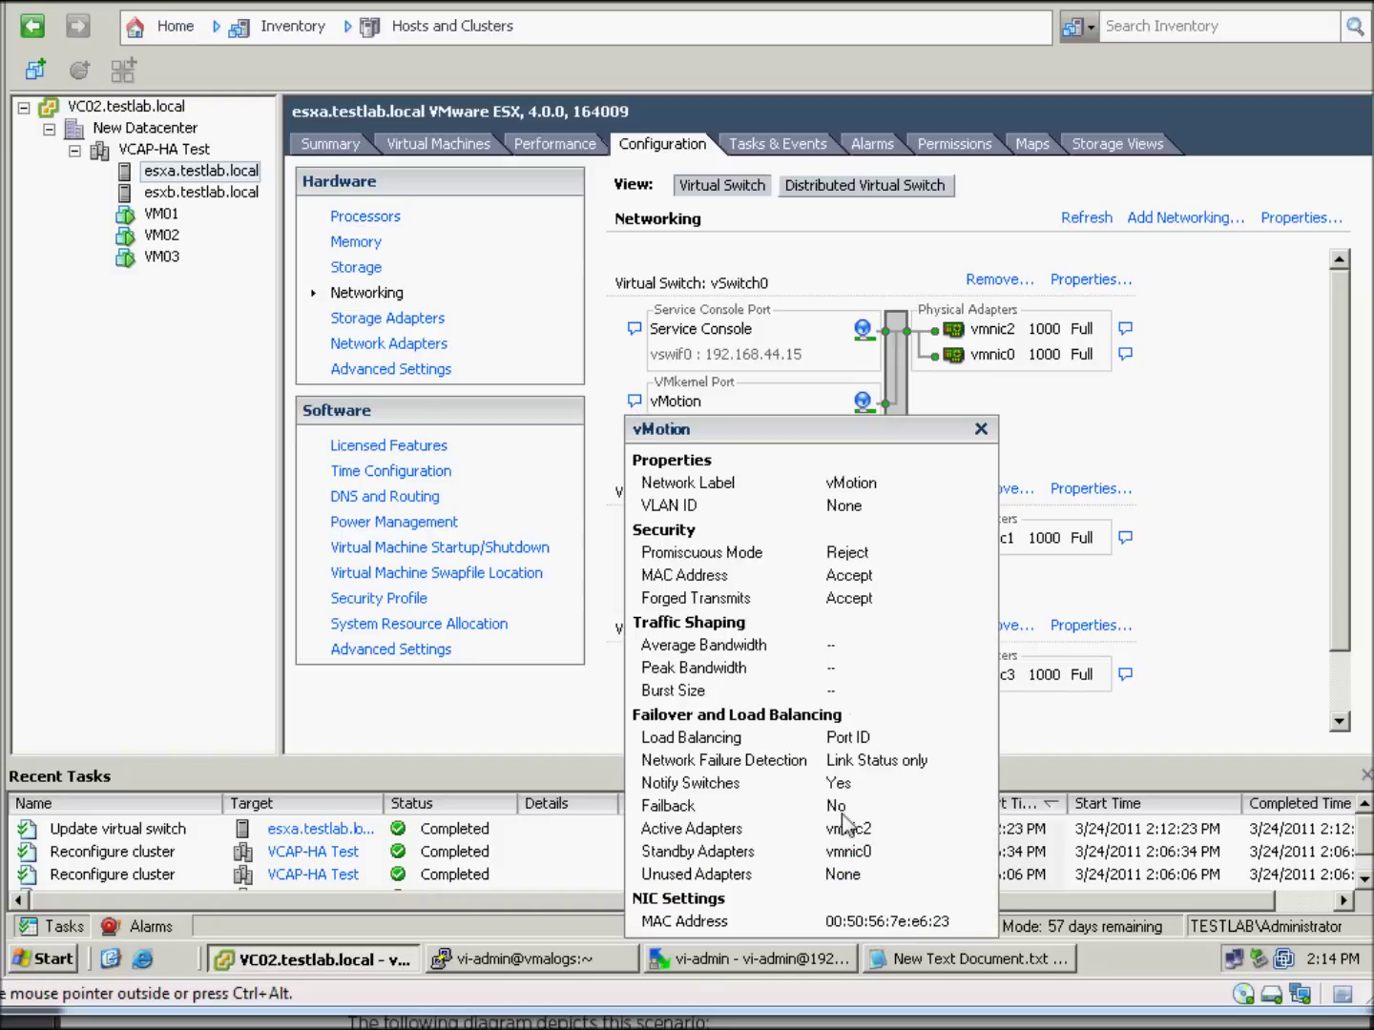
pyautogui.click(1083, 284)
pyautogui.click(305, 236)
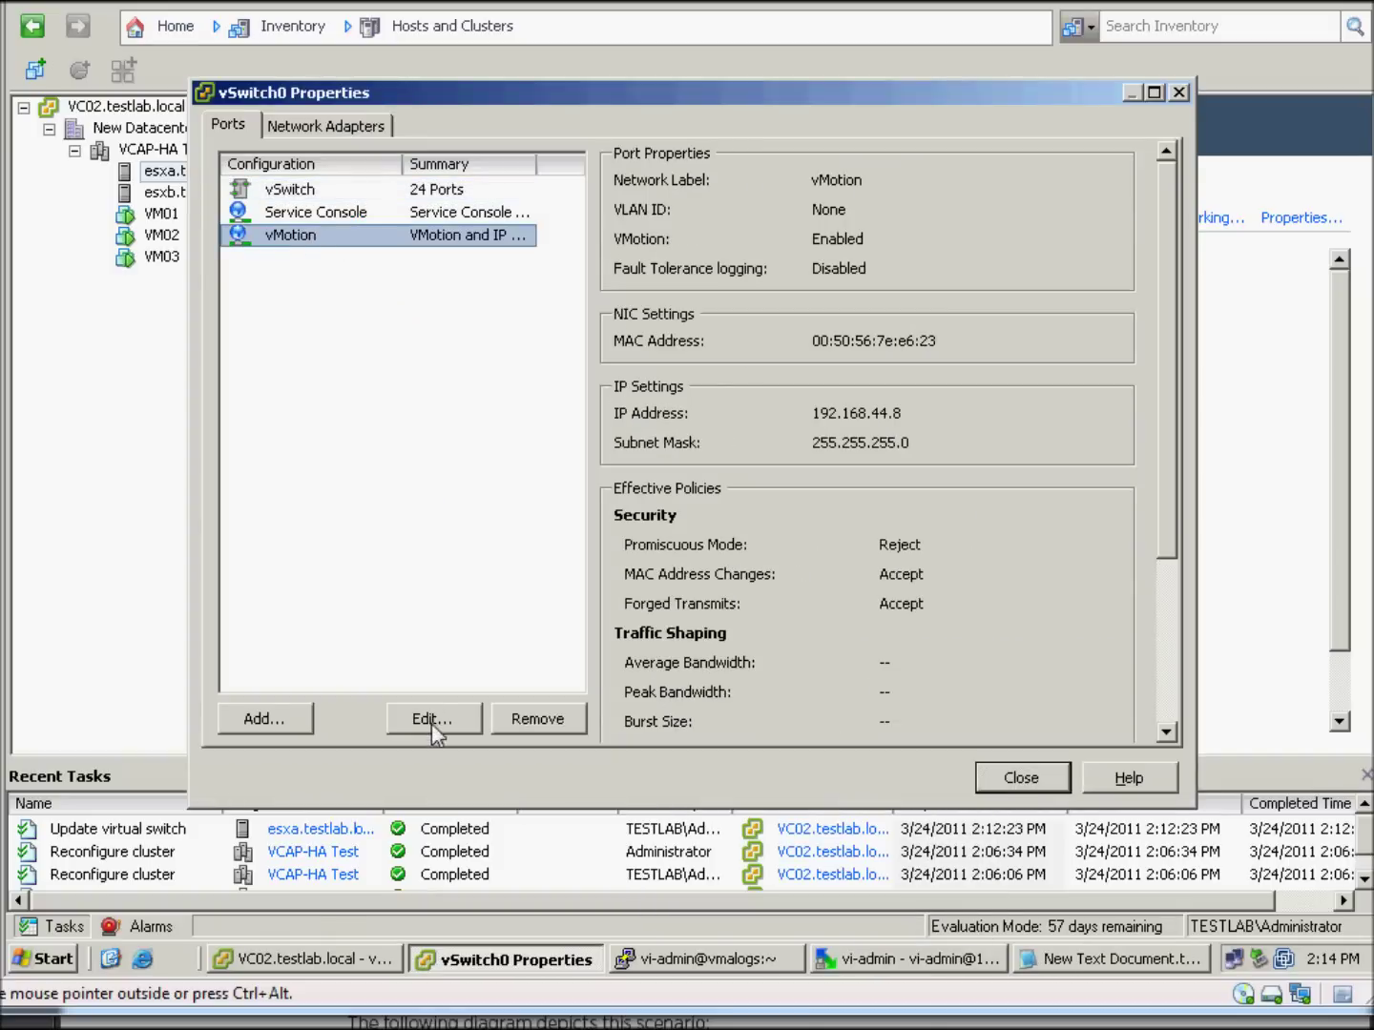
pyautogui.click(432, 721)
pyautogui.click(742, 74)
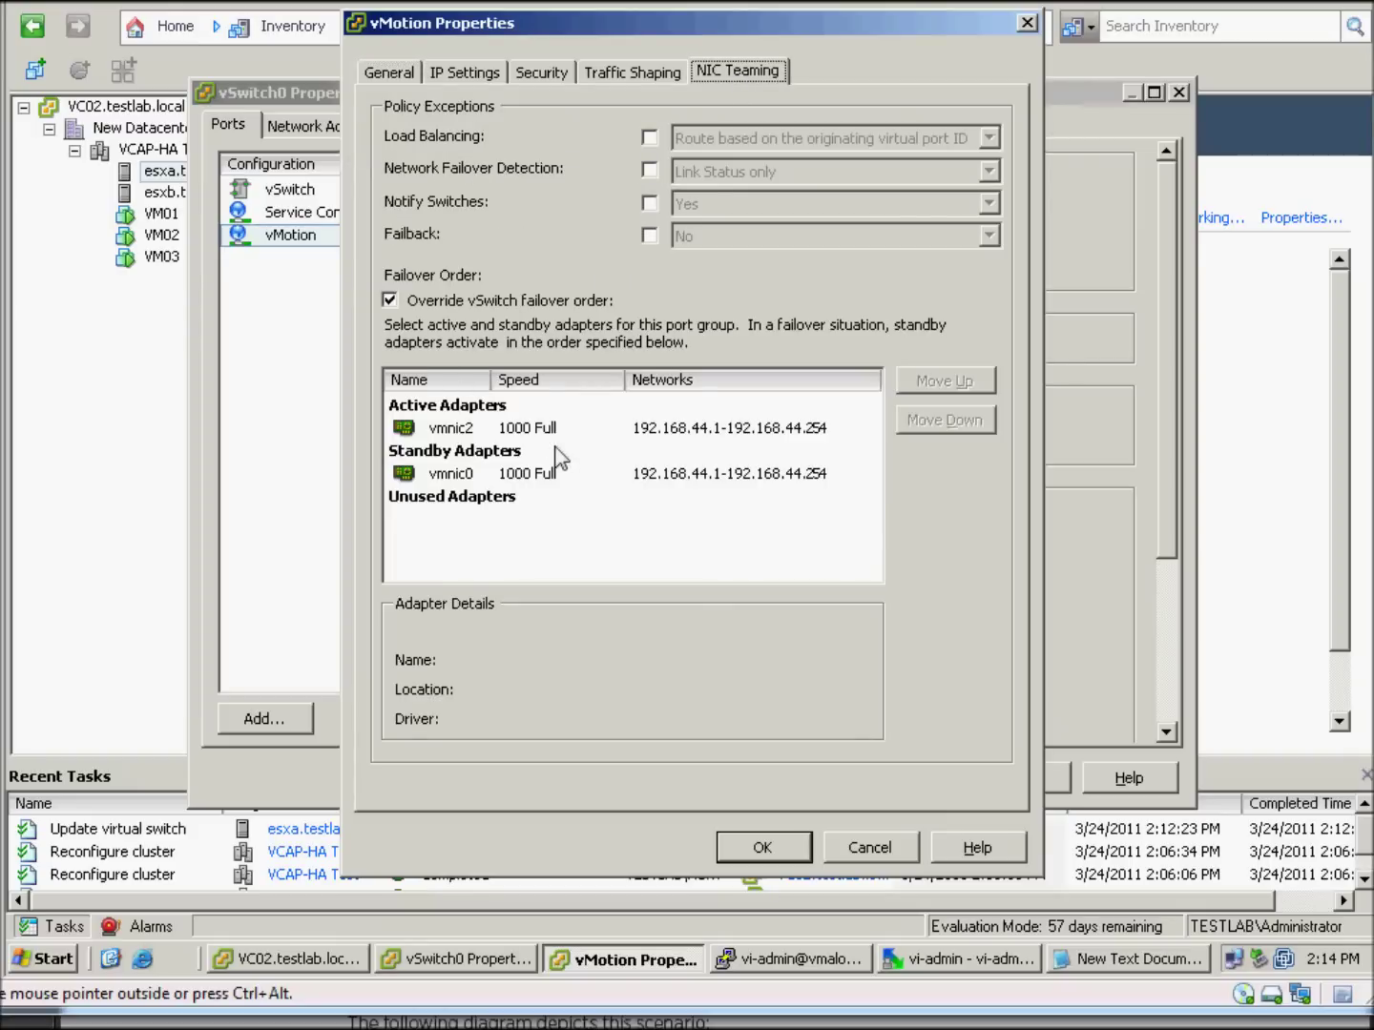
pyautogui.click(870, 846)
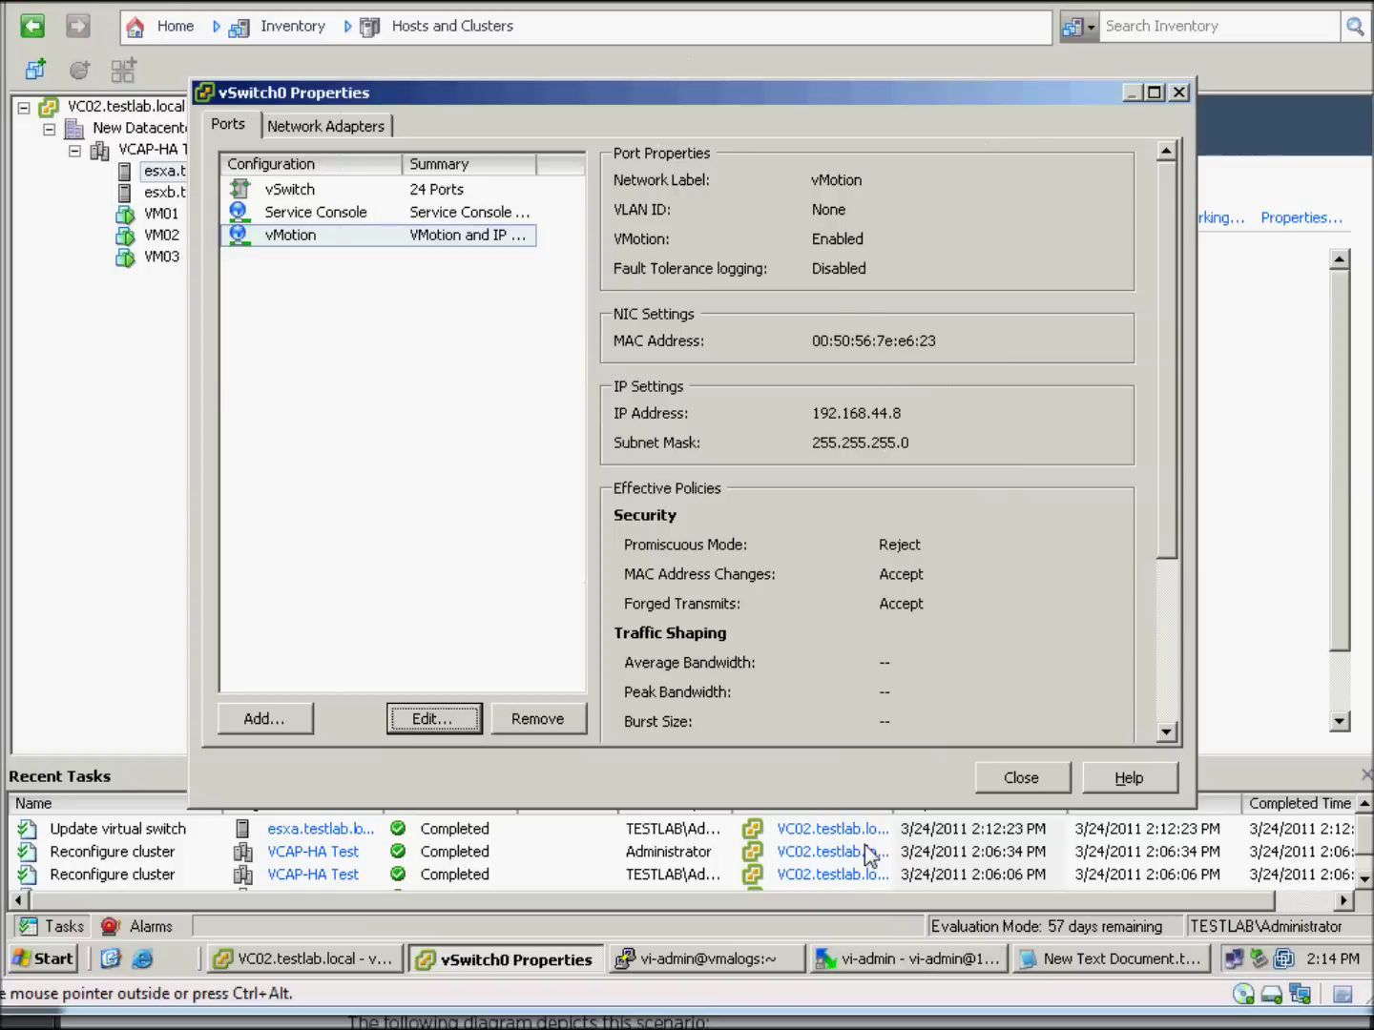
pyautogui.hotkey('alt', 'Tab')
# - View the white paper's vSwitch0 teaming diagram, then find the Virtual Vargi HA alarms section
pyautogui.scroll(1, 601, 617)
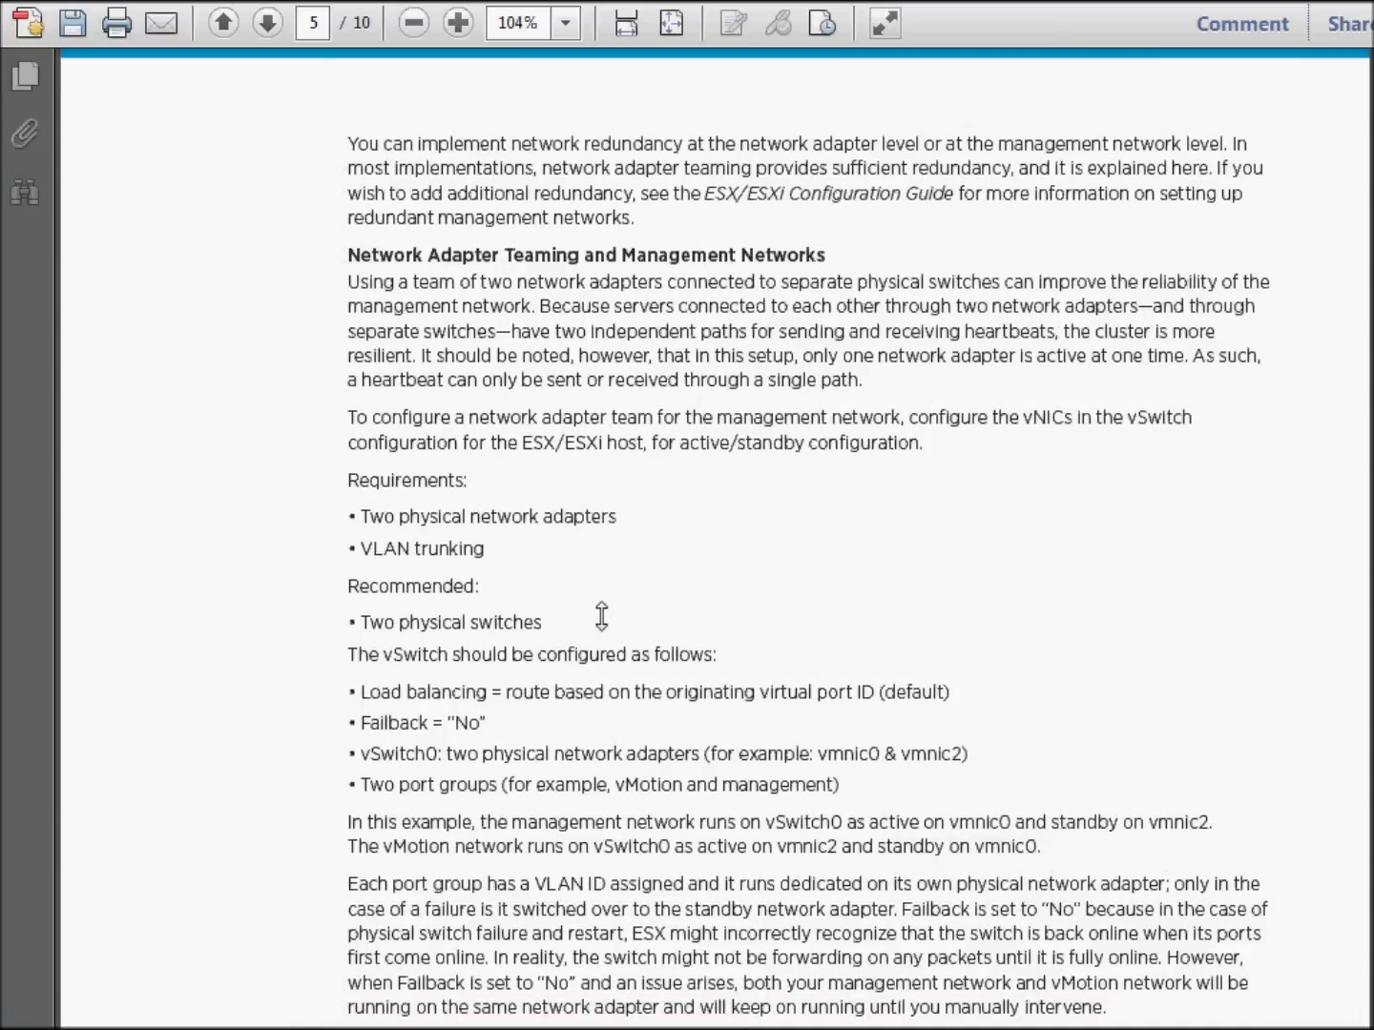
pyautogui.scroll(-4, 601, 618)
pyautogui.scroll(-4, 605, 618)
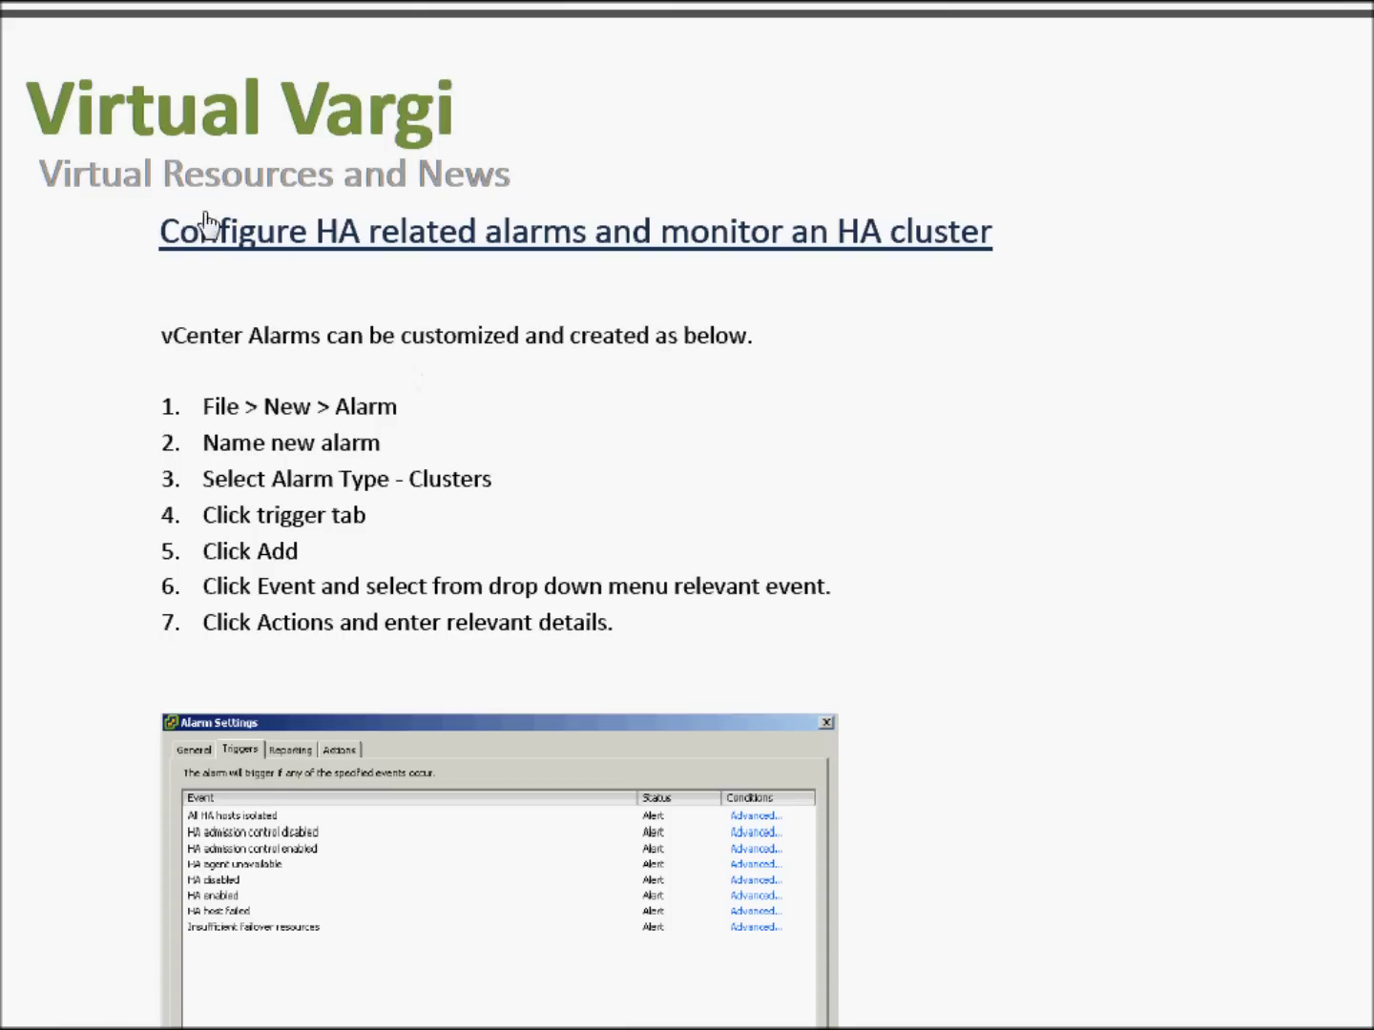
pyautogui.moveTo(160, 232); pyautogui.dragTo(898, 279)
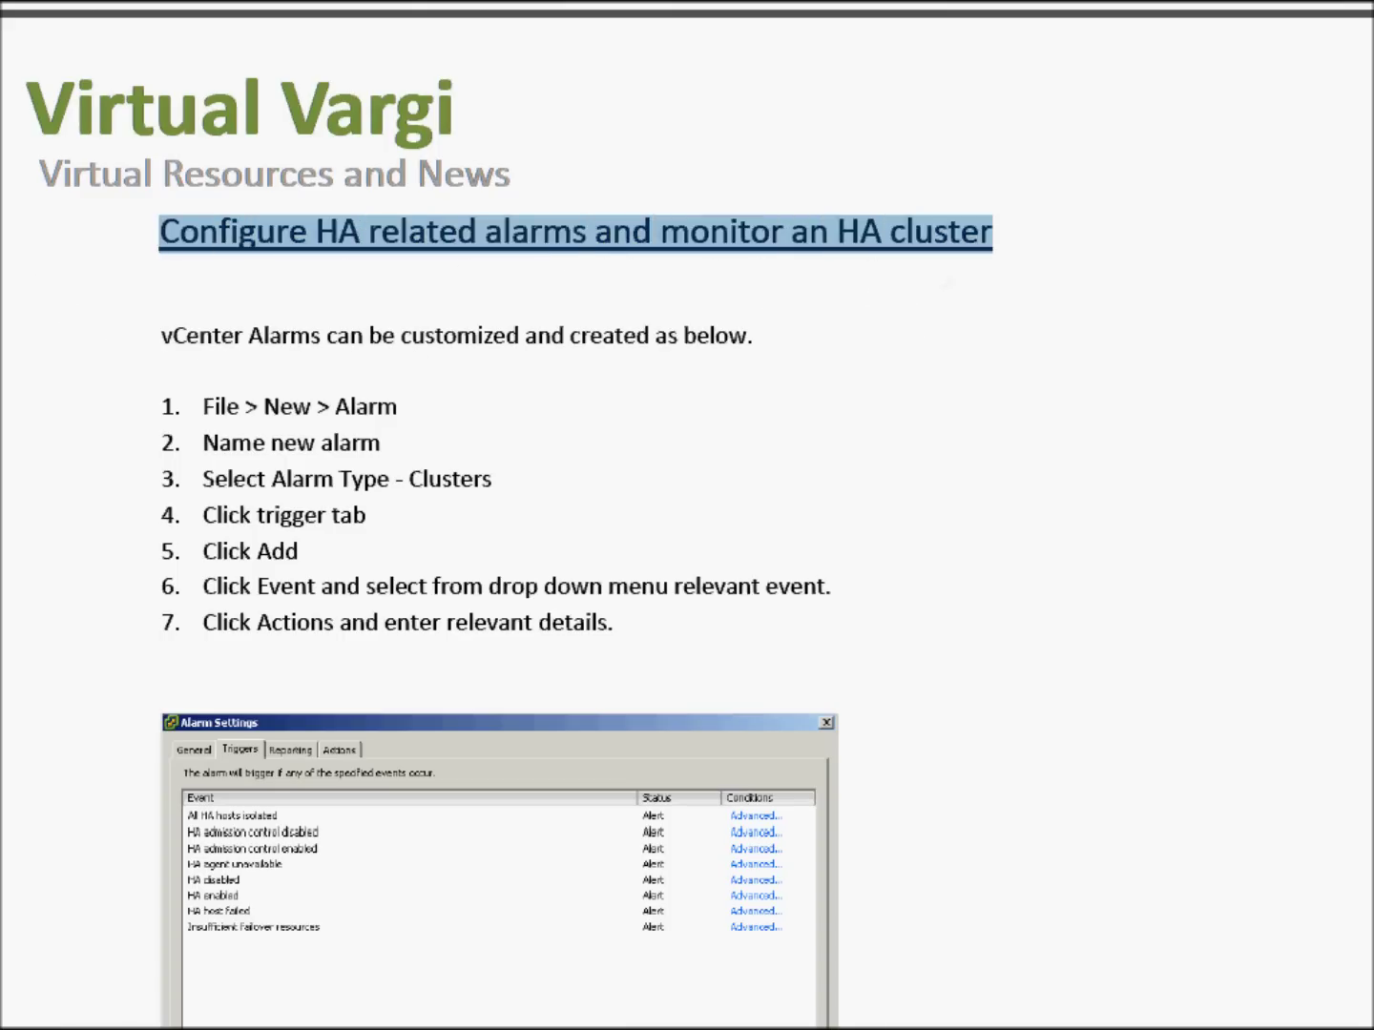
# - Review the seven numbered steps for creating an HA alarm in the notes
pyautogui.scroll(-1, 700, 376)
pyautogui.moveTo(193, 359); pyautogui.dragTo(705, 544)
pyautogui.press('Right')
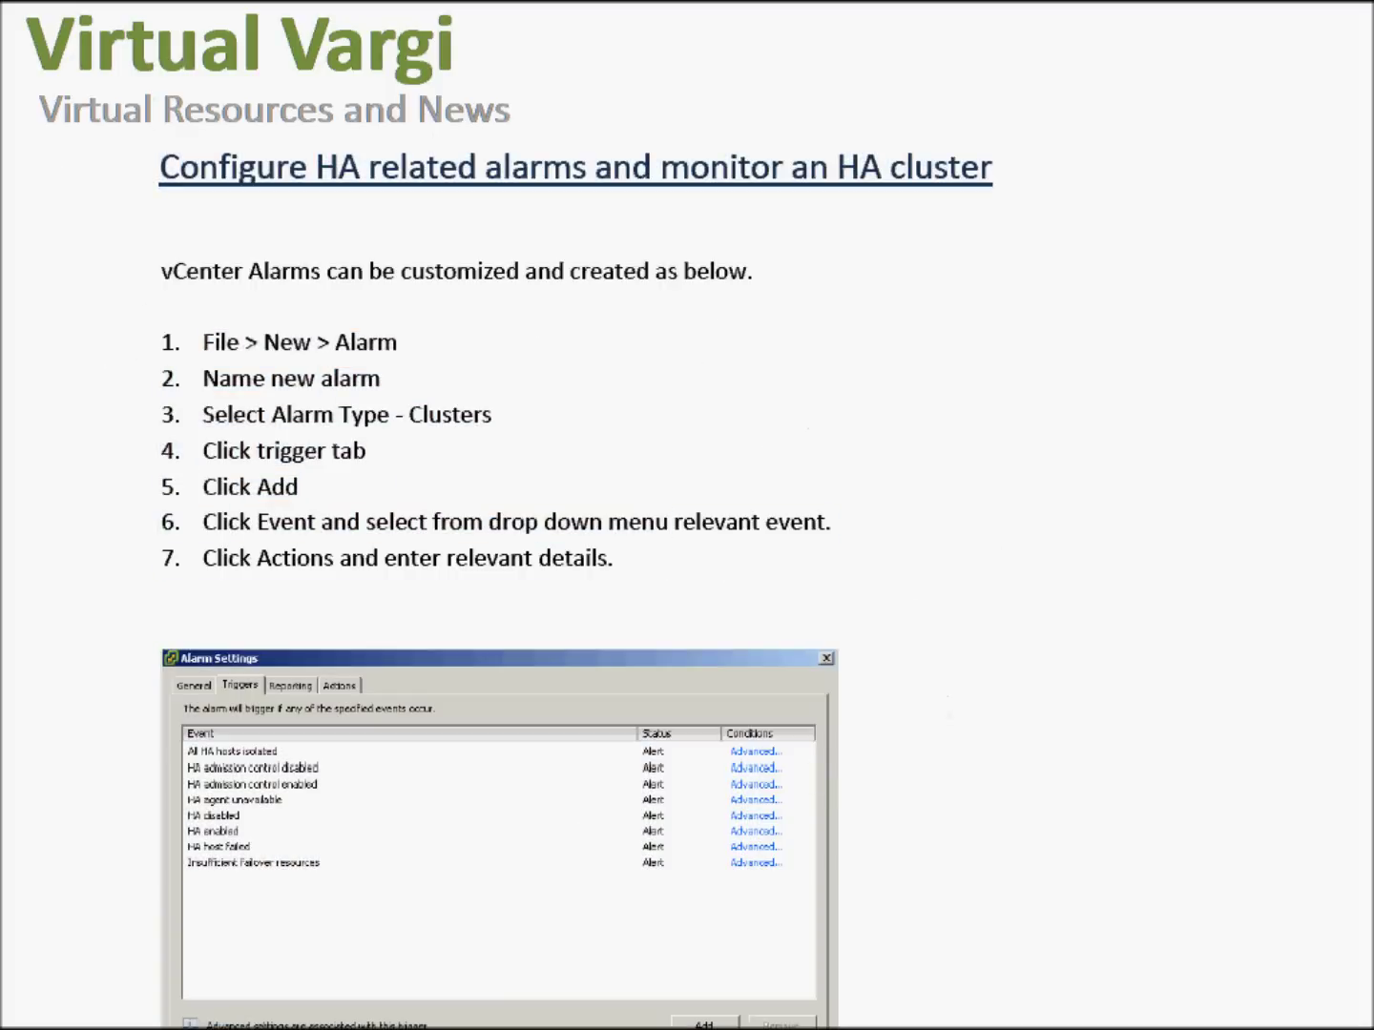
pyautogui.moveTo(469, 1029)
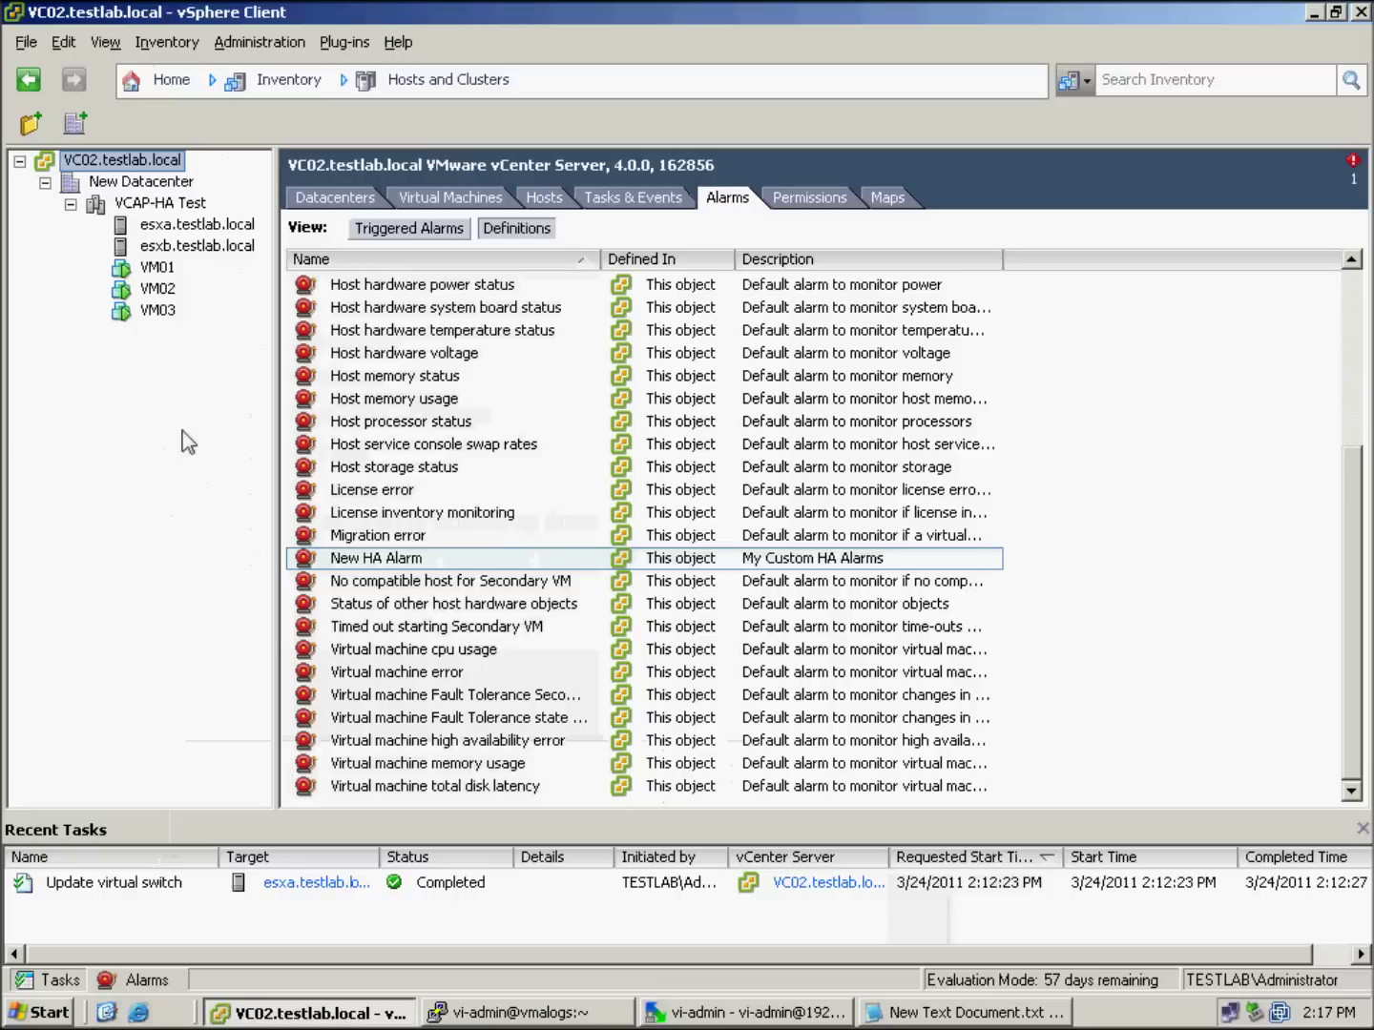
# - Browse the alarm definitions for New Datacenter, VCAP-HA Test and the vCenter server
pyautogui.click(396, 563)
pyautogui.click(401, 561)
pyautogui.click(458, 580)
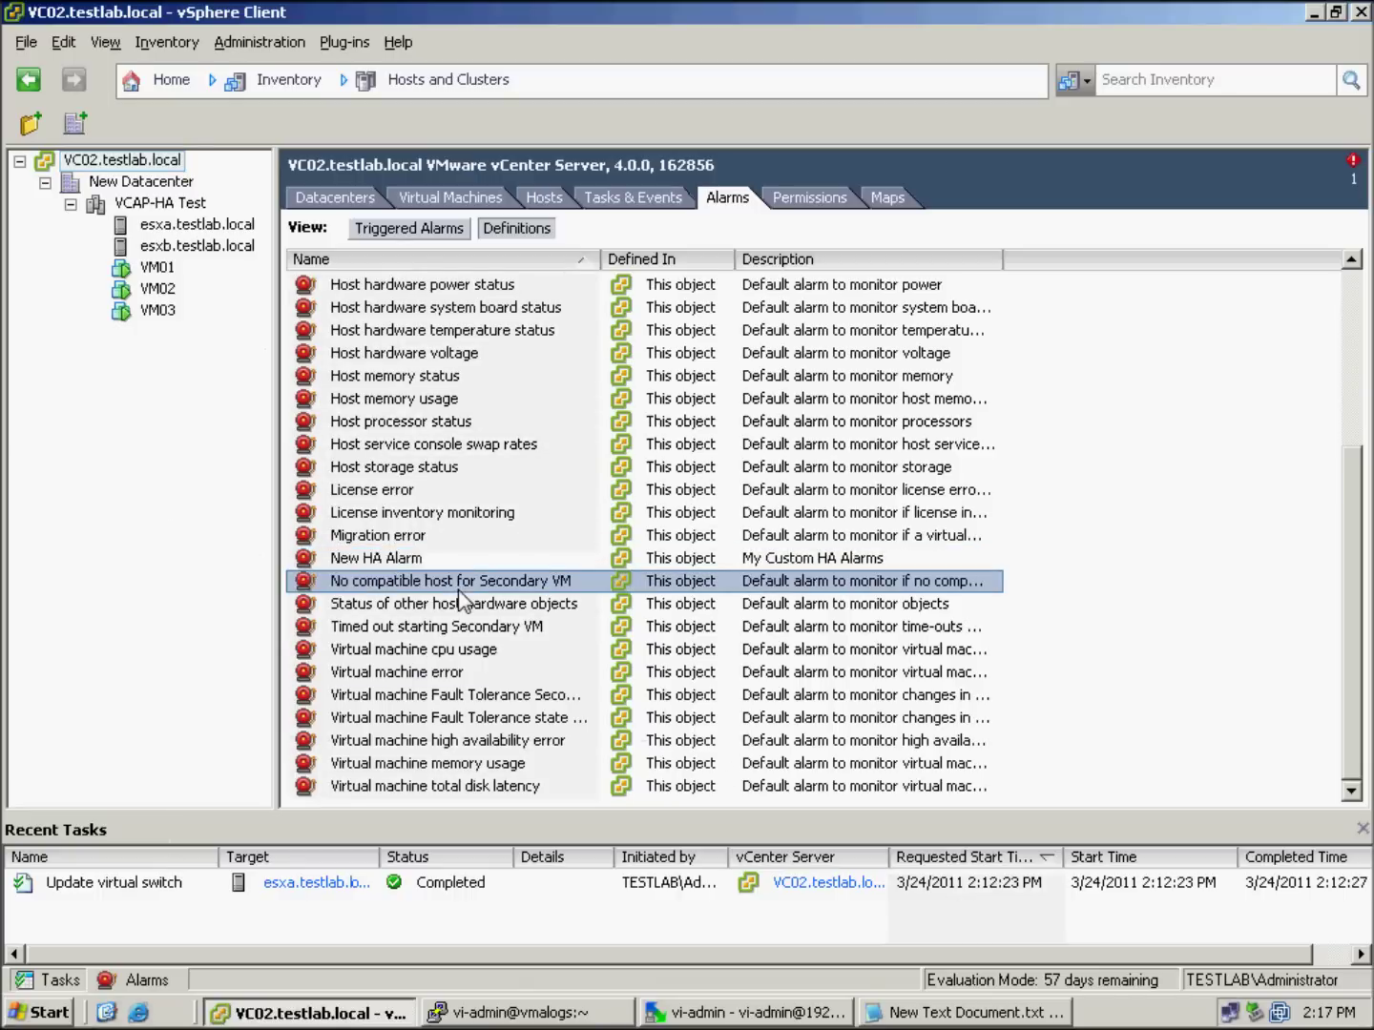
pyautogui.click(437, 561)
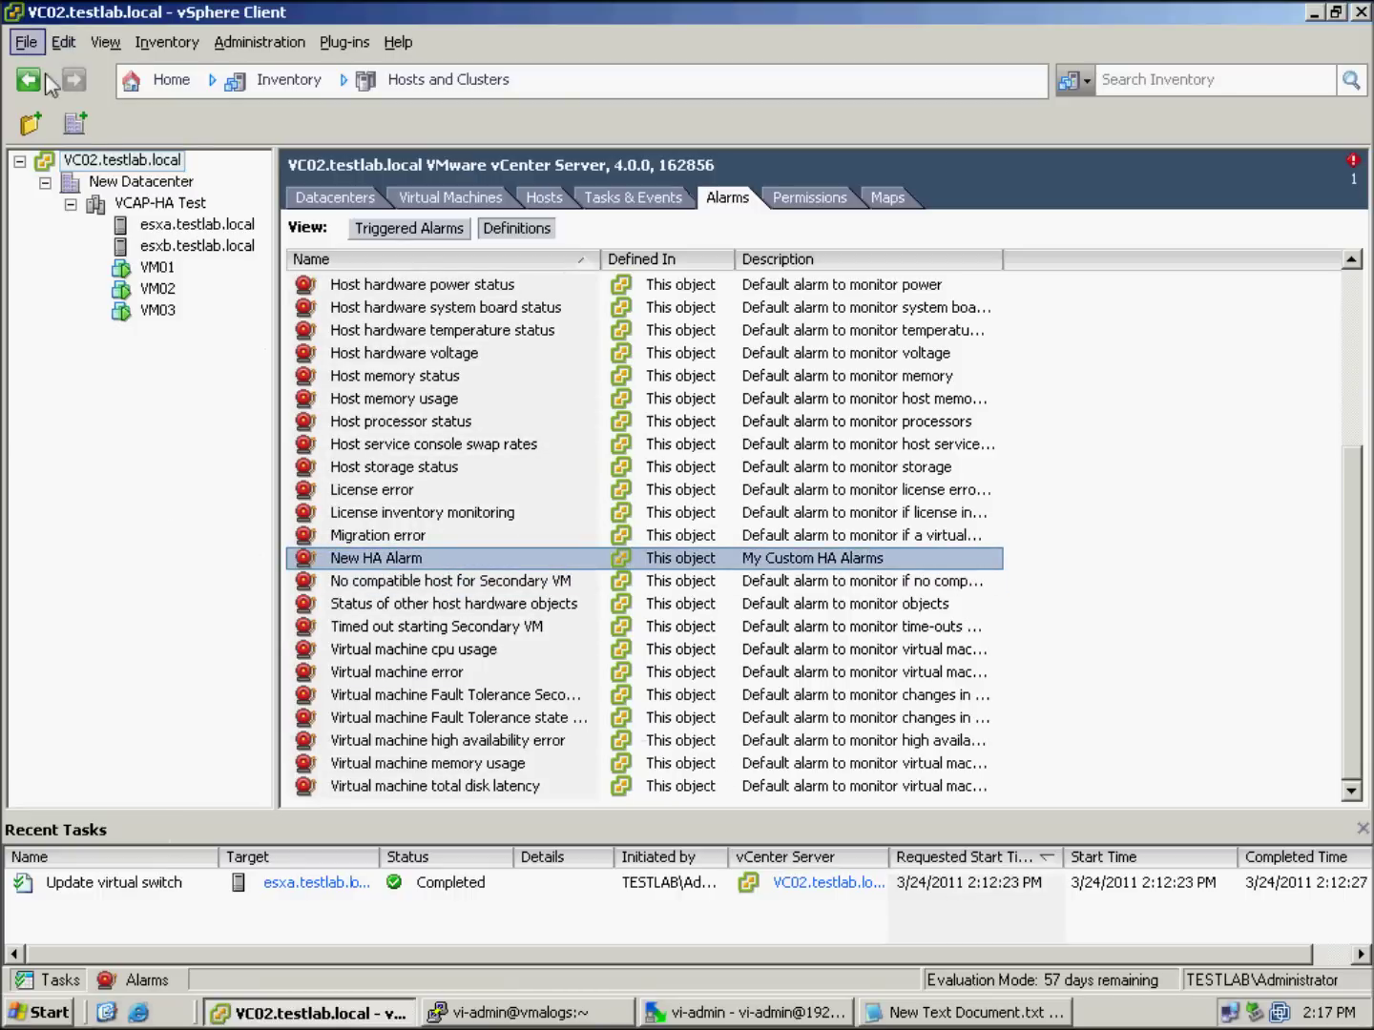
pyautogui.click(105, 182)
pyautogui.click(131, 204)
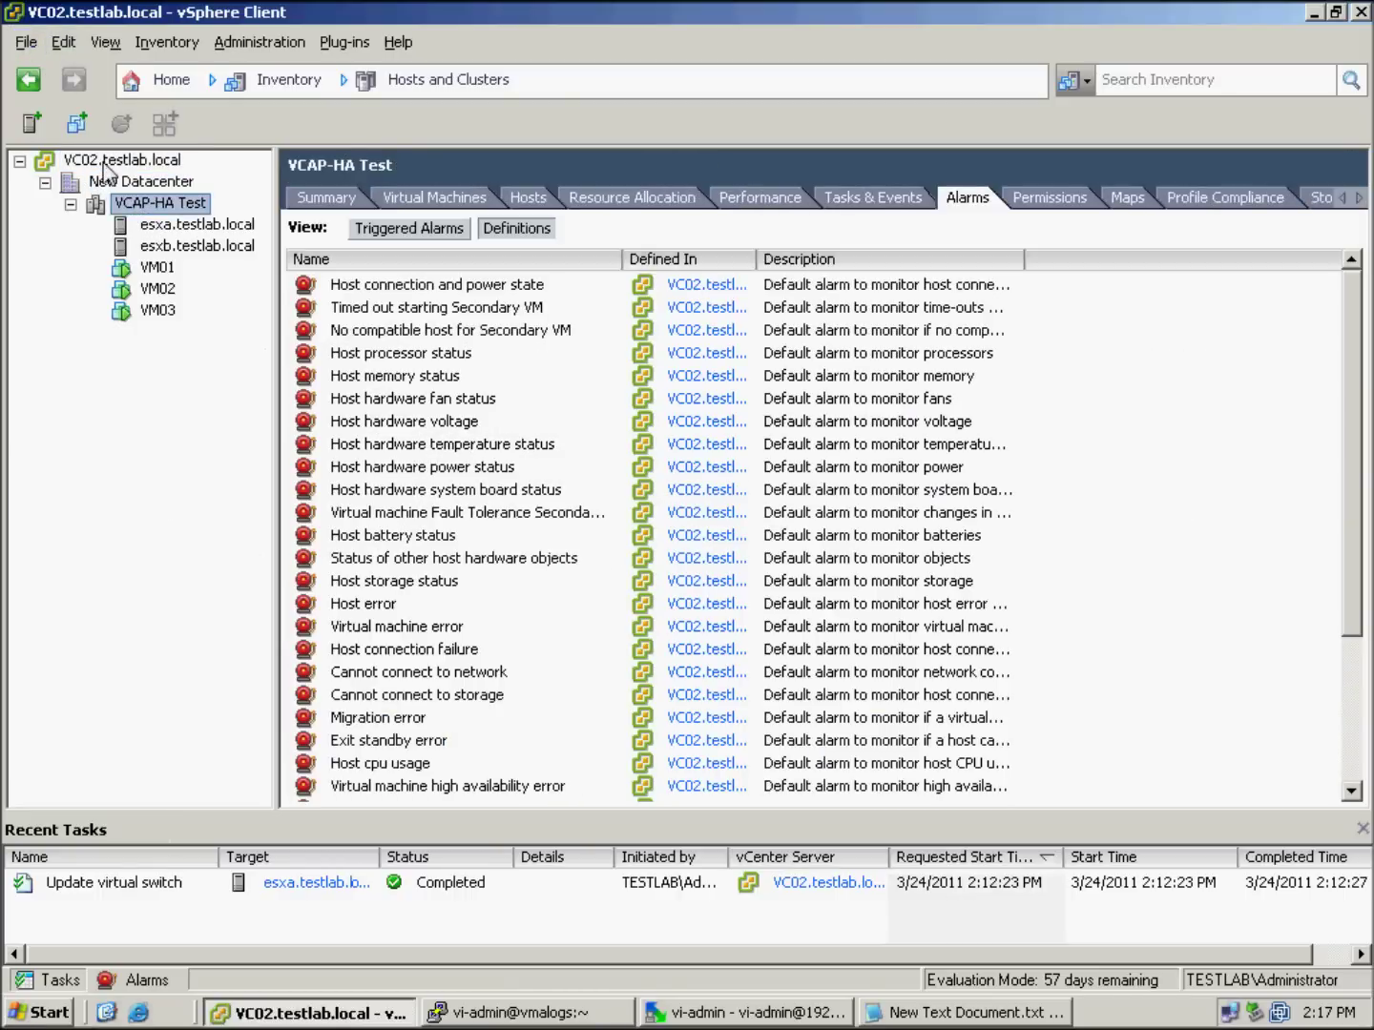
pyautogui.click(105, 160)
# - Start a new alarm definition and cancel it
pyautogui.click(27, 41)
pyautogui.moveTo(272, 81)
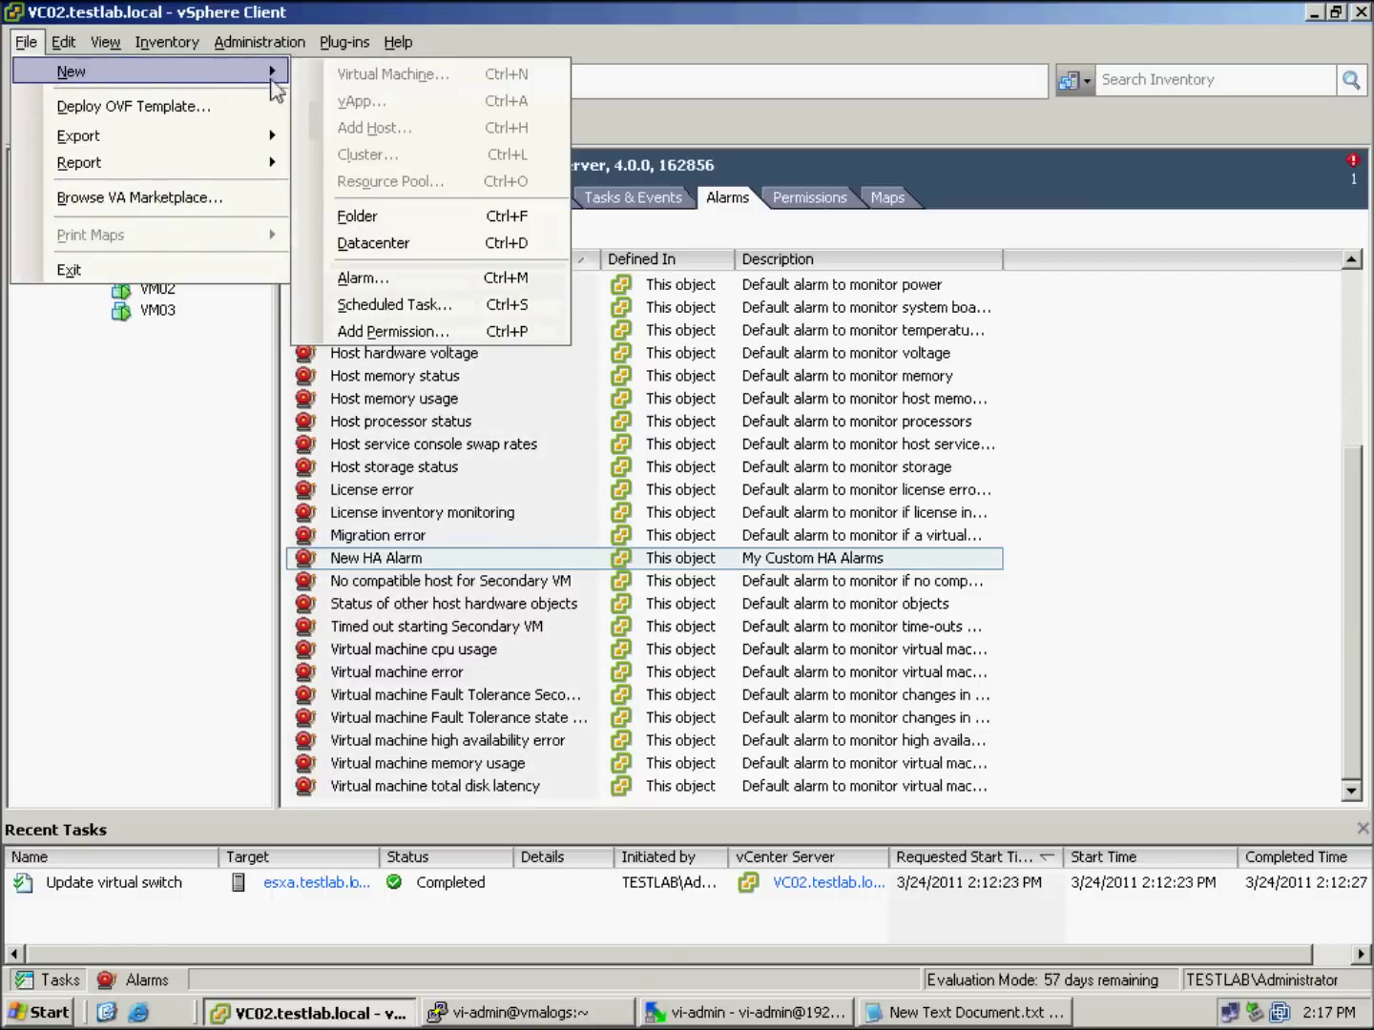
pyautogui.click(367, 278)
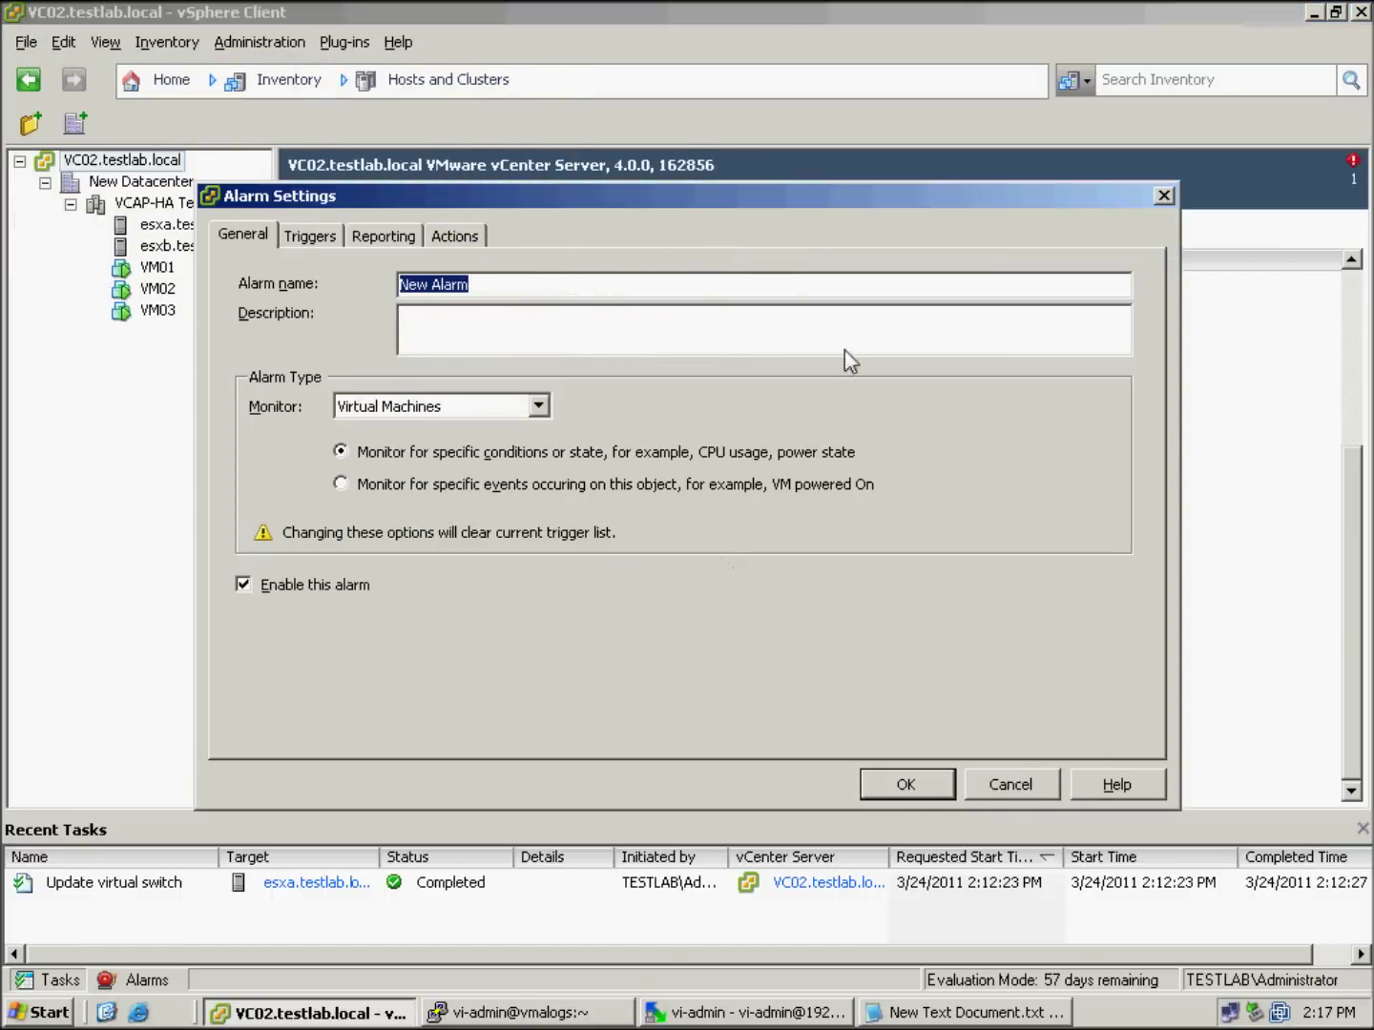
pyautogui.click(1030, 783)
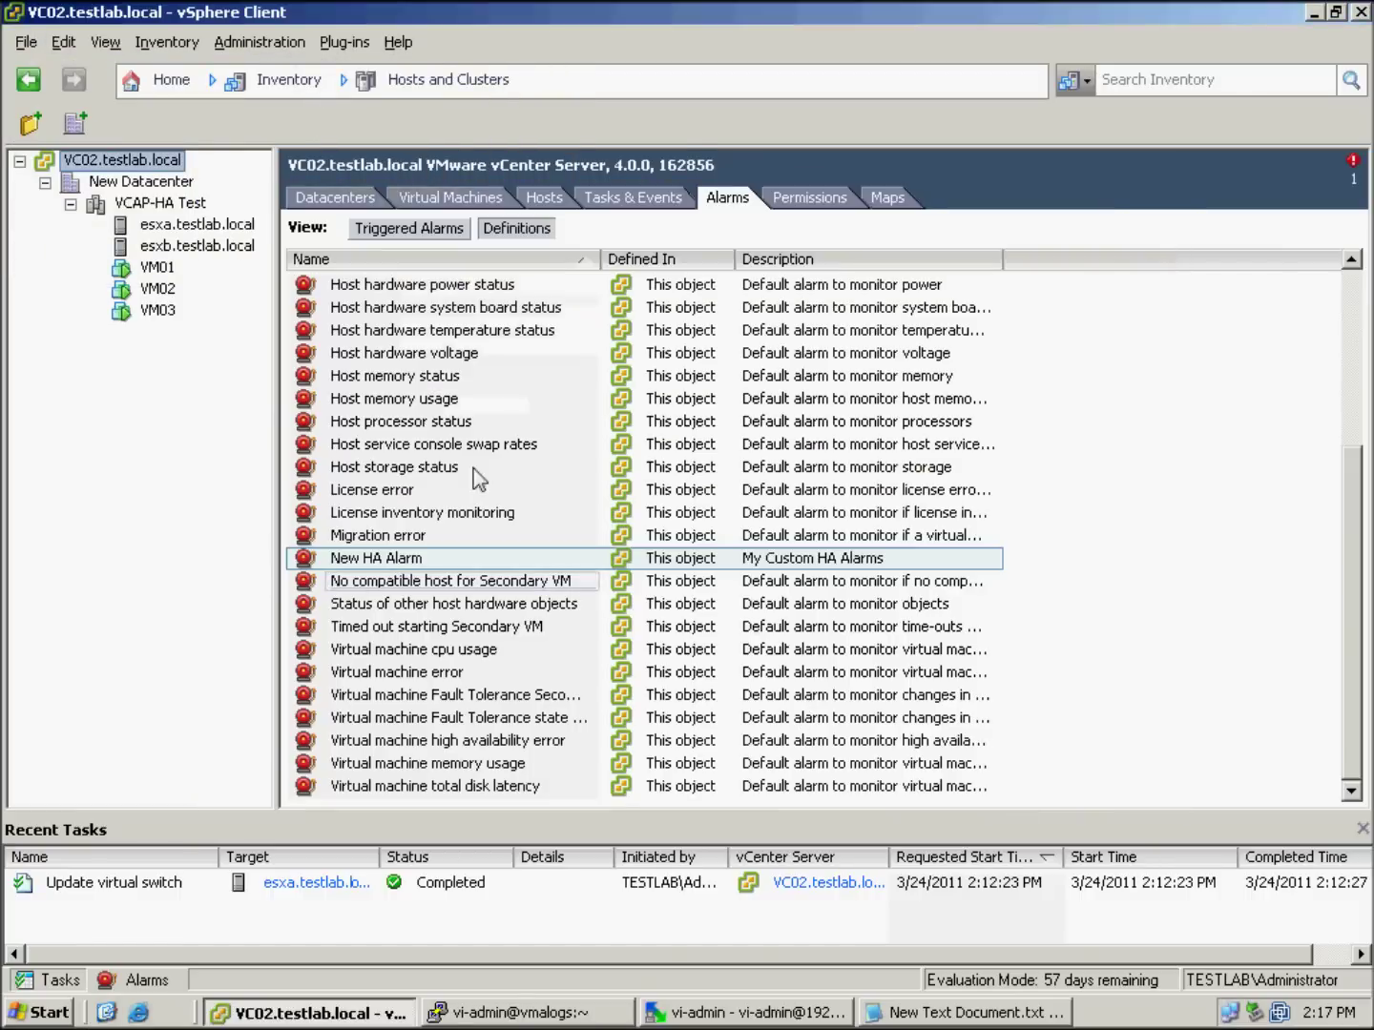
# - Open New HA Alarm's settings, keep Clusters as the monitored type, and view its triggers
pyautogui.doubleClick(309, 564)
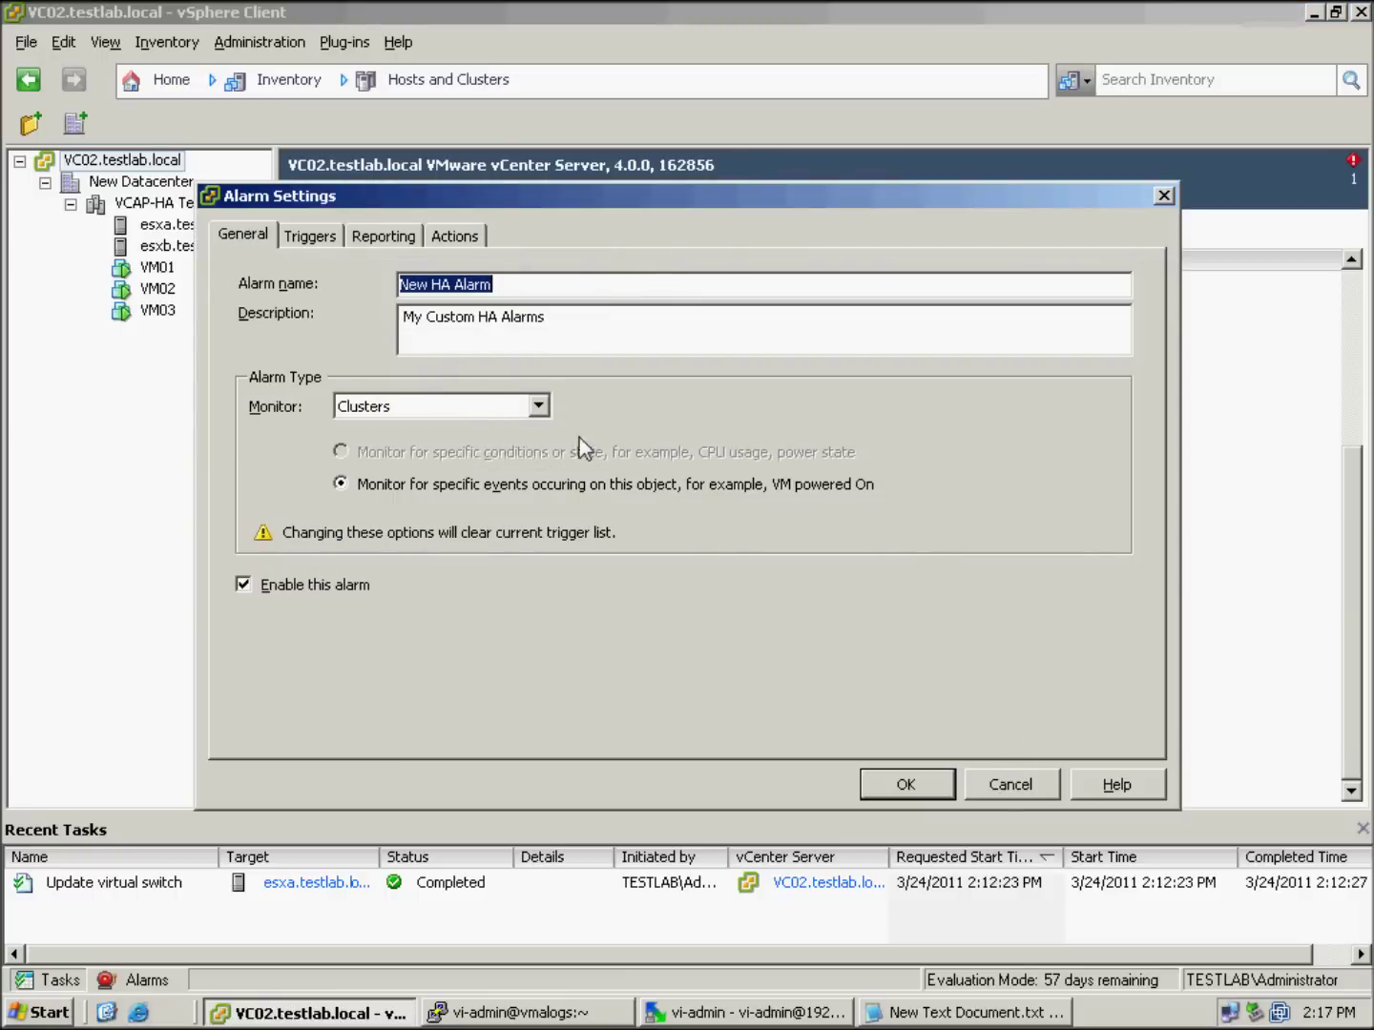
pyautogui.click(537, 407)
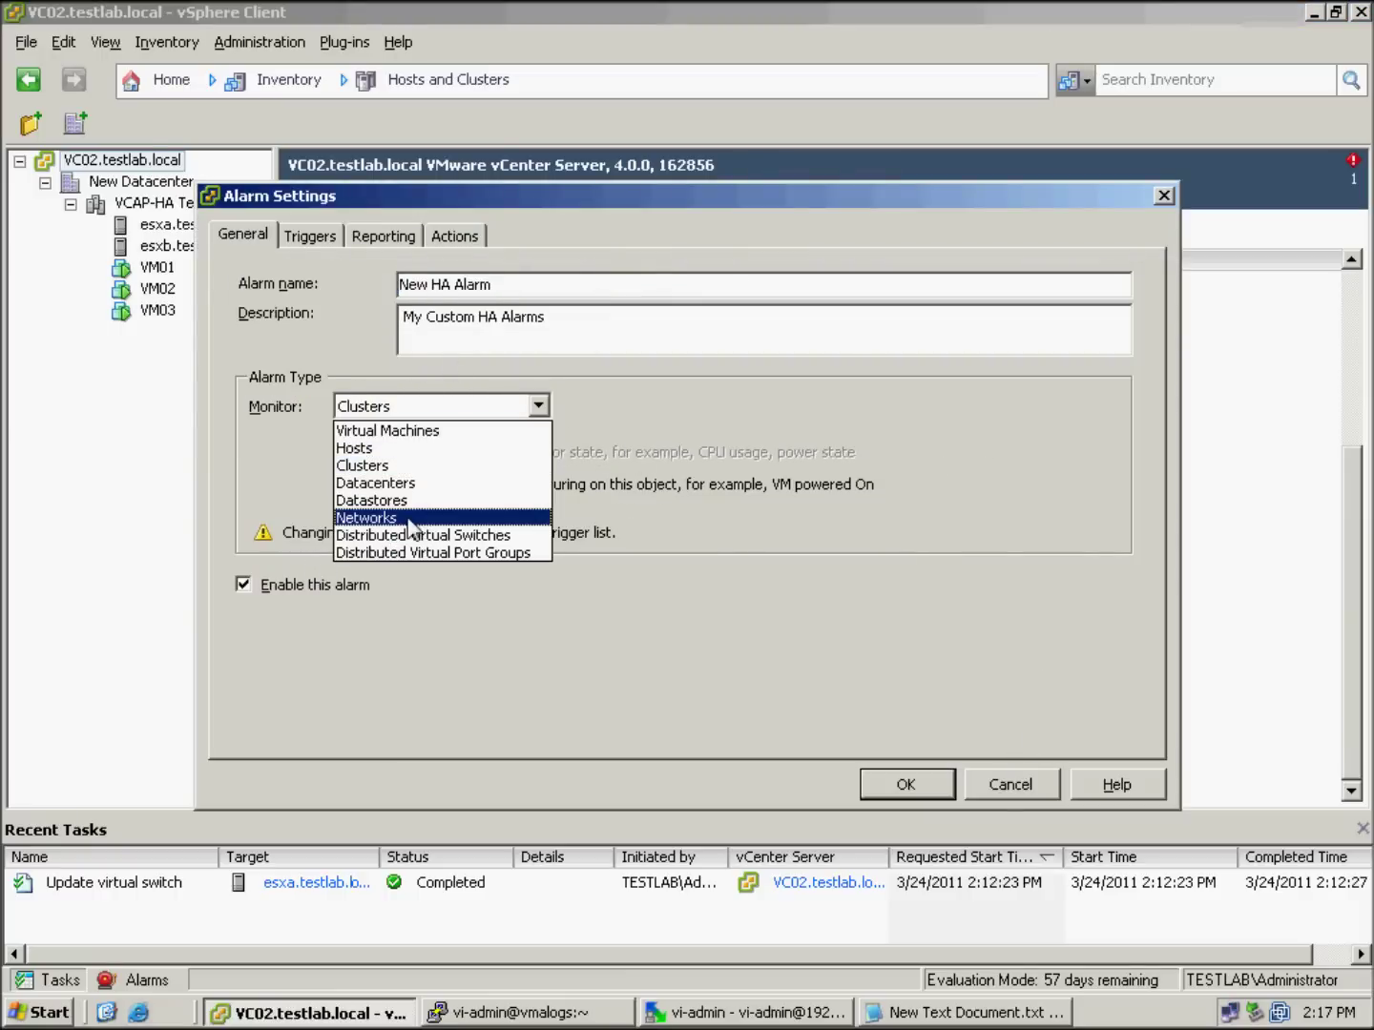
pyautogui.click(395, 466)
pyautogui.click(327, 239)
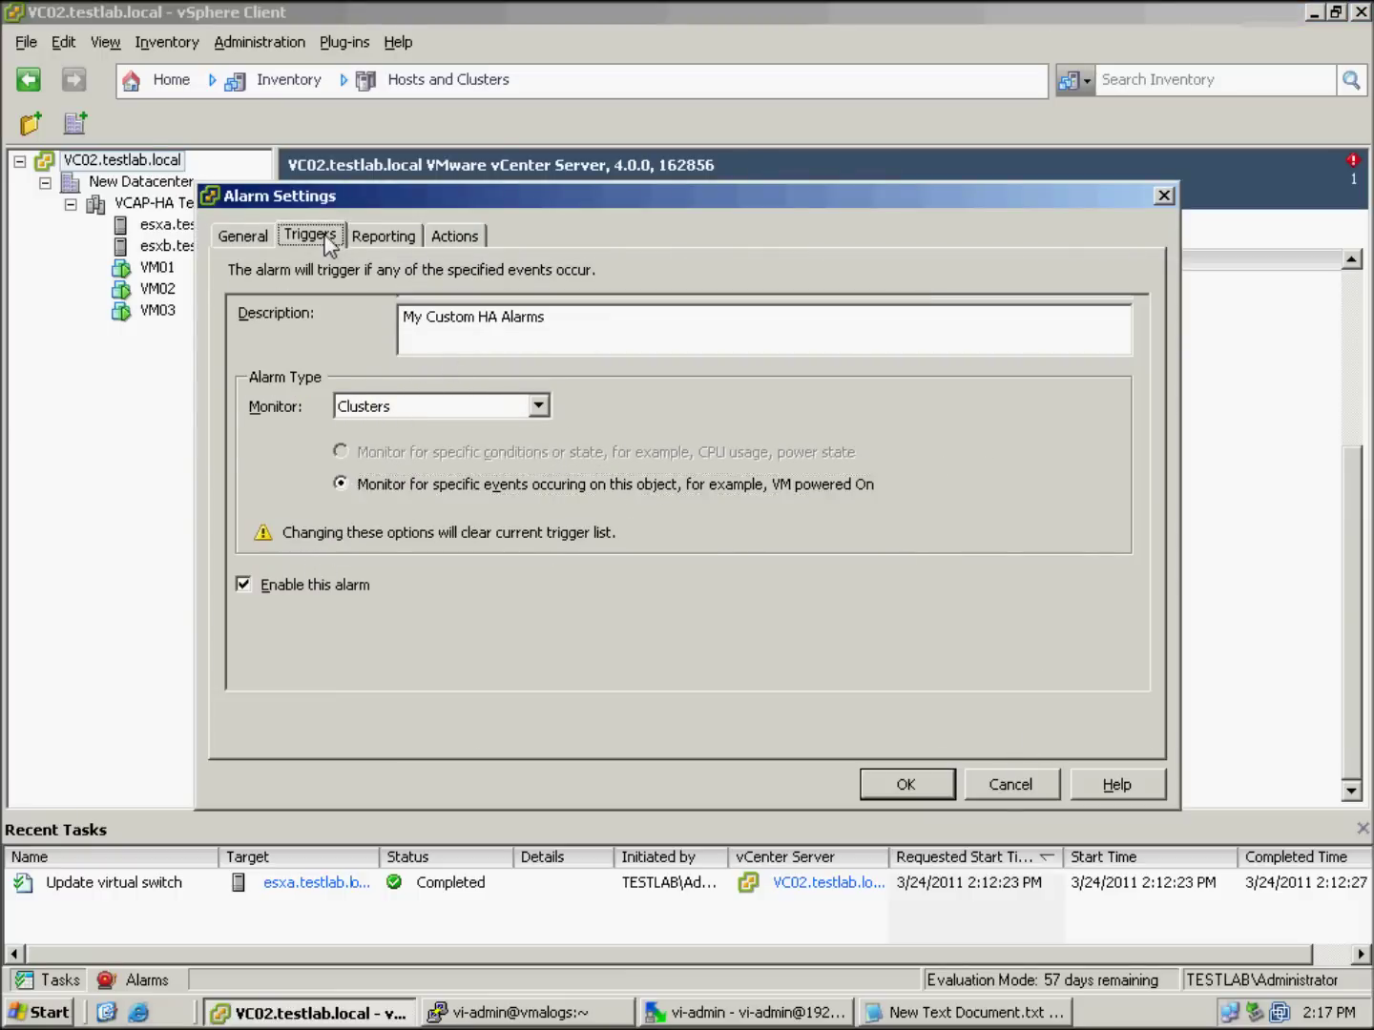
# - Keep Insufficient failover resources as the final trigger event and review the All HA hosts isolated conditions unchanged
pyautogui.click(324, 493)
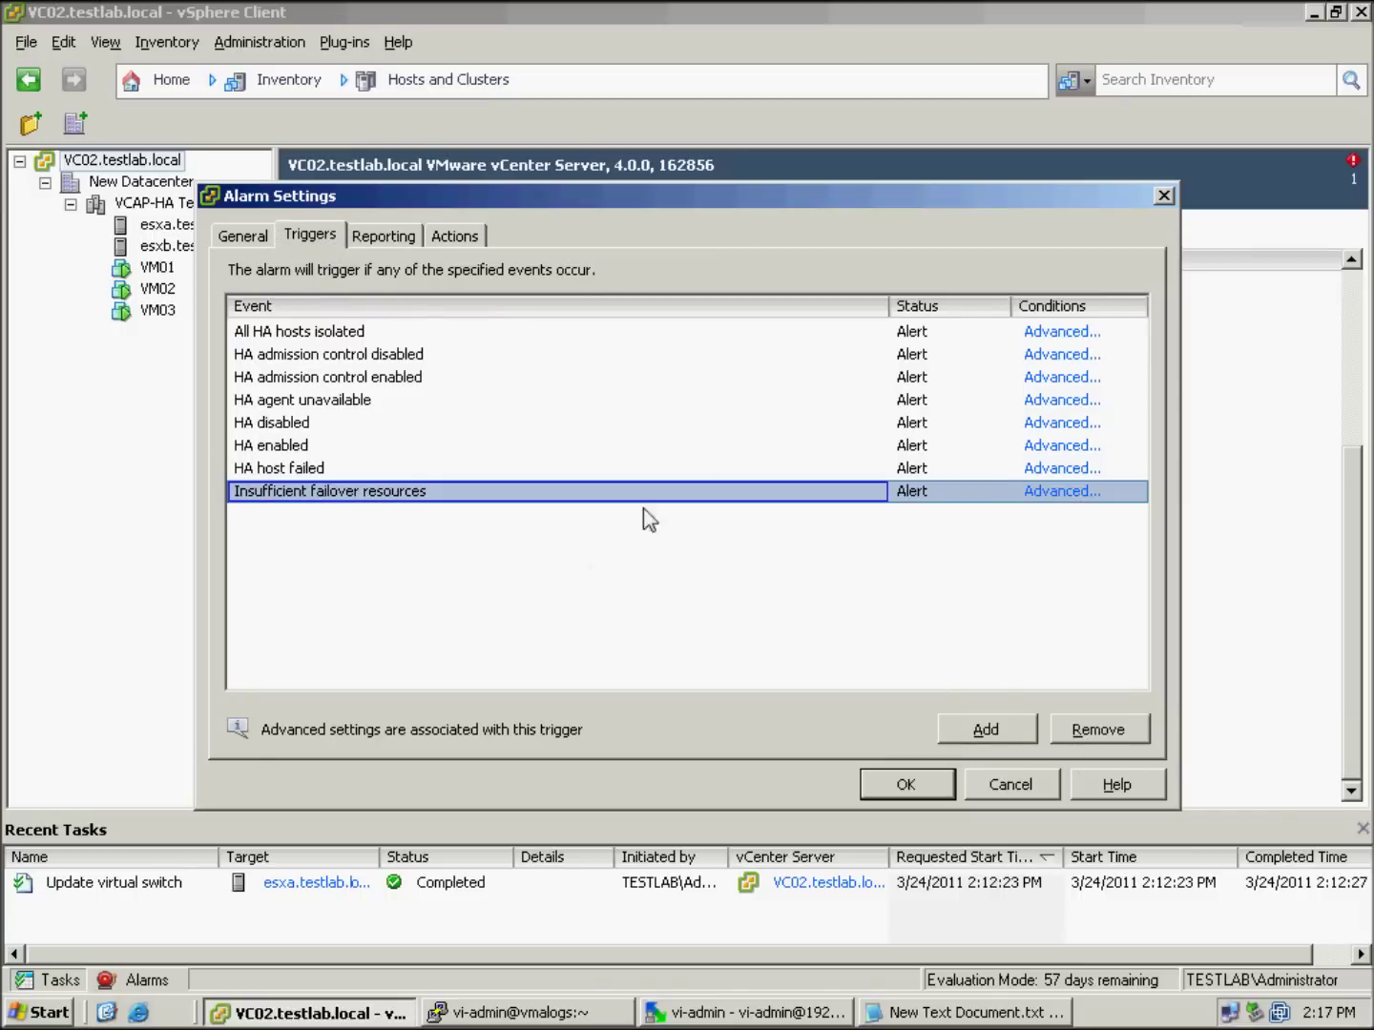
pyautogui.click(887, 497)
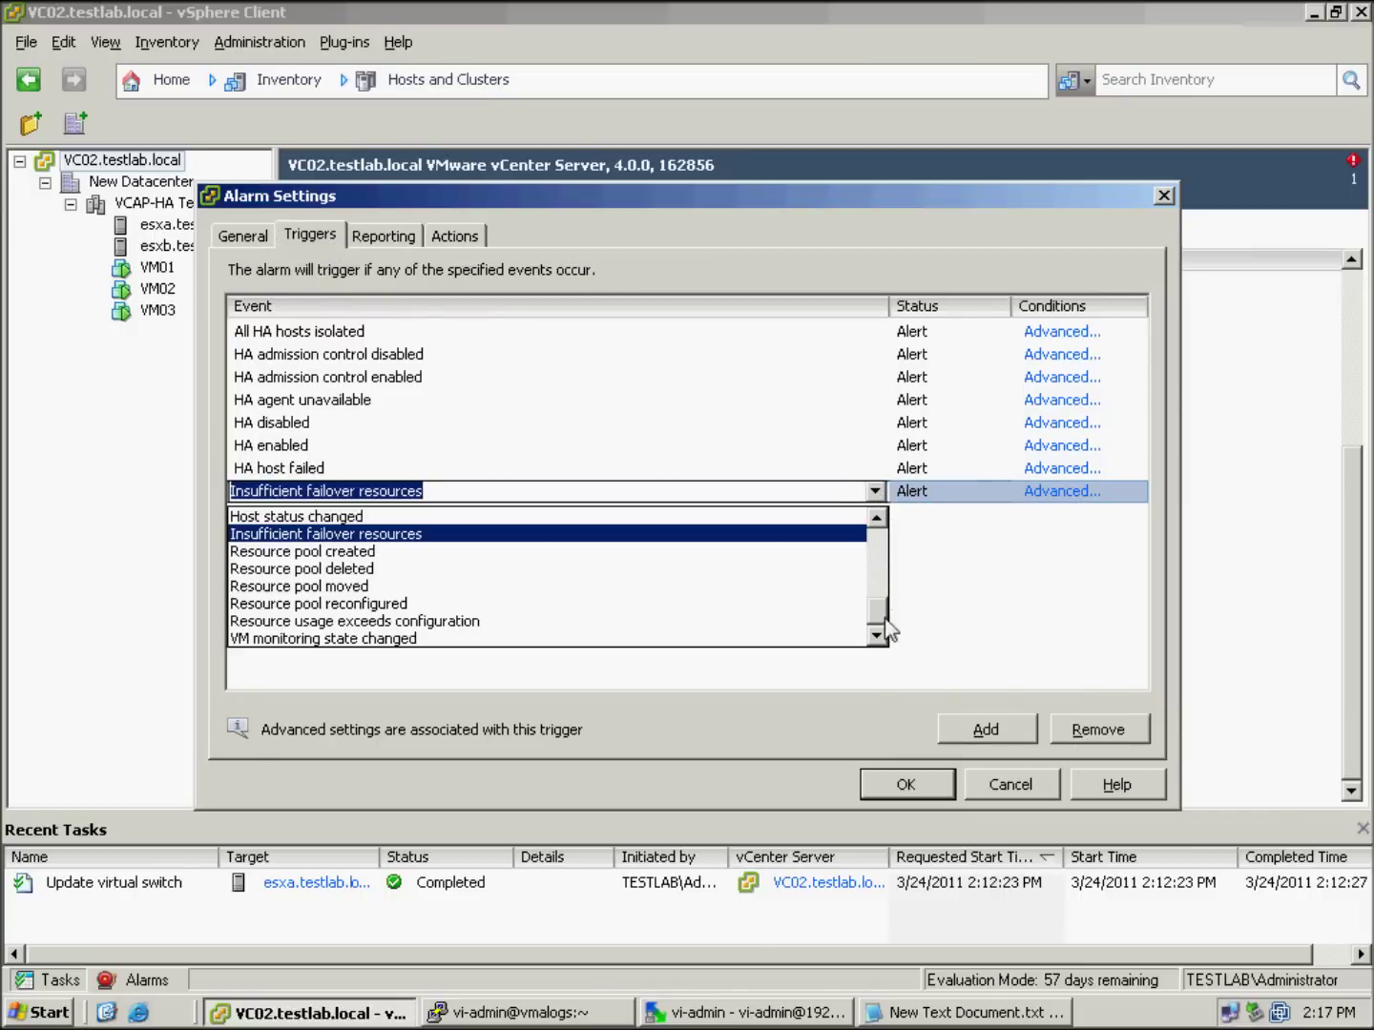
pyautogui.moveTo(877, 614); pyautogui.dragTo(872, 553)
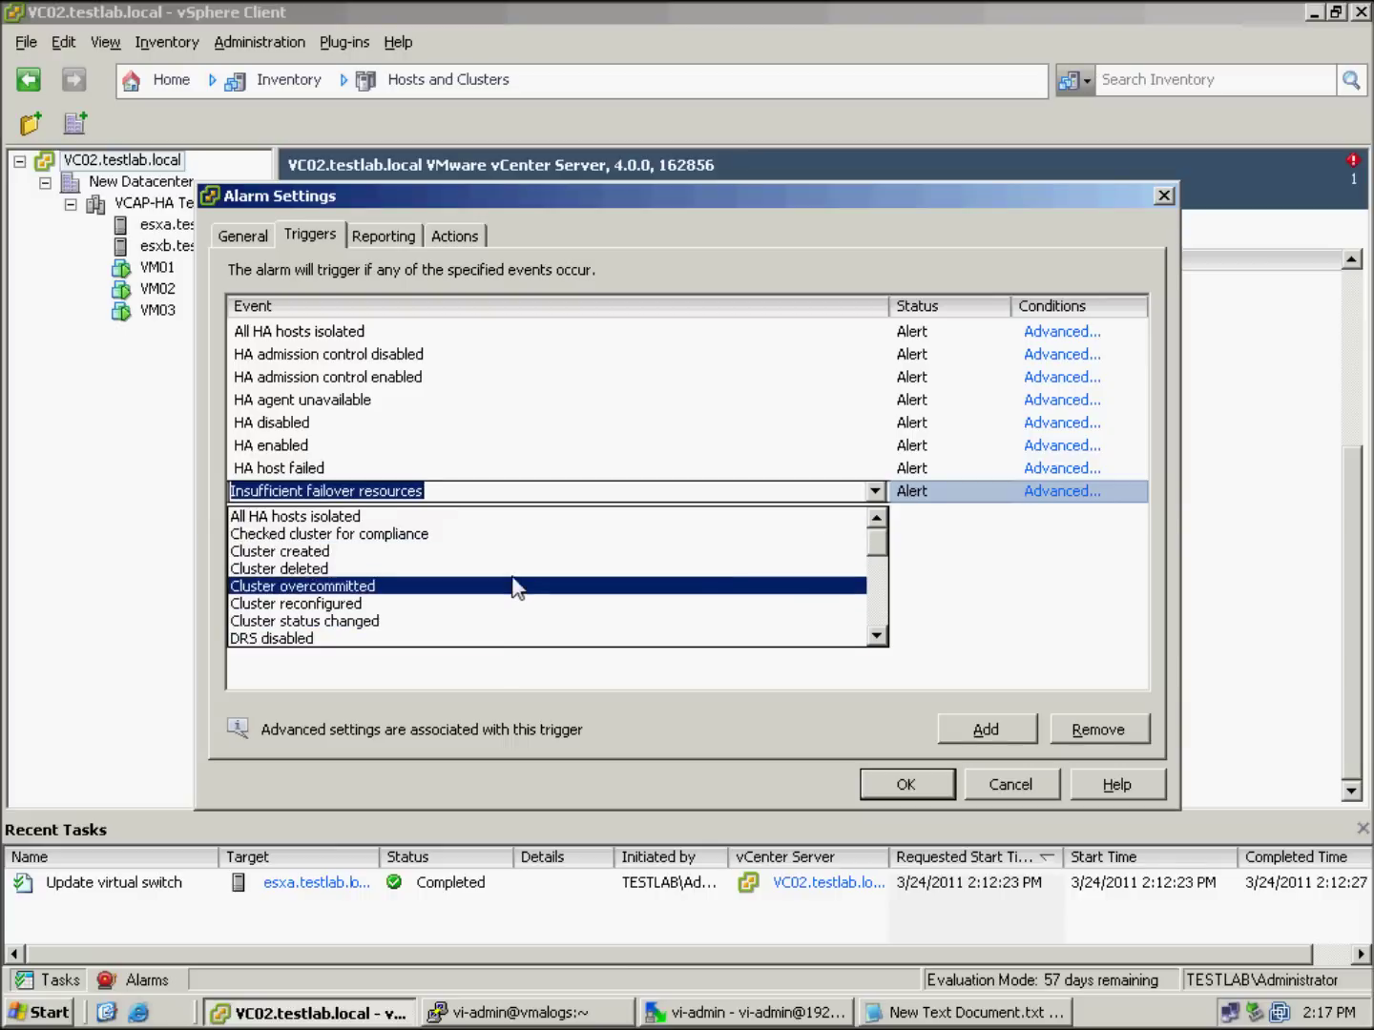
pyautogui.click(1023, 626)
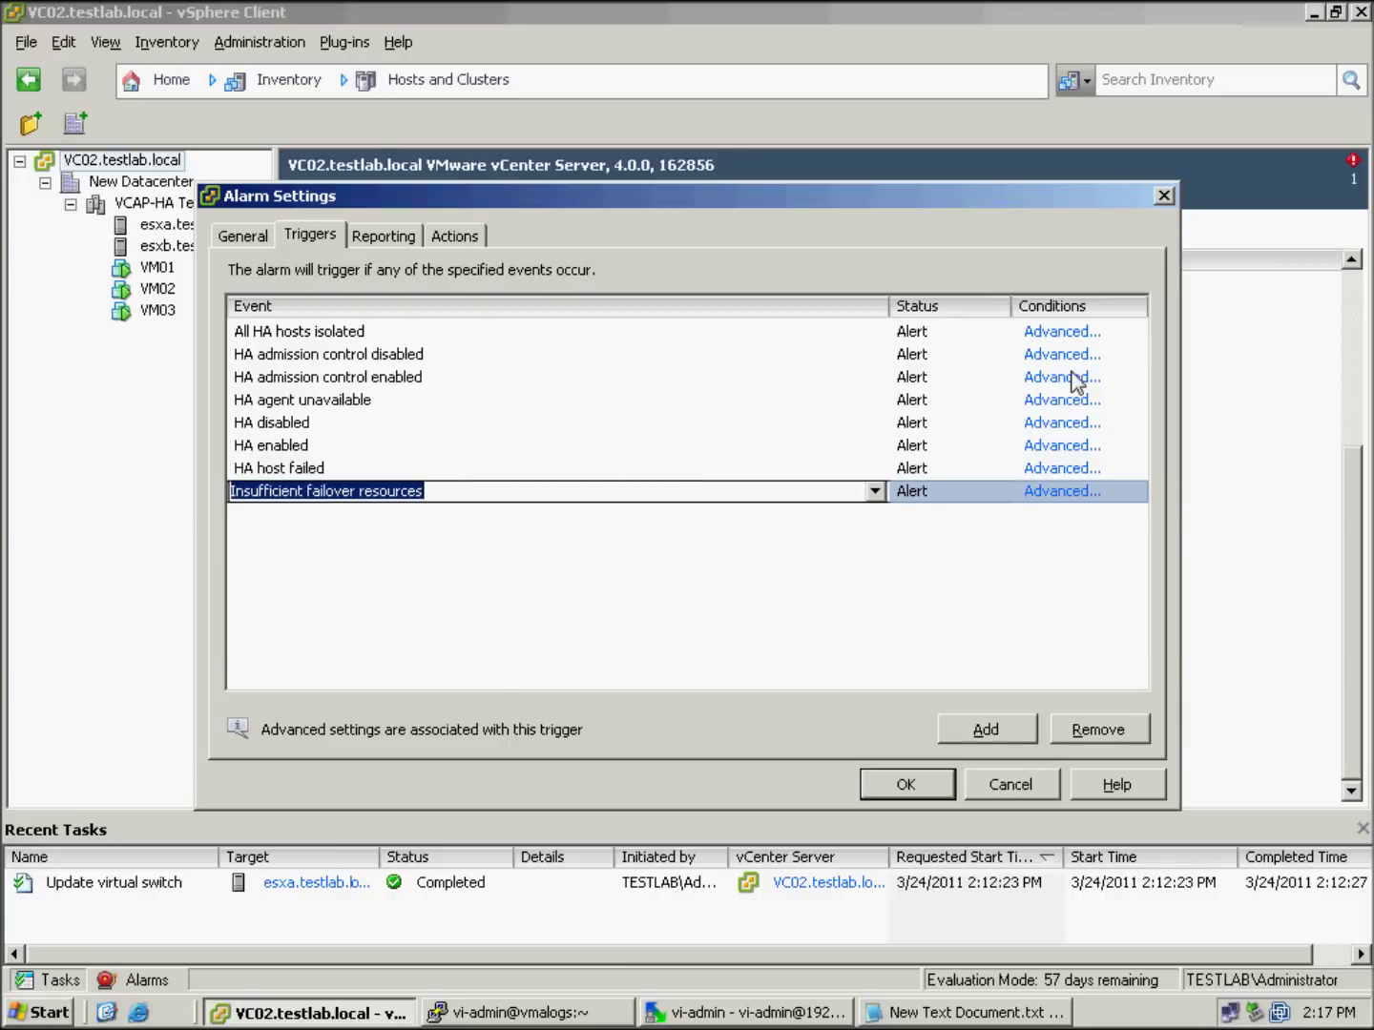
pyautogui.click(1078, 333)
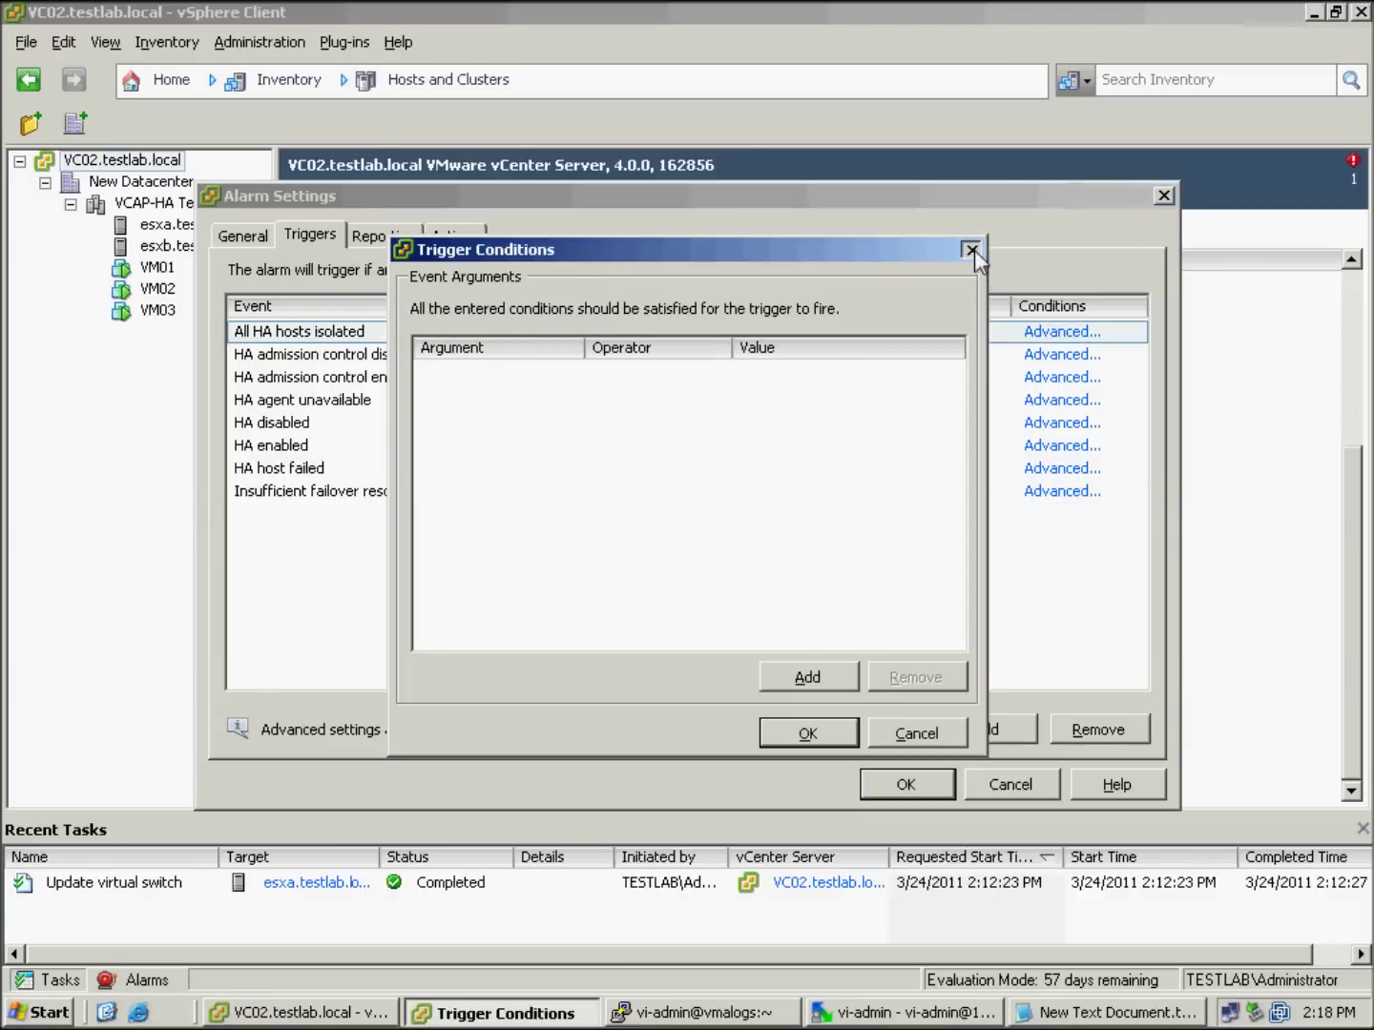
pyautogui.click(972, 250)
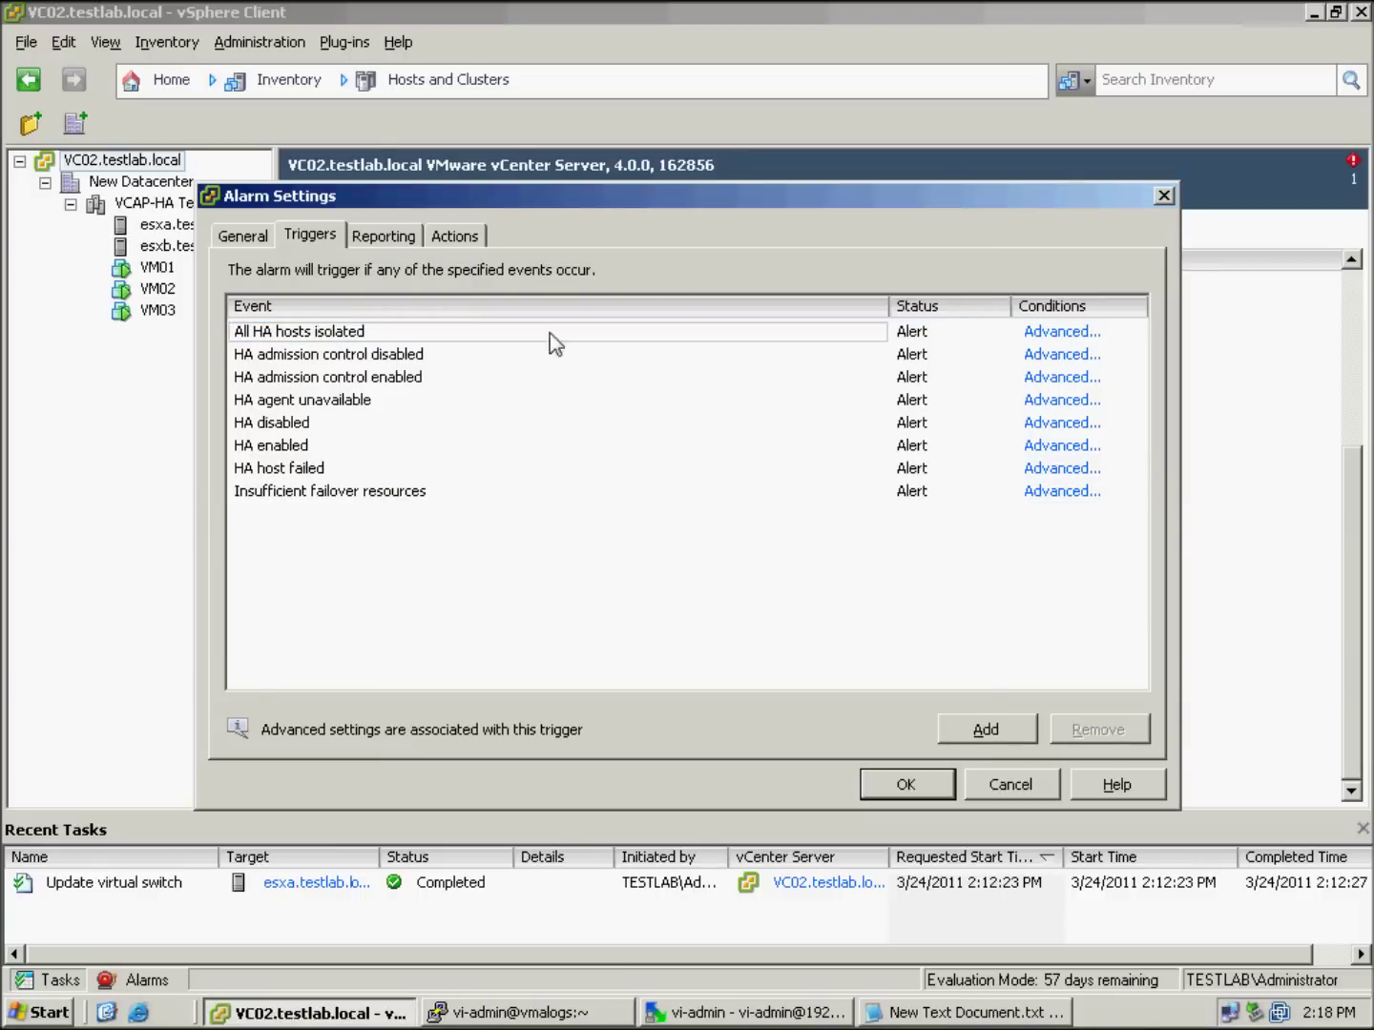
pyautogui.click(477, 237)
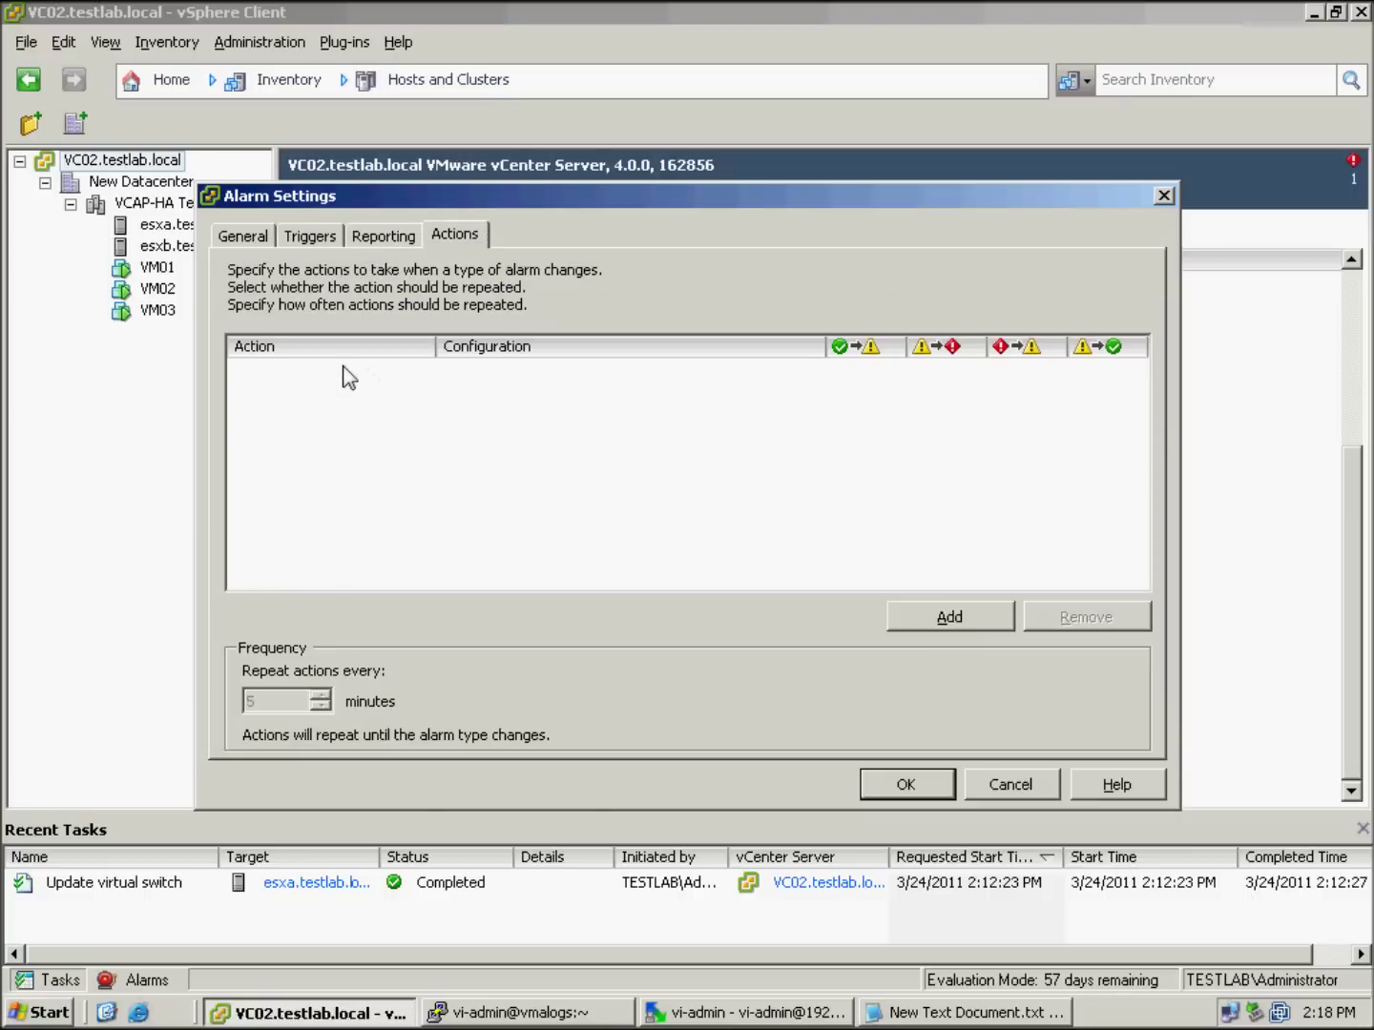
# - Add a Send a notification email action addressed to the test recipient
pyautogui.click(950, 618)
pyautogui.click(414, 372)
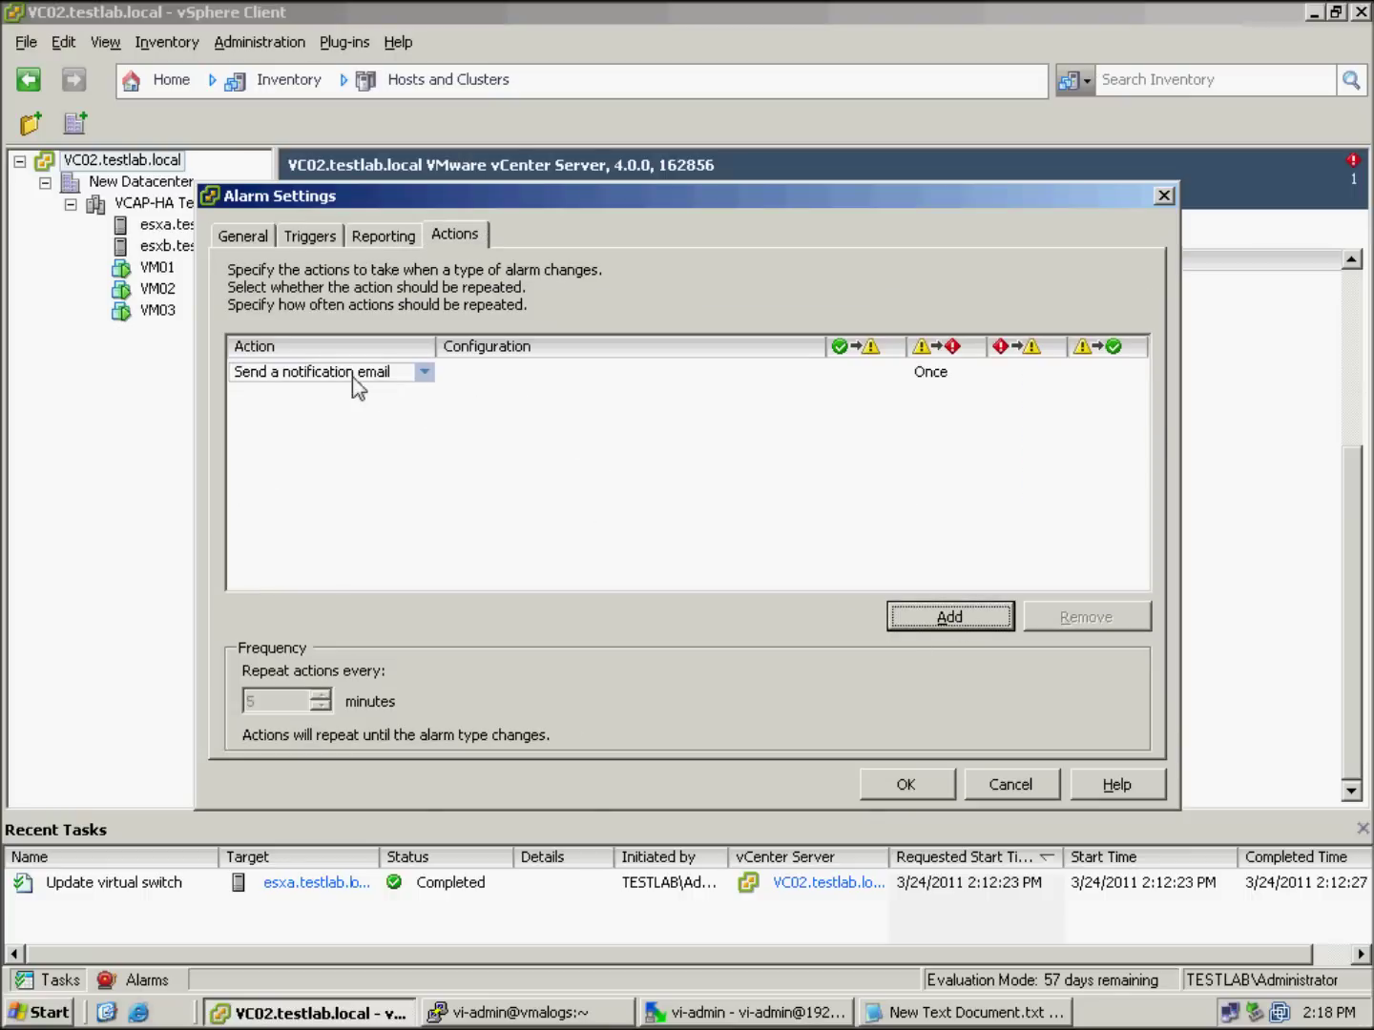
pyautogui.click(623, 377)
pyautogui.click(527, 378)
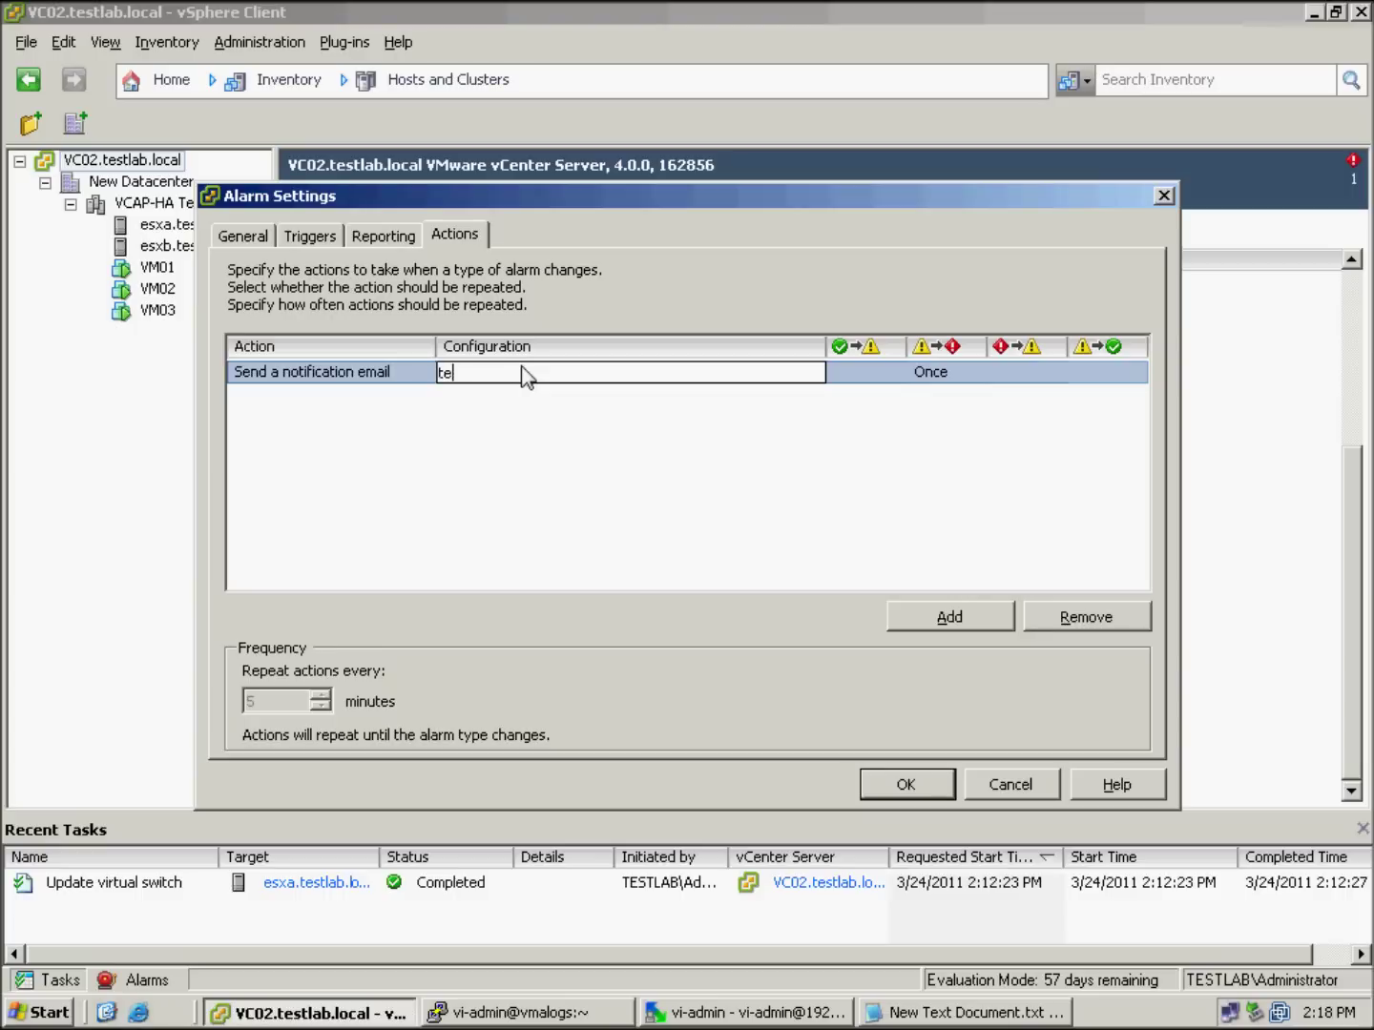
pyautogui.write('test@testlab.local')
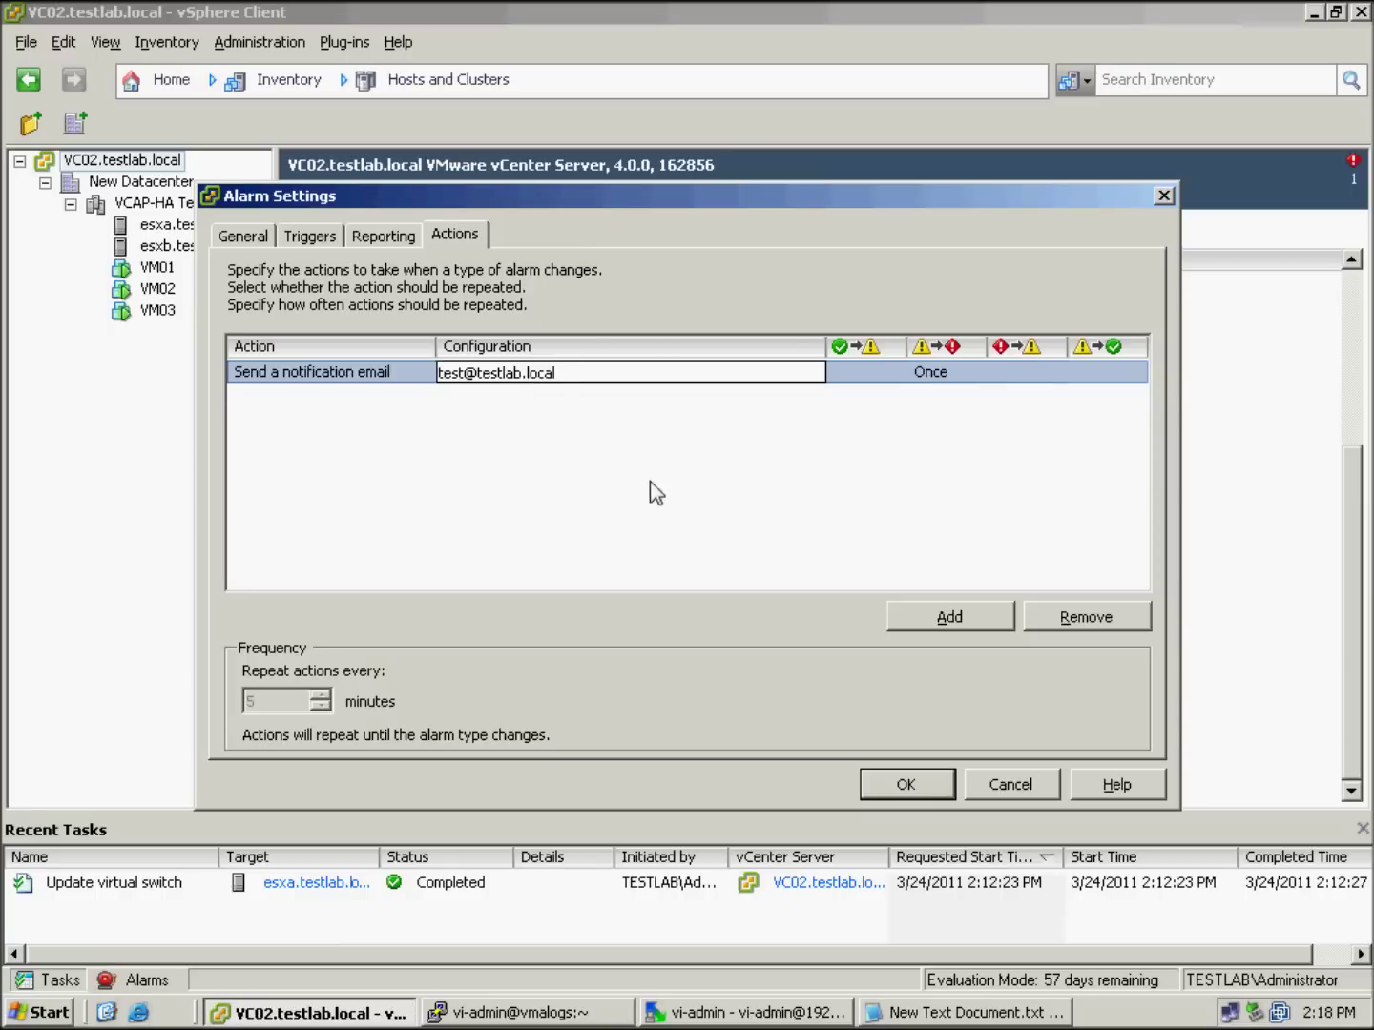
pyautogui.click(981, 373)
# - Leave the warning-to-alert email set to Once, then close the alarm settings
pyautogui.click(973, 372)
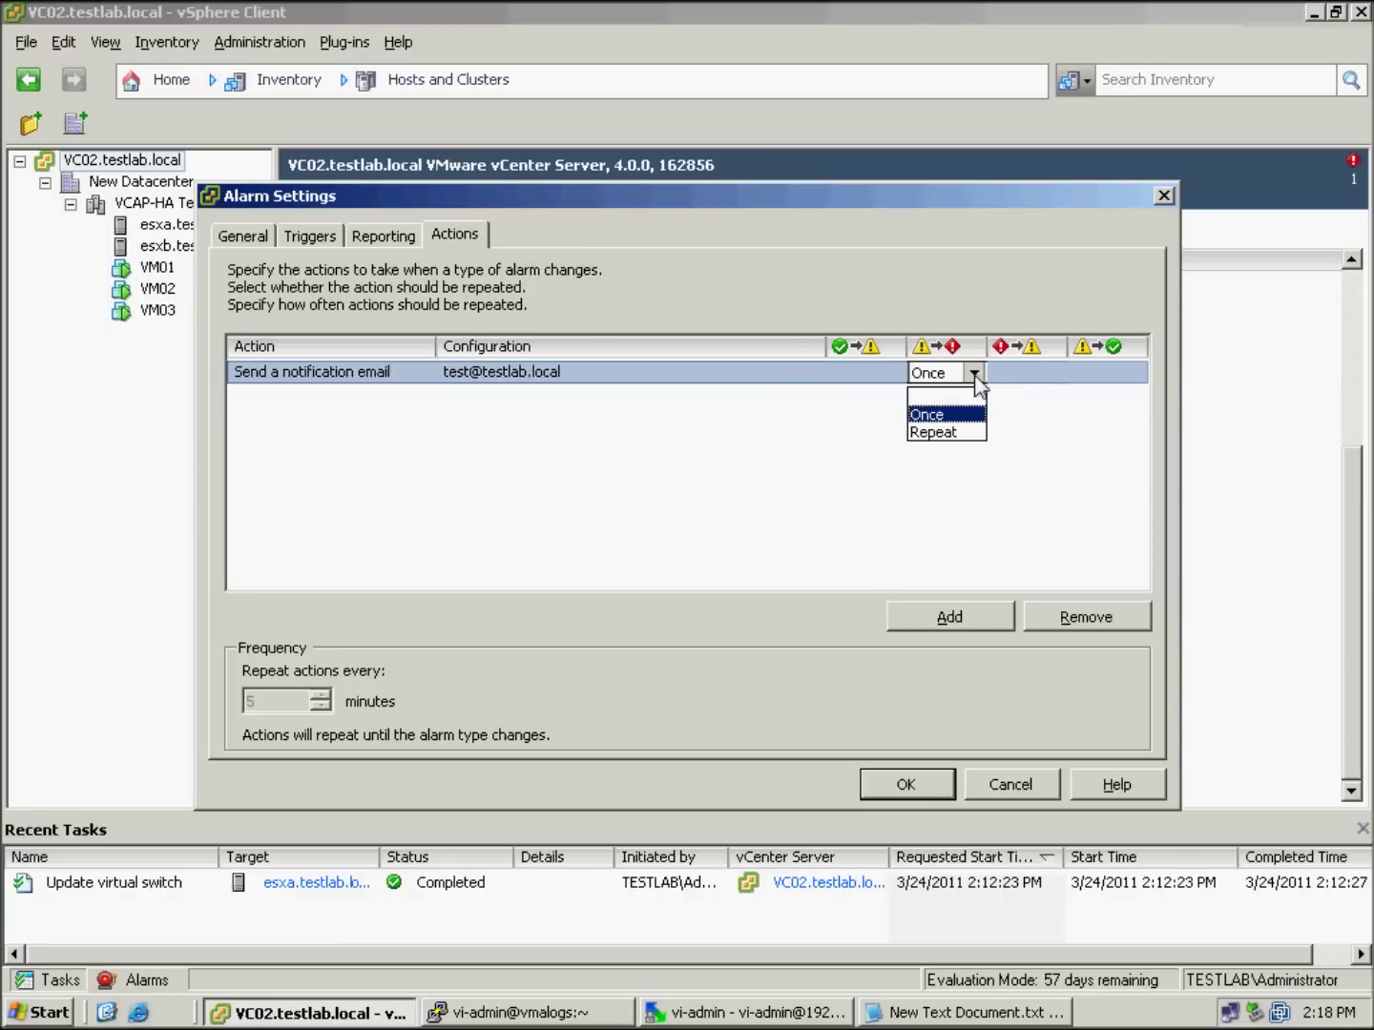
pyautogui.click(947, 432)
pyautogui.click(973, 373)
pyautogui.click(954, 408)
pyautogui.click(1078, 376)
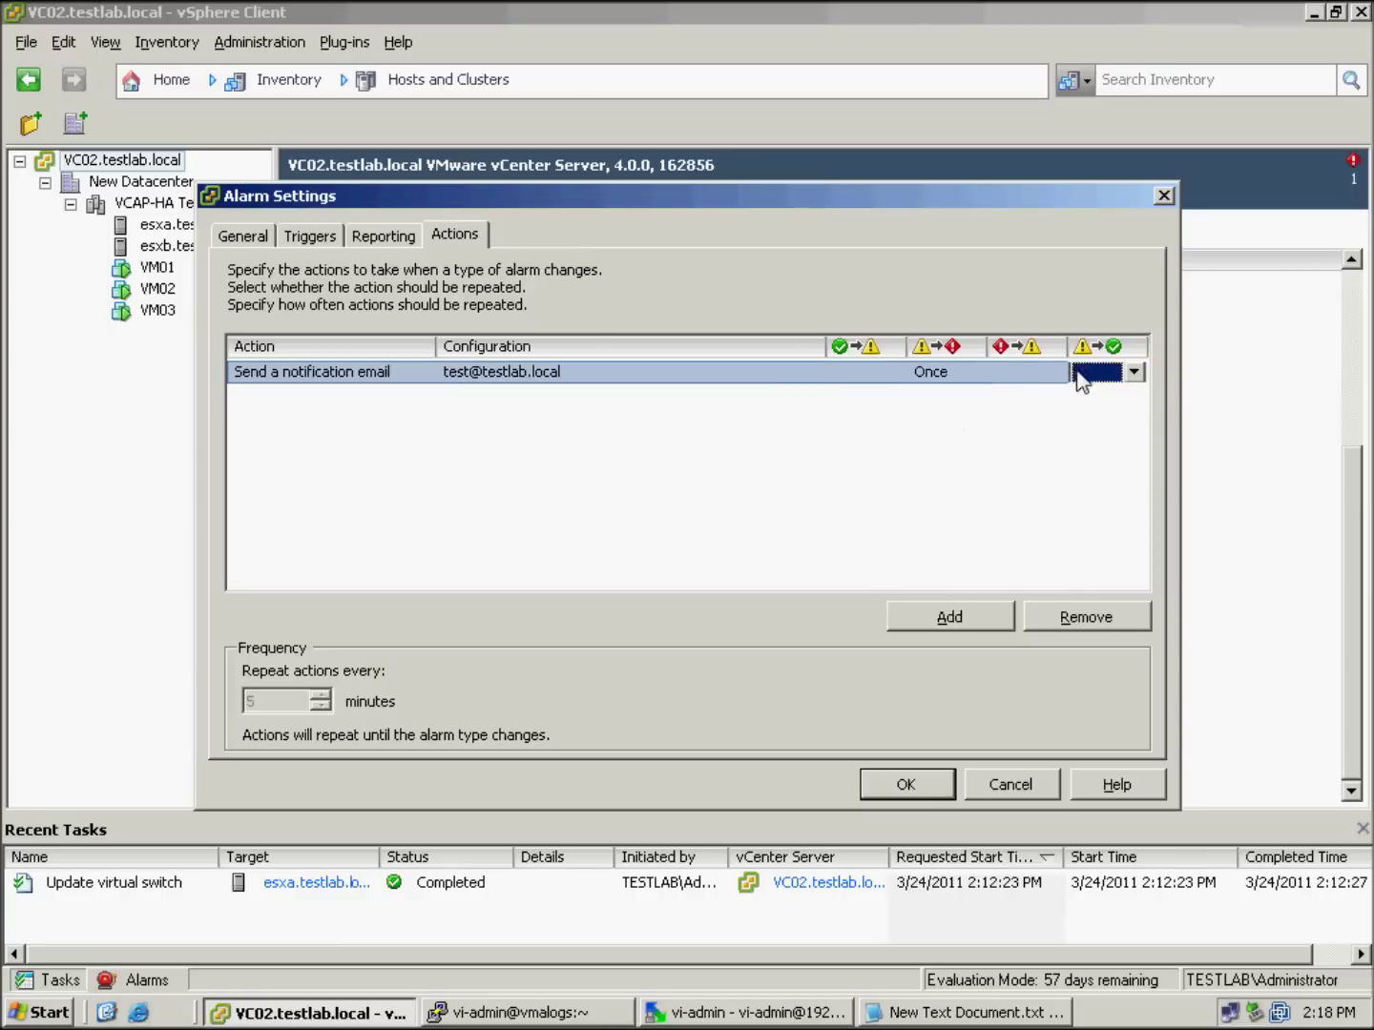
pyautogui.click(990, 532)
pyautogui.click(1005, 791)
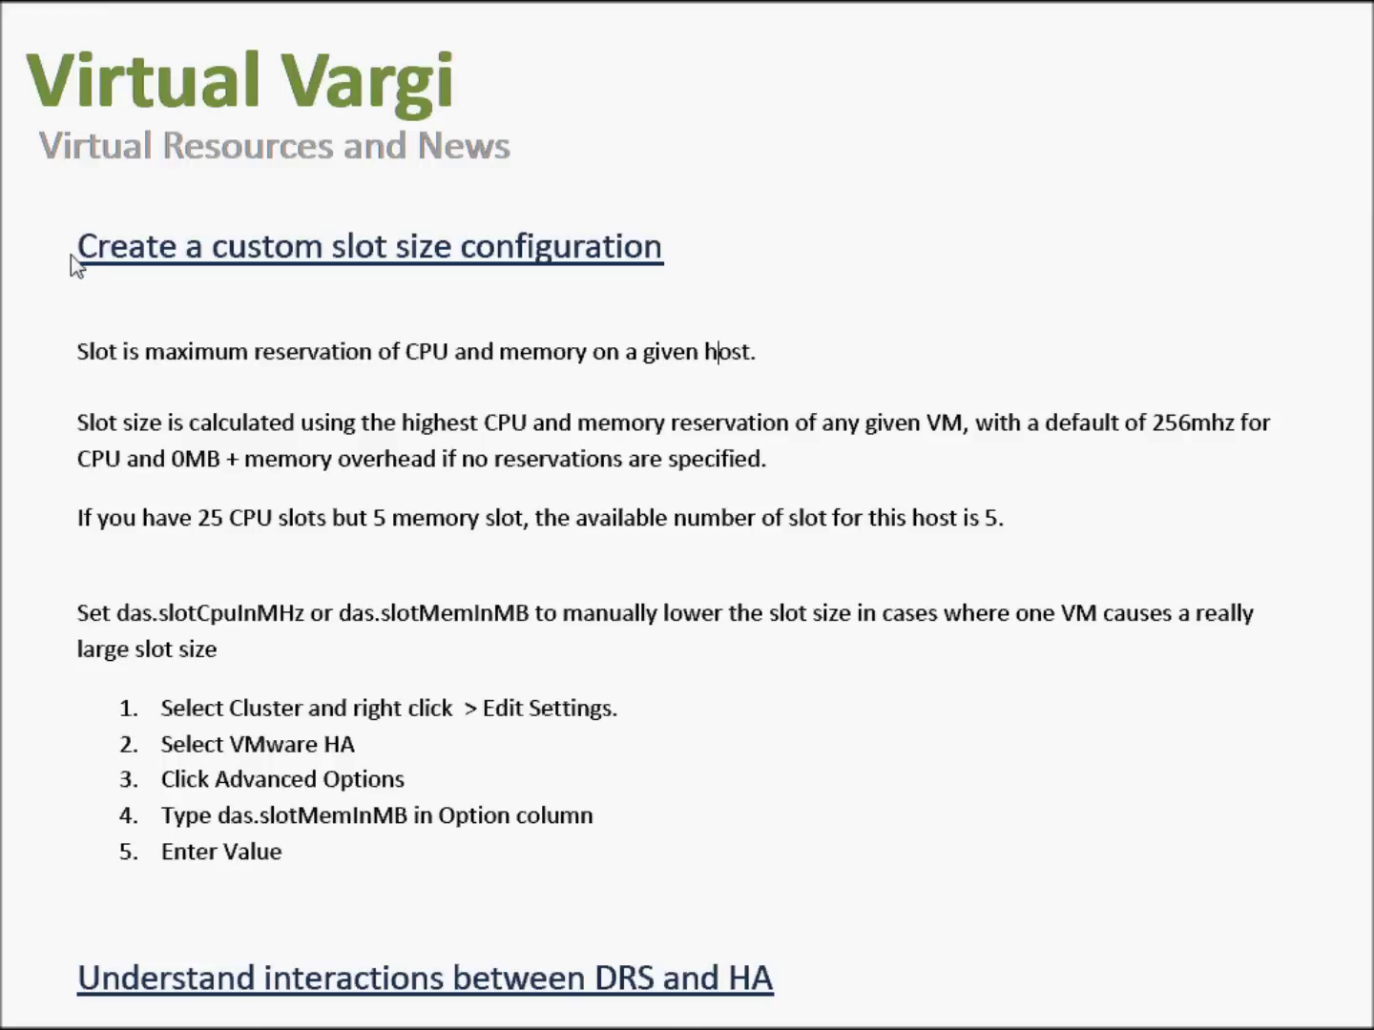
# - Highlight the custom slot size heading and its five numbered configuration steps in the notes
pyautogui.moveTo(71, 257); pyautogui.dragTo(702, 292)
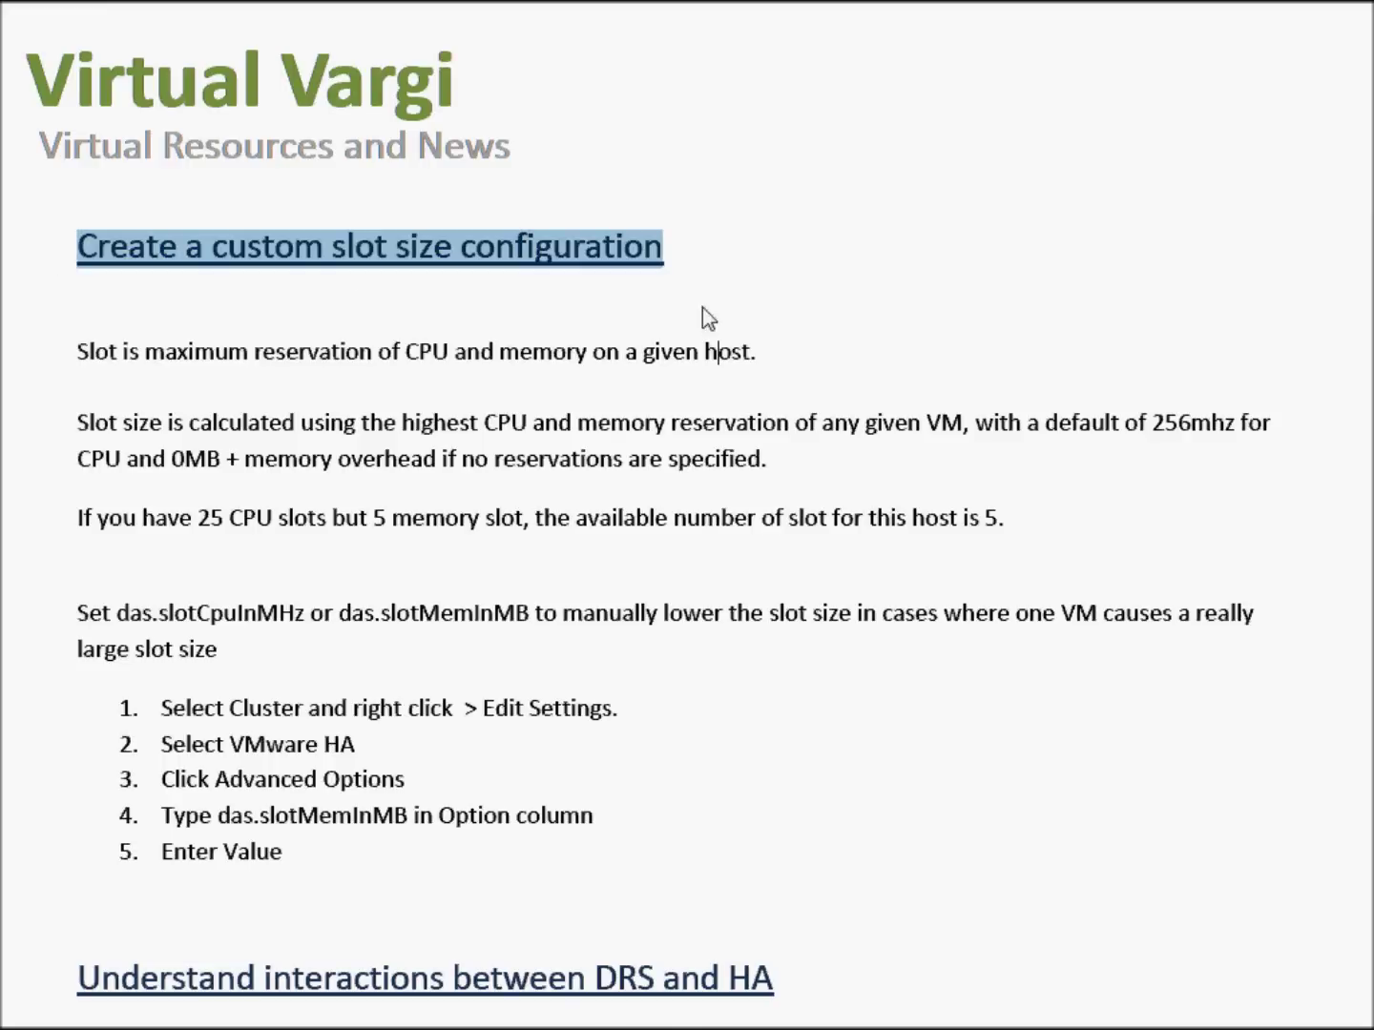
pyautogui.click(777, 657)
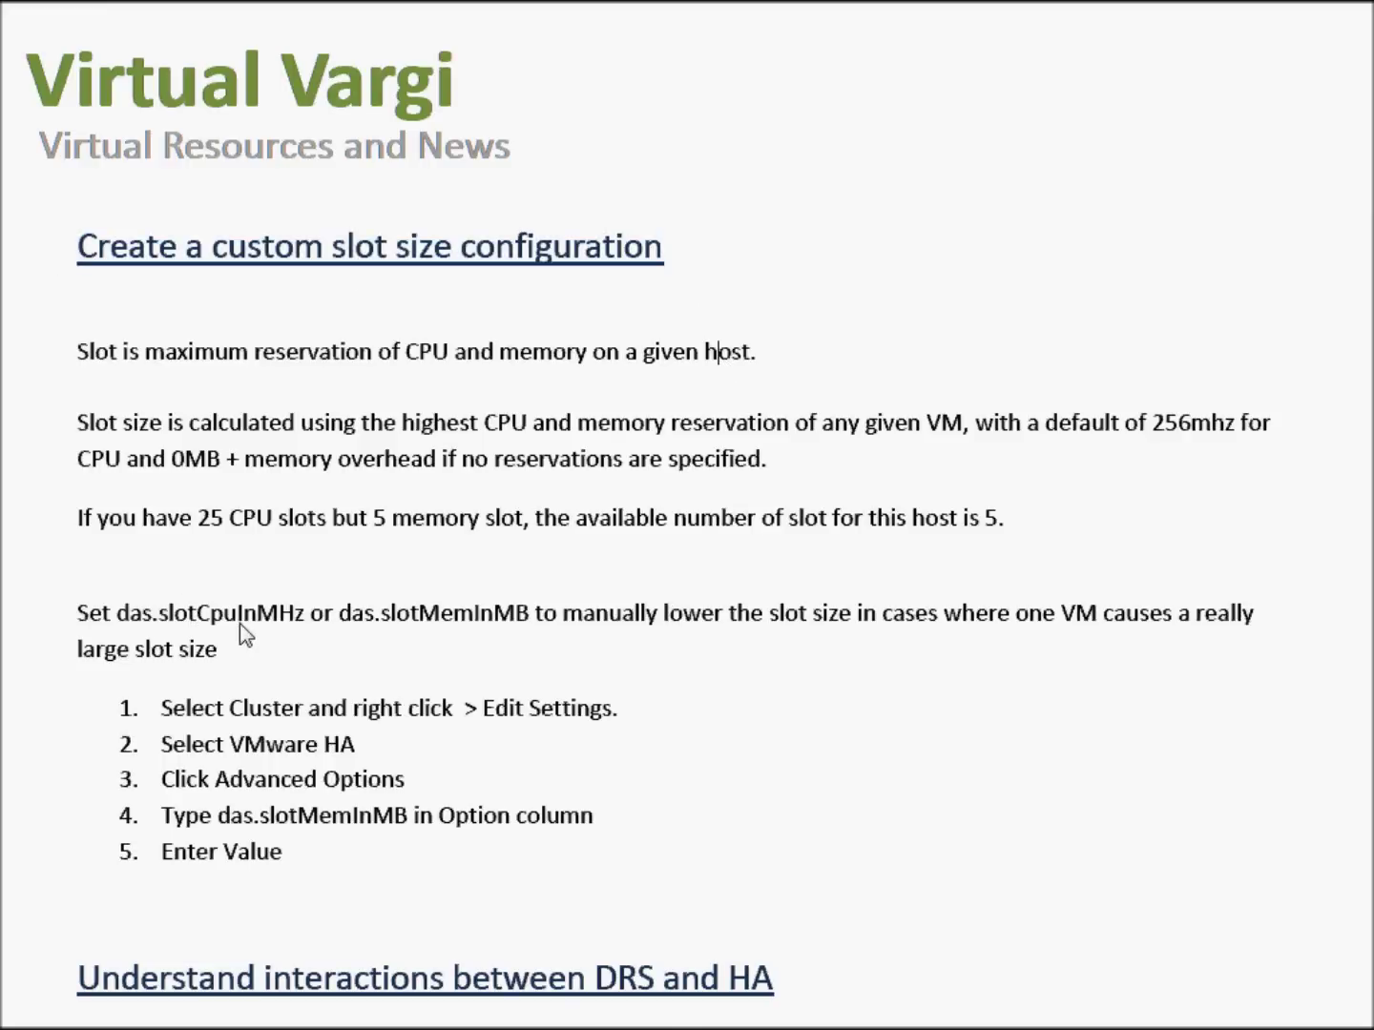
pyautogui.moveTo(296, 858); pyautogui.dragTo(125, 716)
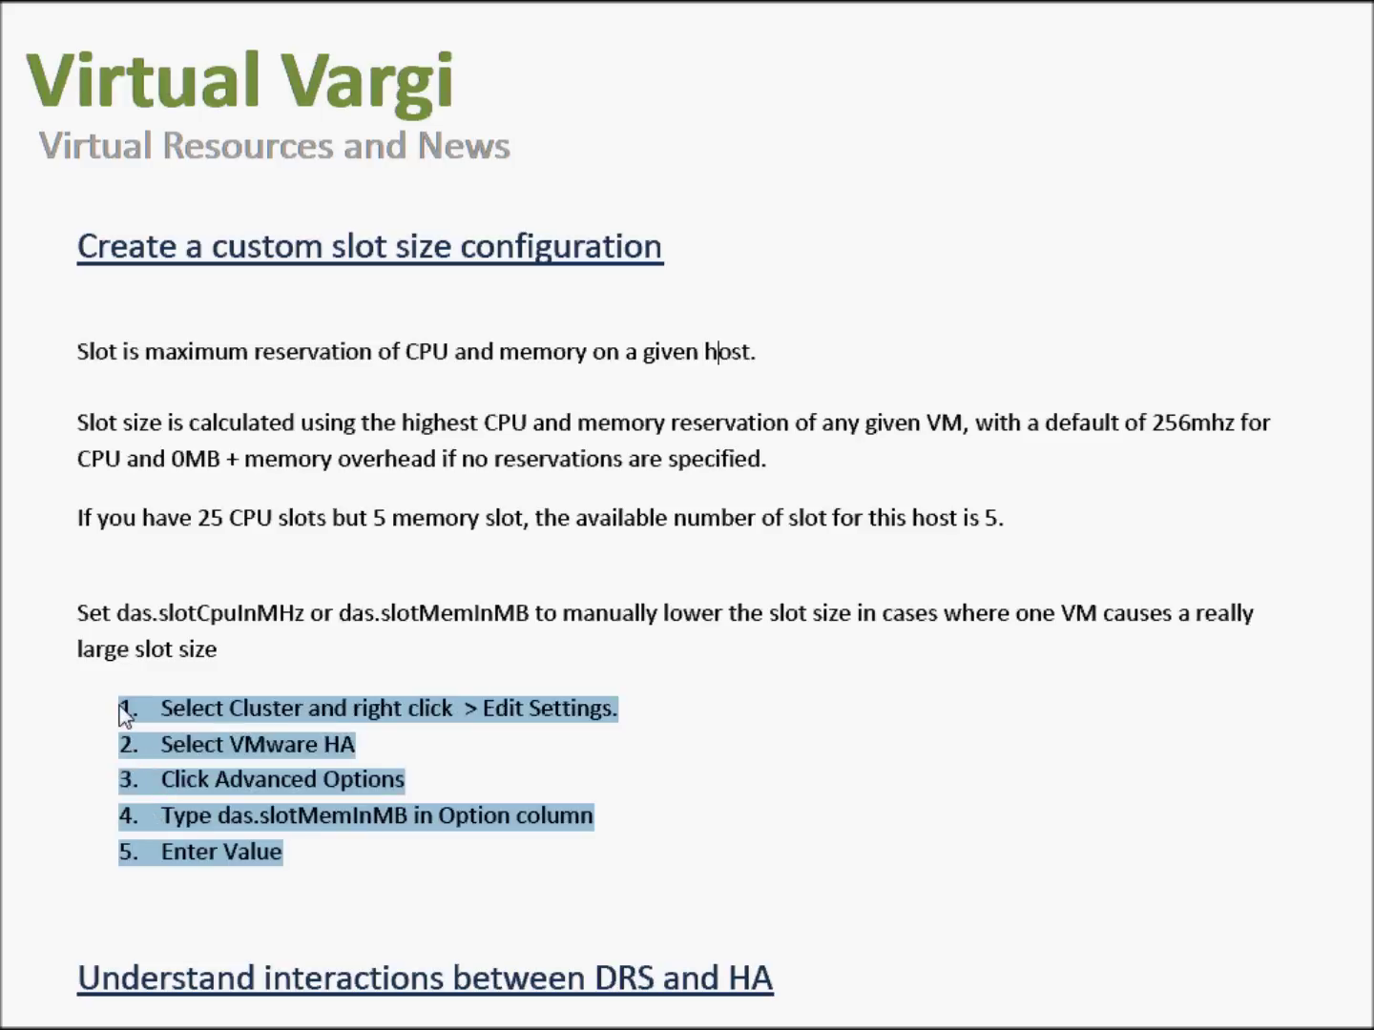
pyautogui.press('Right')
# - Copy the option name das.slotMemInMB from the notes and return to vSphere Client
pyautogui.moveTo(308, 616); pyautogui.dragTo(128, 616)
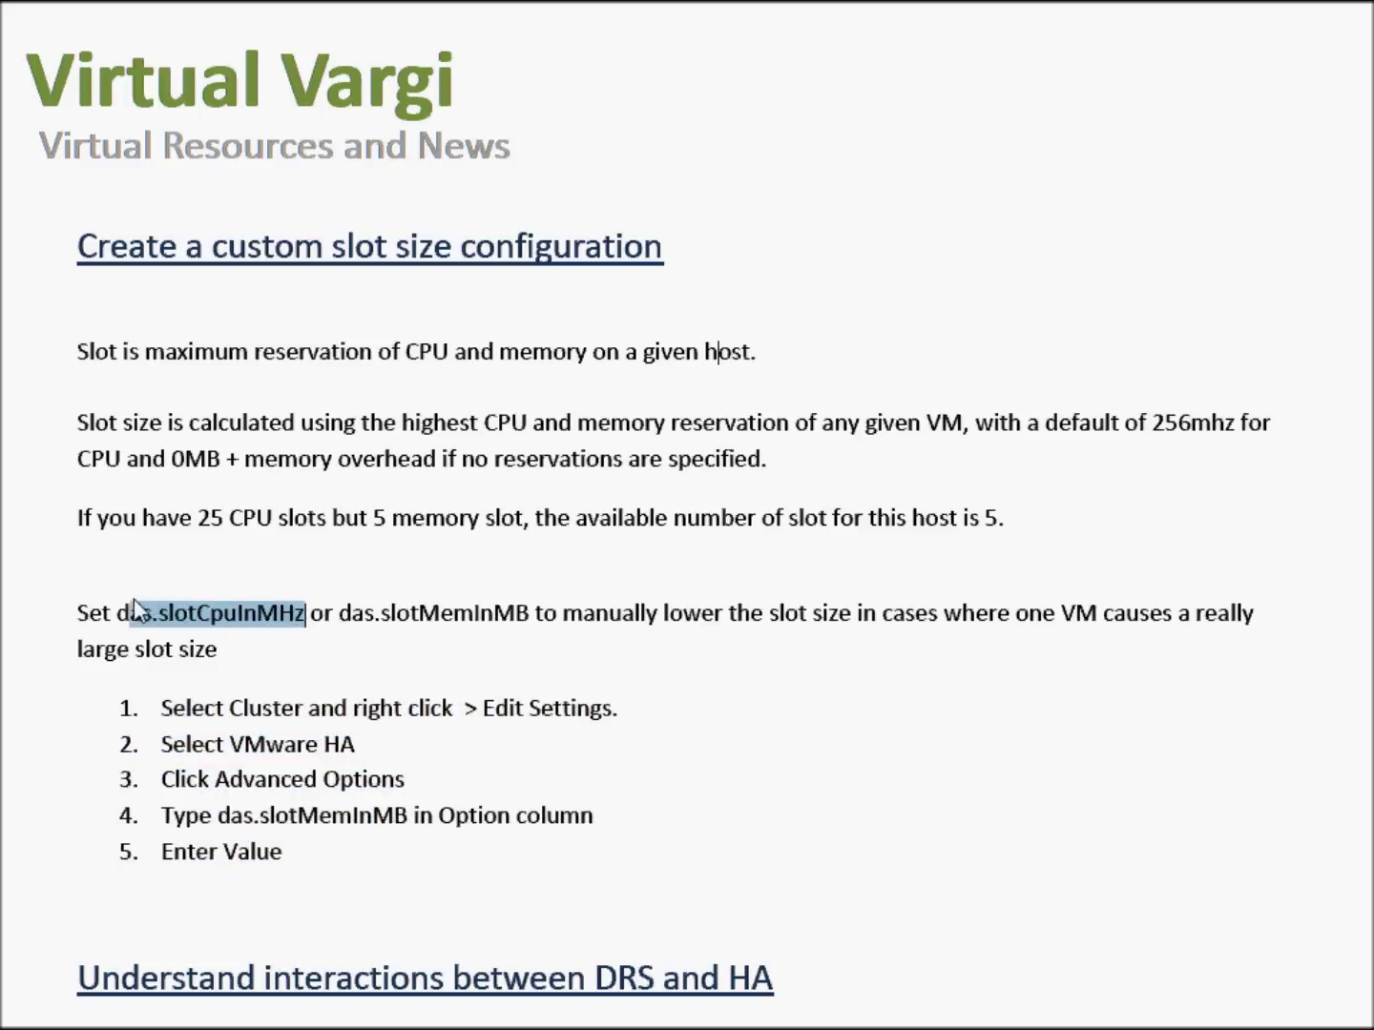
pyautogui.click(515, 637)
pyautogui.moveTo(531, 618); pyautogui.dragTo(349, 614)
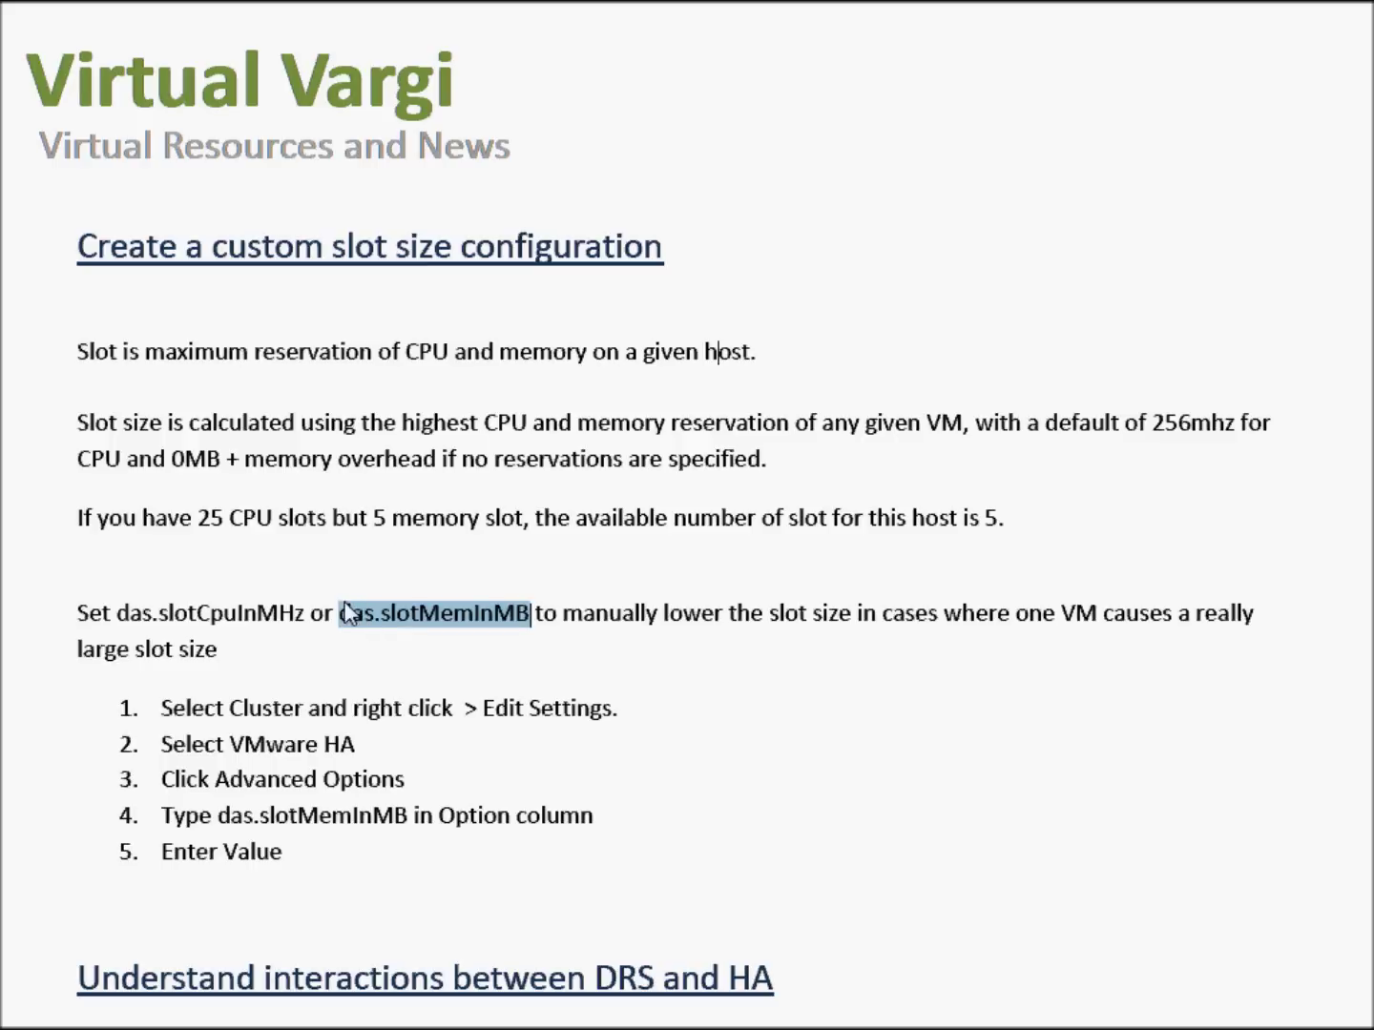
pyautogui.rightClick(365, 617)
pyautogui.click(400, 634)
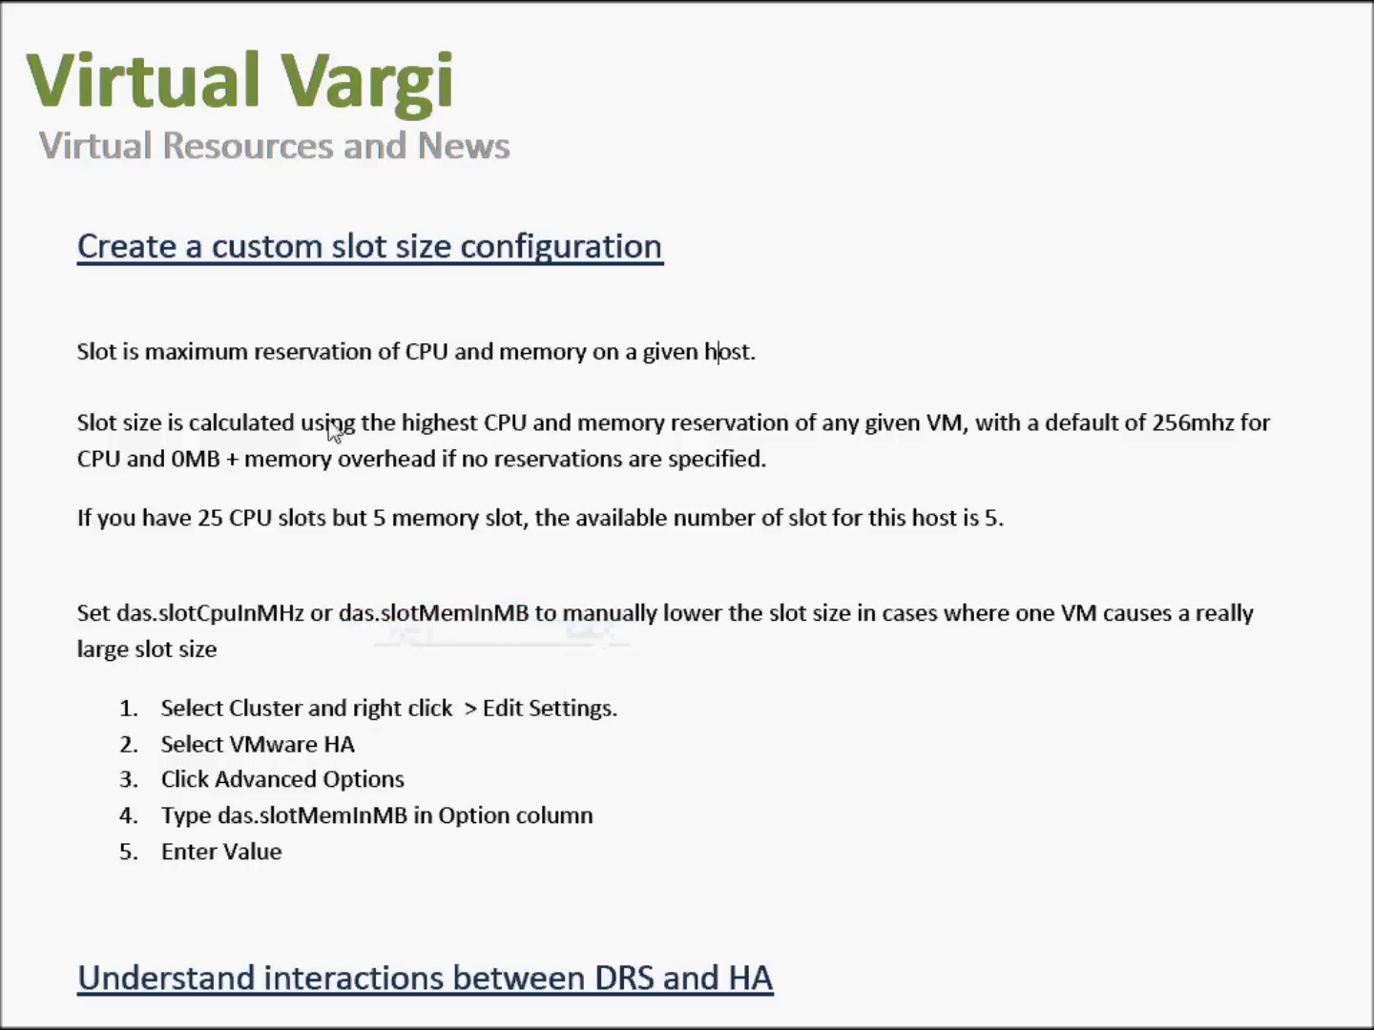
pyautogui.click(468, 1029)
# - Compare VM01's summary with the VCAP-HA Test cluster's HA advanced runtime info
pyautogui.click(160, 270)
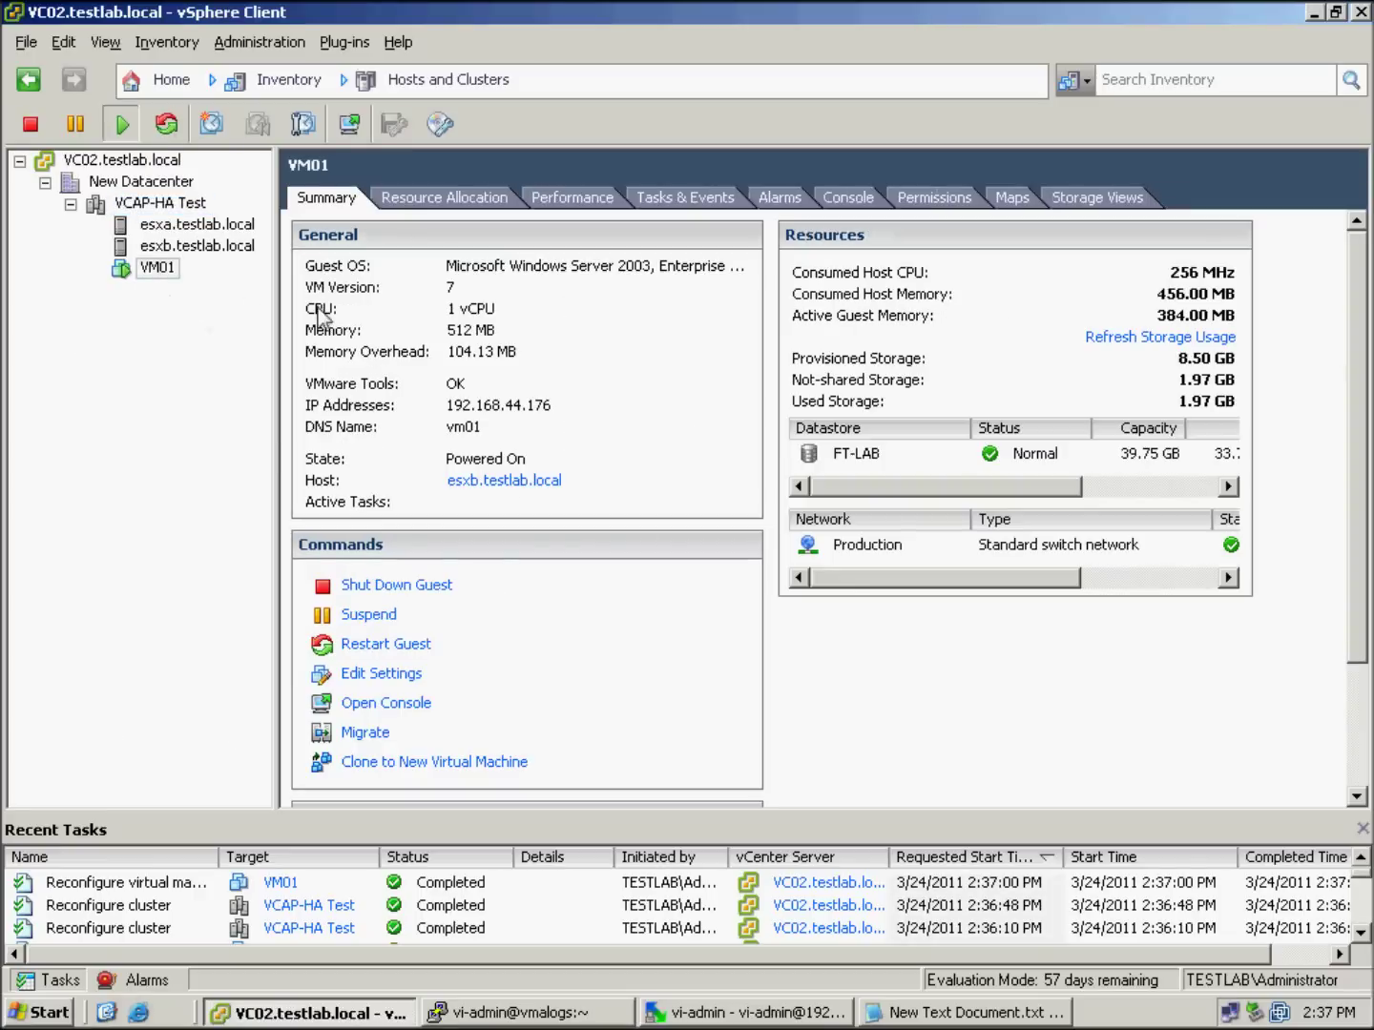
pyautogui.click(160, 204)
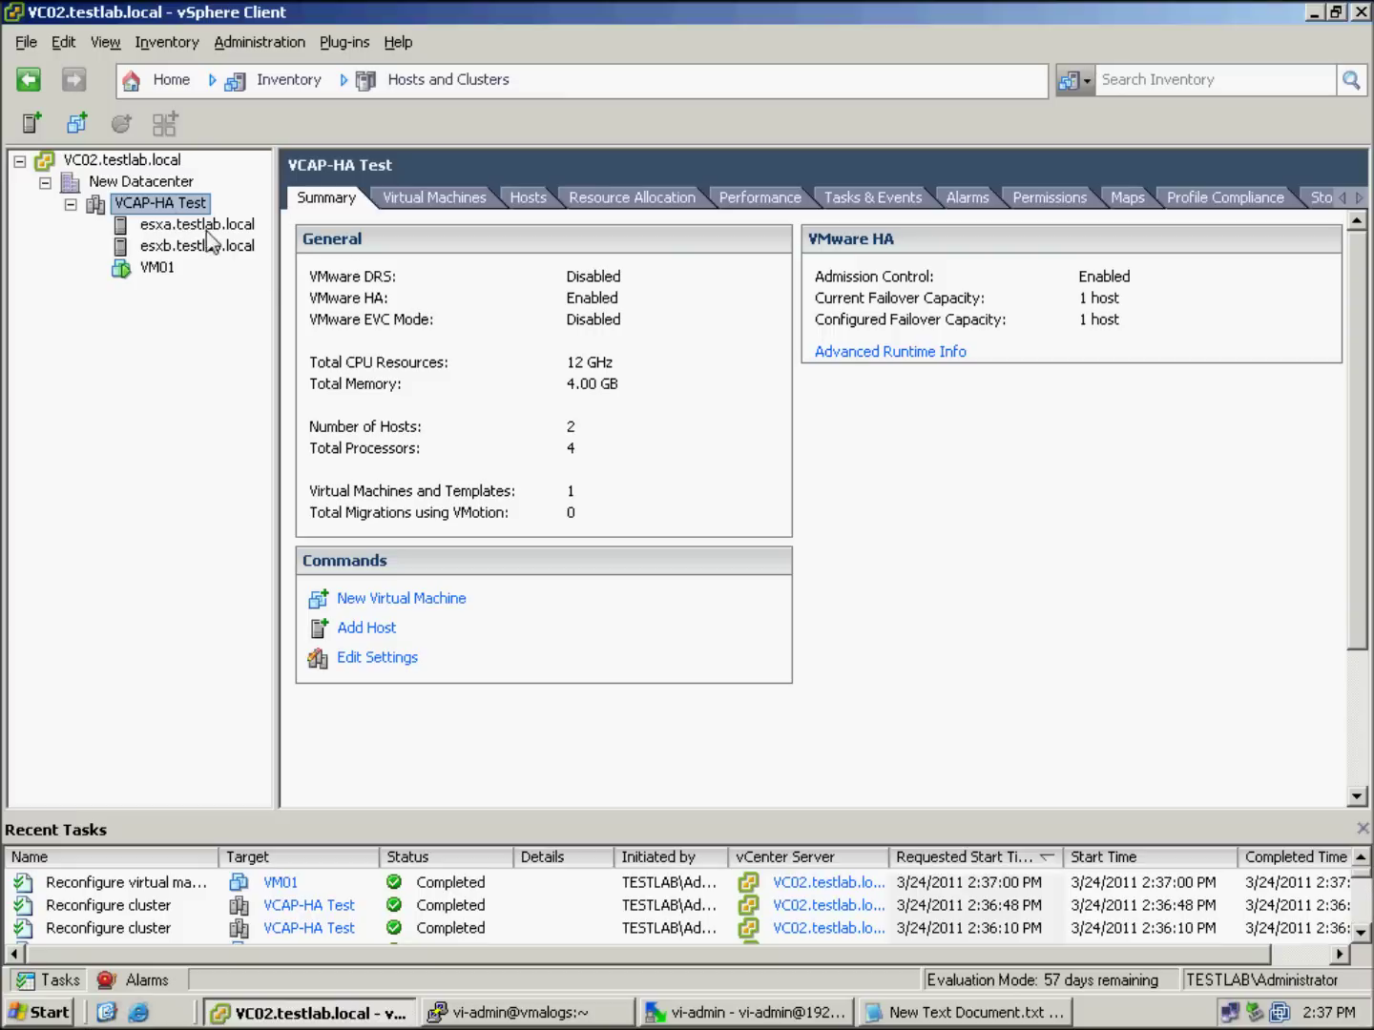
pyautogui.click(868, 353)
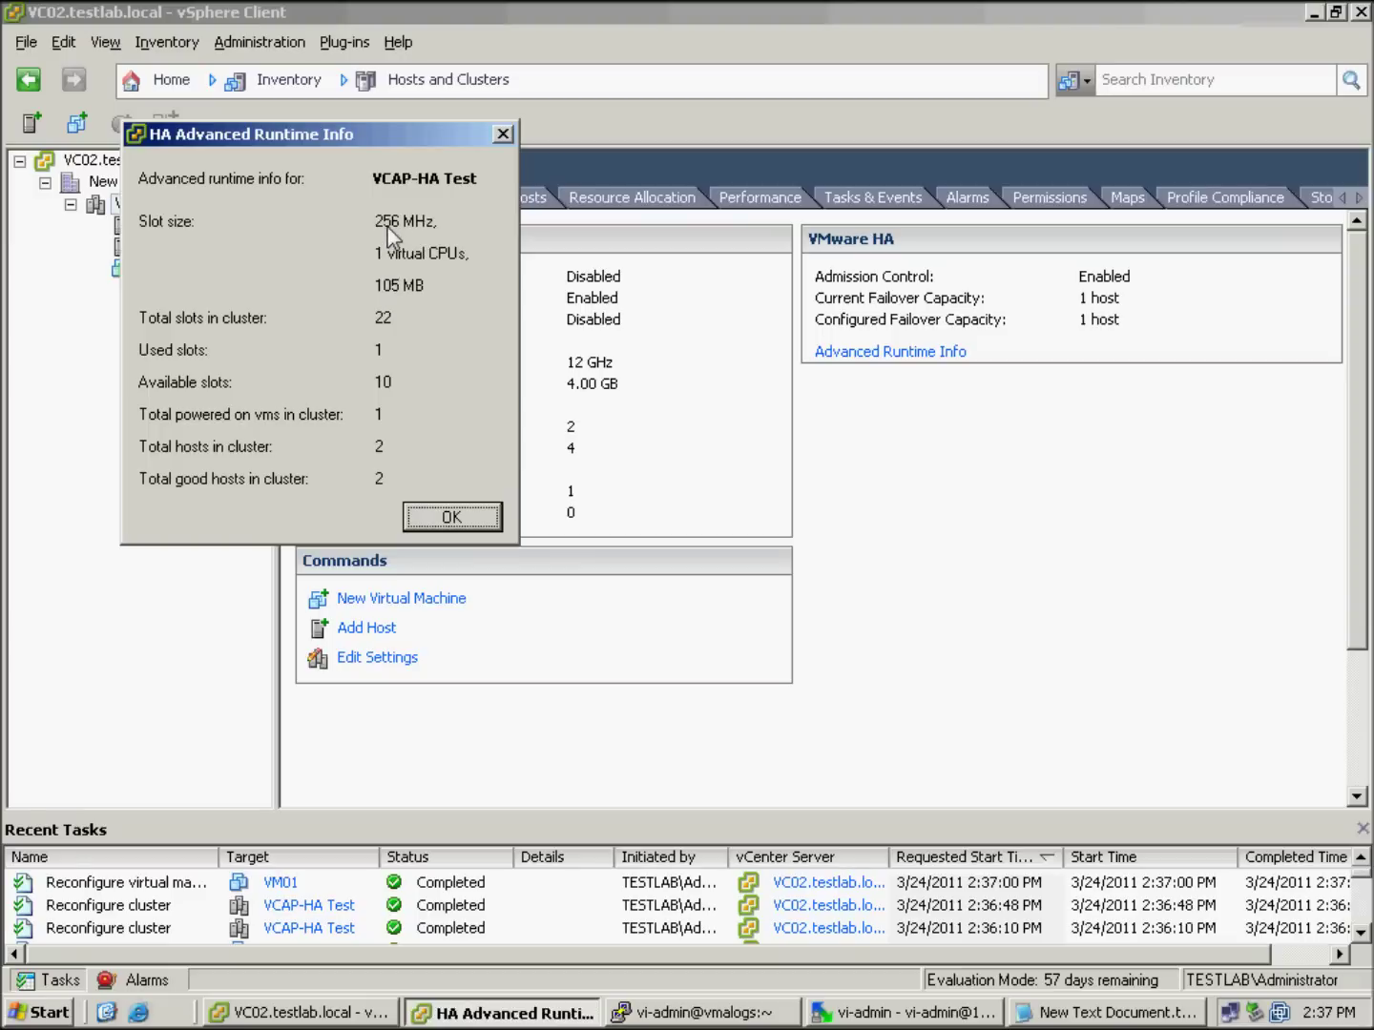
pyautogui.click(503, 133)
pyautogui.click(156, 270)
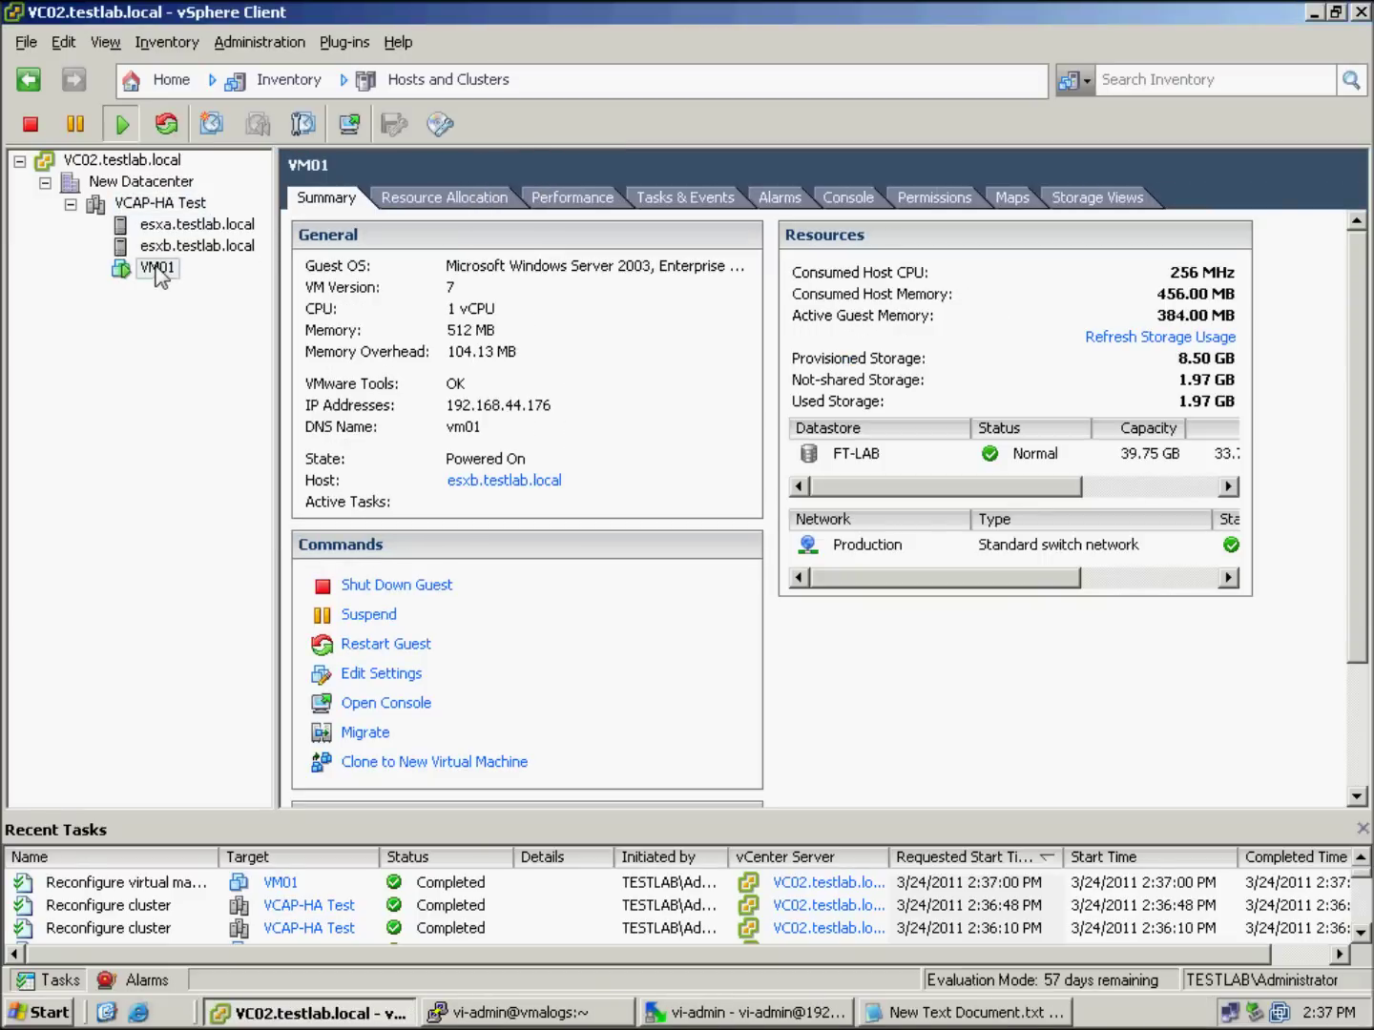
pyautogui.click(151, 211)
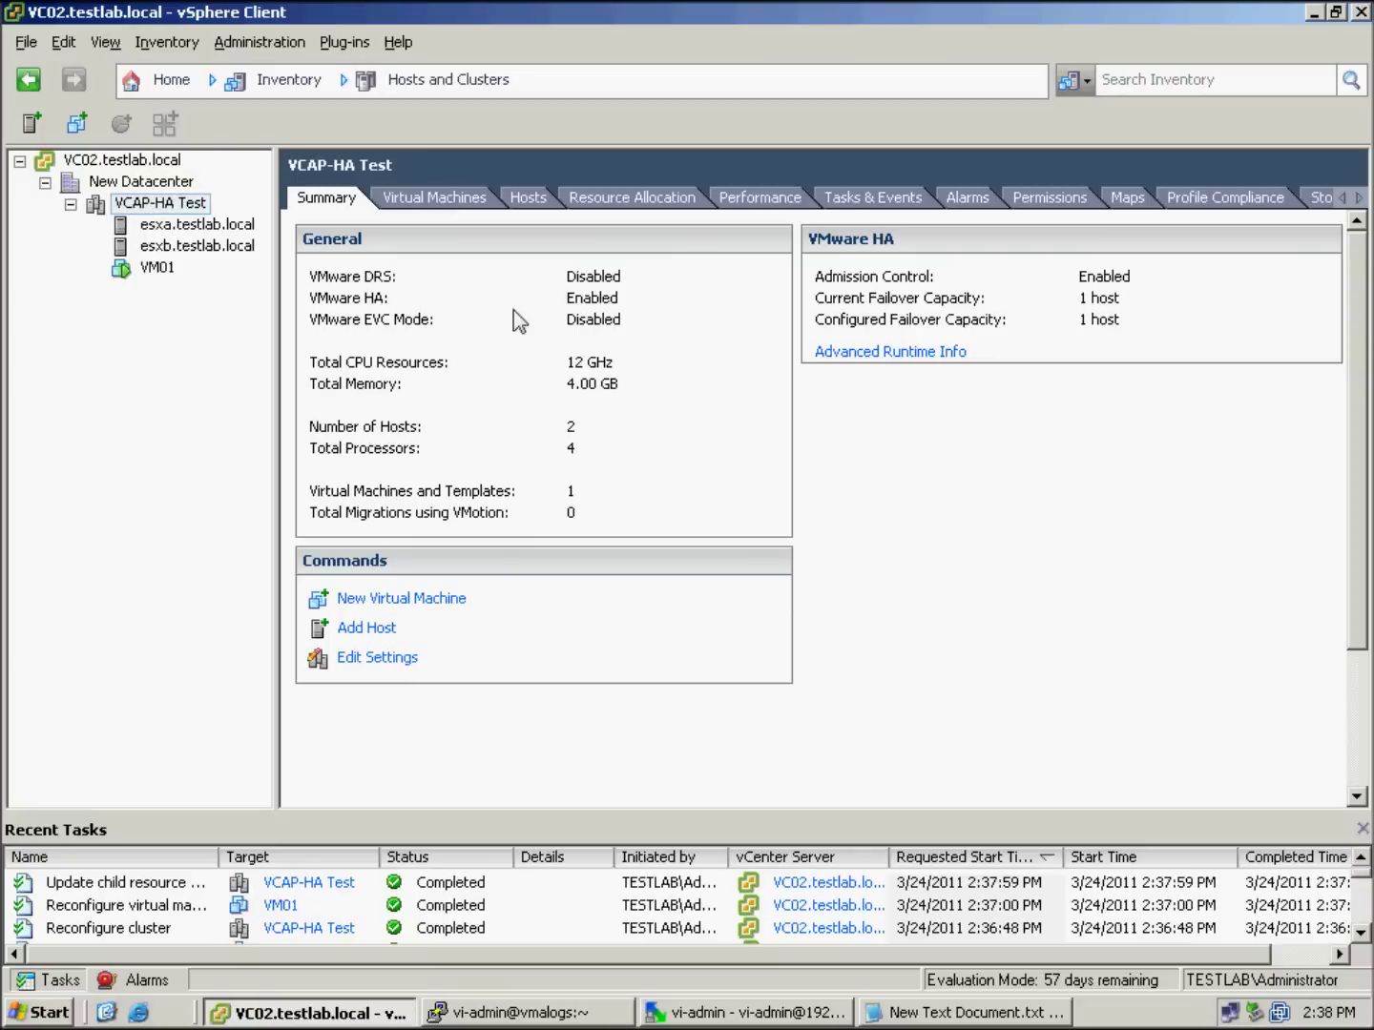
# - Check VM01's 512 MB memory reservation in the cluster's Resource Allocation, leaving it unchanged
pyautogui.click(132, 270)
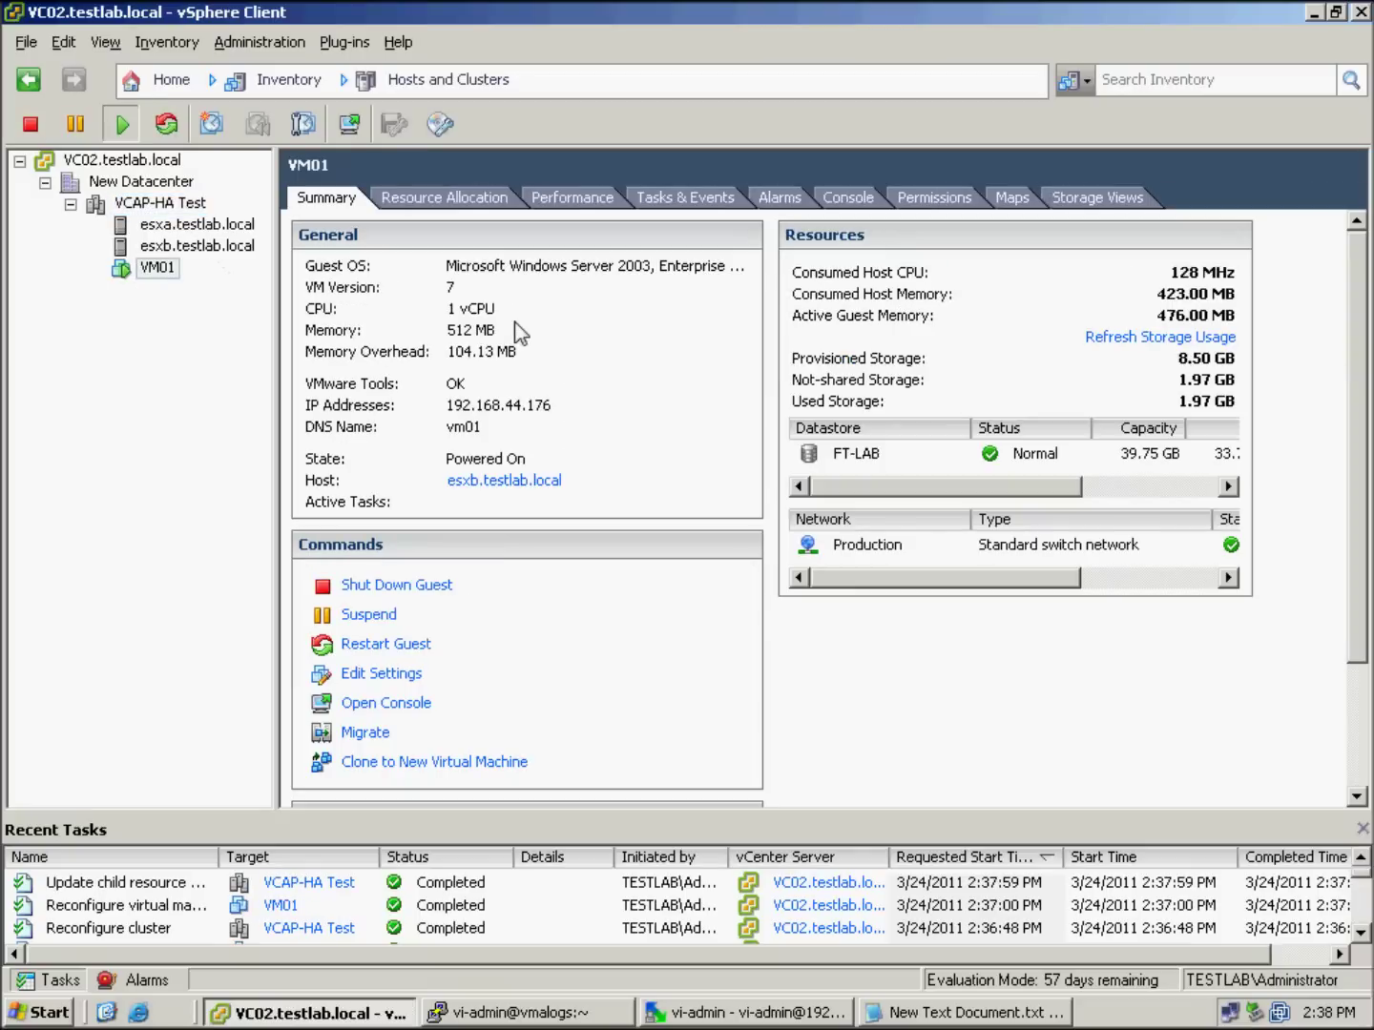
pyautogui.click(174, 202)
pyautogui.click(631, 198)
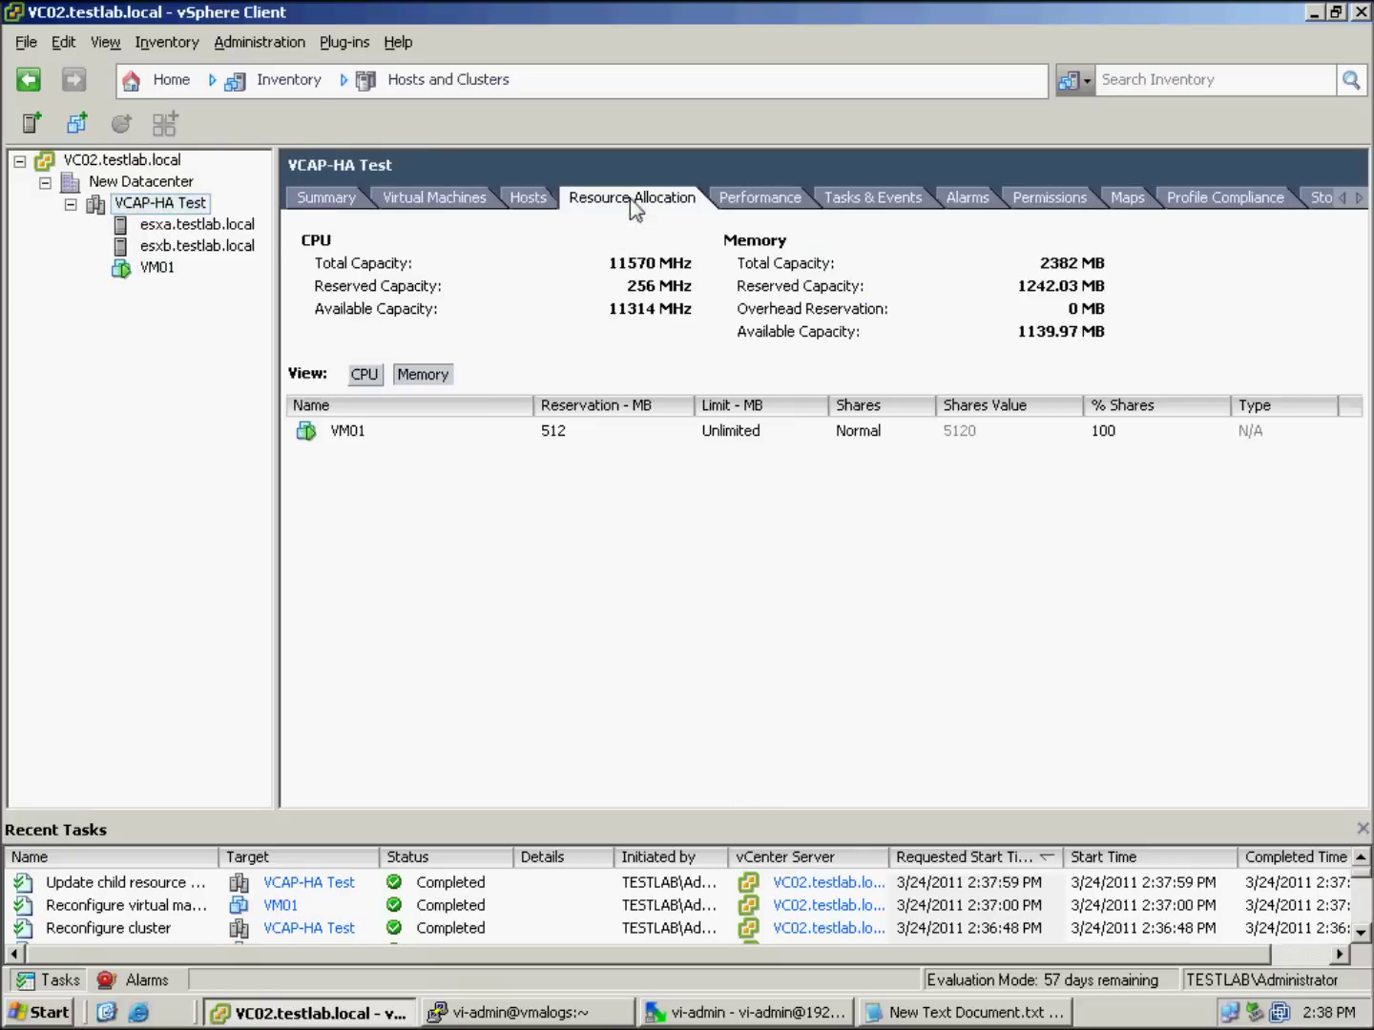
pyautogui.click(563, 432)
pyautogui.press('Escape')
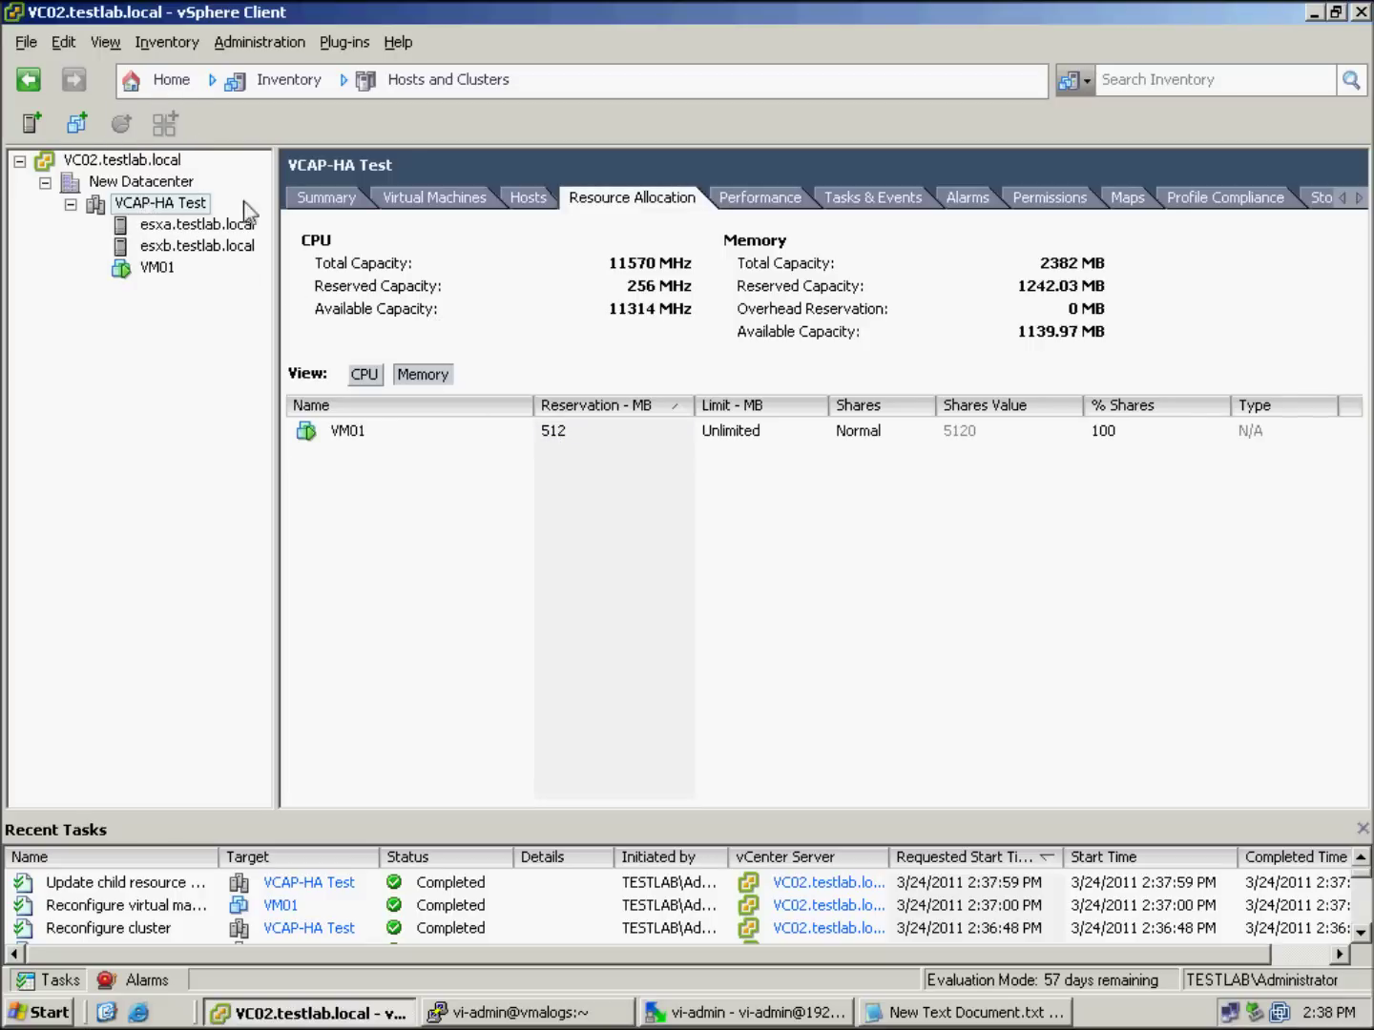
# - Reopen the HA runtime info to confirm a 616 MB slot size with 0 available slots
pyautogui.click(326, 198)
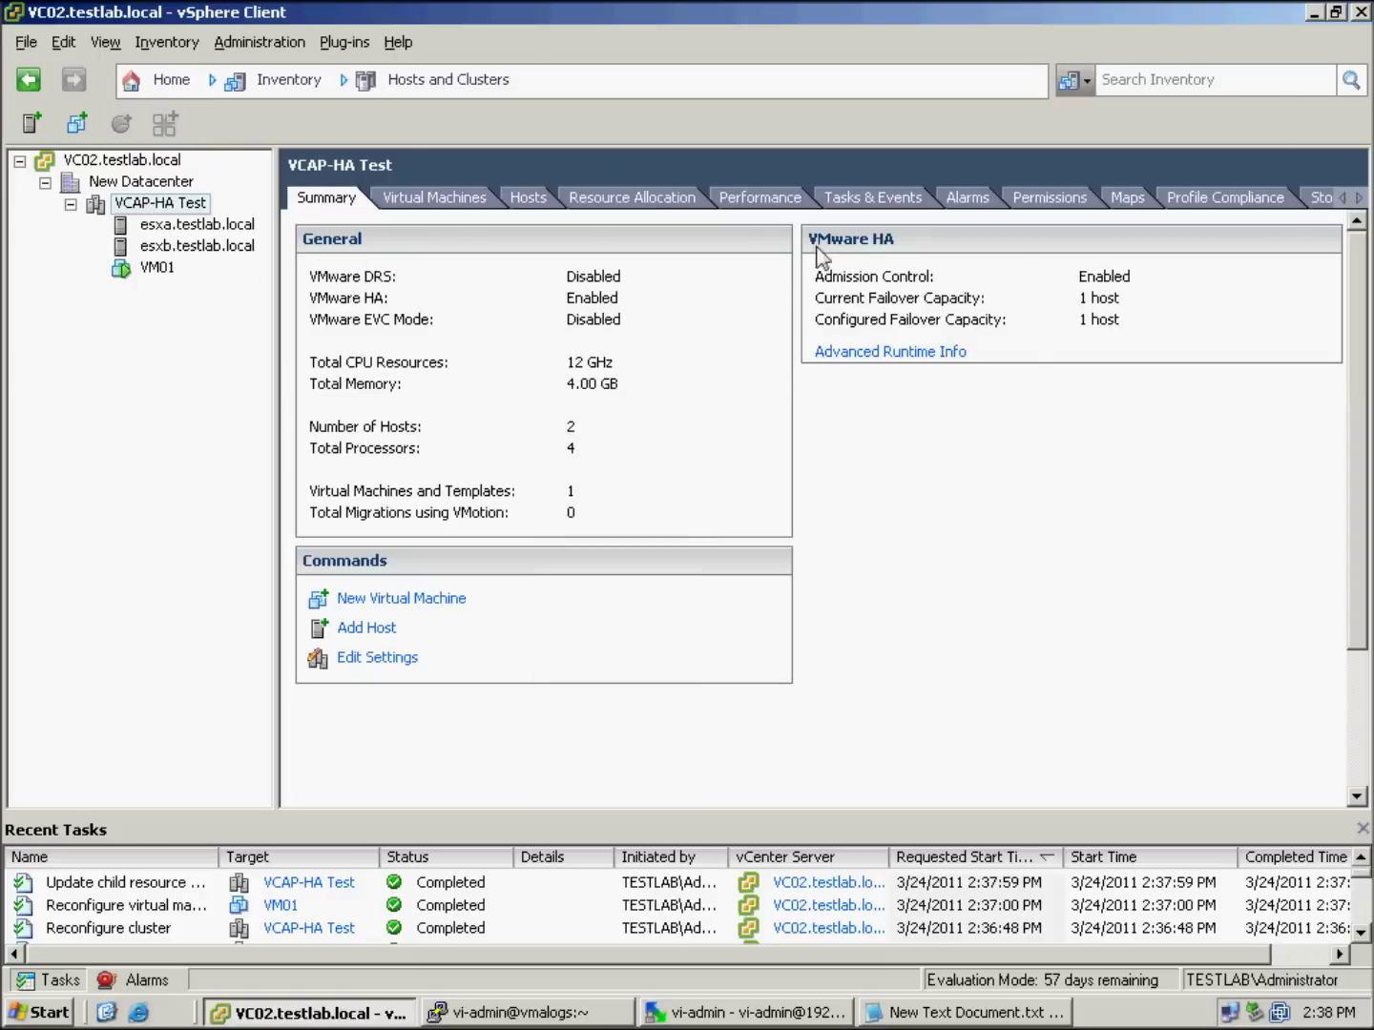
pyautogui.click(871, 352)
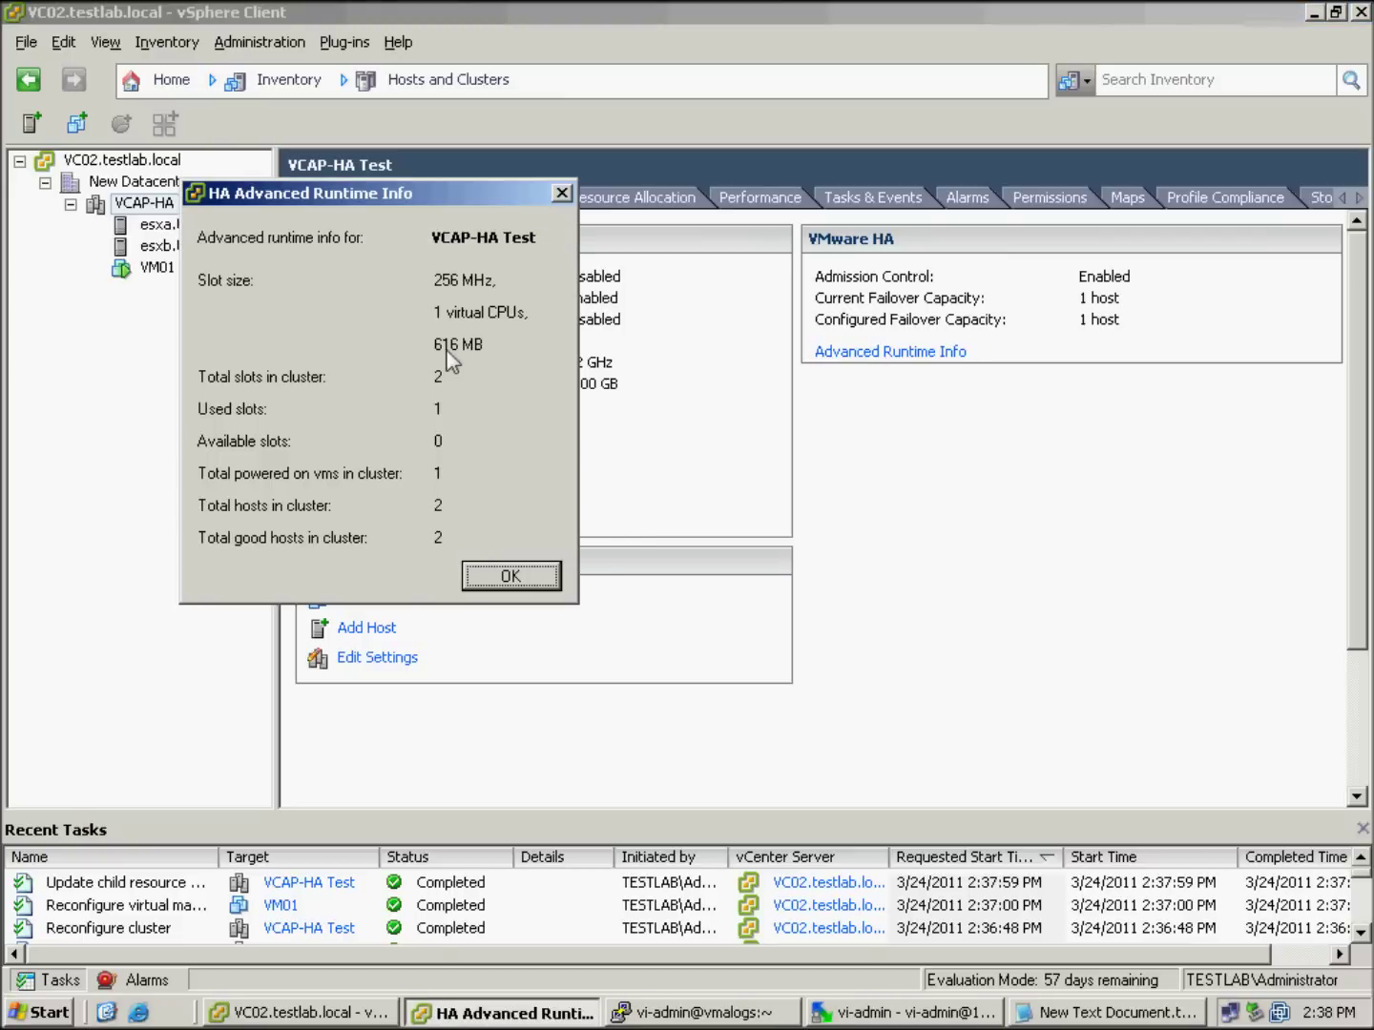
pyautogui.click(528, 583)
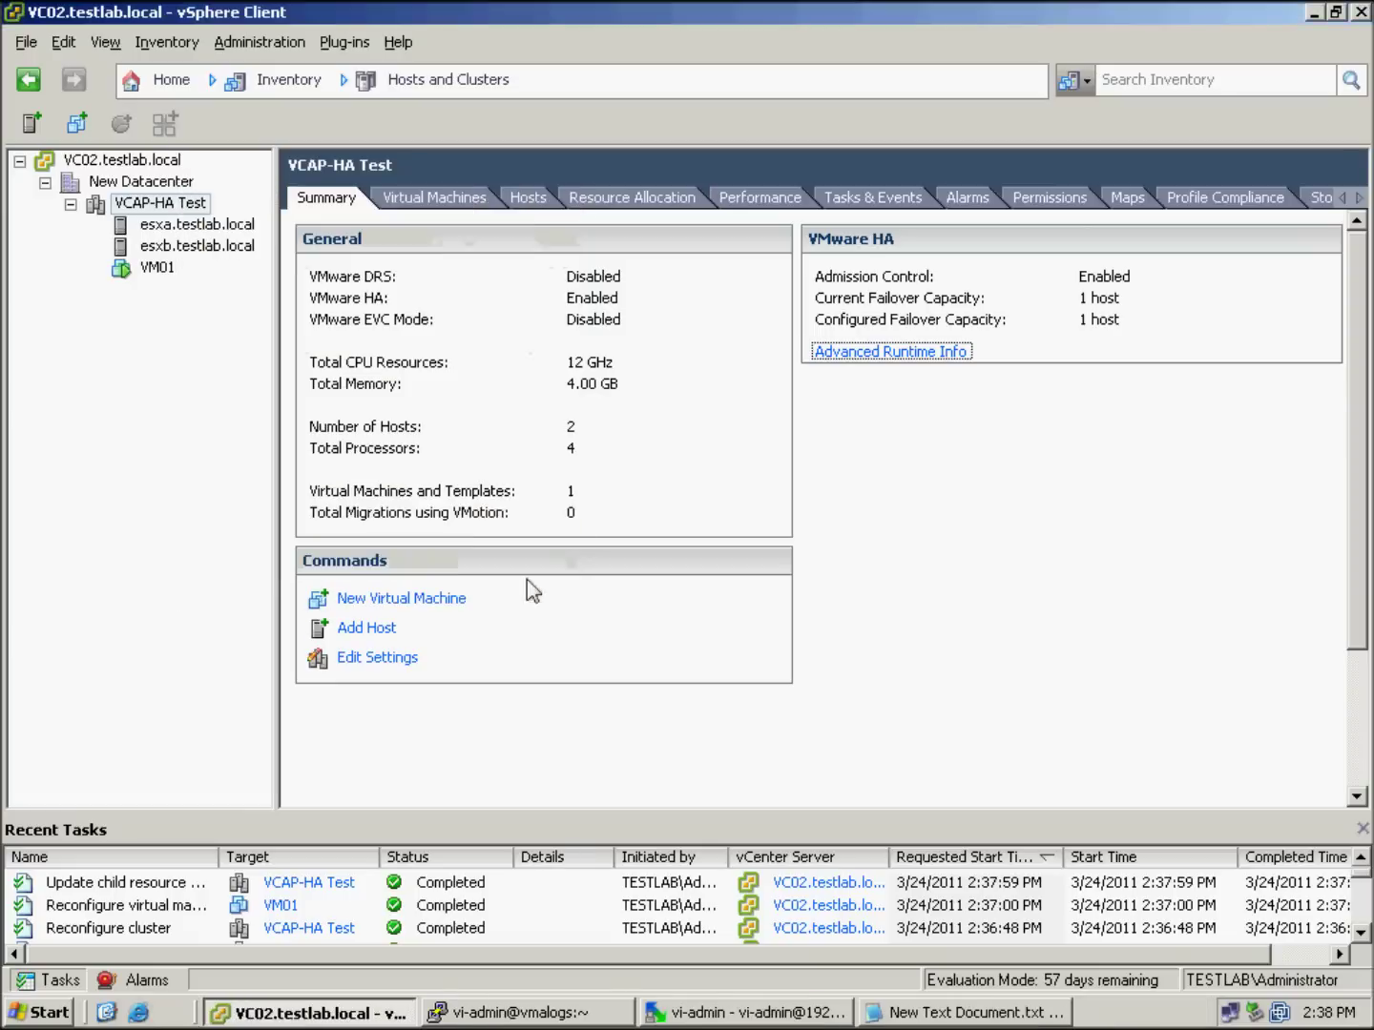
pyautogui.rightClick(161, 207)
# - Add the HA advanced option das.slotMemInMB with value 128 to VCAP-HA Test and apply
pyautogui.click(268, 469)
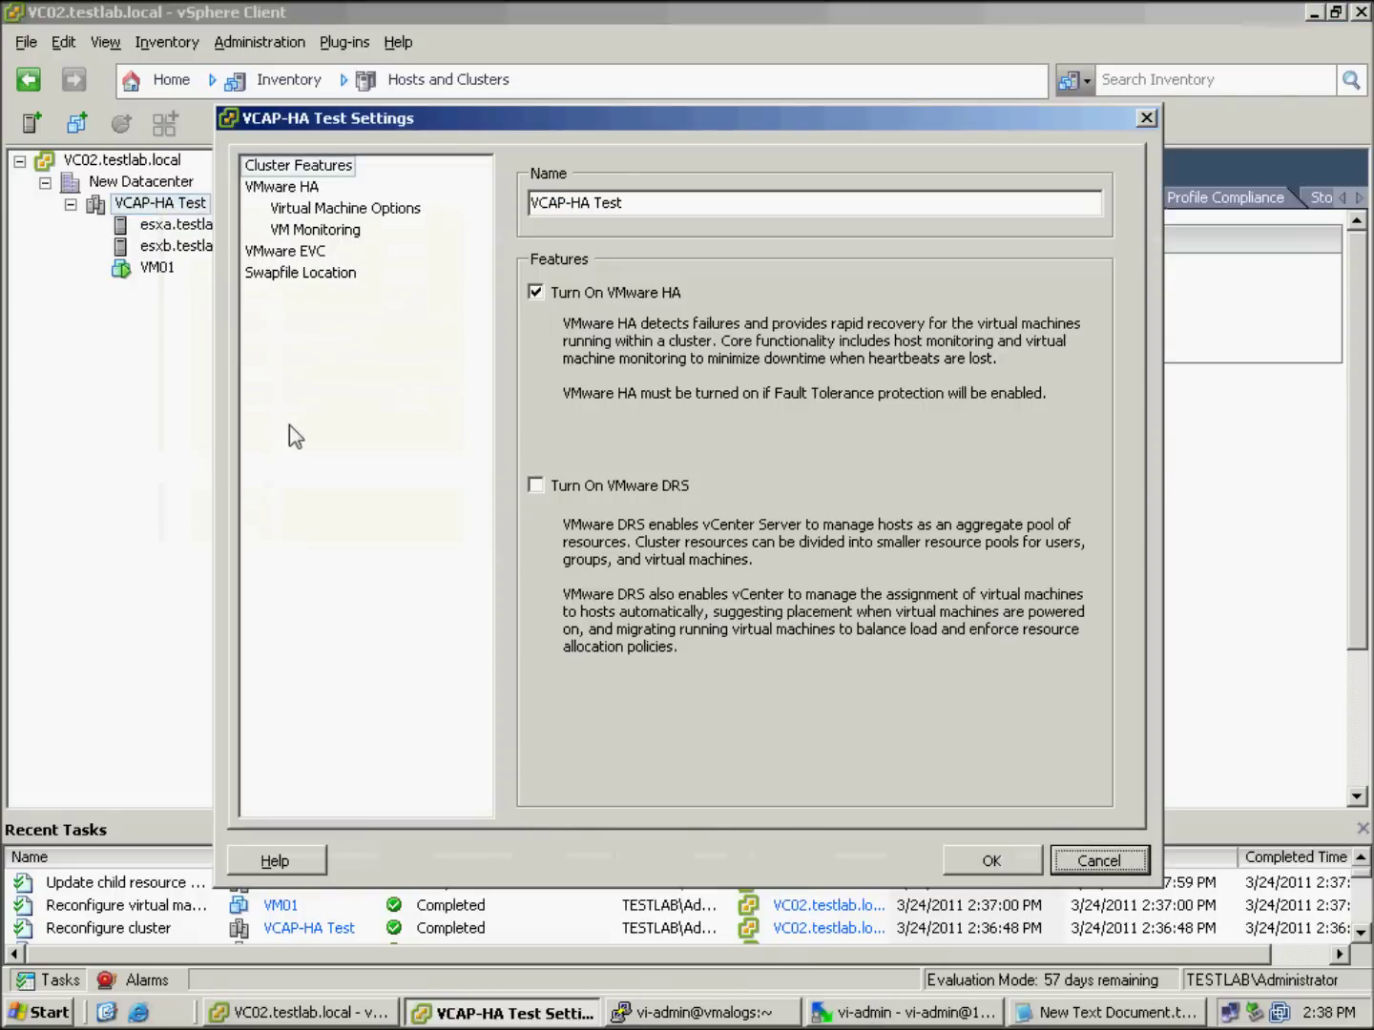
pyautogui.click(297, 187)
pyautogui.click(1035, 681)
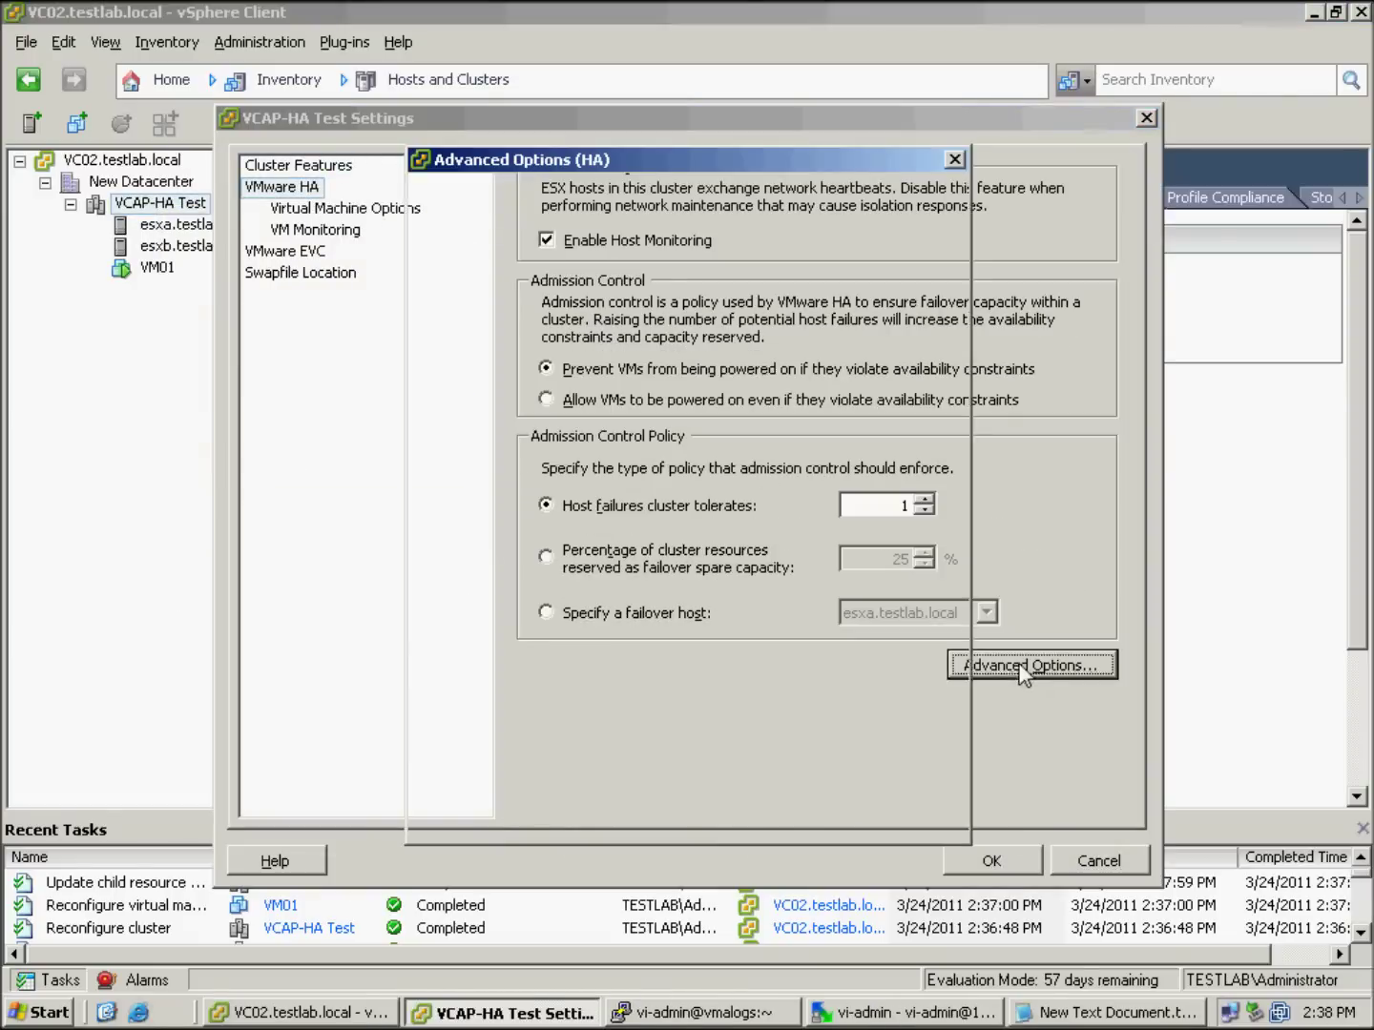
pyautogui.click(514, 355)
pyautogui.click(502, 307)
pyautogui.click(493, 315)
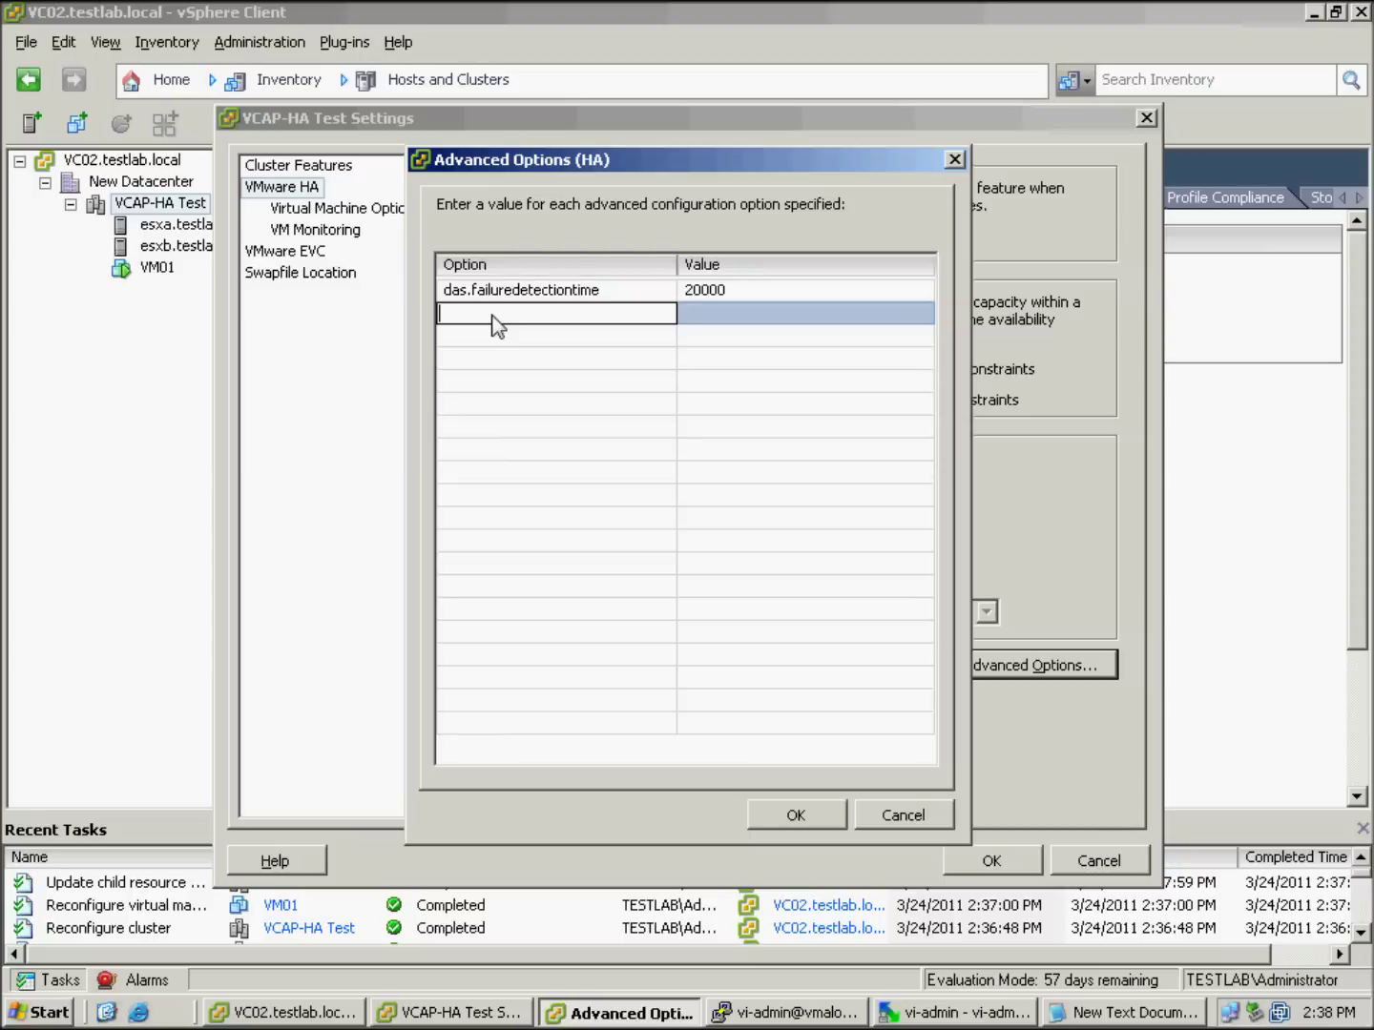
pyautogui.write('das.slotMemInMB')
pyautogui.click(725, 315)
pyautogui.click(725, 314)
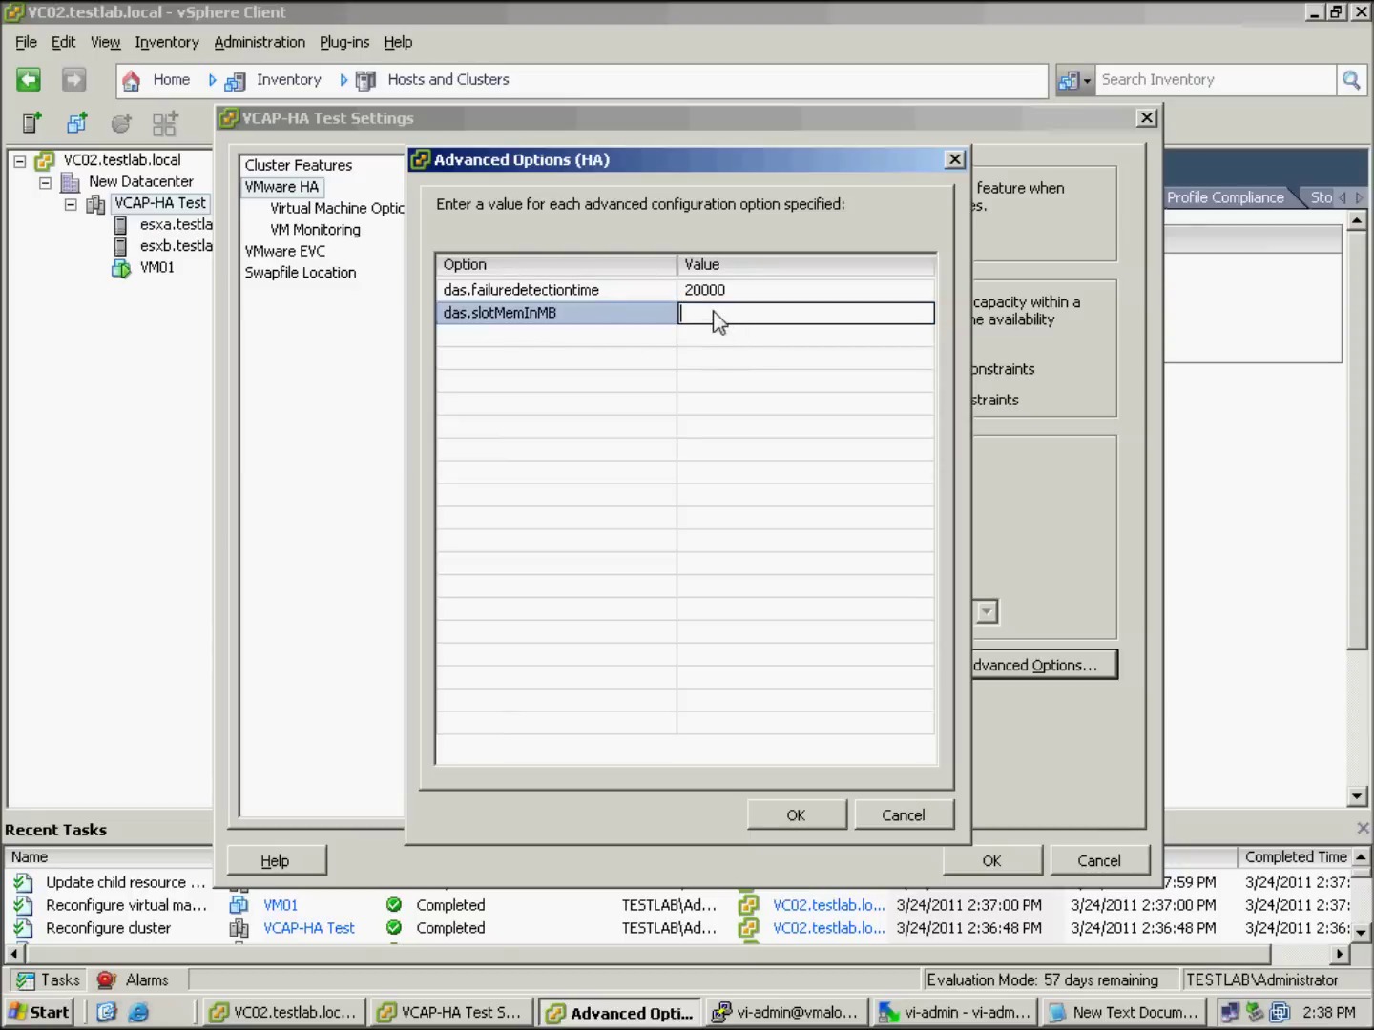
pyautogui.write('128')
pyautogui.click(785, 811)
pyautogui.click(965, 854)
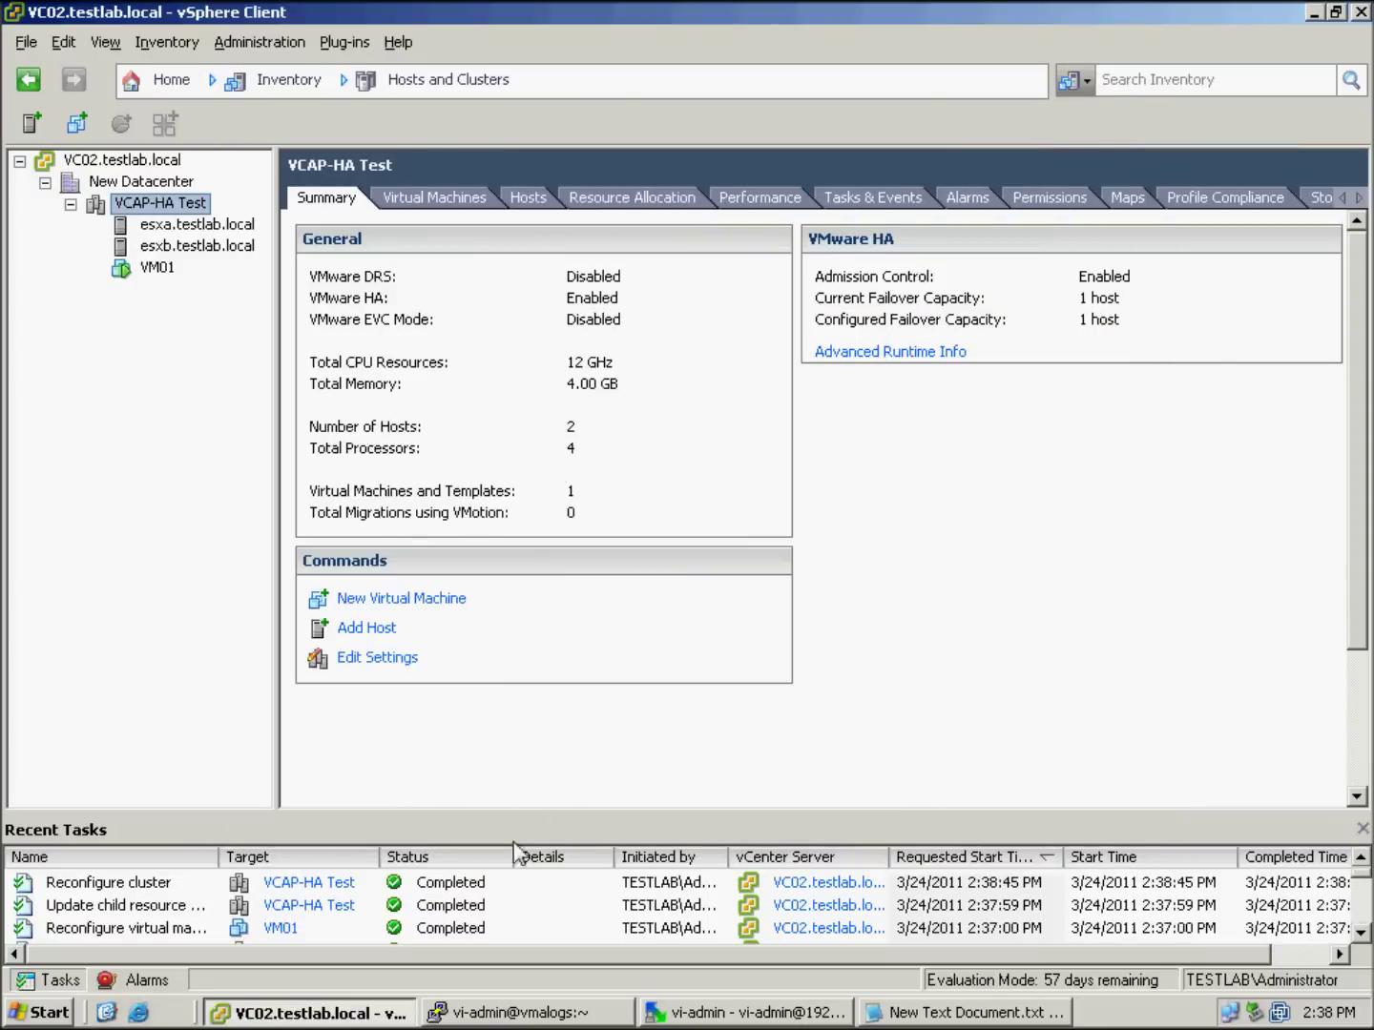
# - Confirm the runtime info shows a 256 MHz/128 MB slot size, 18 total and 4 available slots
pyautogui.click(879, 353)
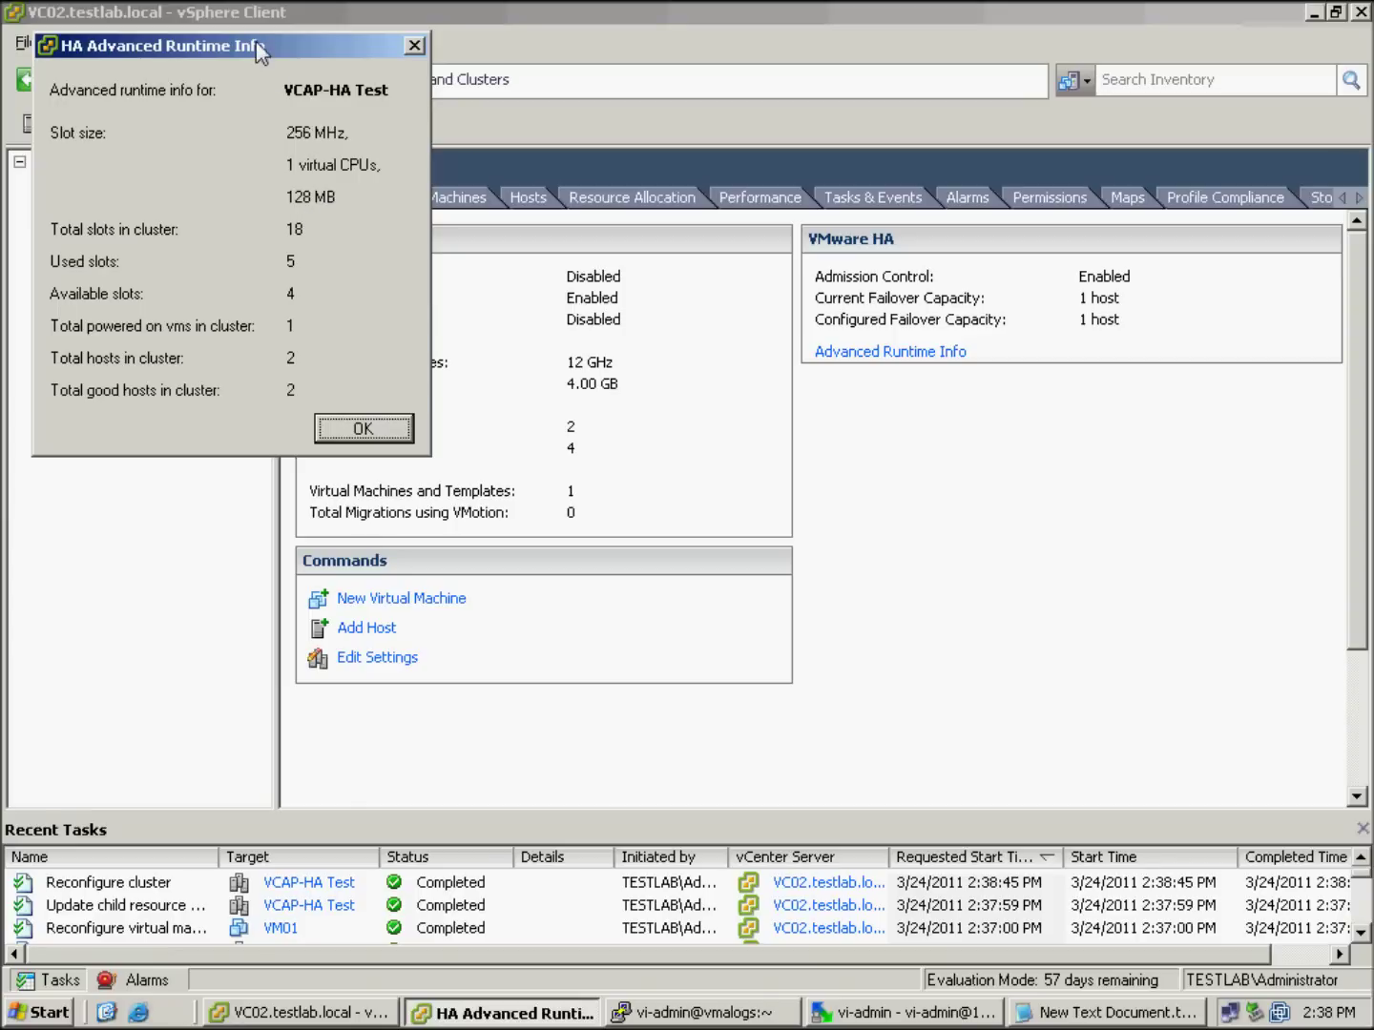
pyautogui.moveTo(255, 41); pyautogui.dragTo(441, 189)
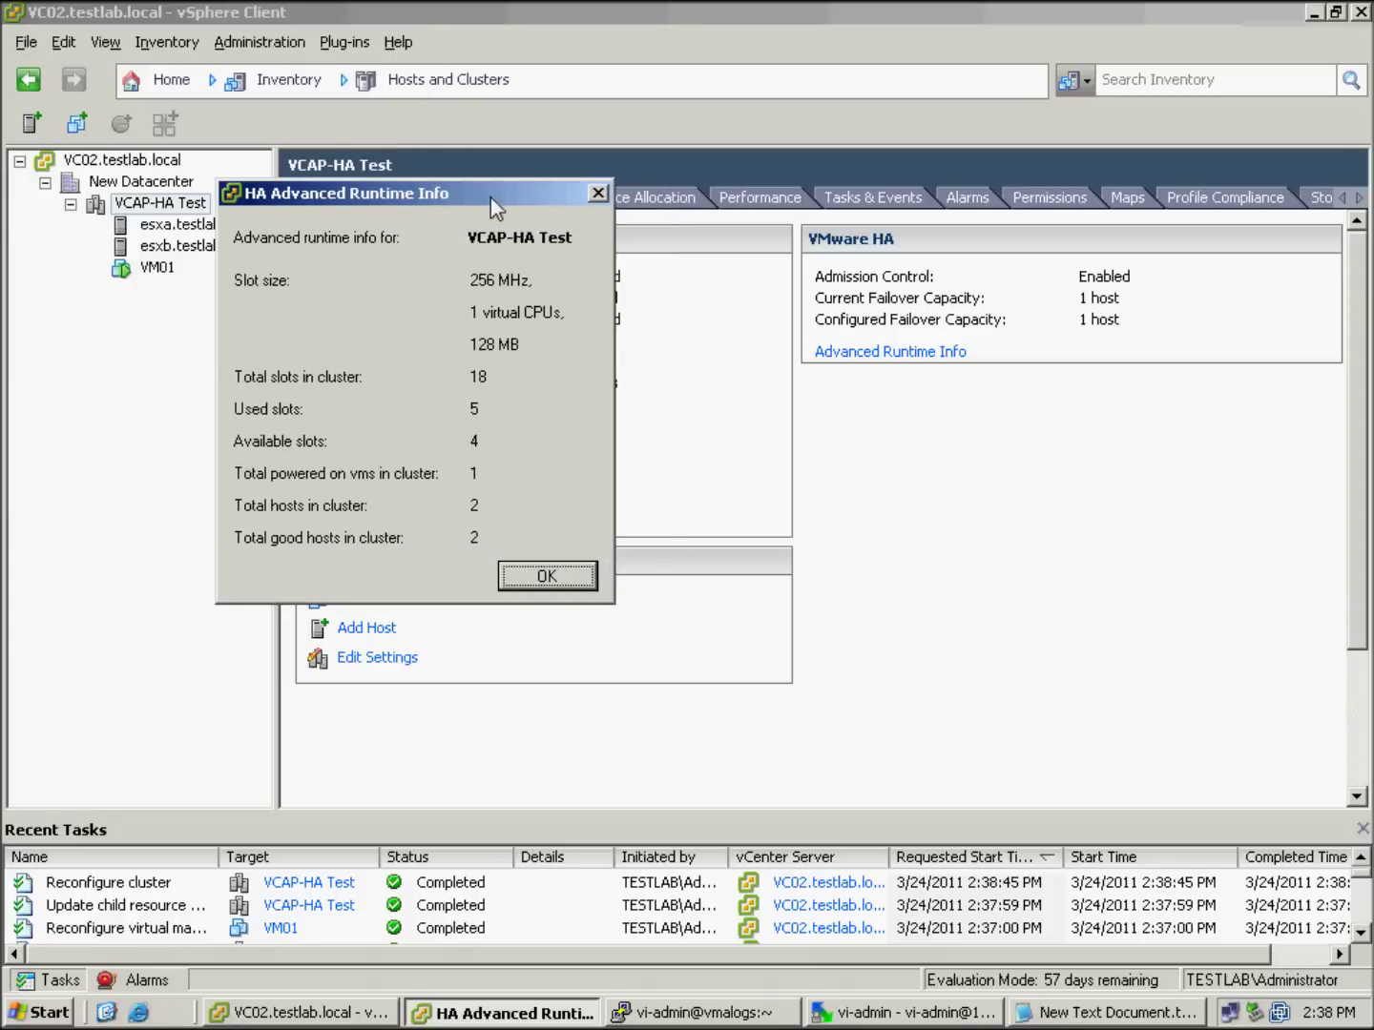
pyautogui.click(599, 193)
pyautogui.click(634, 200)
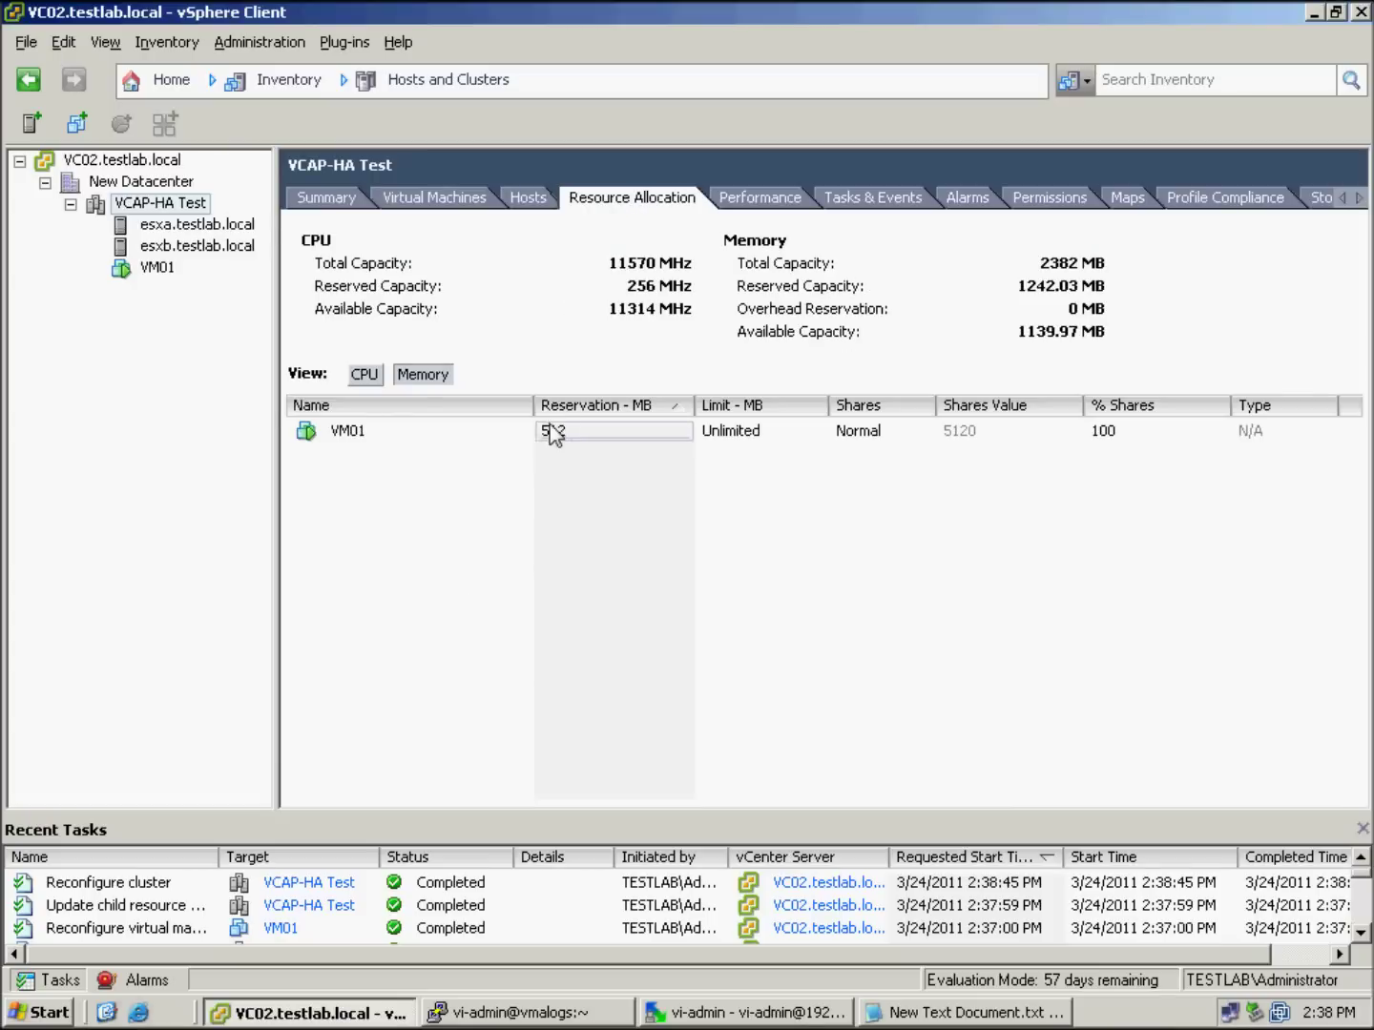
pyautogui.click(326, 197)
pyautogui.click(887, 351)
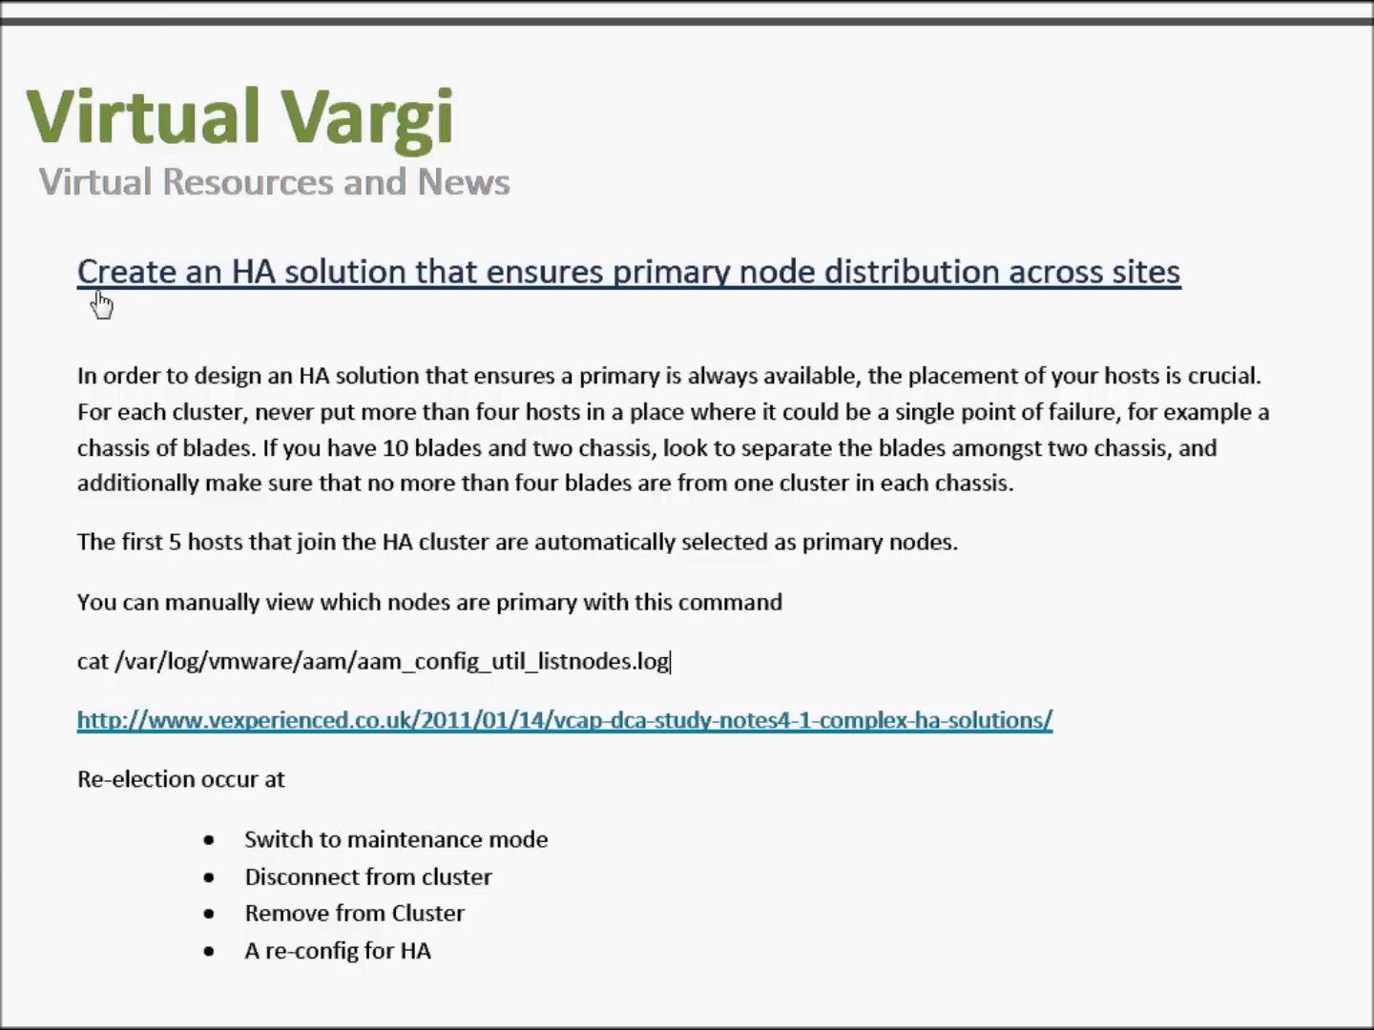
pyautogui.moveTo(79, 276); pyautogui.dragTo(1144, 296)
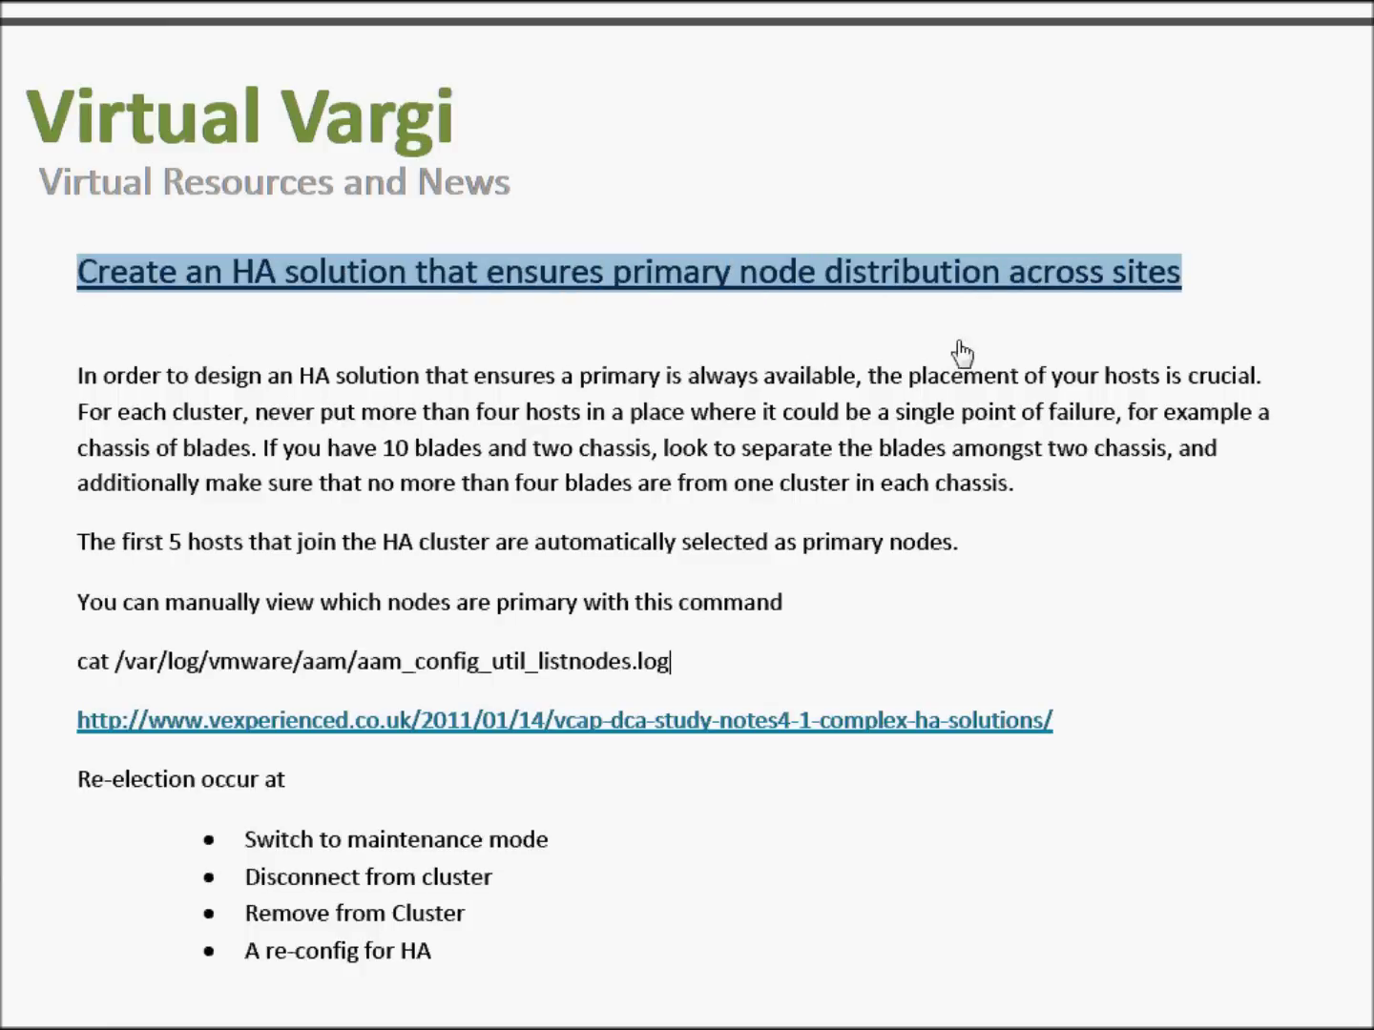
pyautogui.click(472, 486)
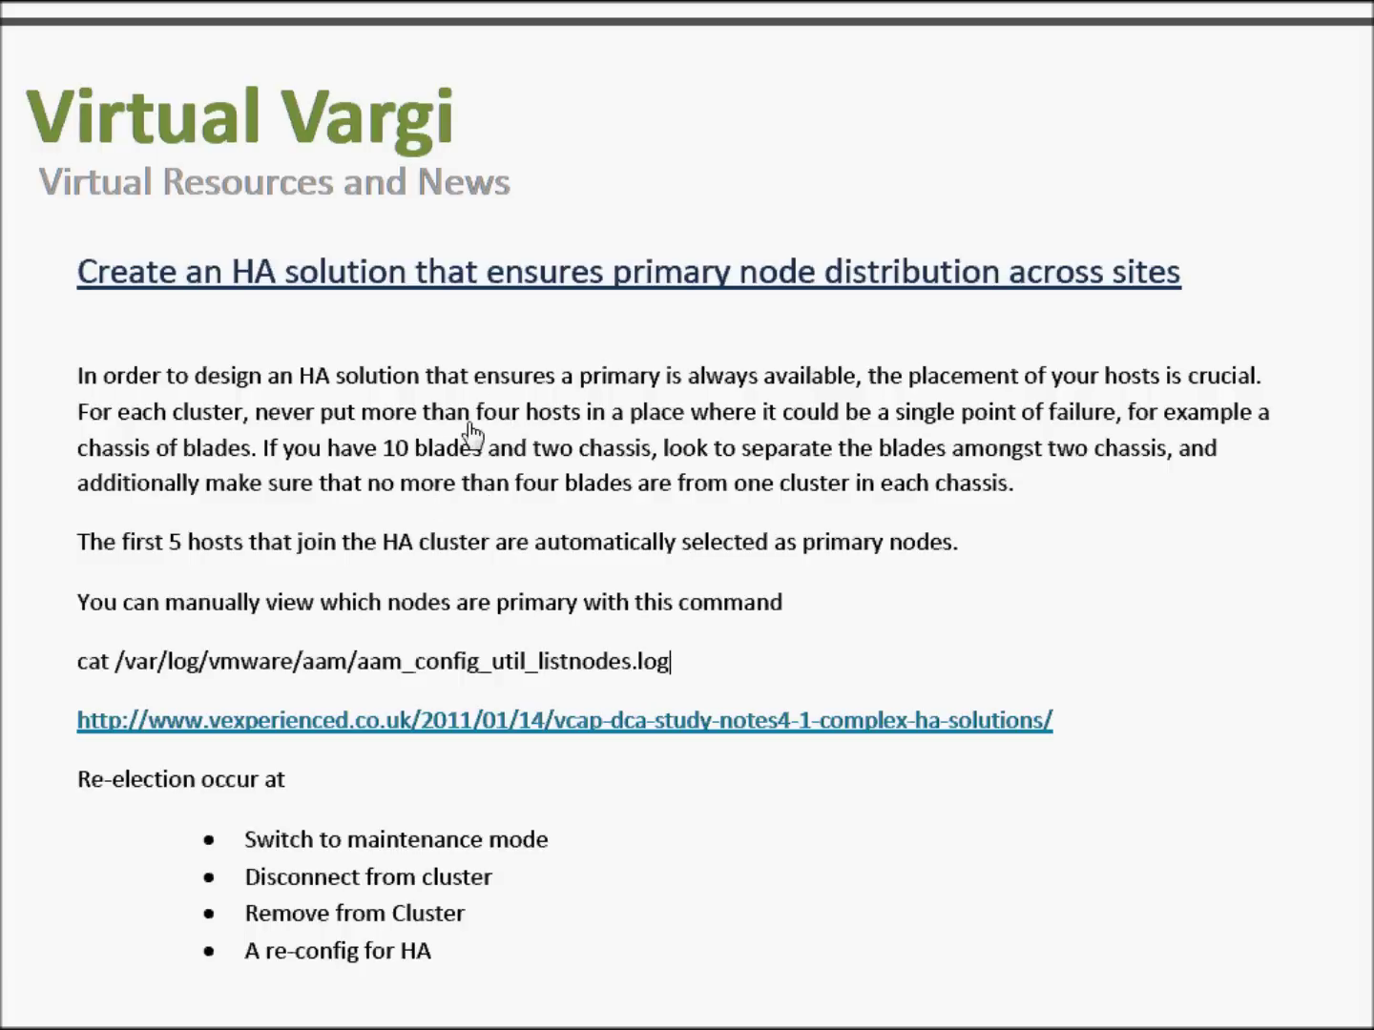
pyautogui.moveTo(263, 449); pyautogui.dragTo(1105, 462)
pyautogui.click(1069, 519)
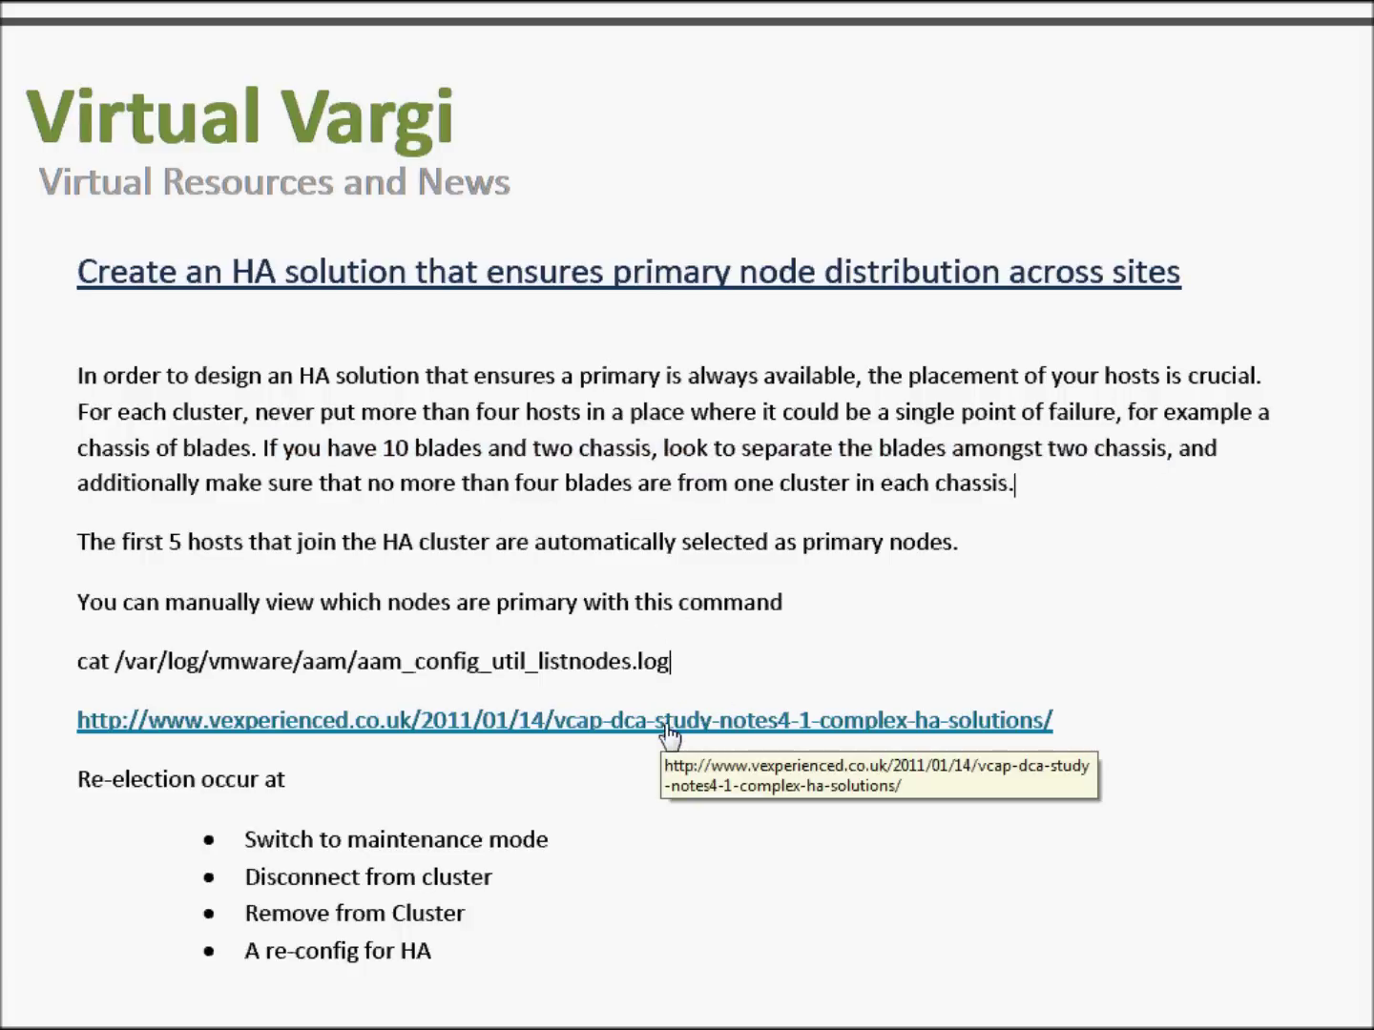
pyautogui.moveTo(82, 780); pyautogui.dragTo(286, 785)
pyautogui.moveTo(444, 958); pyautogui.dragTo(211, 857)
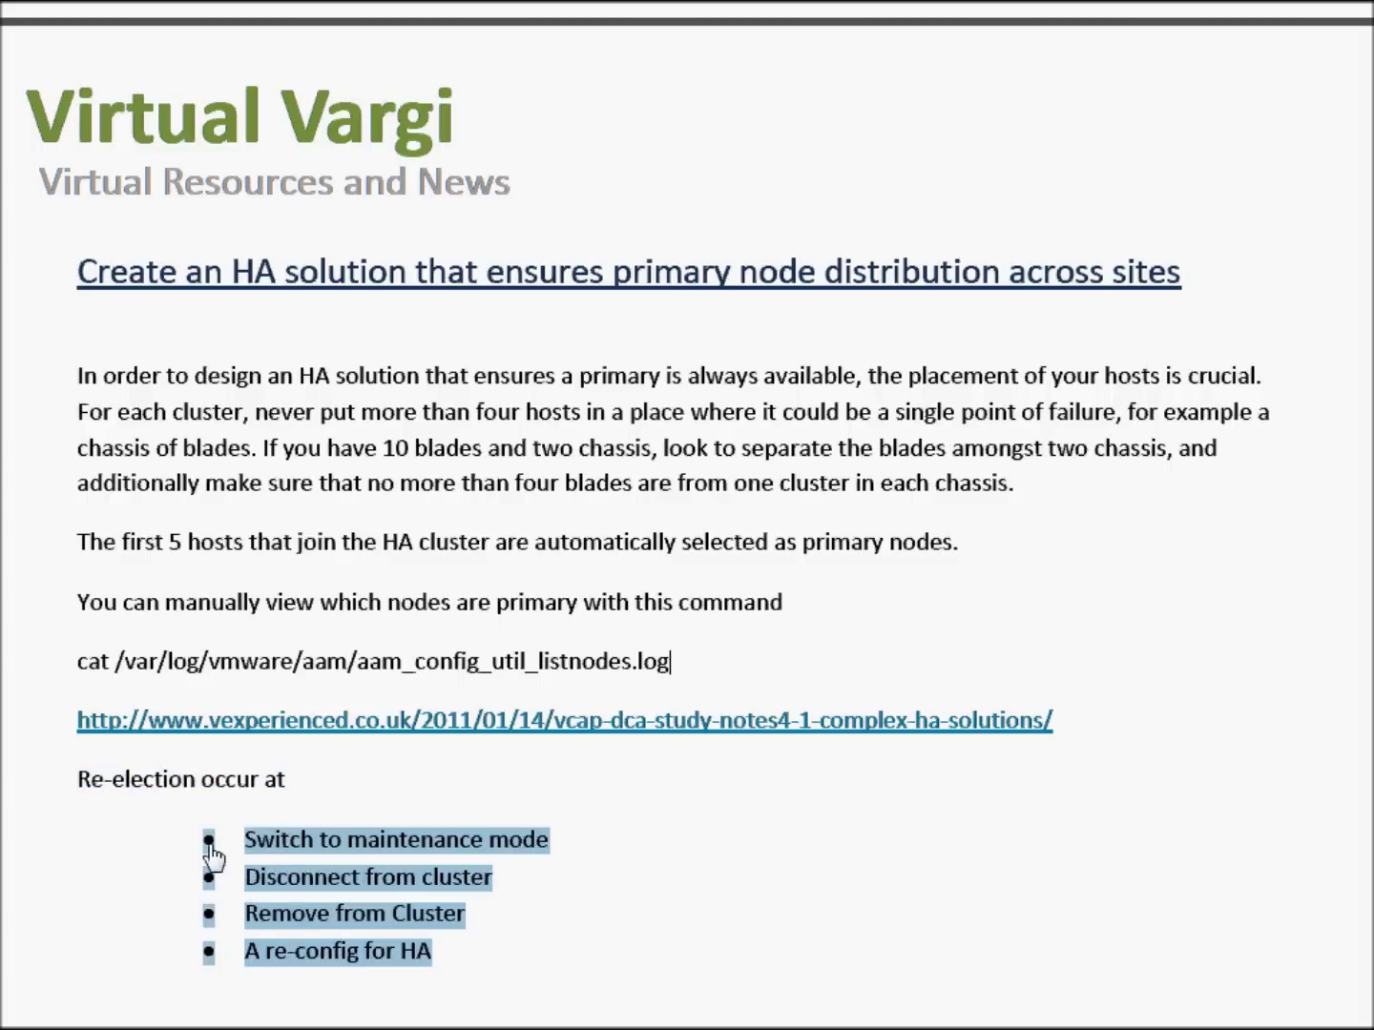
pyautogui.click(759, 859)
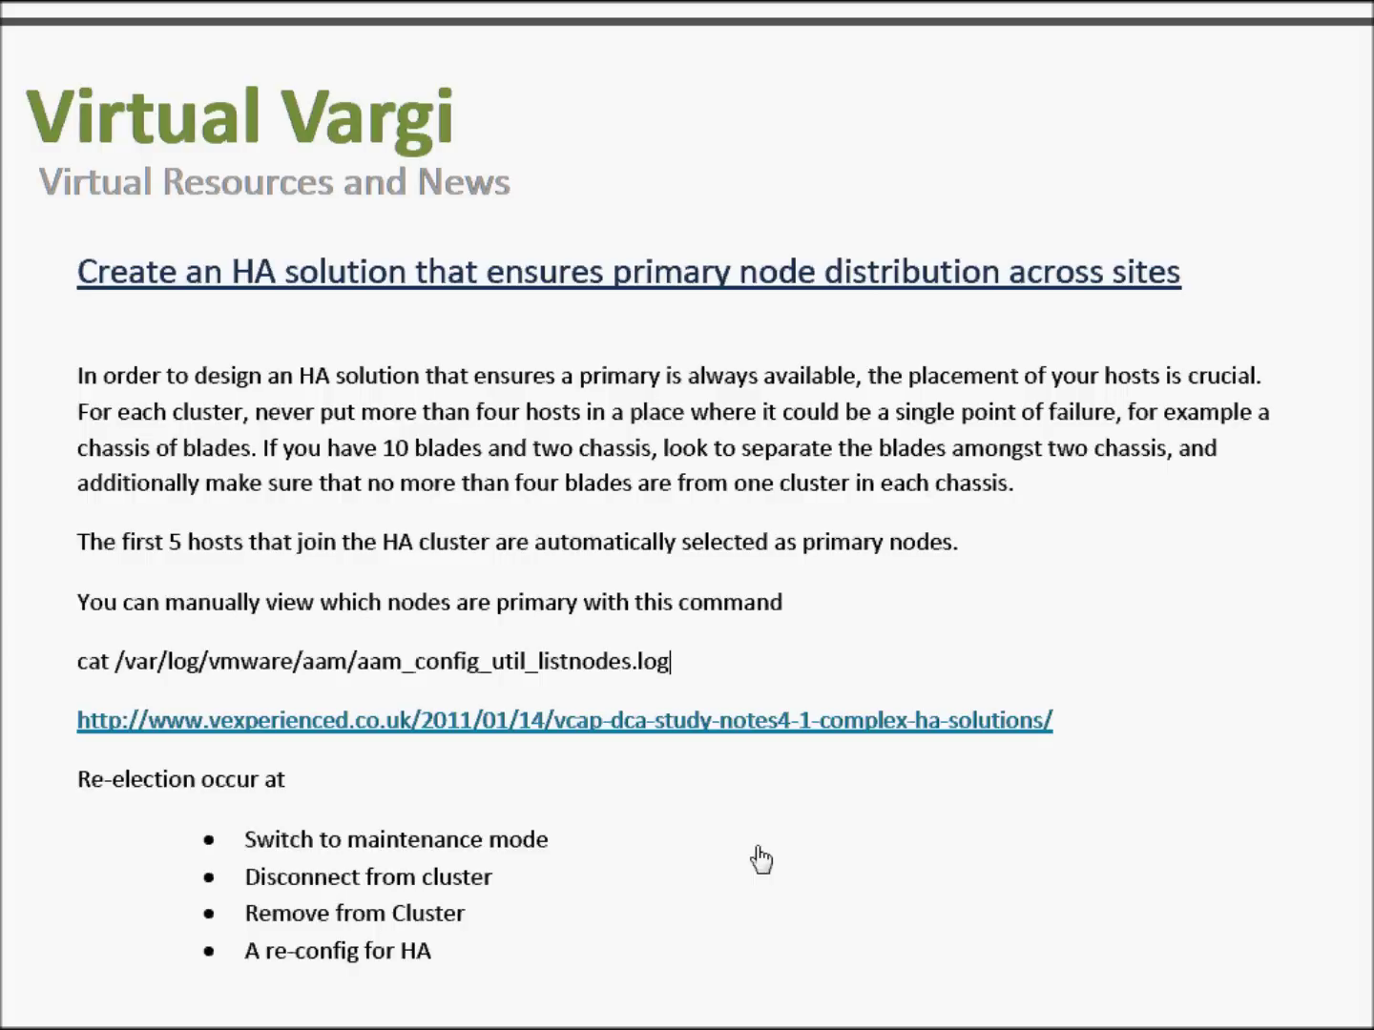
pyautogui.moveTo(672, 662); pyautogui.dragTo(81, 667)
pyautogui.click(784, 898)
pyautogui.moveTo(468, 1029)
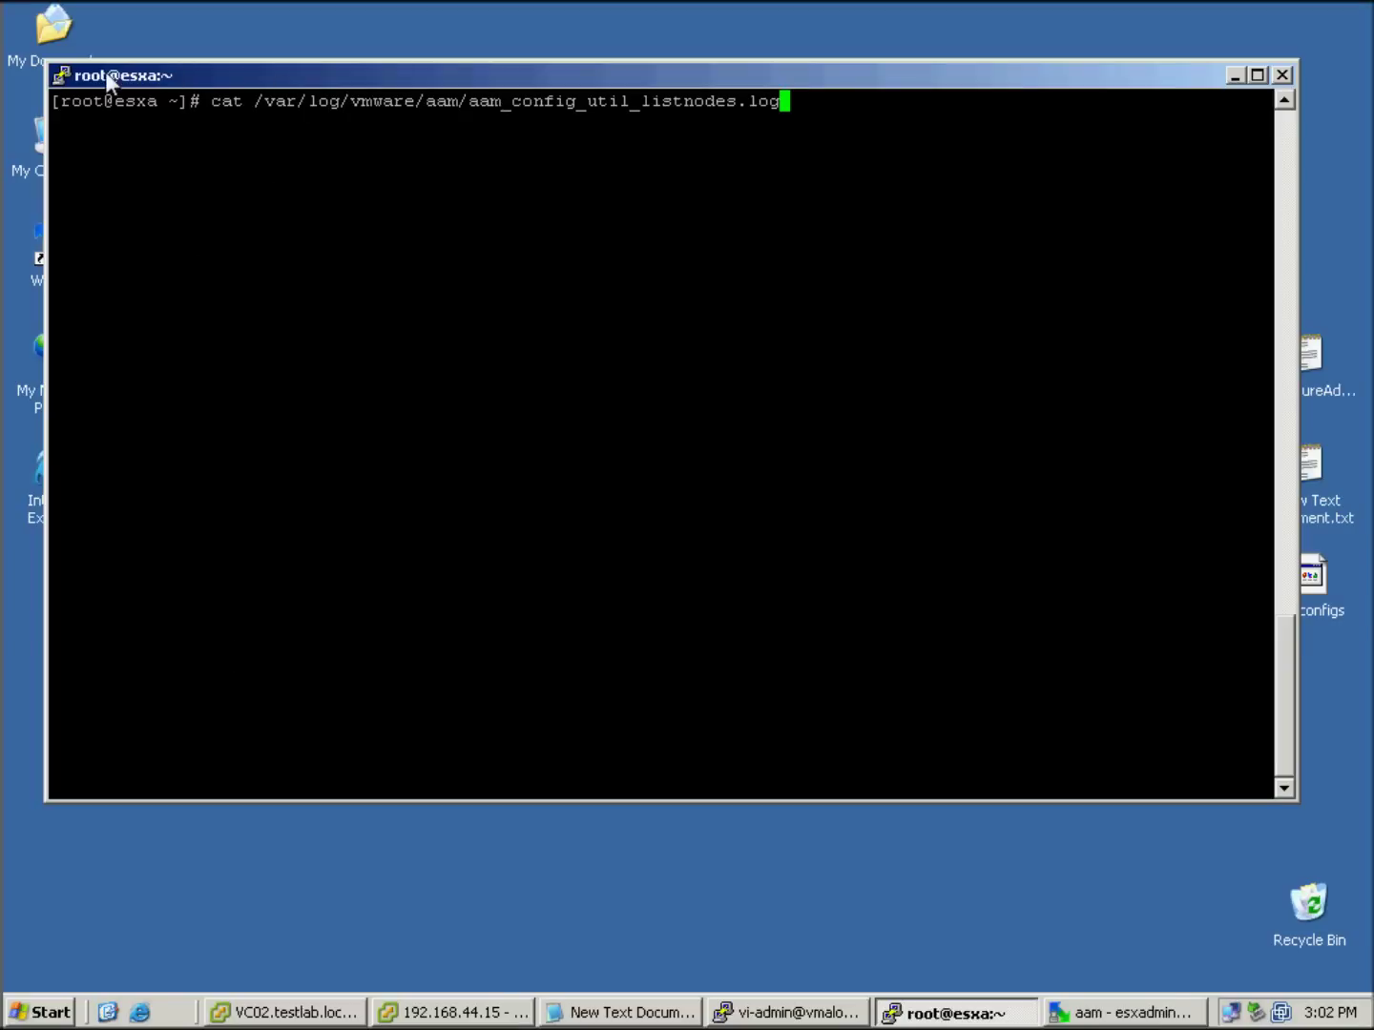
# - Run the listnodes log command in the esxa PuTTY session, showing esxa and esxb as Primary
pyautogui.click(314, 1013)
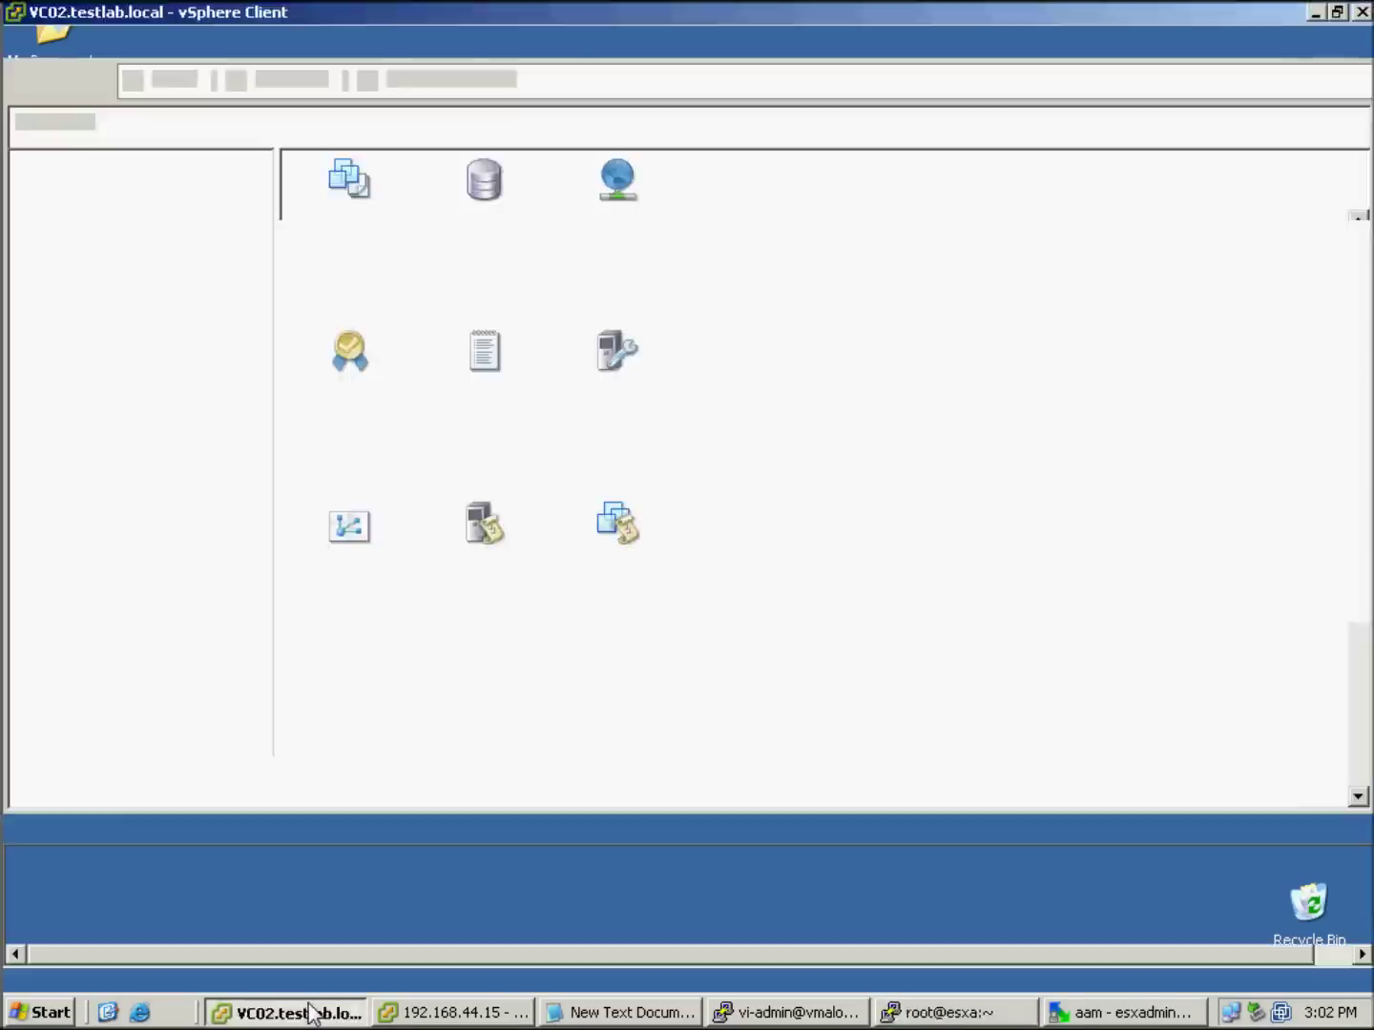
pyautogui.click(1317, 12)
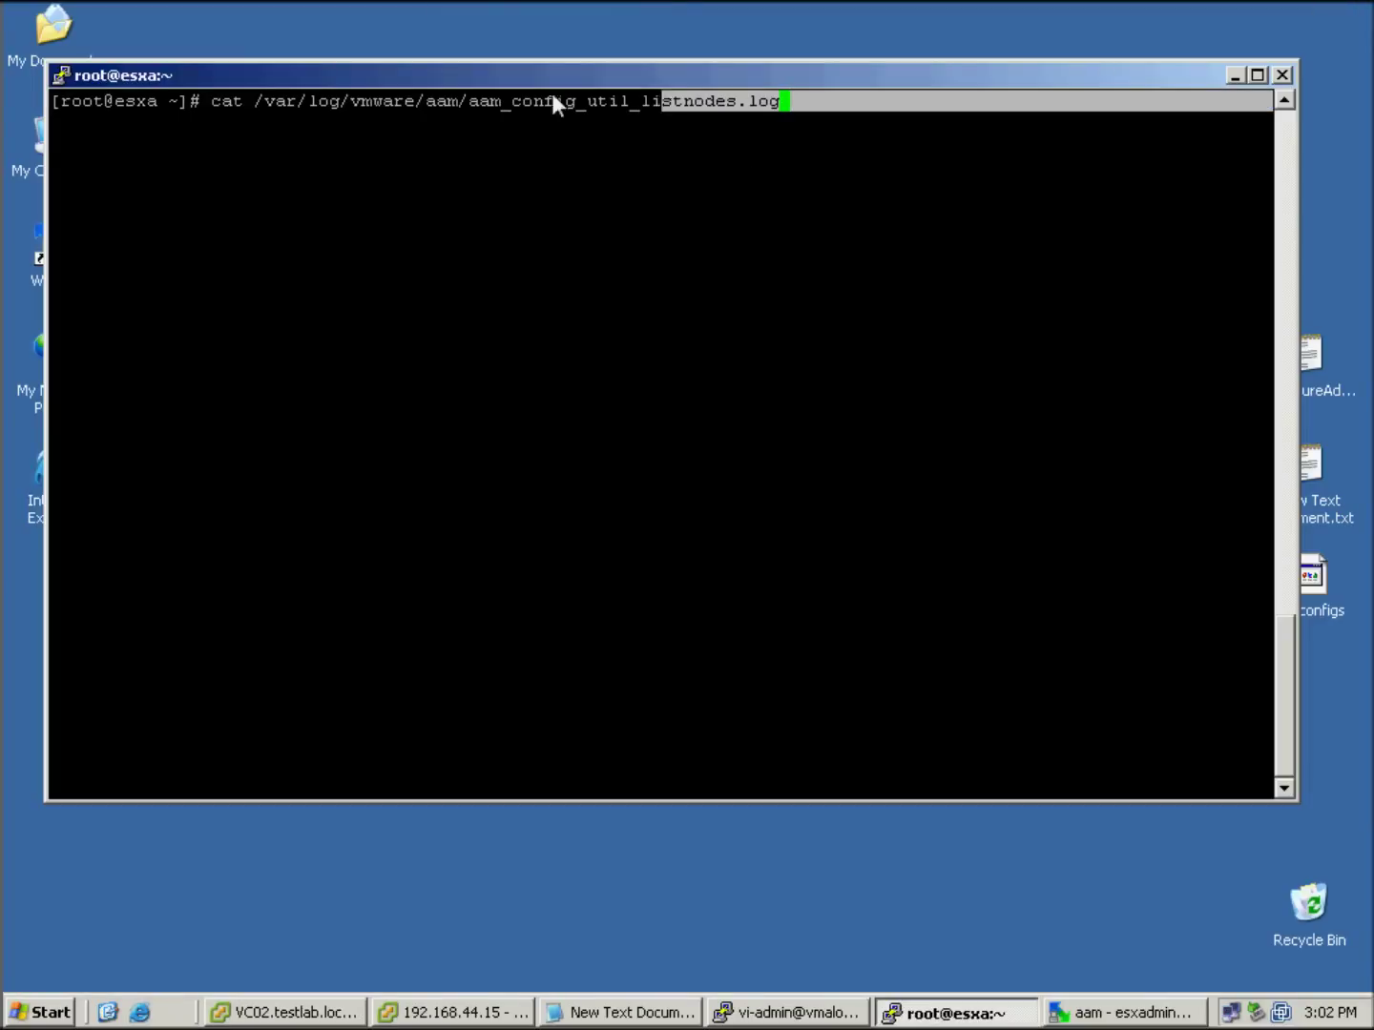
pyautogui.scroll(3, 551, 101)
pyautogui.scroll(-3, 532, 441)
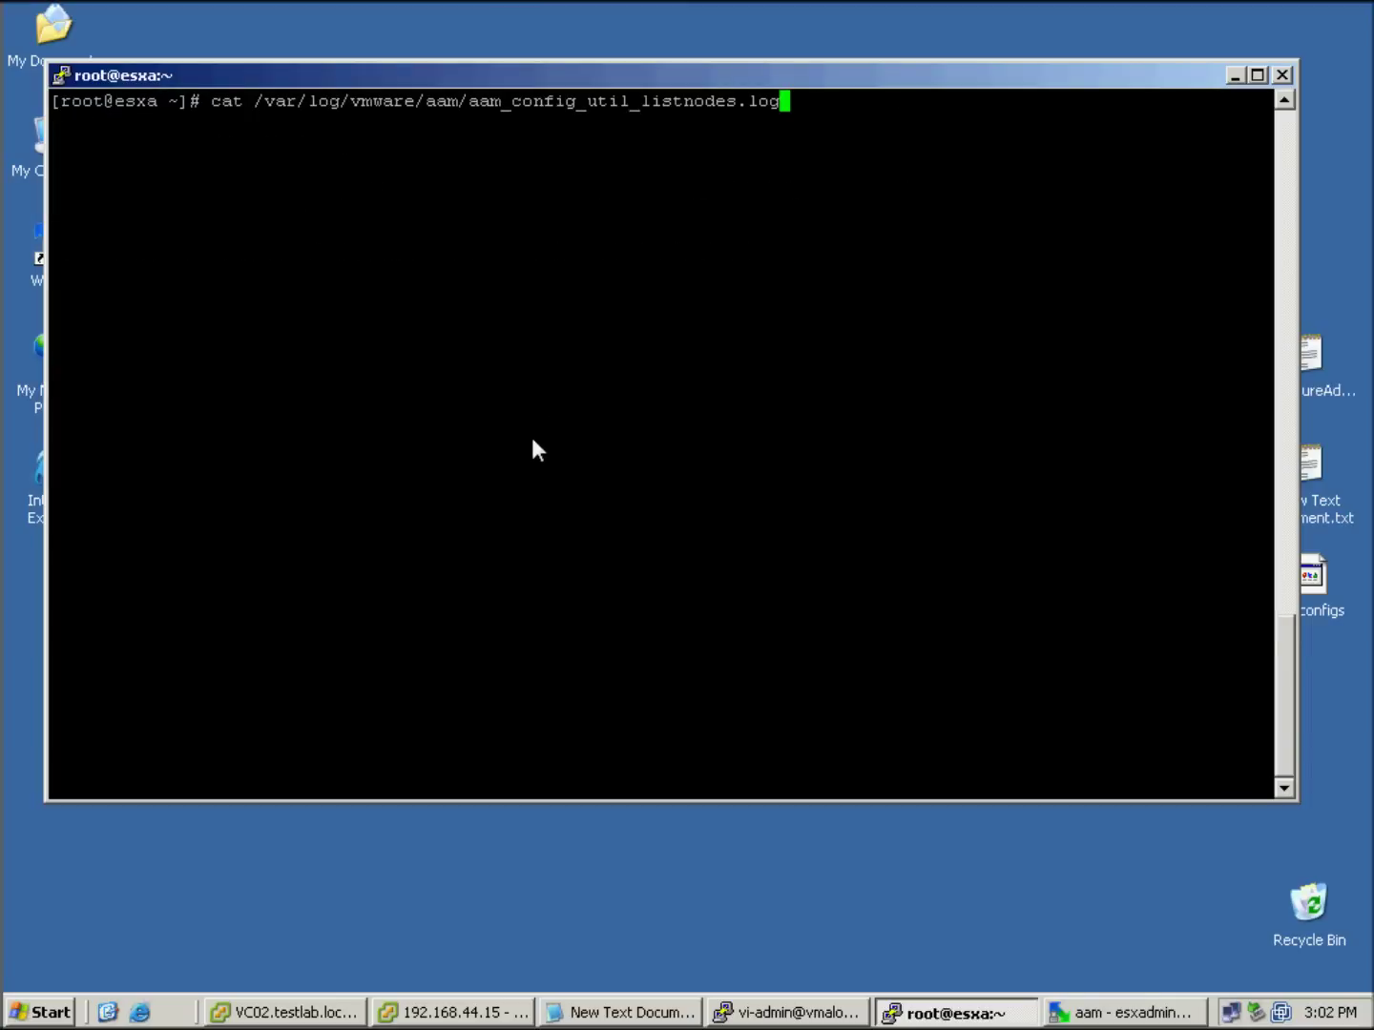
pyautogui.press('Return')
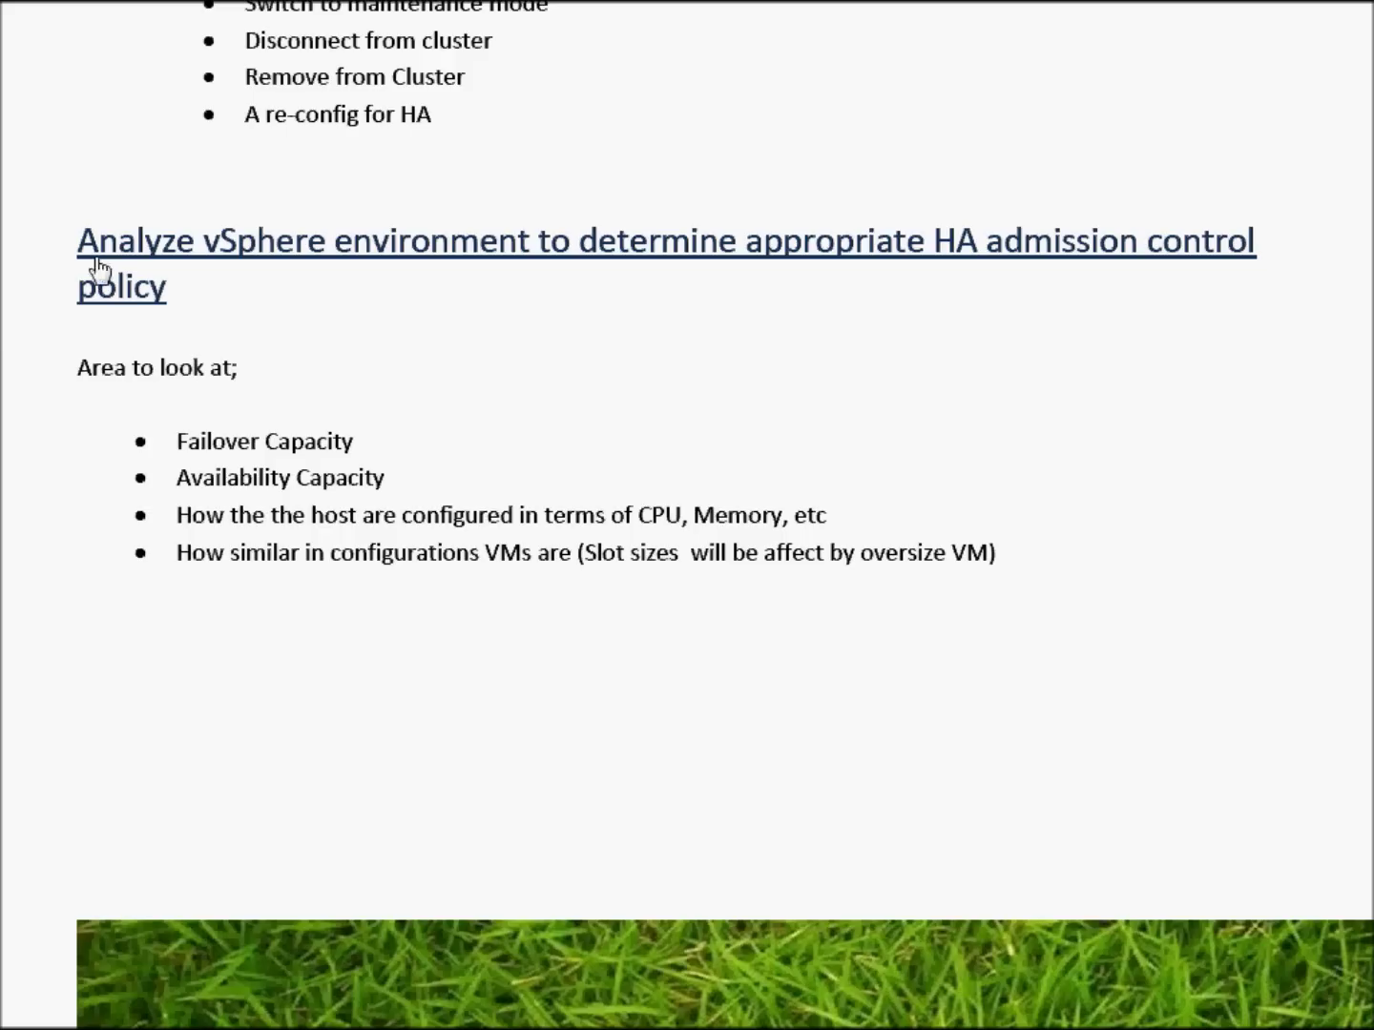
pyautogui.moveTo(78, 244); pyautogui.dragTo(1223, 289)
pyautogui.click(751, 334)
pyautogui.moveTo(182, 445); pyautogui.dragTo(351, 443)
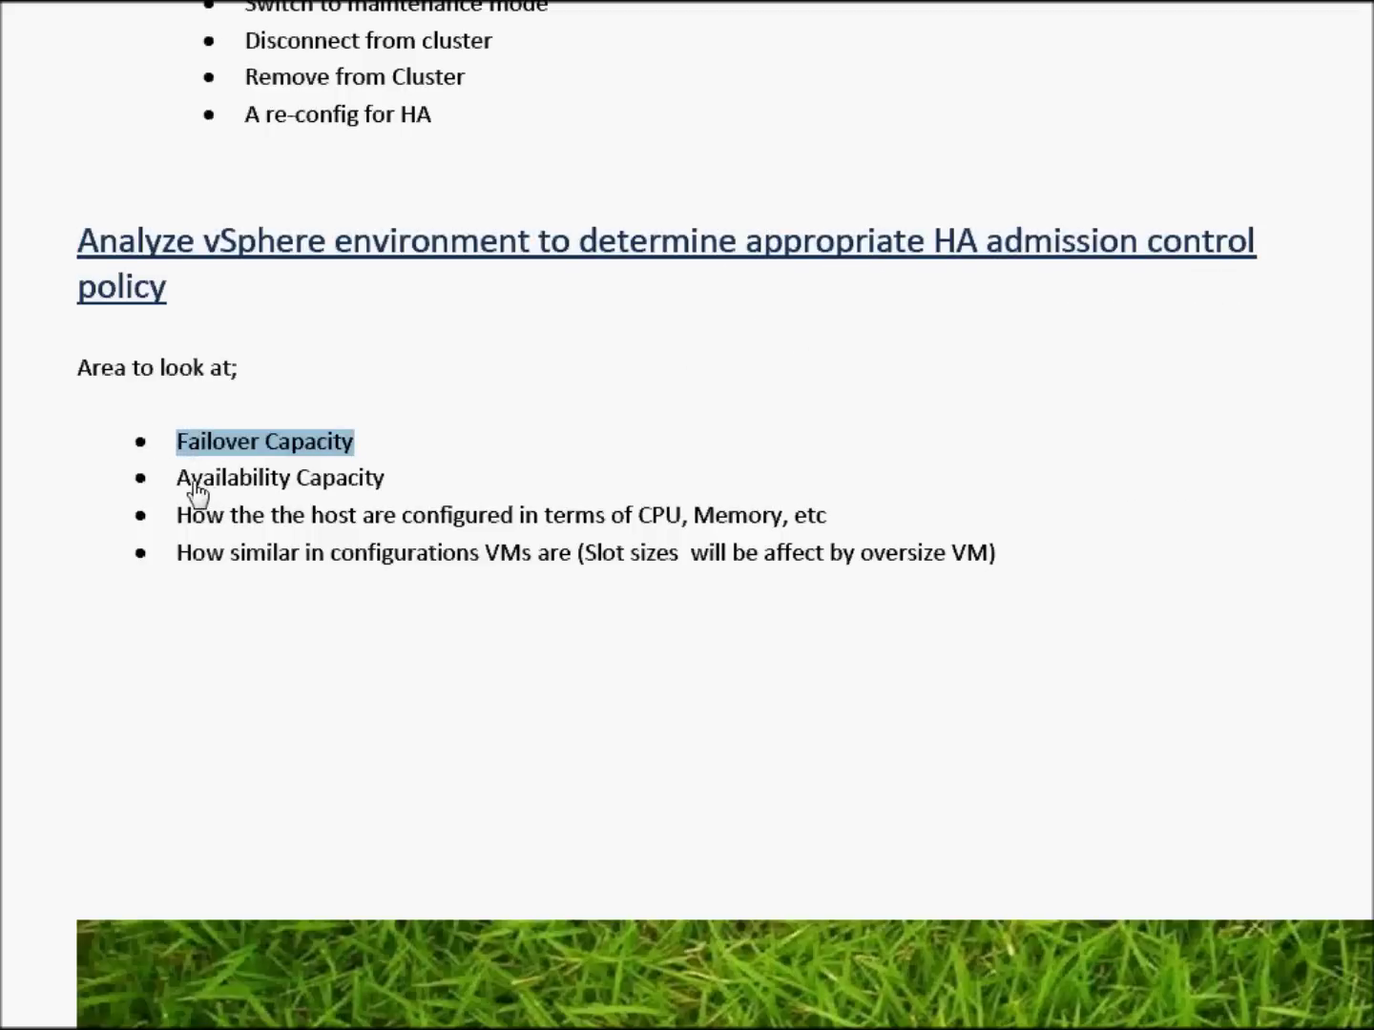
pyautogui.moveTo(194, 486); pyautogui.dragTo(374, 486)
pyautogui.moveTo(190, 521); pyautogui.dragTo(1002, 562)
pyautogui.click(748, 645)
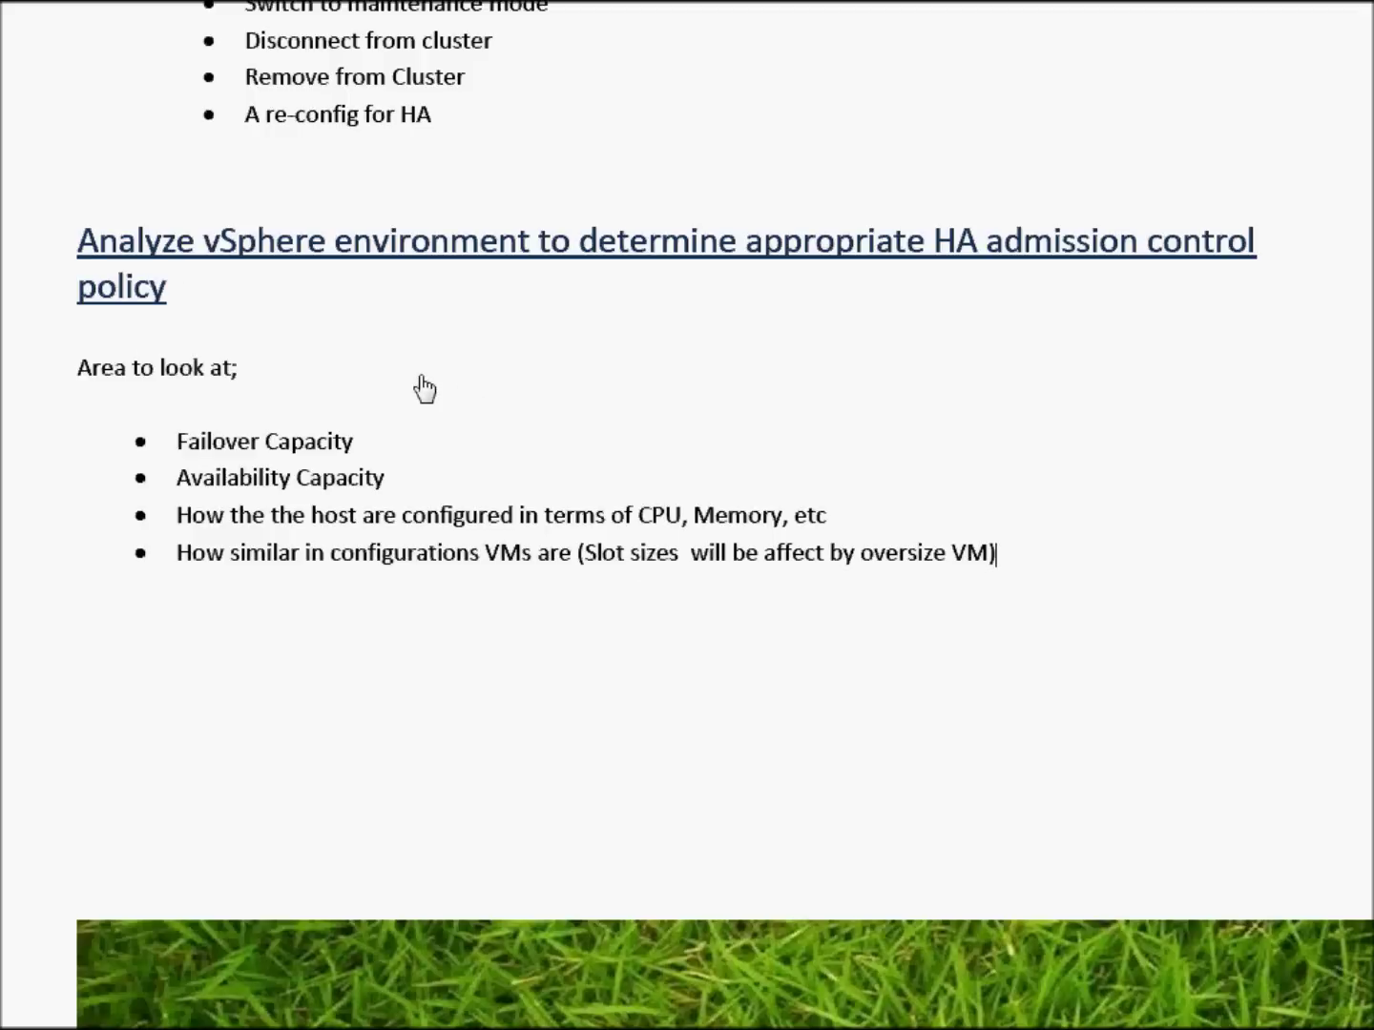
pyautogui.scroll(-10, 426, 388)
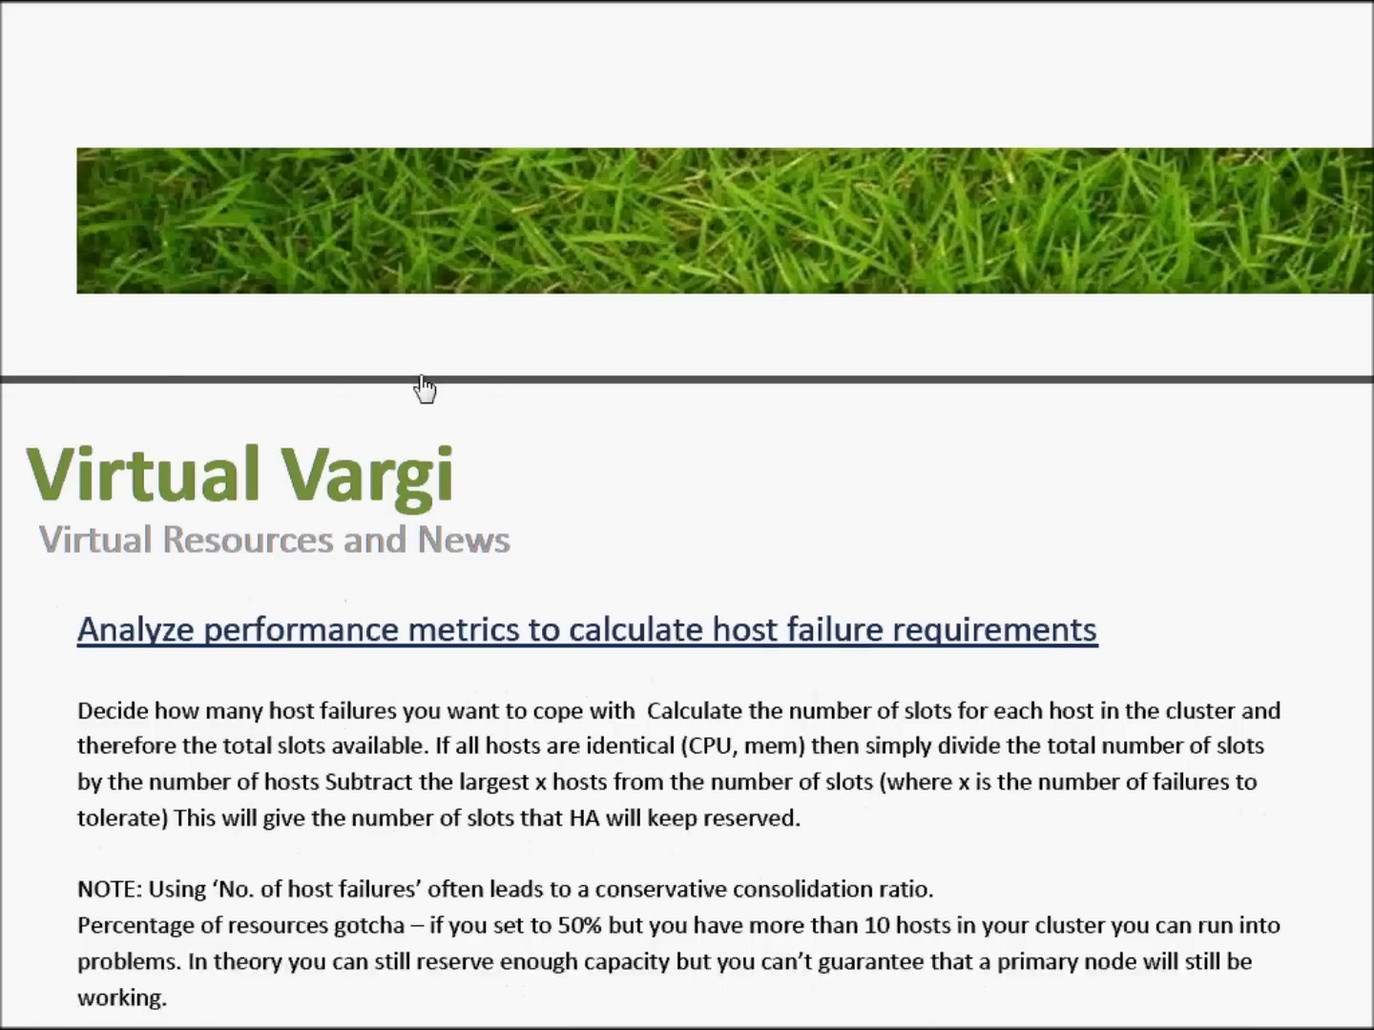
pyautogui.scroll(-1, 424, 388)
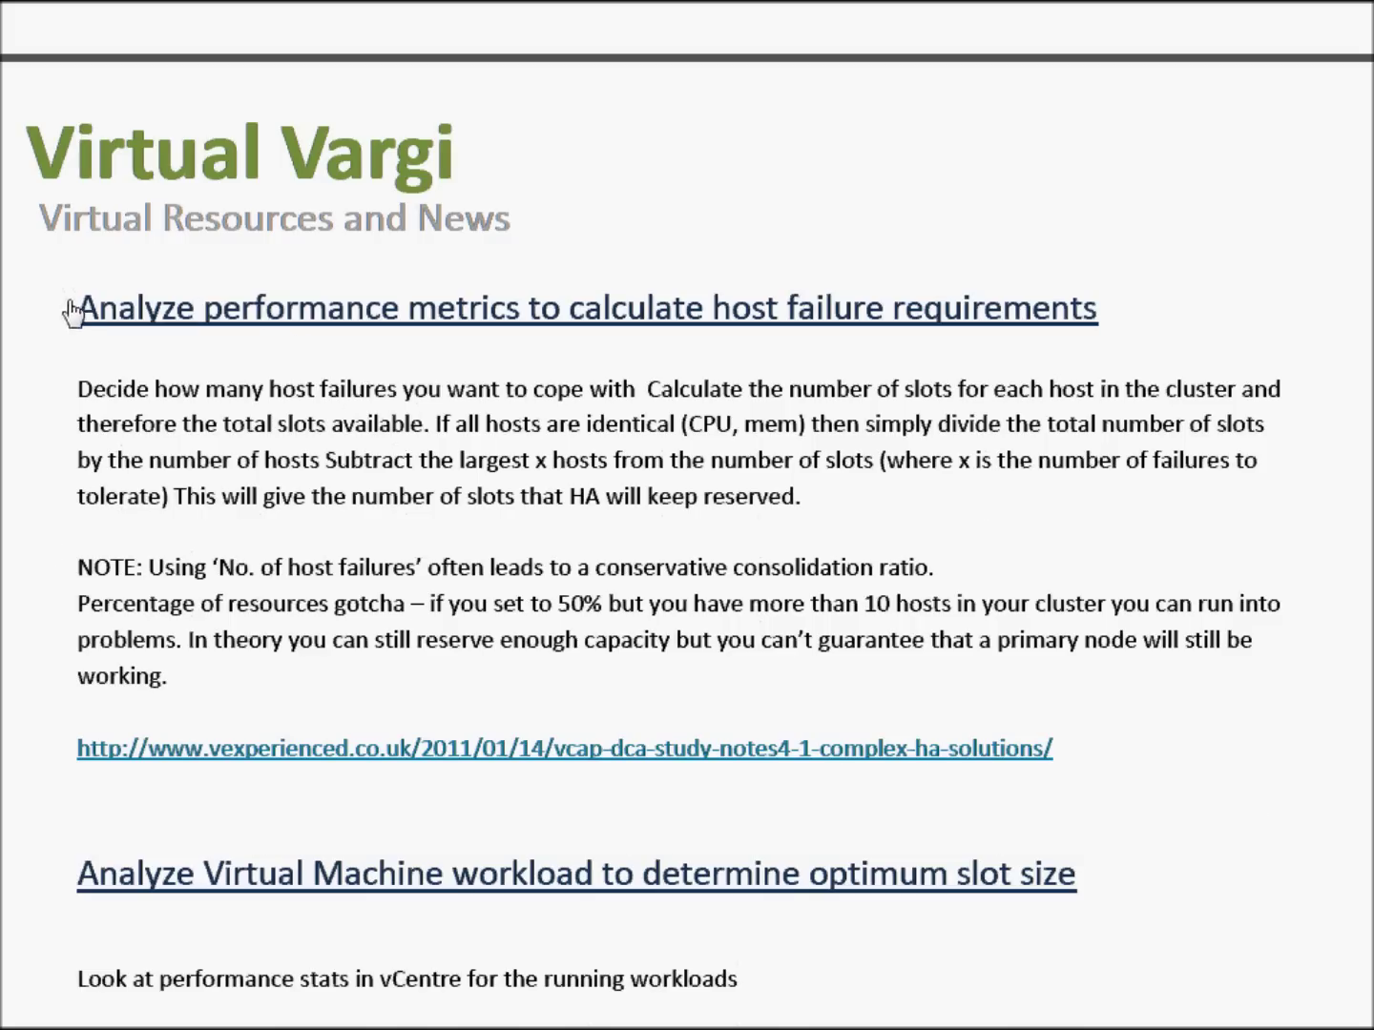
pyautogui.moveTo(74, 307); pyautogui.dragTo(980, 337)
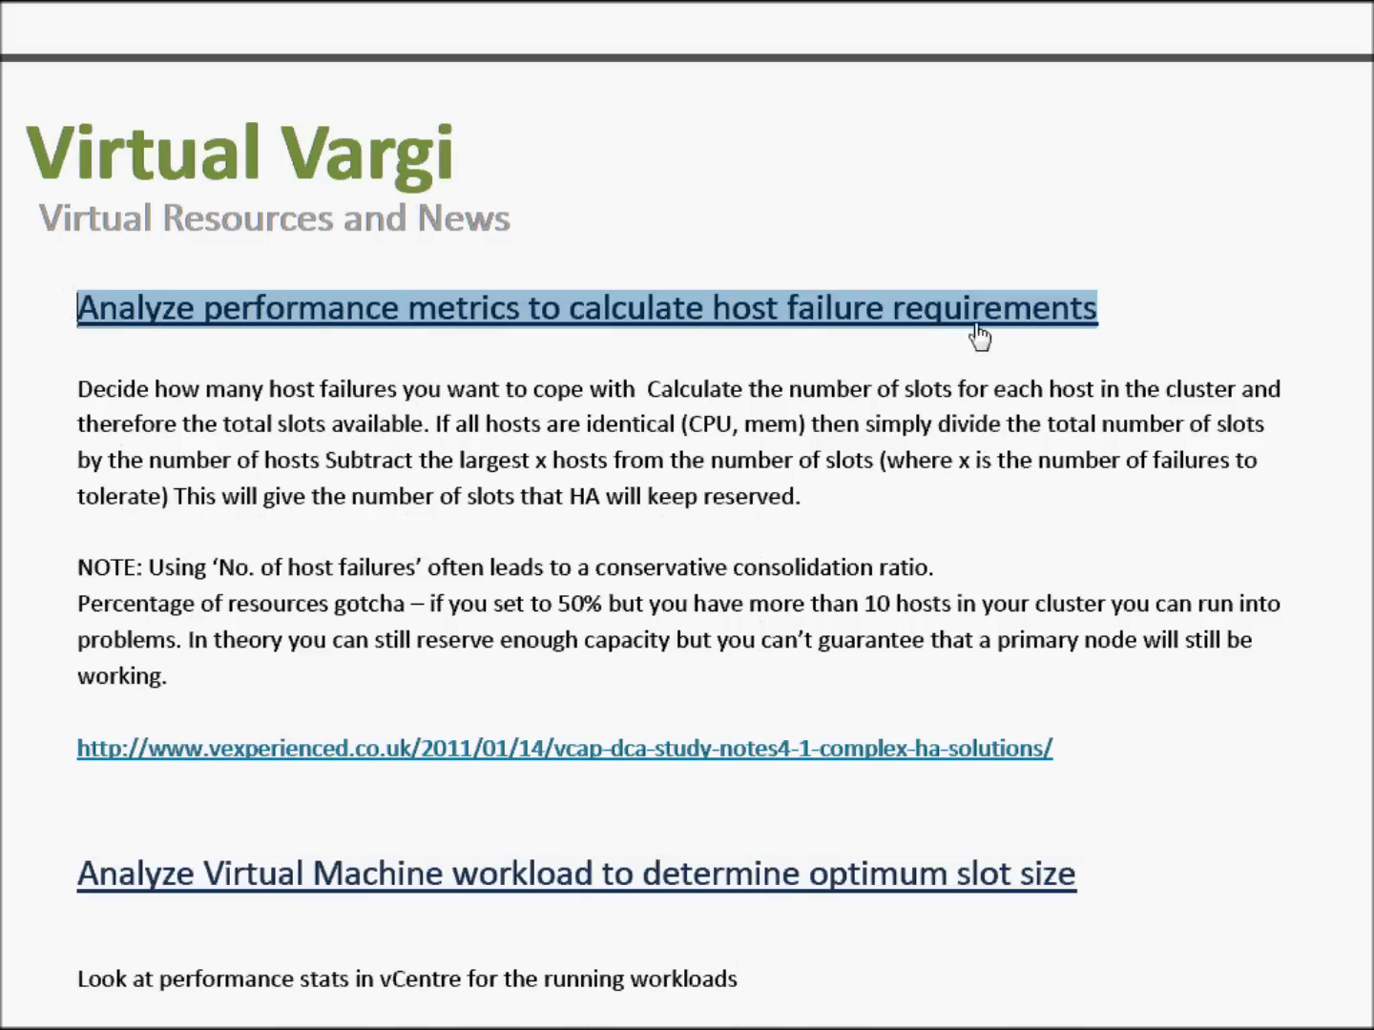
pyautogui.click(565, 498)
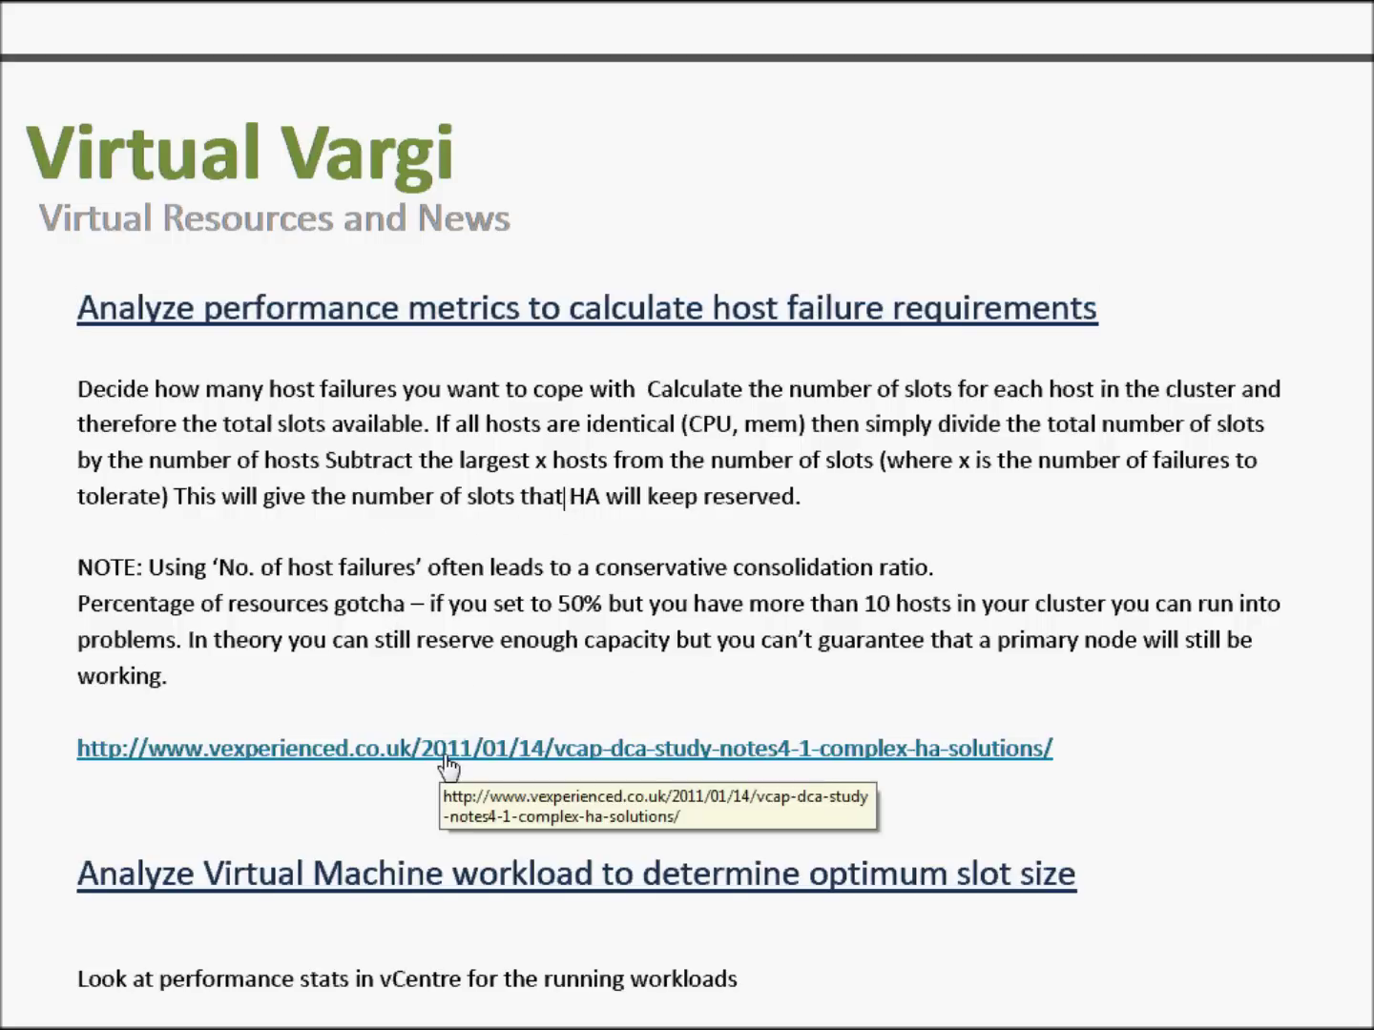
pyautogui.scroll(-2, 325, 582)
pyautogui.scroll(-3, 448, 797)
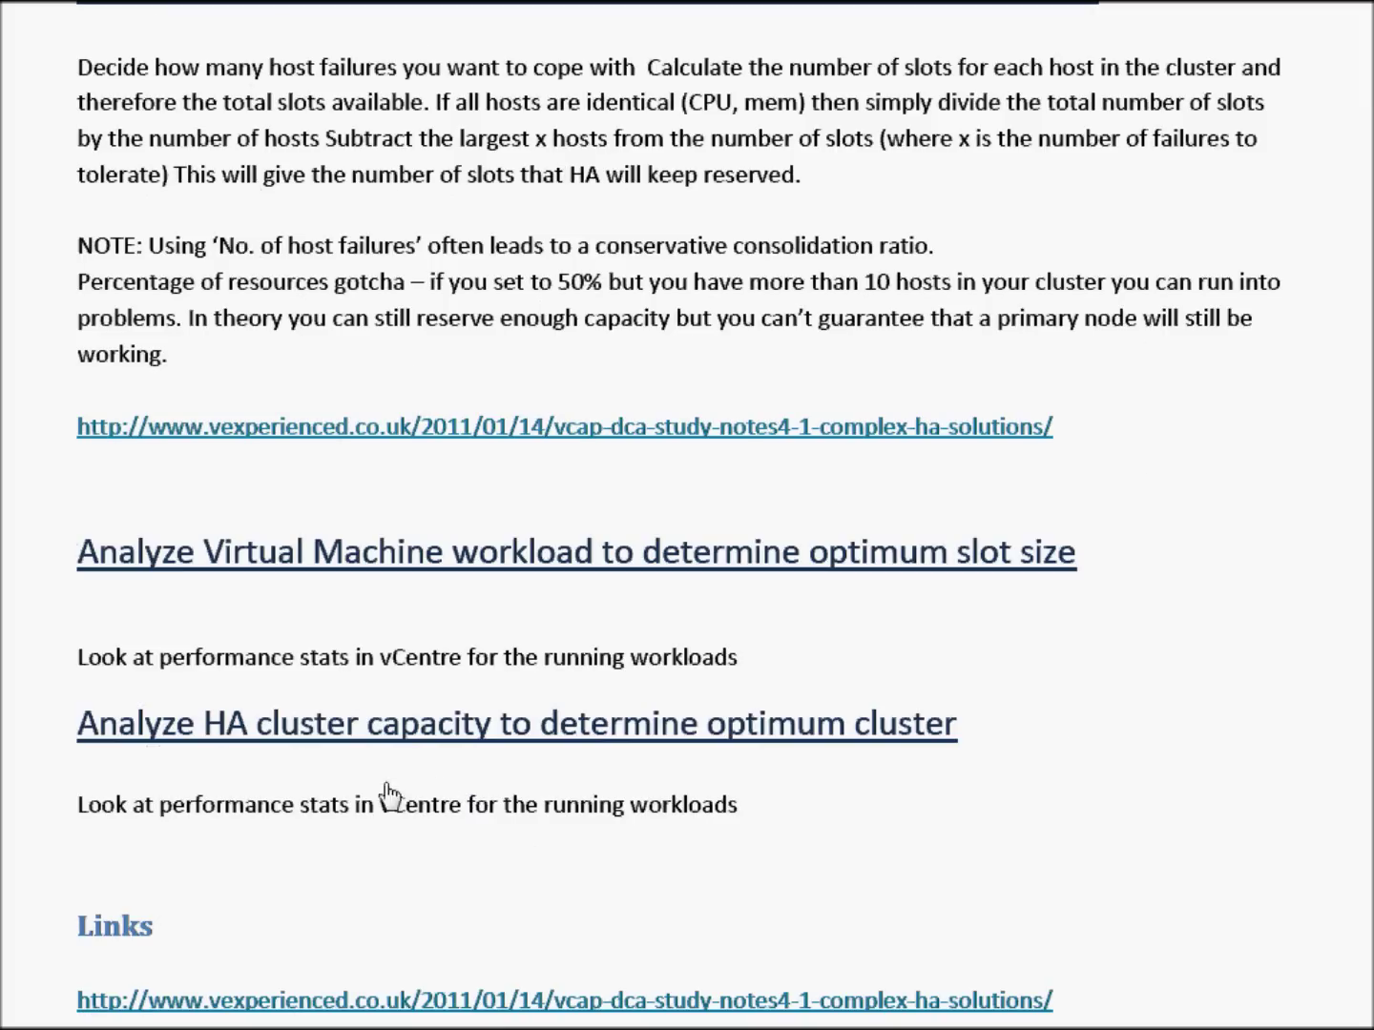
pyautogui.moveTo(83, 555); pyautogui.dragTo(1070, 572)
pyautogui.moveTo(88, 732); pyautogui.dragTo(916, 768)
pyautogui.moveTo(740, 662); pyautogui.dragTo(159, 665)
pyautogui.click(763, 858)
pyautogui.scroll(-4, 763, 859)
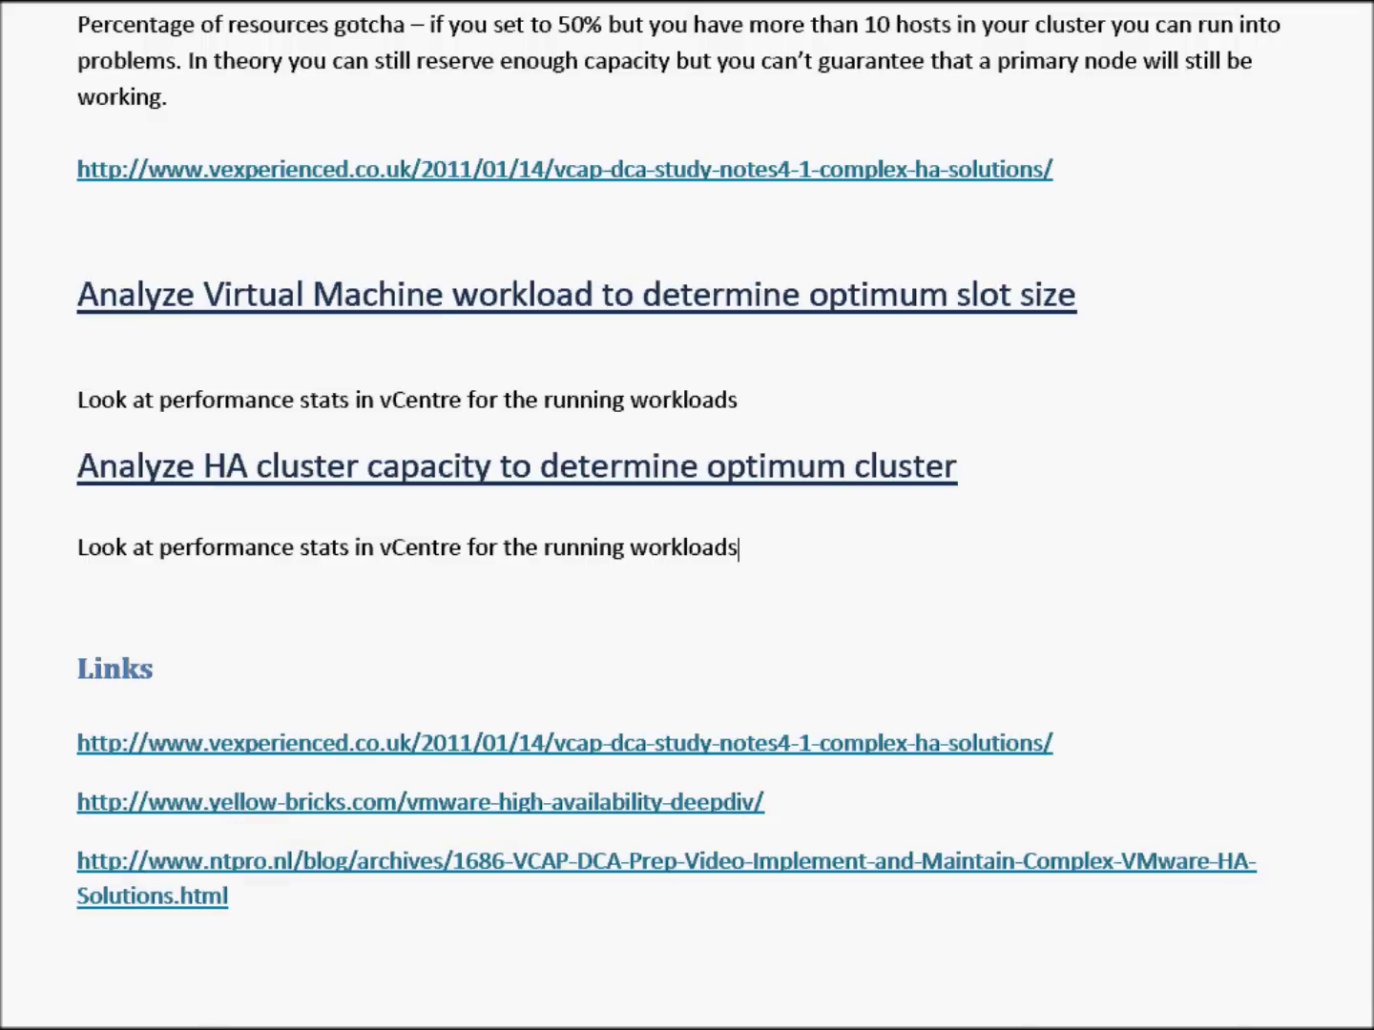
pyautogui.moveTo(612, 1028)
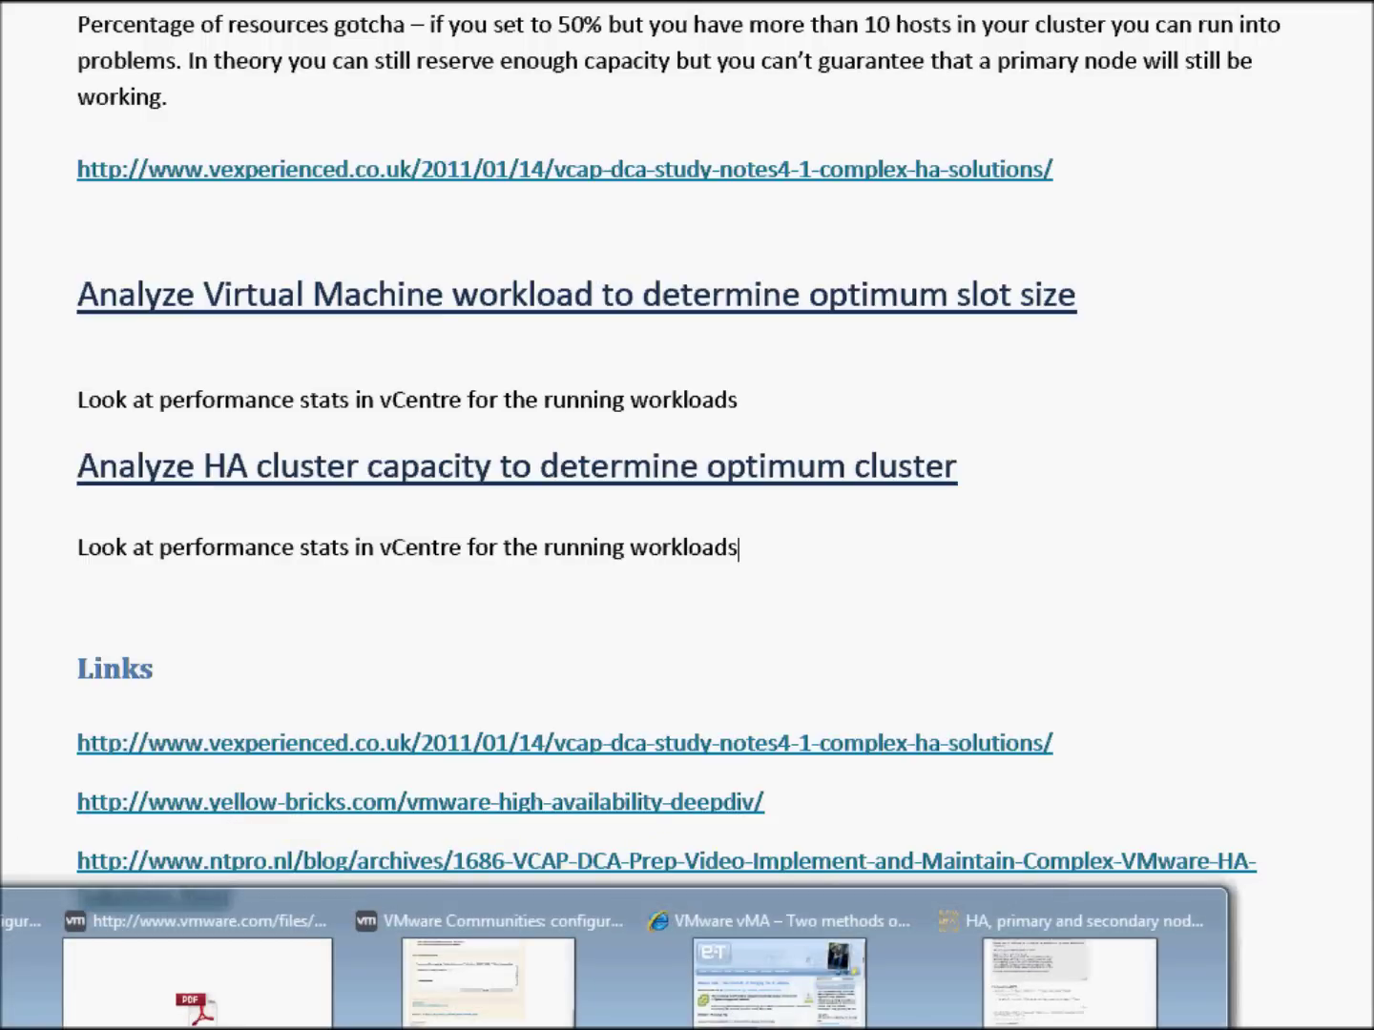
# - Review the Yellow Bricks HA Deepdive page's recommended book, then advance the notes to the closing slide
pyautogui.click(611, 1029)
pyautogui.click(307, 2)
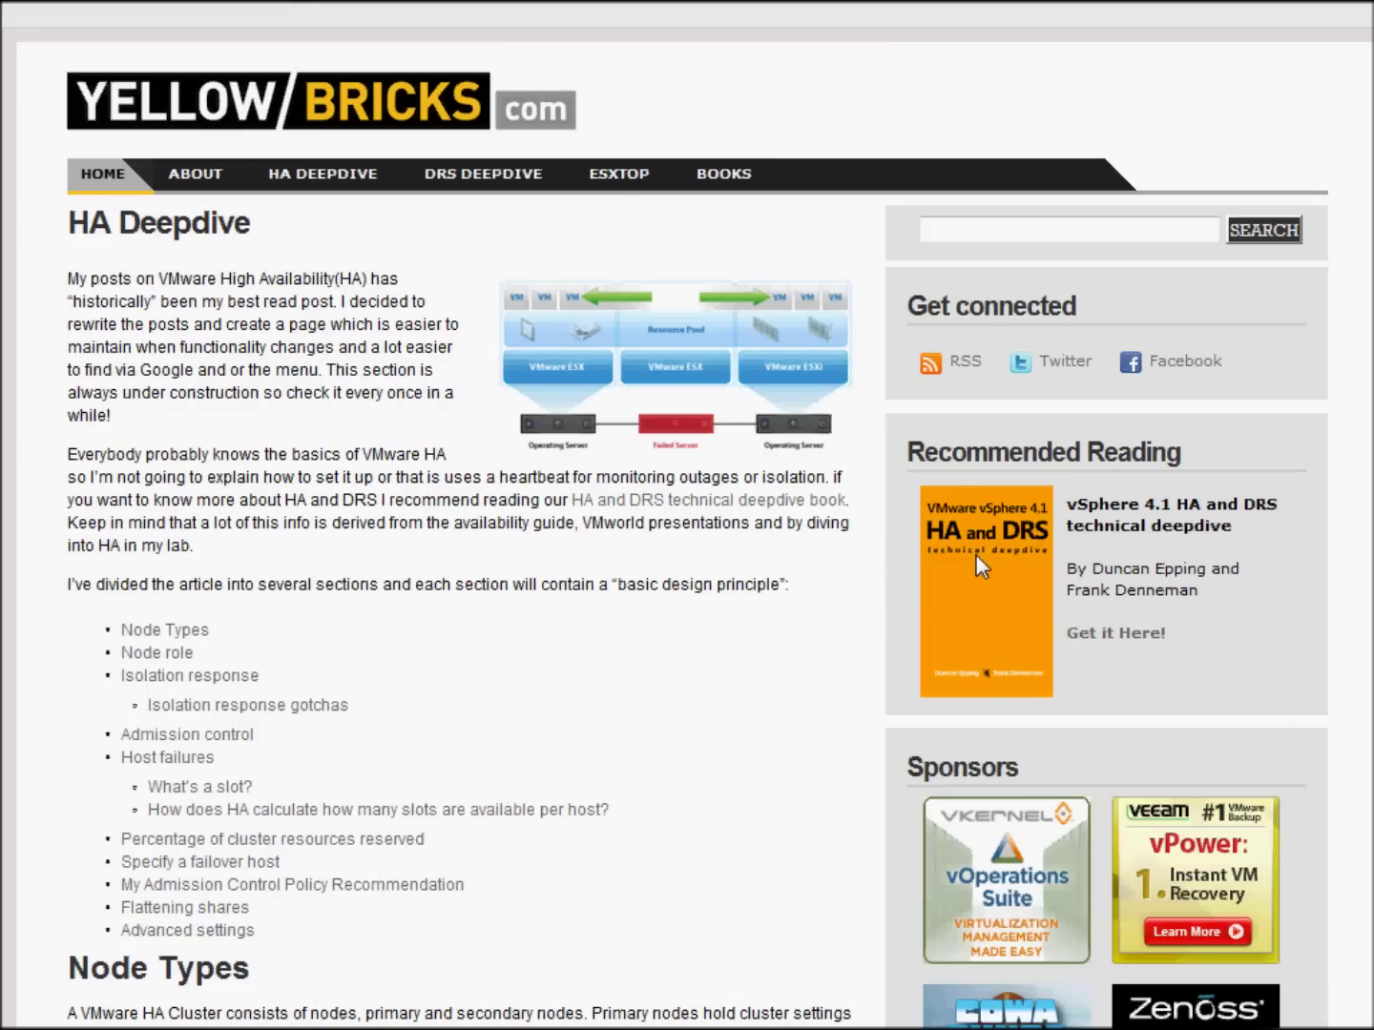
pyautogui.moveTo(1231, 529); pyautogui.dragTo(1083, 519)
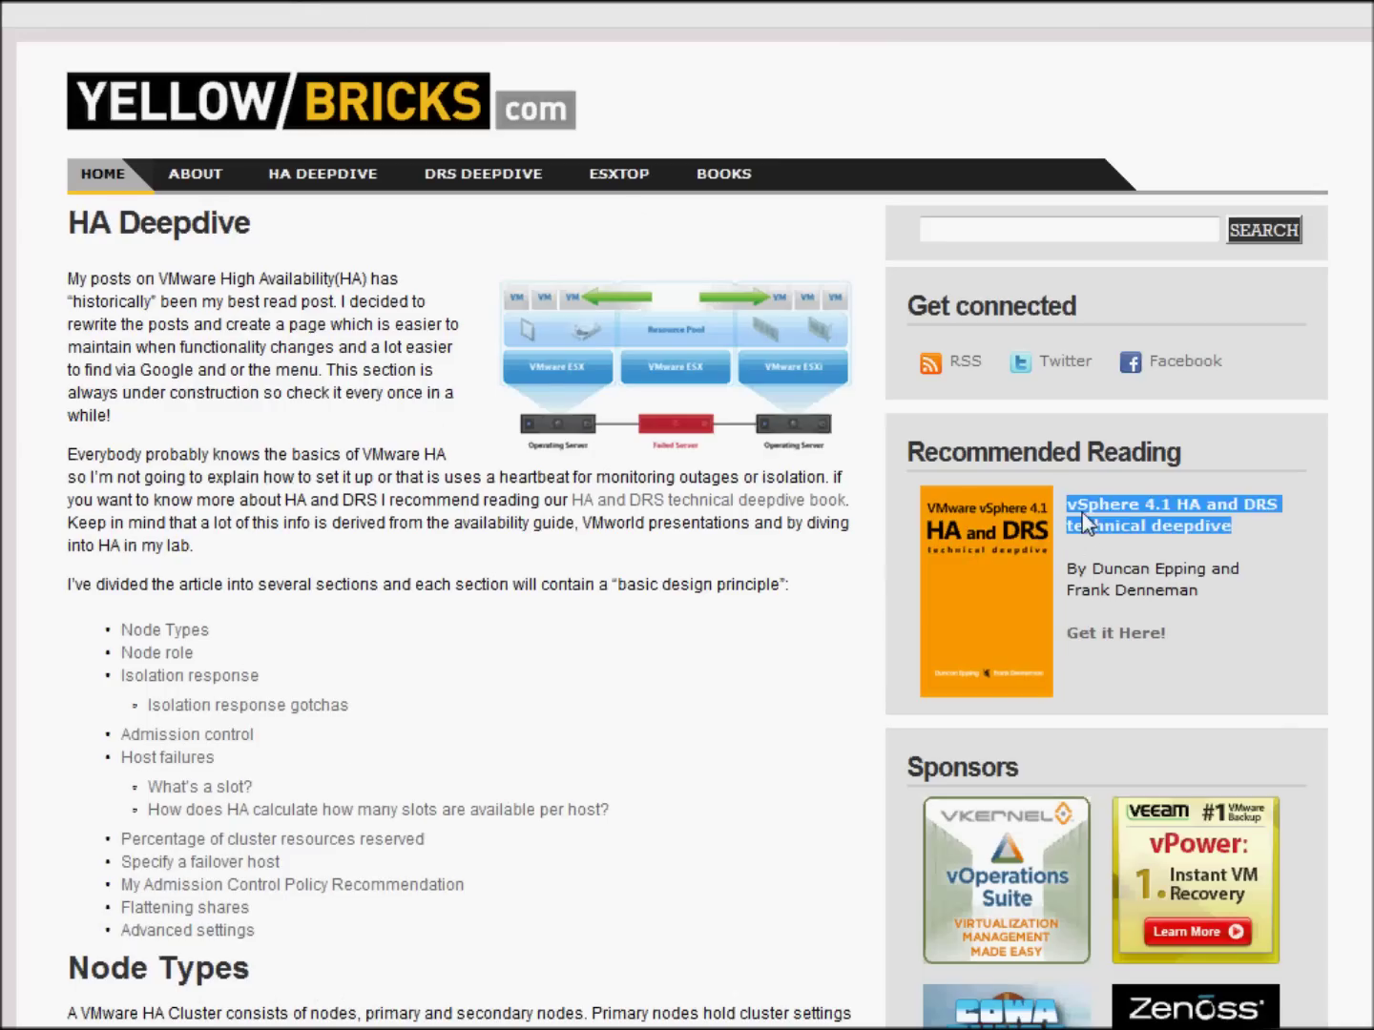
pyautogui.click(474, 740)
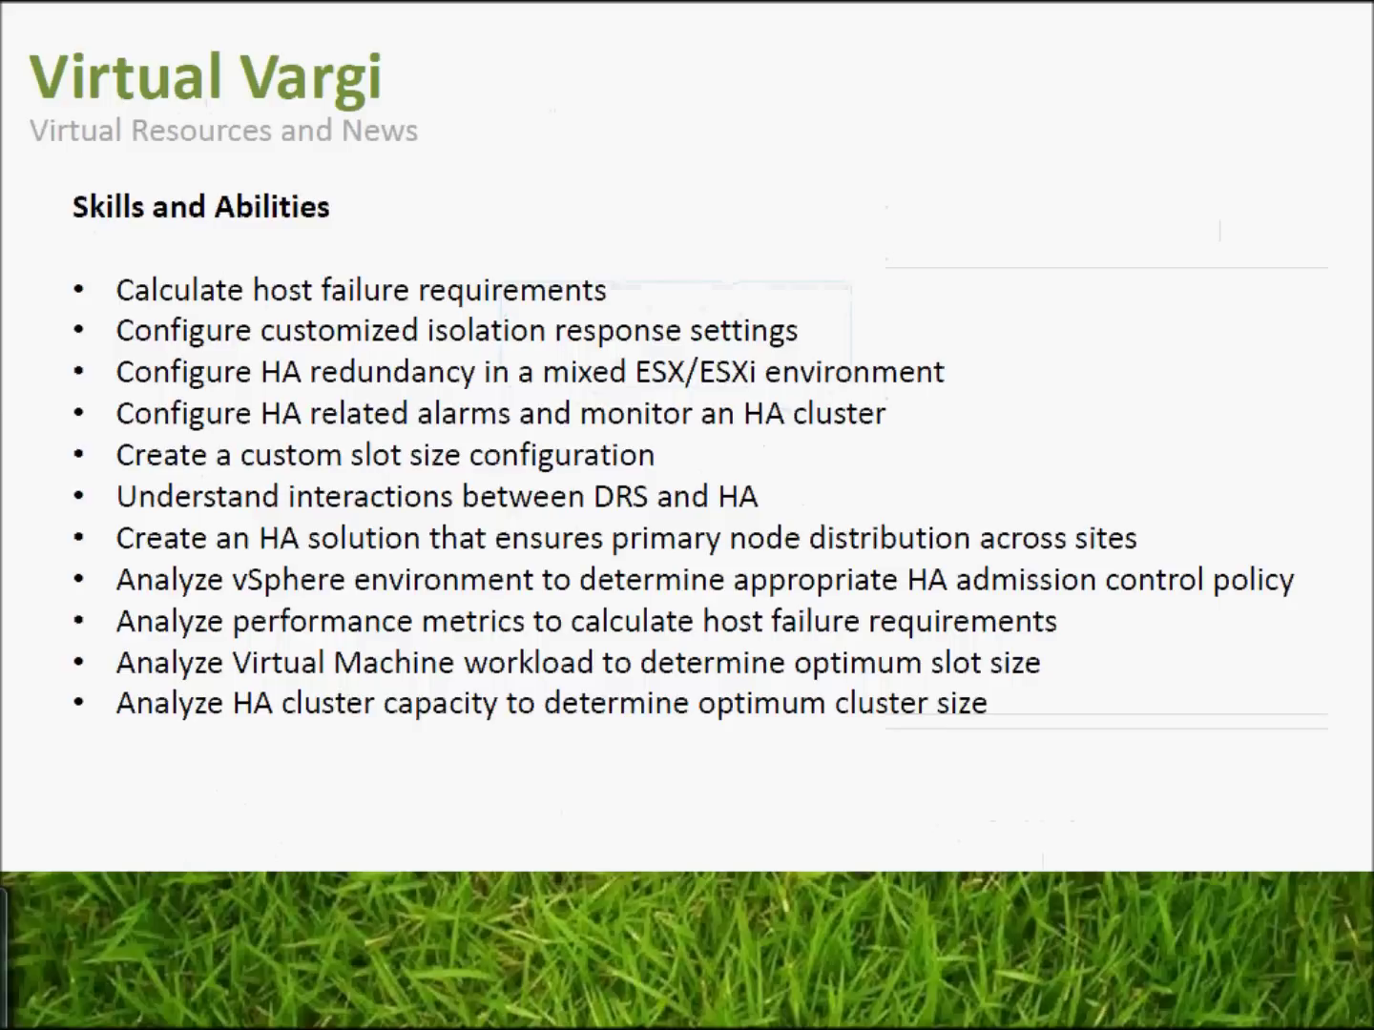
pyautogui.press('Right')
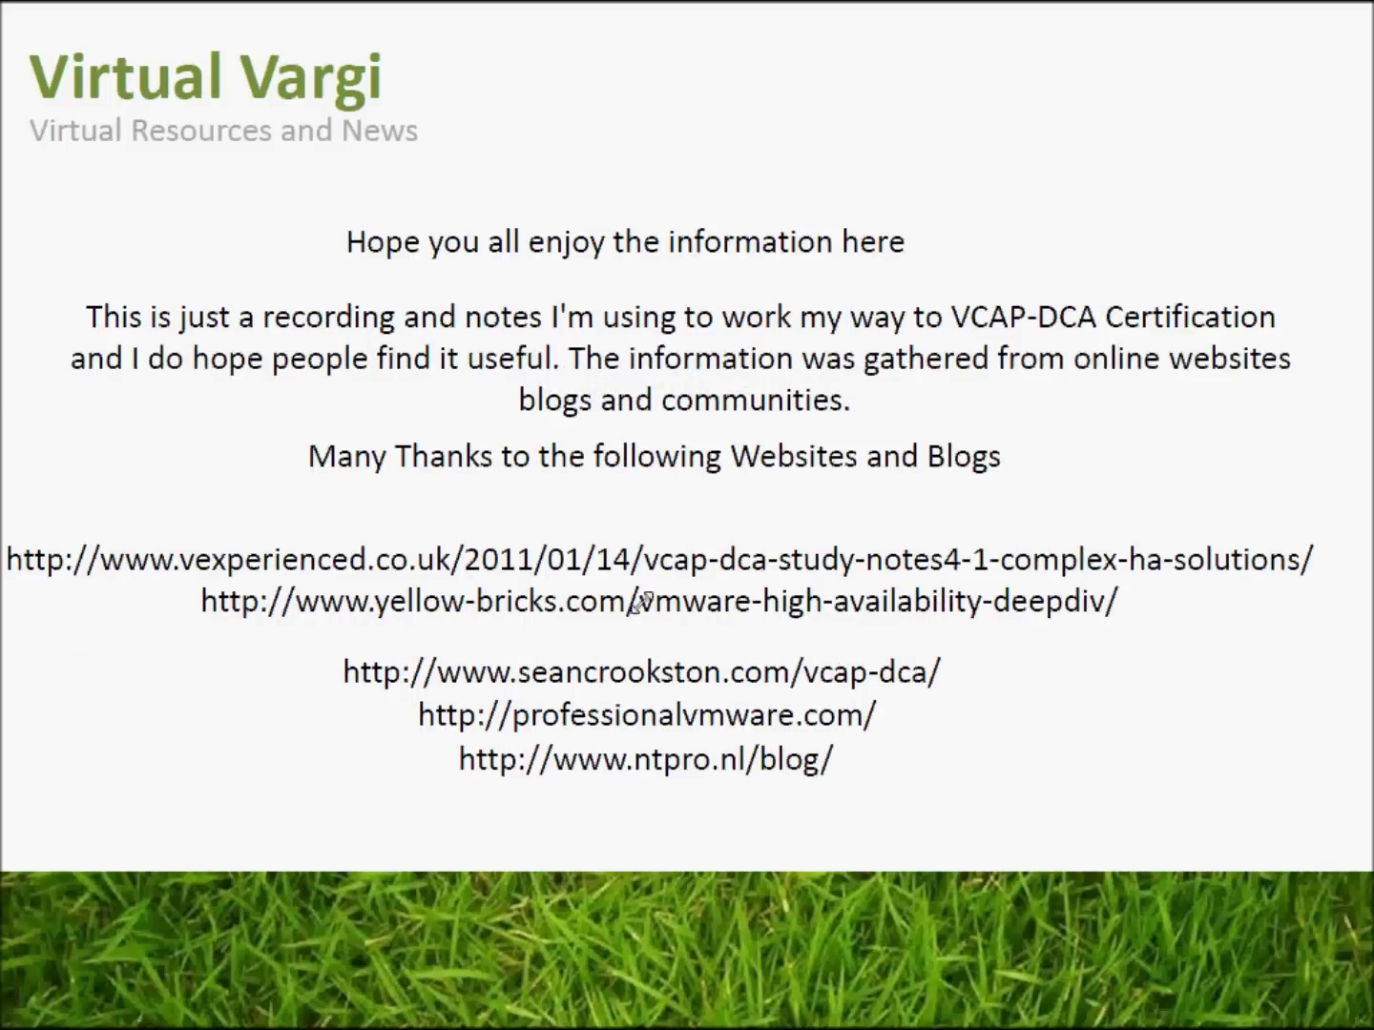